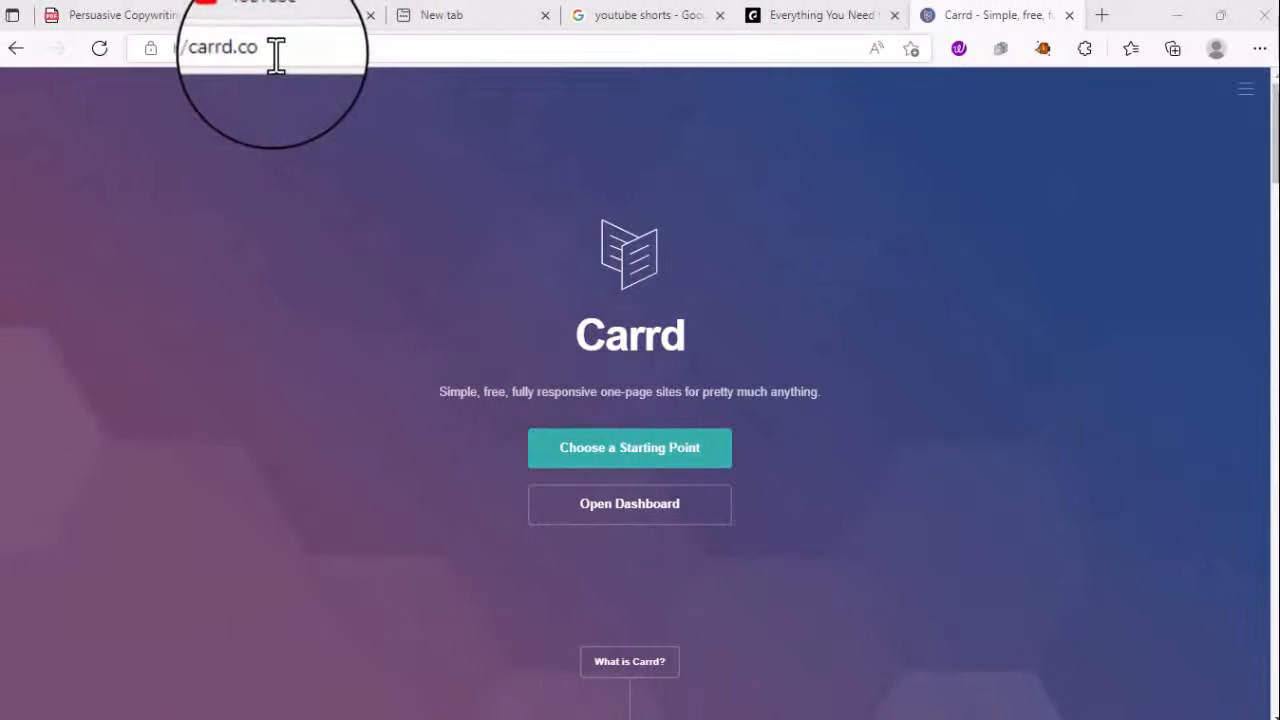
left_click(171, 52)
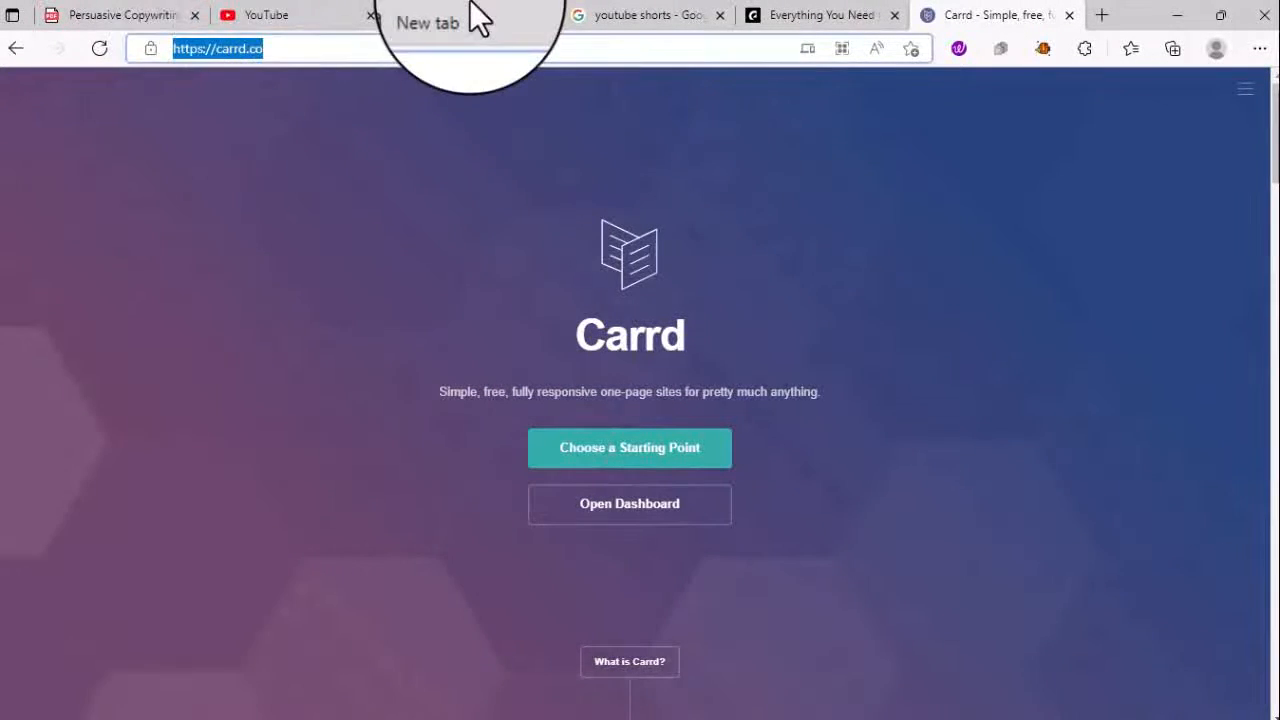
left_click(309, 49)
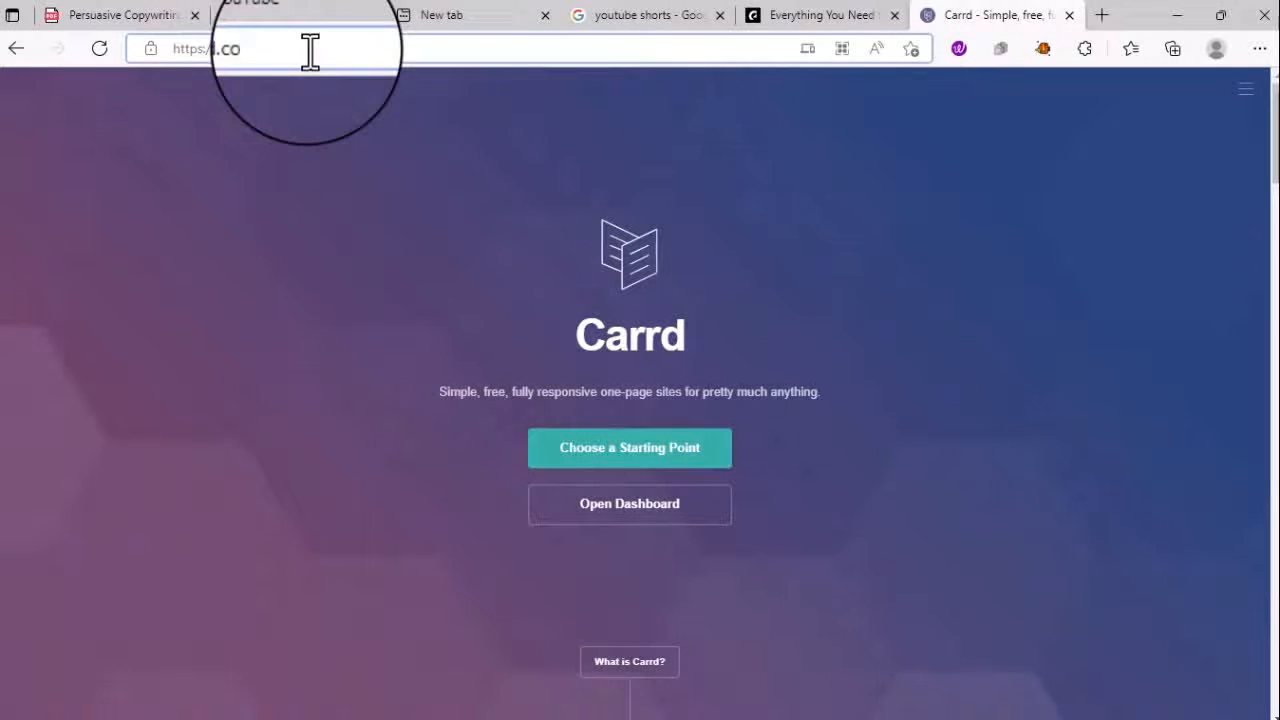
left_click(713, 37)
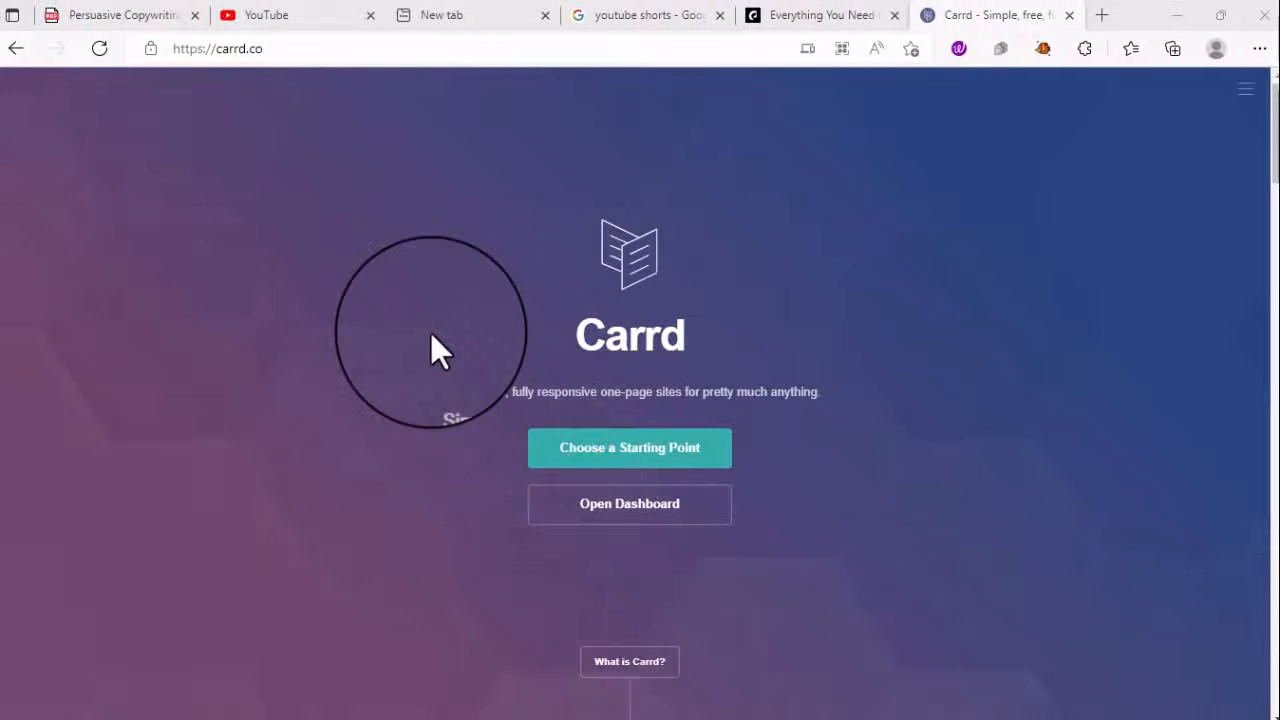
- Open the Choose a Starting Point template gallery and dismiss the Edge notification
left_click(680, 463)
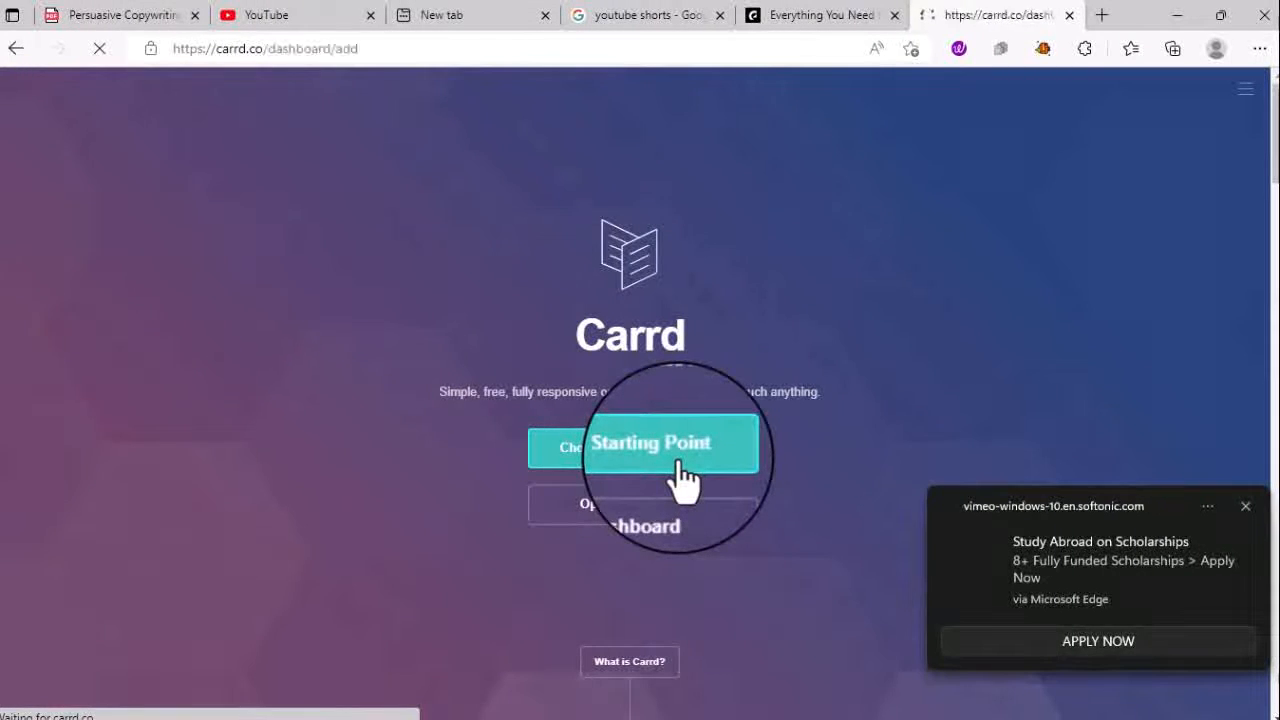
left_click(1246, 507)
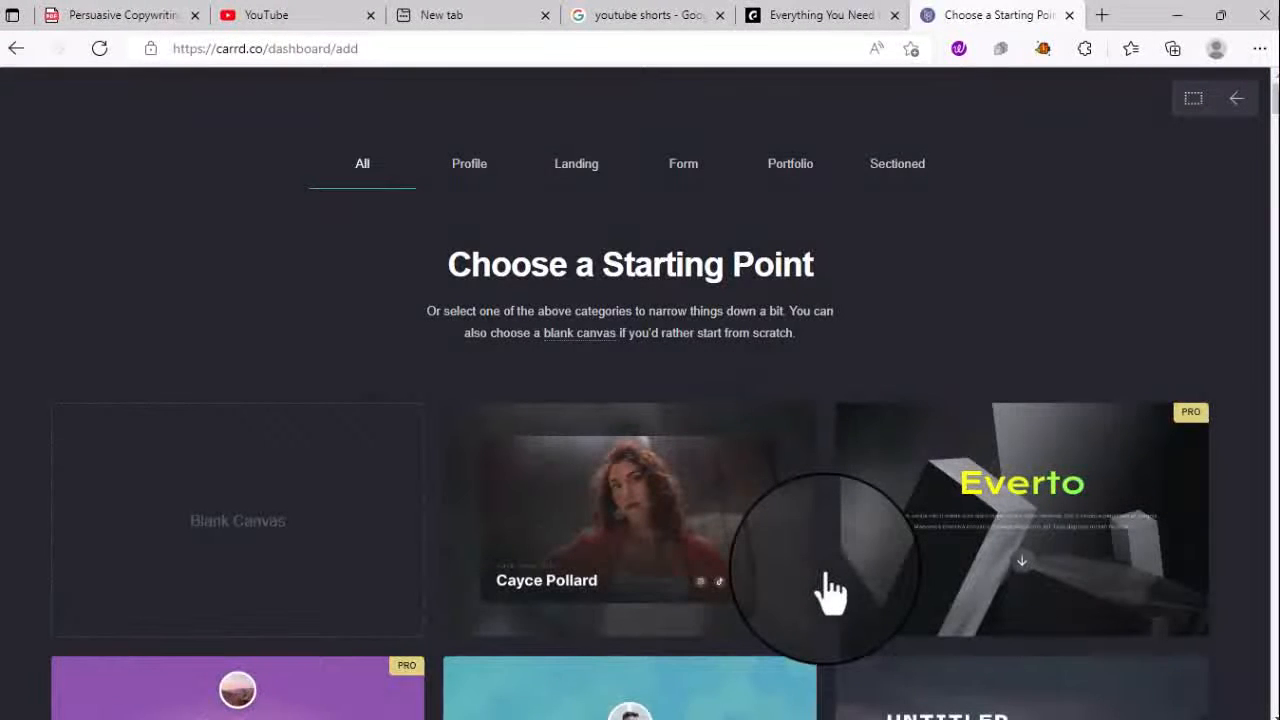
- Scroll through the starting templates, then filter the gallery to Profile designs
scroll(830, 592, "down", 3)
scroll(830, 592, "up", 3)
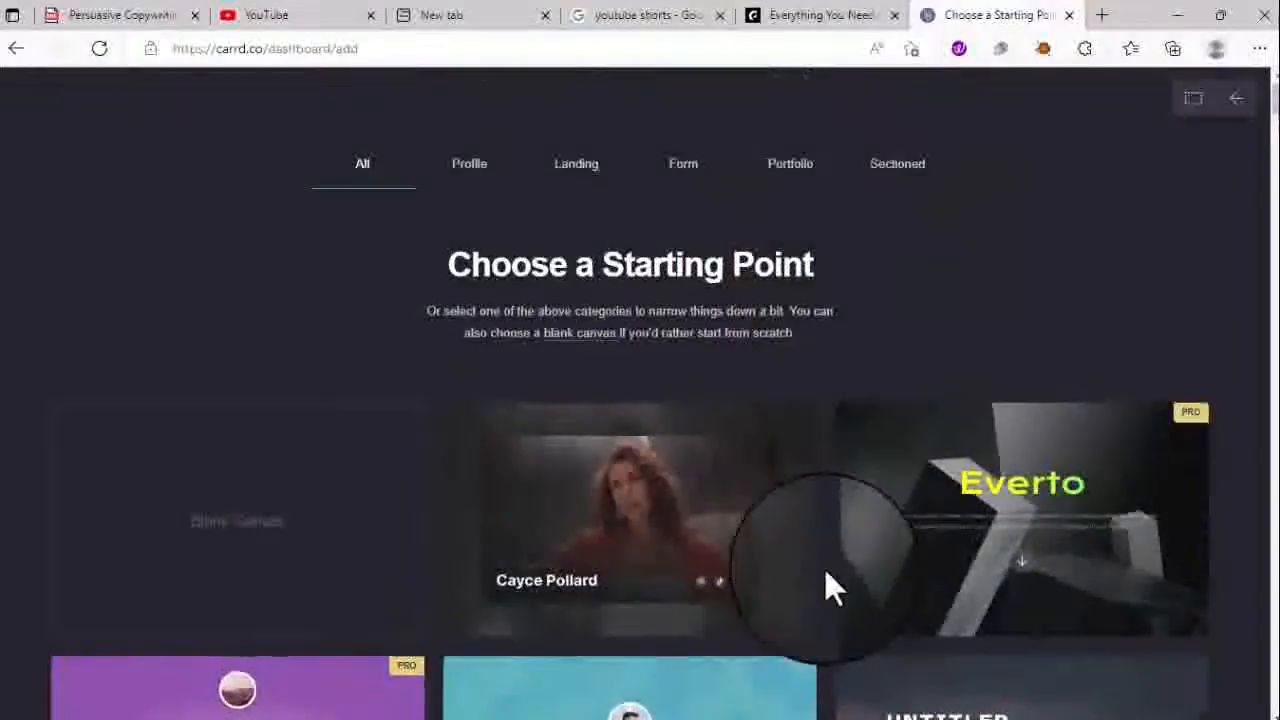
scroll(459, 200, "down", 15)
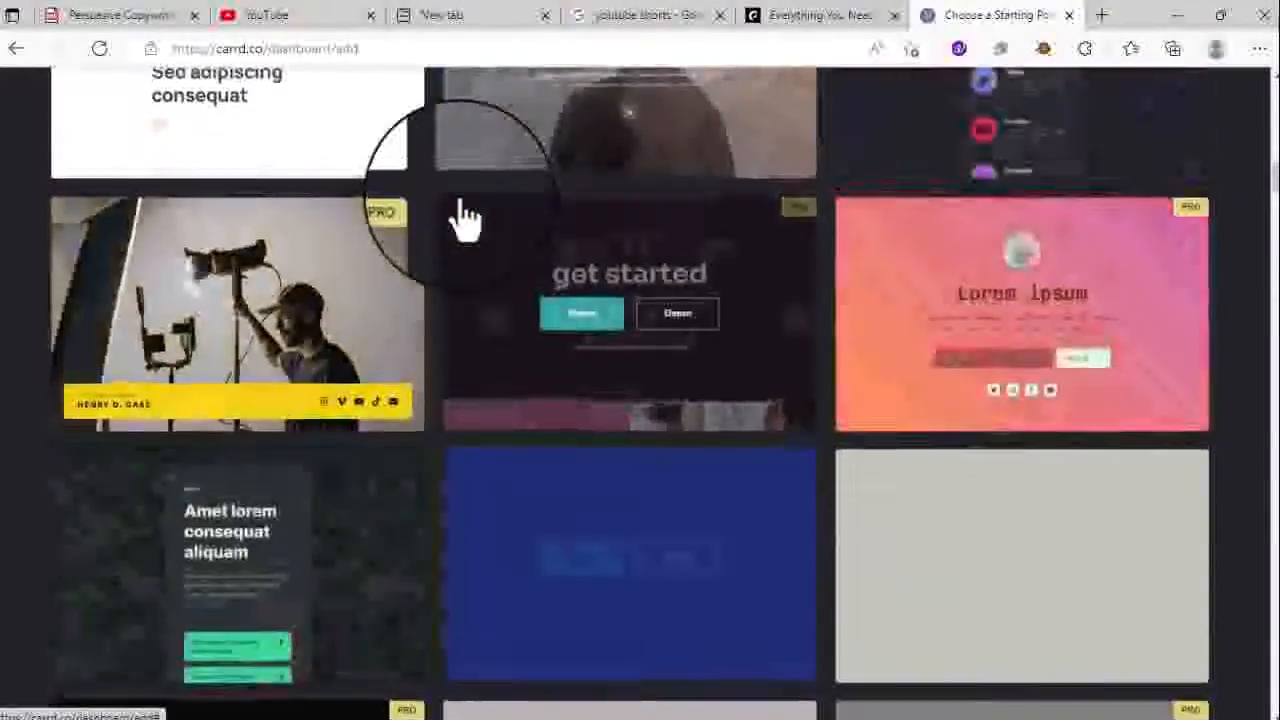
scroll(462, 218, "up", 10)
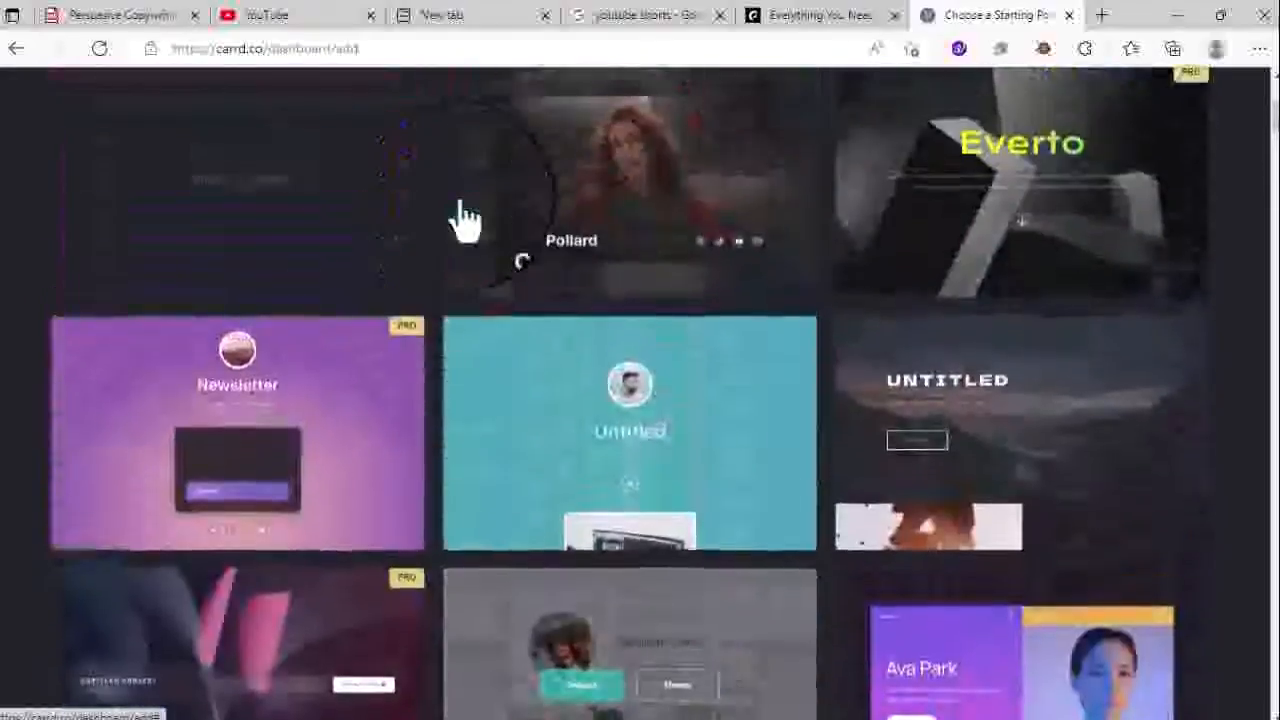
scroll(462, 218, "up", 4)
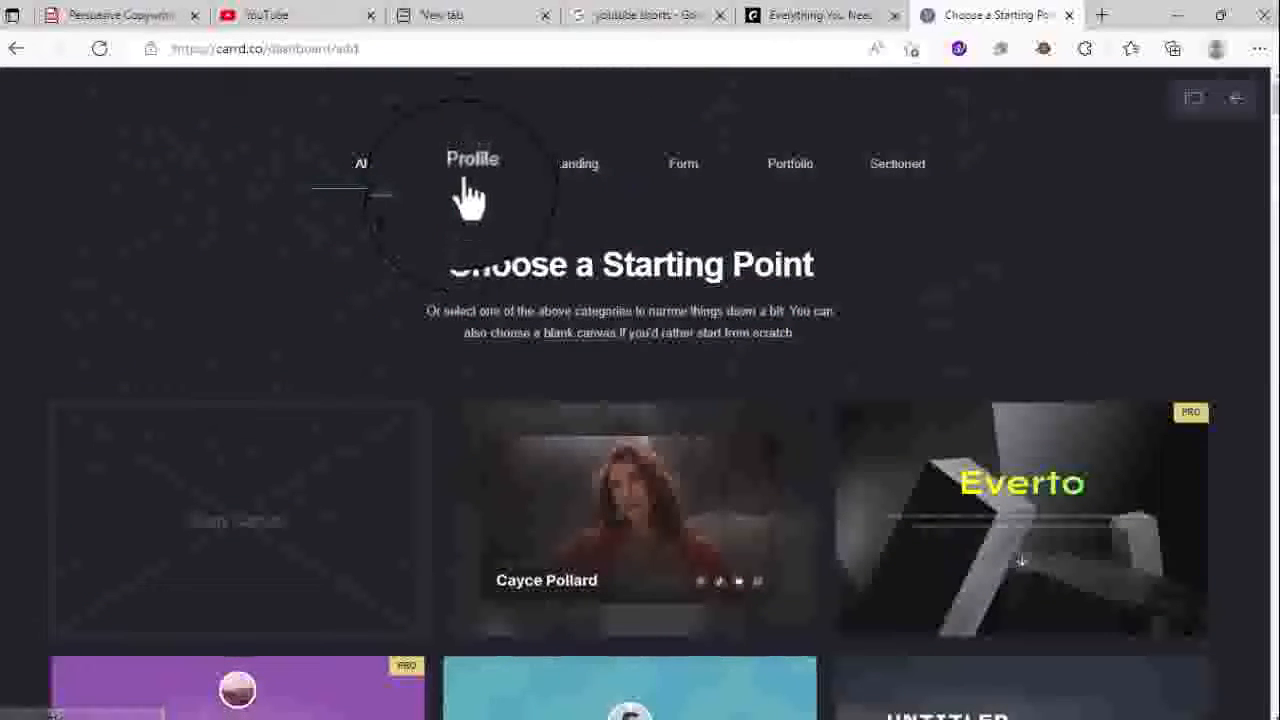
left_click(466, 180)
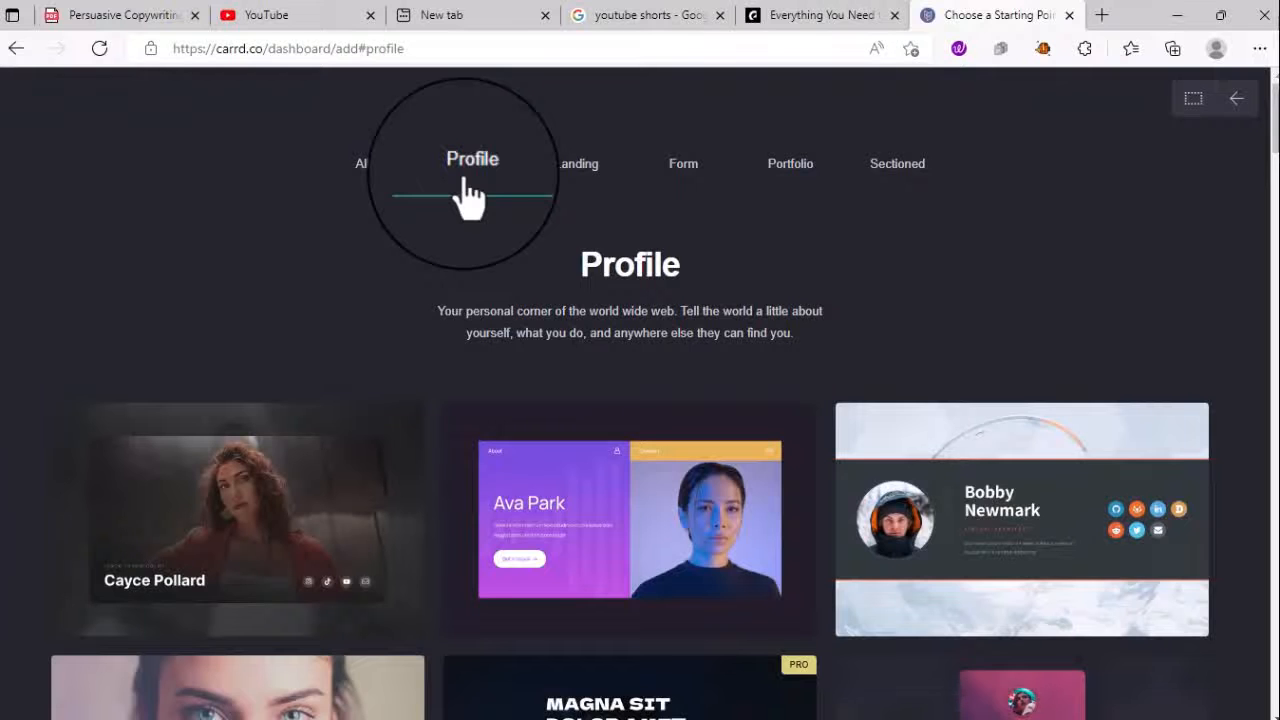
- Show the Landing category and scroll through its templates
left_click(568, 186)
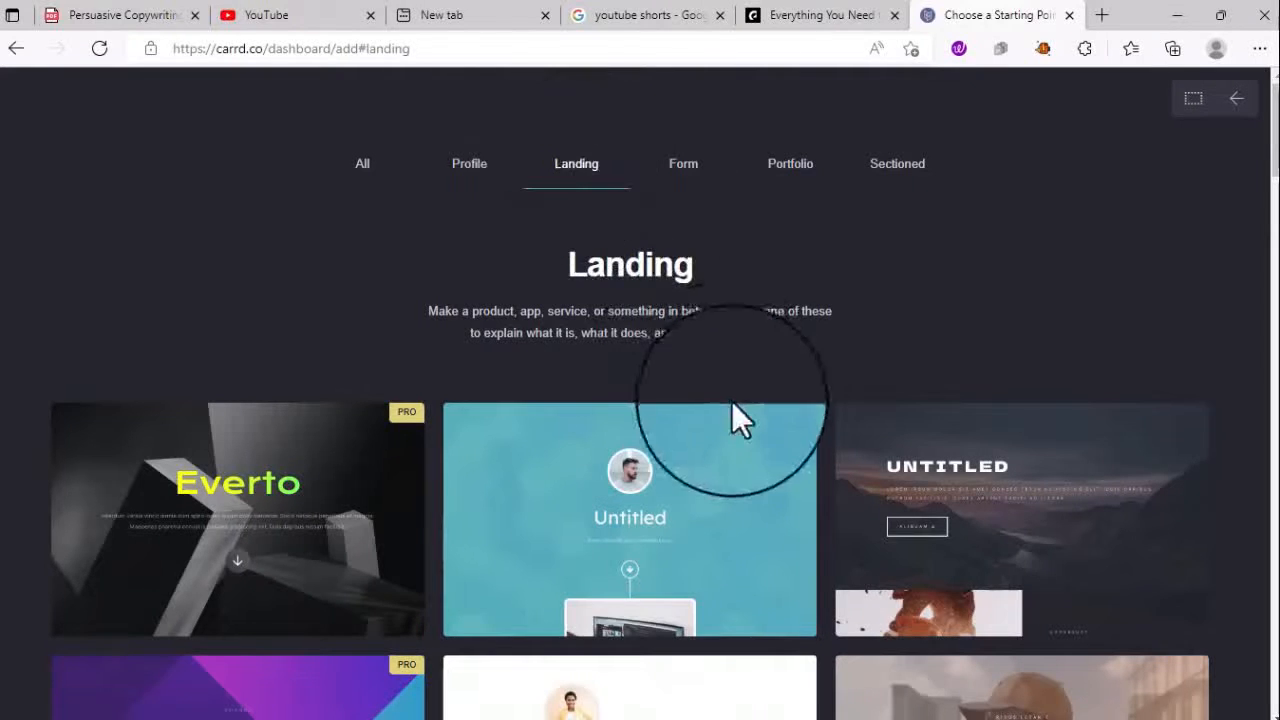
scroll(700, 634, "down", 6)
scroll(697, 634, "down", 4)
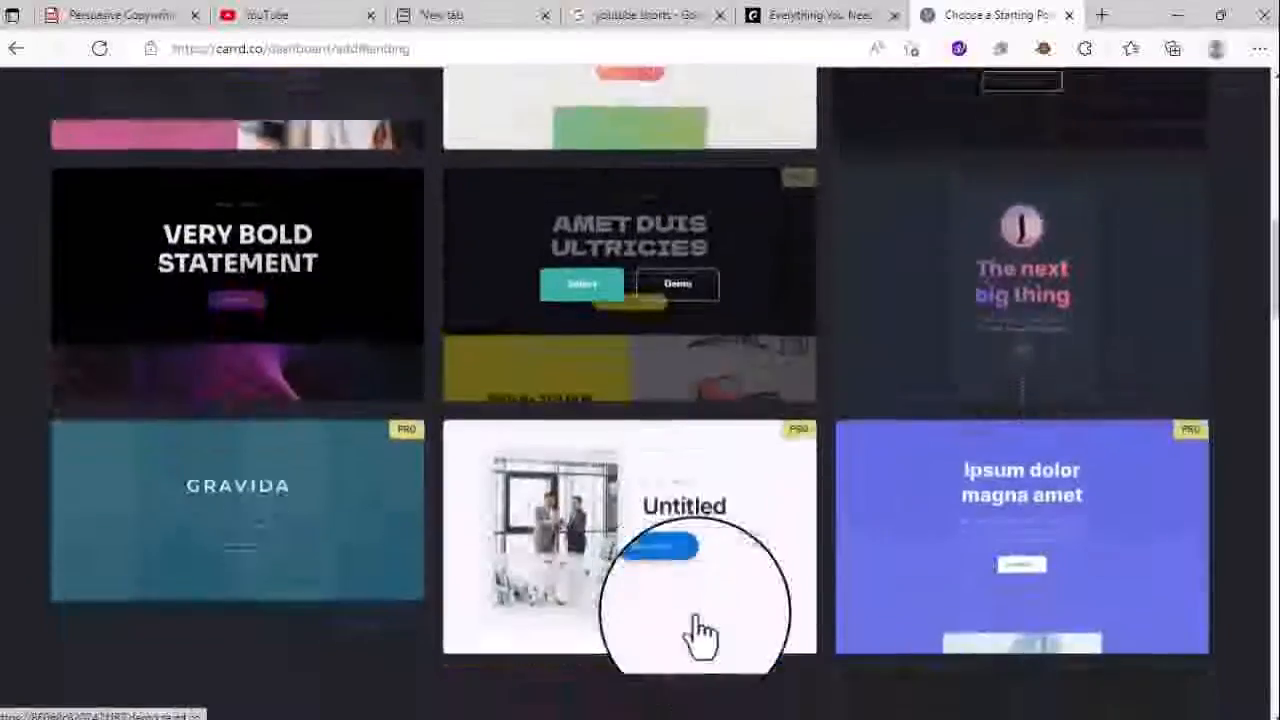
scroll(848, 120, "up", 10)
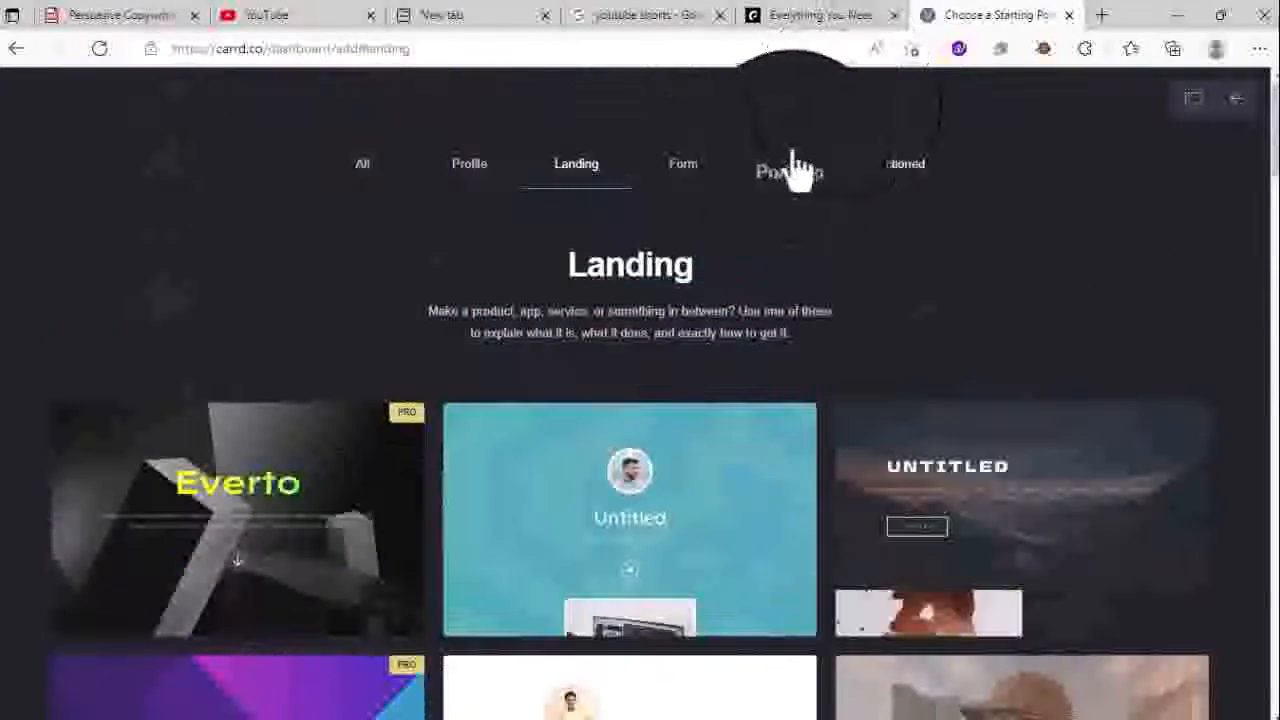
- Browse the Form templates like Newsletter and Coming soon, then move on to Portfolio
left_click(686, 170)
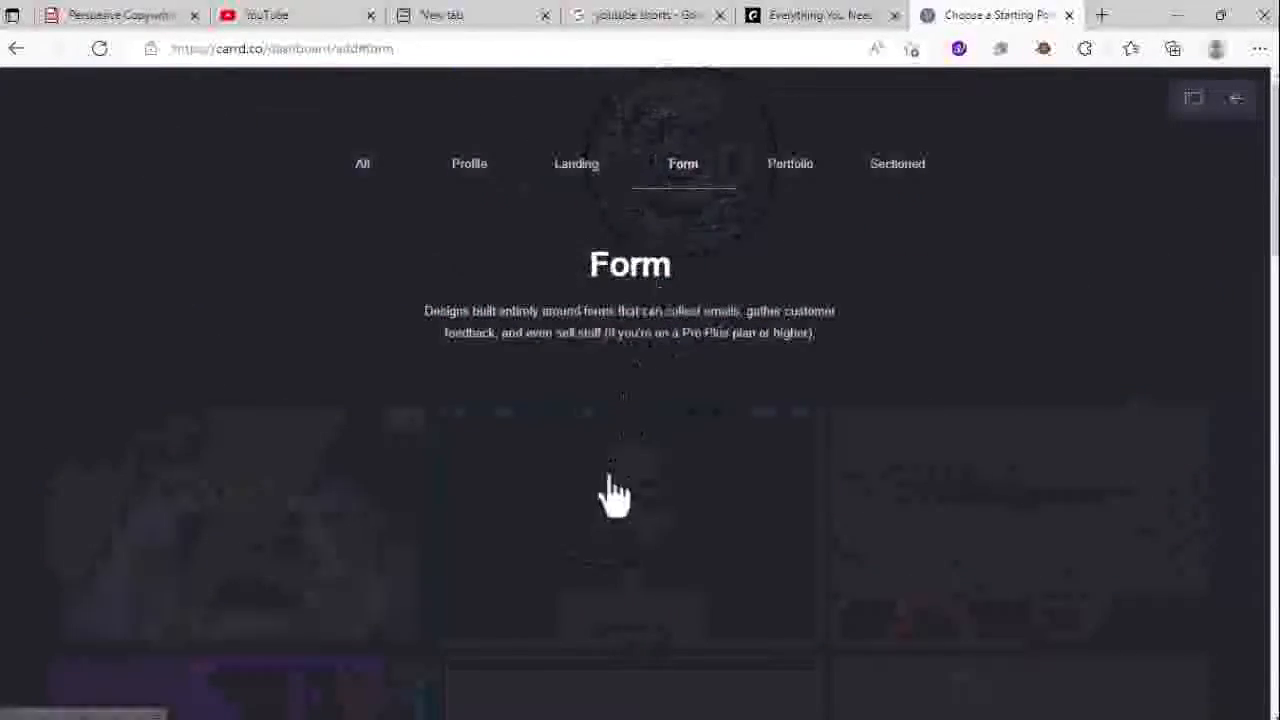
scroll(600, 491, "down", 2)
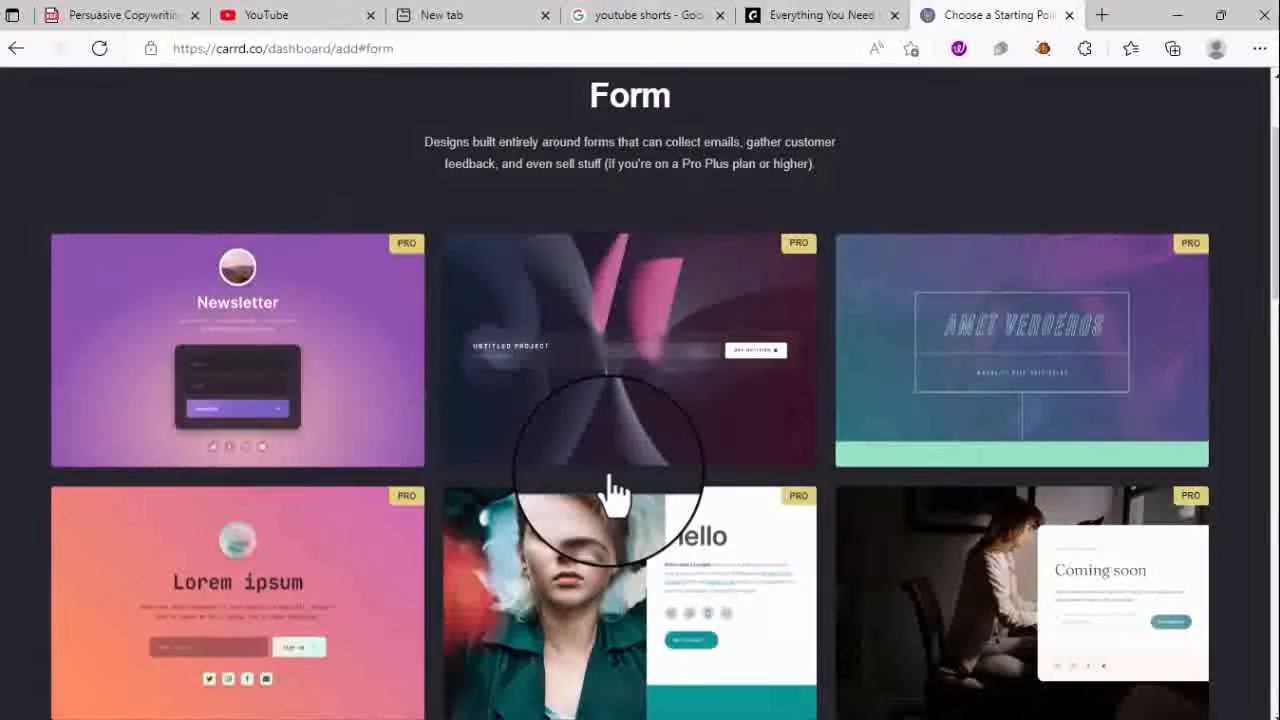
scroll(609, 477, "up", 2)
scroll(608, 480, "down", 8)
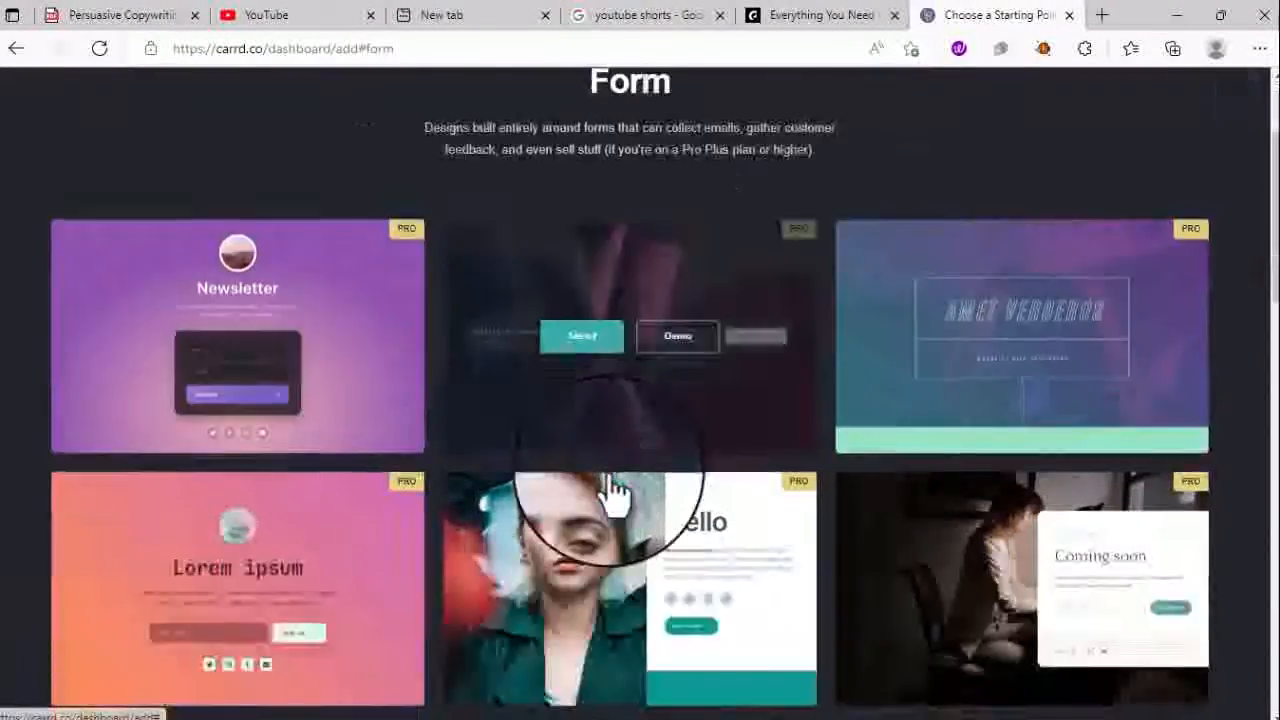
scroll(612, 487, "up", 2)
scroll(612, 487, "down", 5)
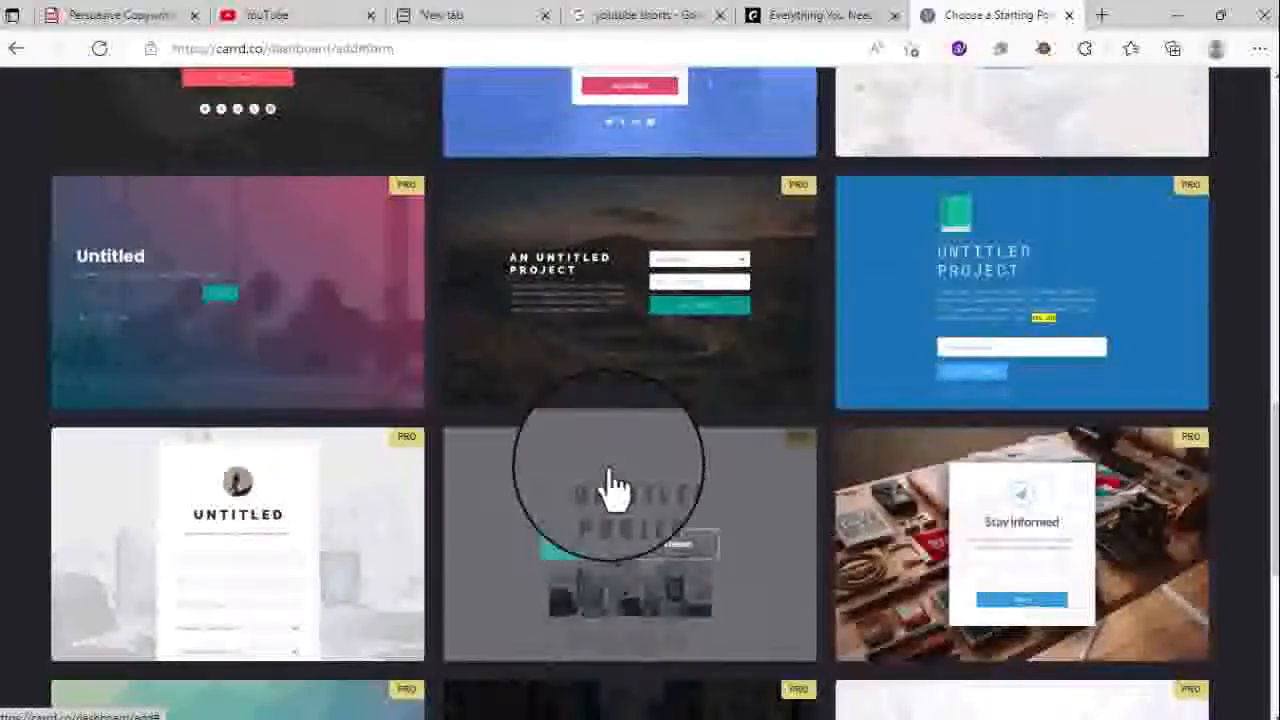
scroll(612, 485, "up", 10)
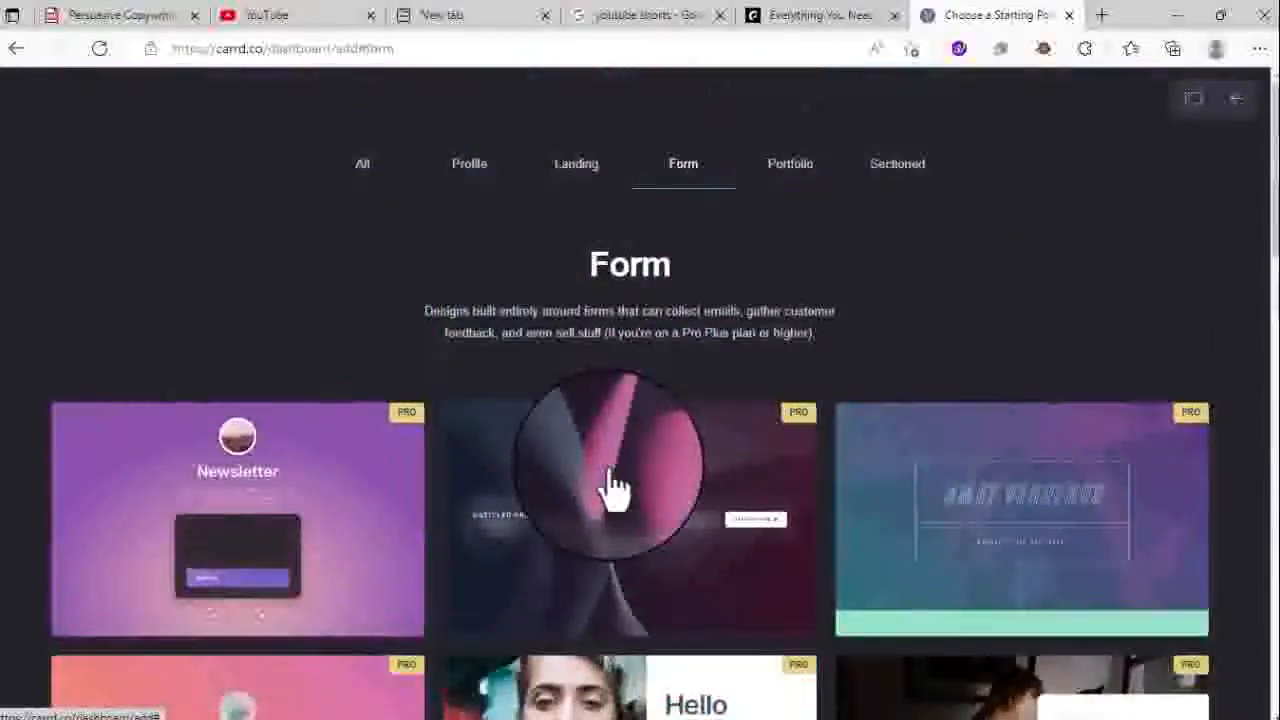
mouse_move(612, 487)
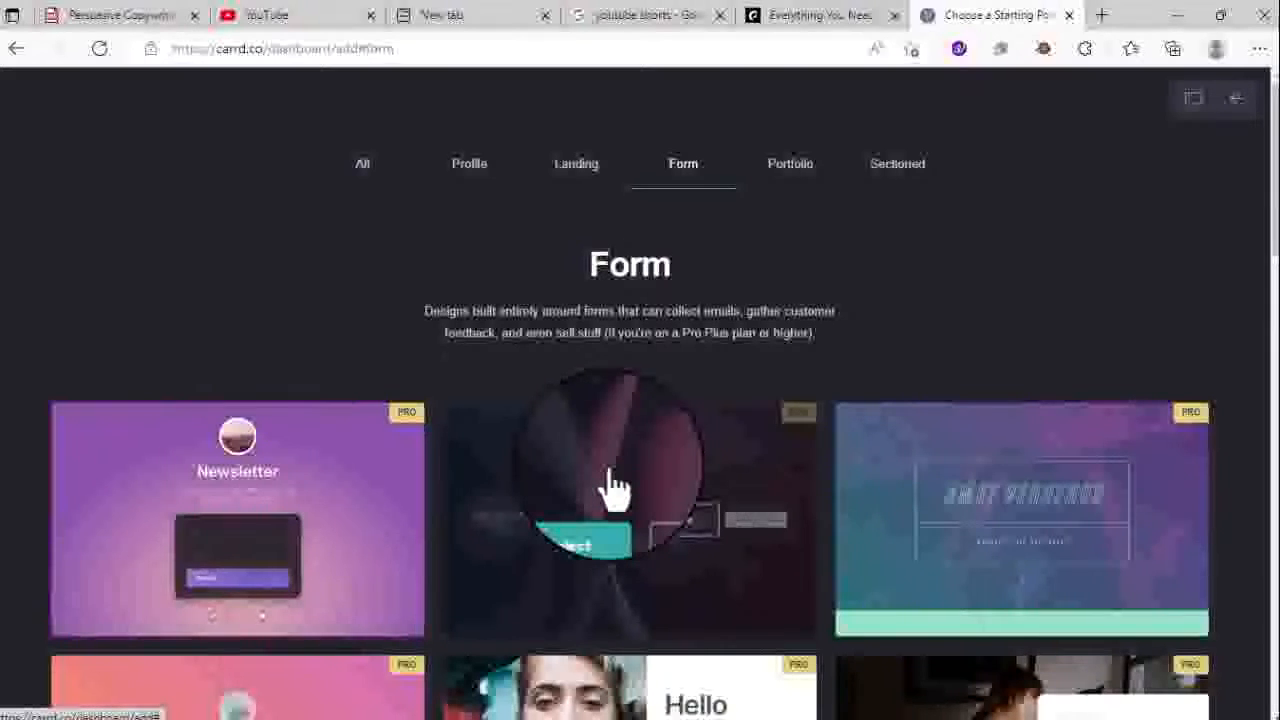
left_click(798, 170)
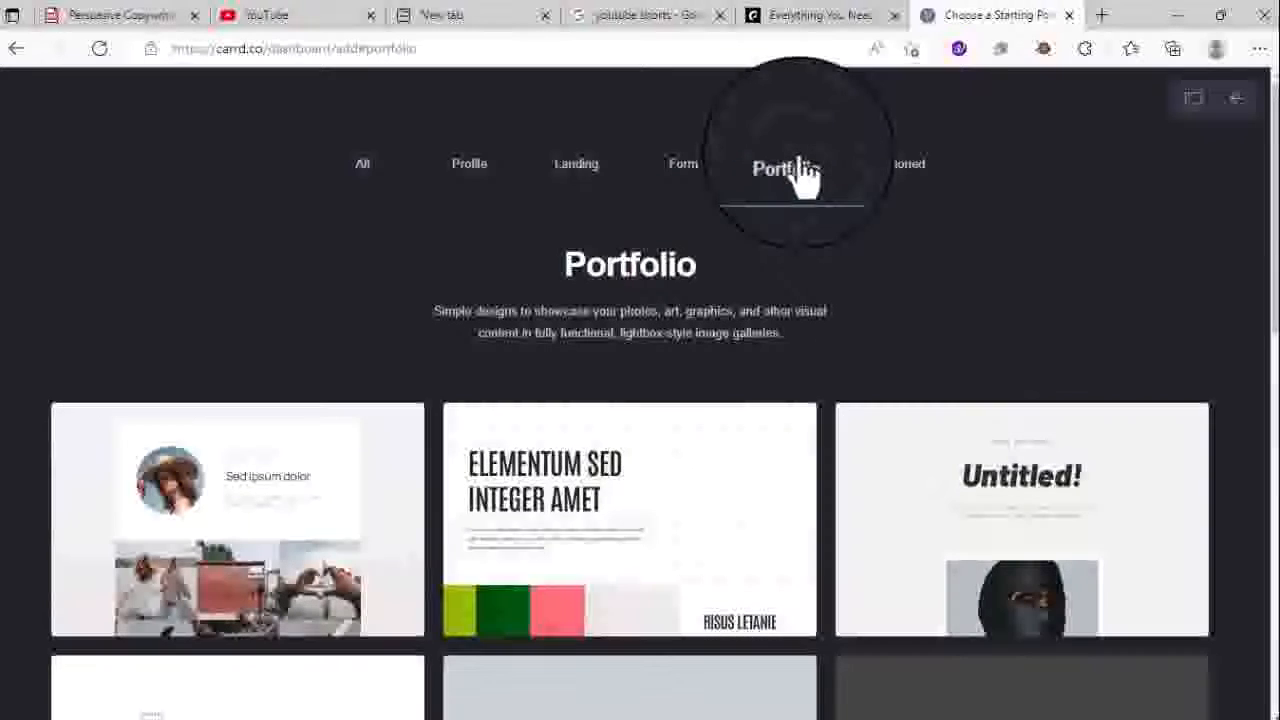
- Scroll through the Portfolio cards, then show Sectioned designs like 'The Future is Weird'
mouse_move(481, 634)
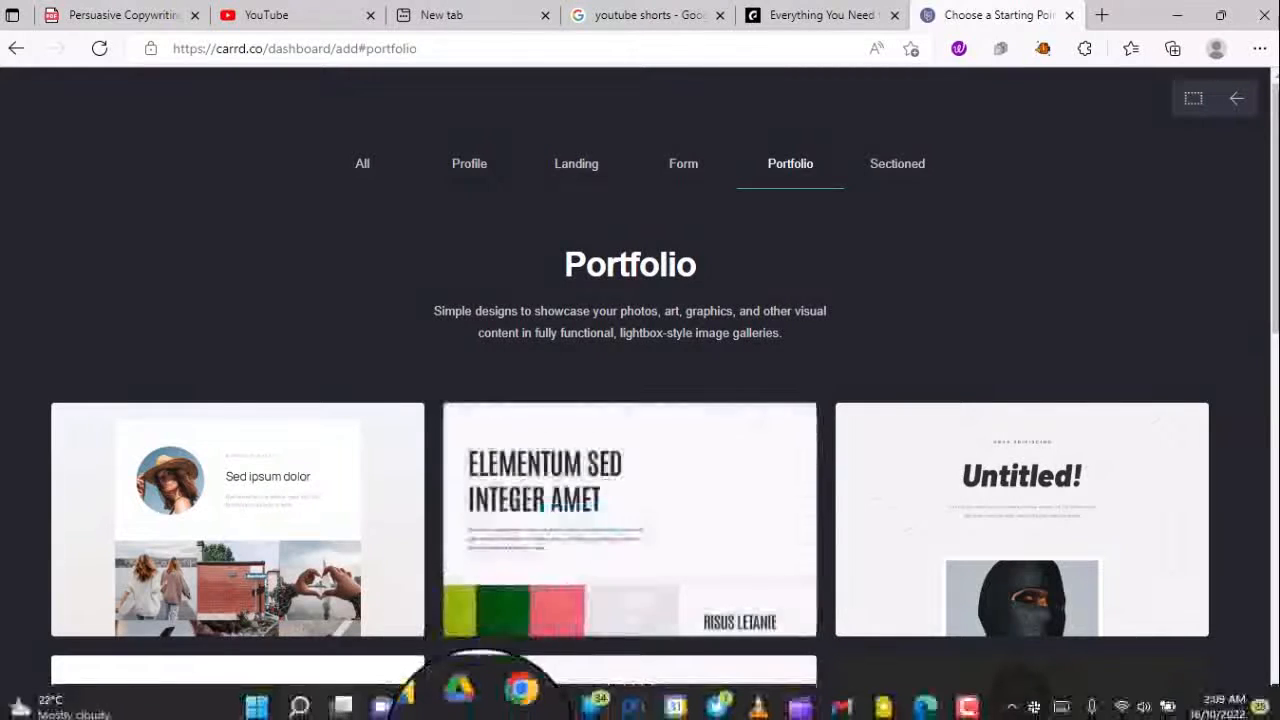
scroll(508, 551, "down", 5)
scroll(508, 551, "down", 1)
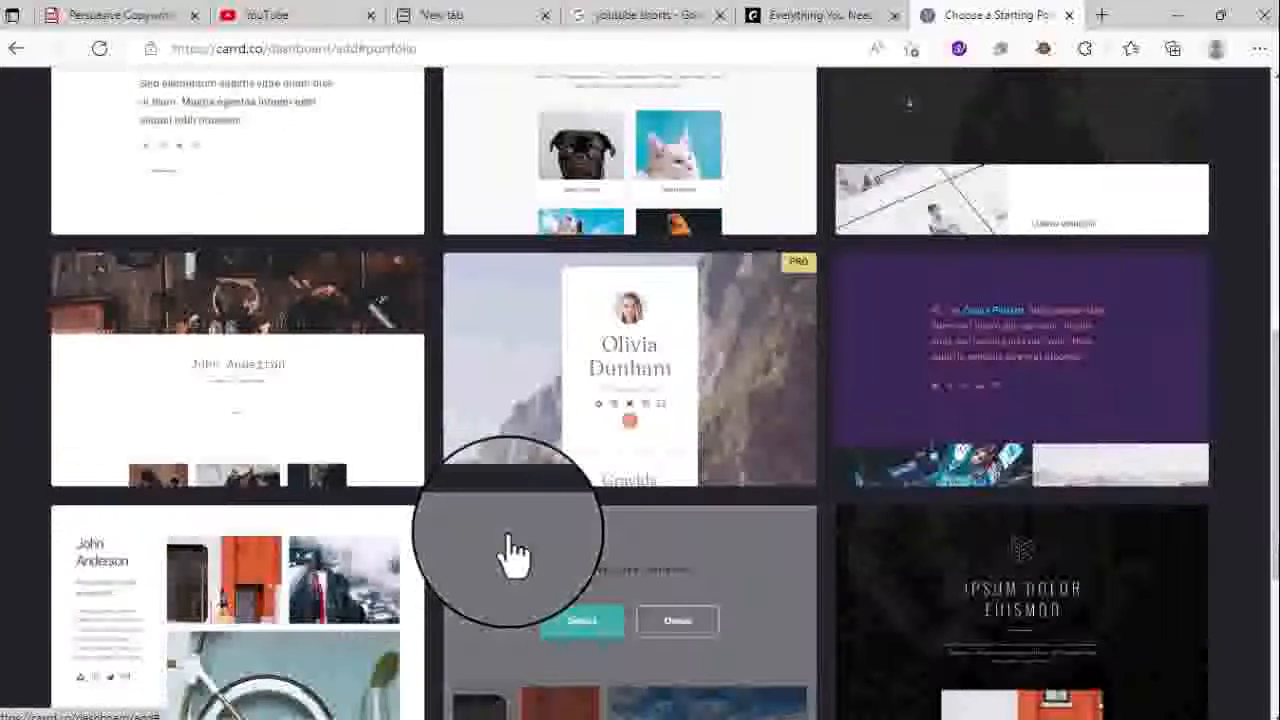
scroll(510, 553, "down", 1)
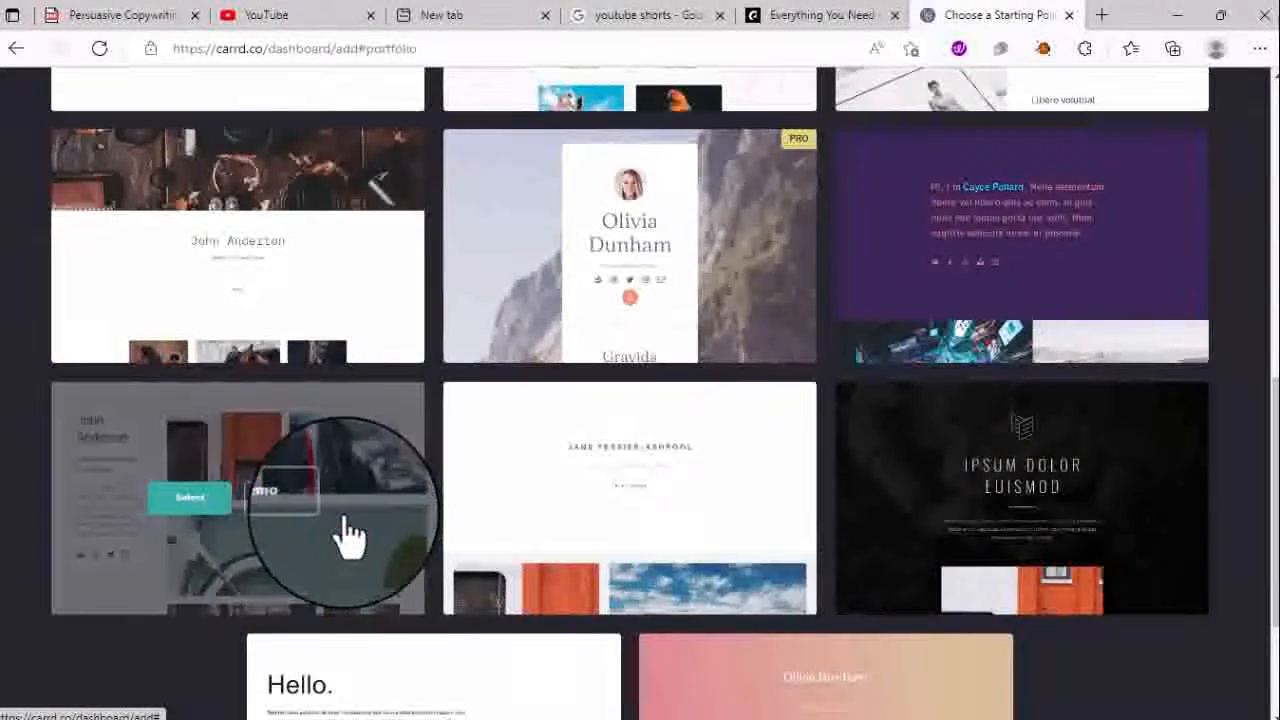
scroll(345, 537, "down", 2)
scroll(343, 537, "up", 10)
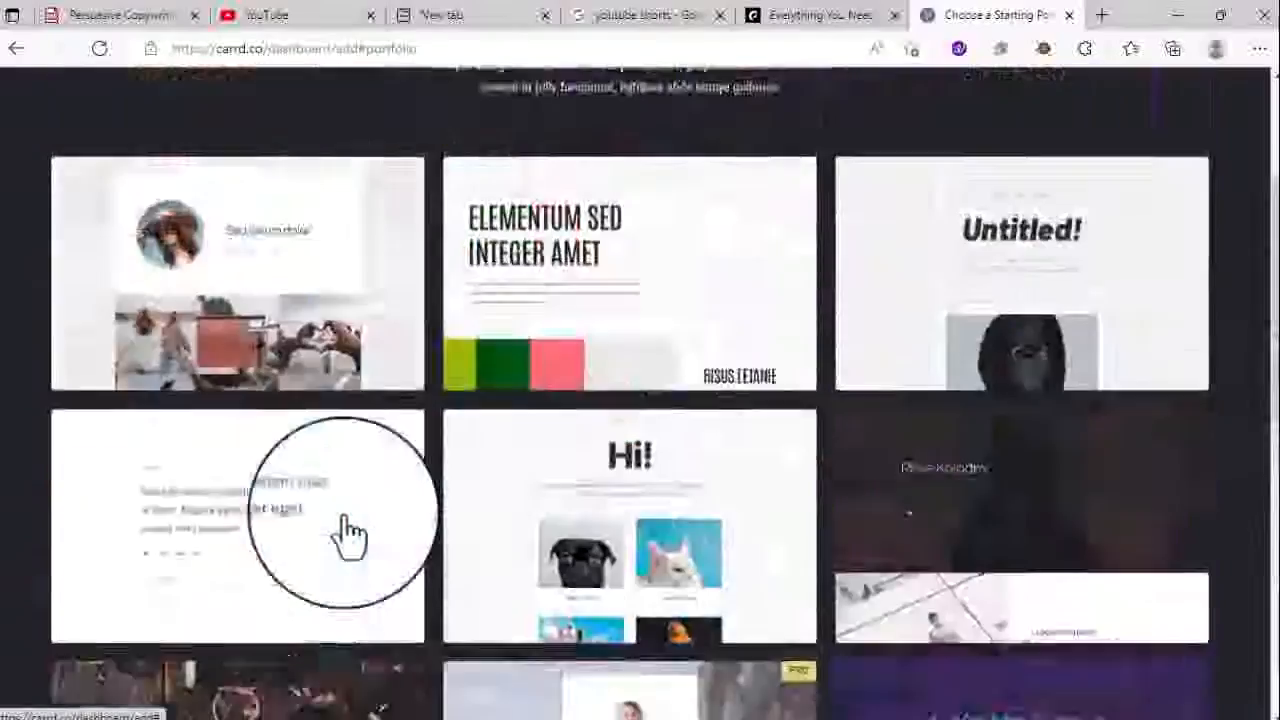
left_click(895, 168)
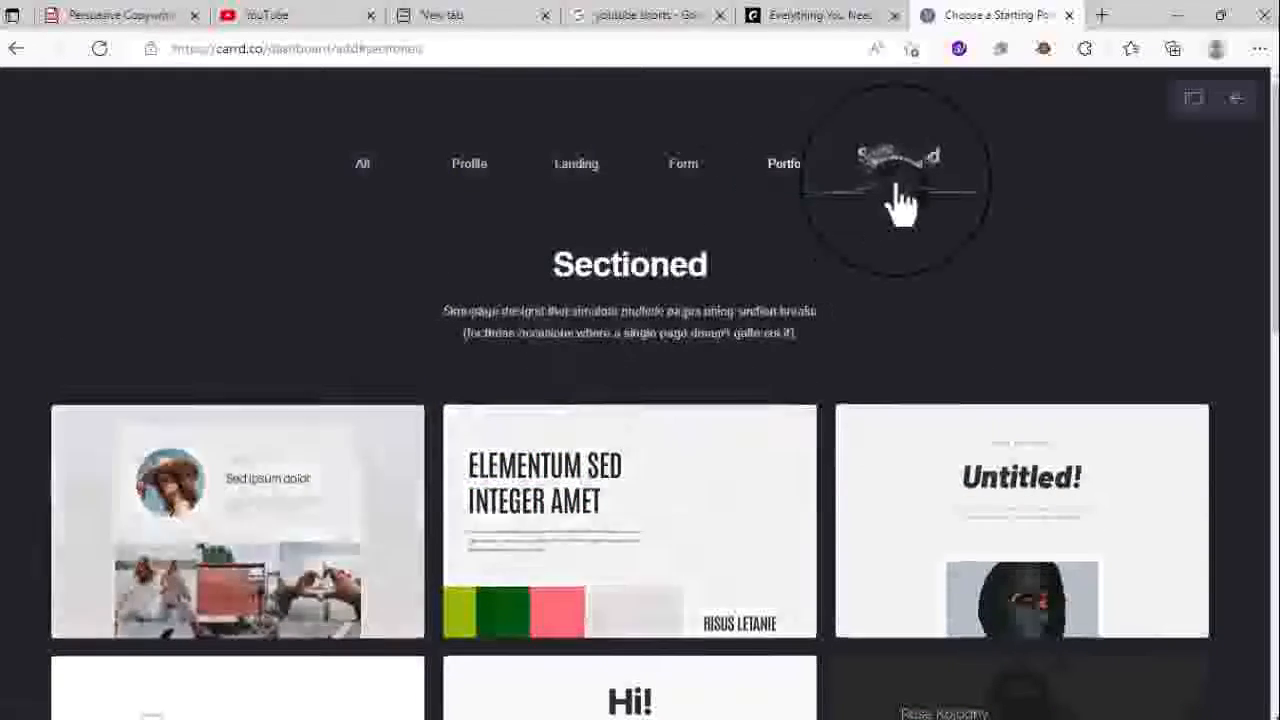
scroll(595, 605, "down", 4)
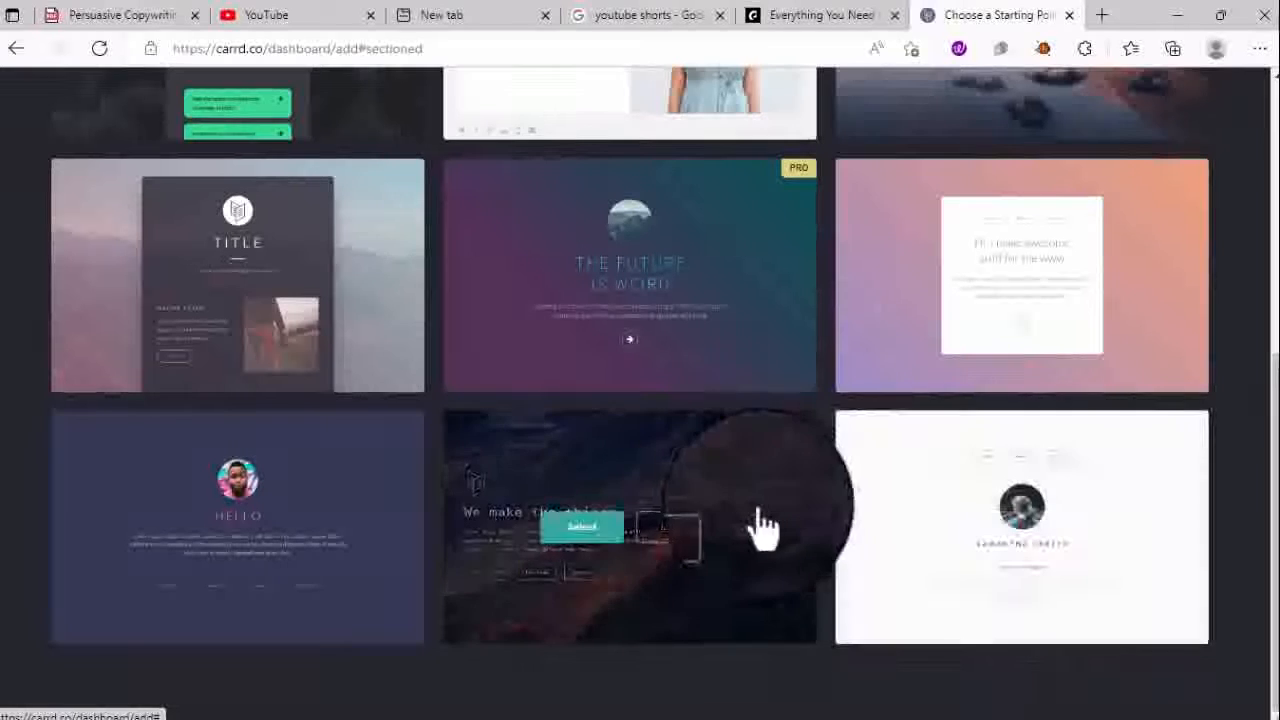
- Back out of selecting 'We make the things' and open its live demo in a new tab instead
left_click(563, 540)
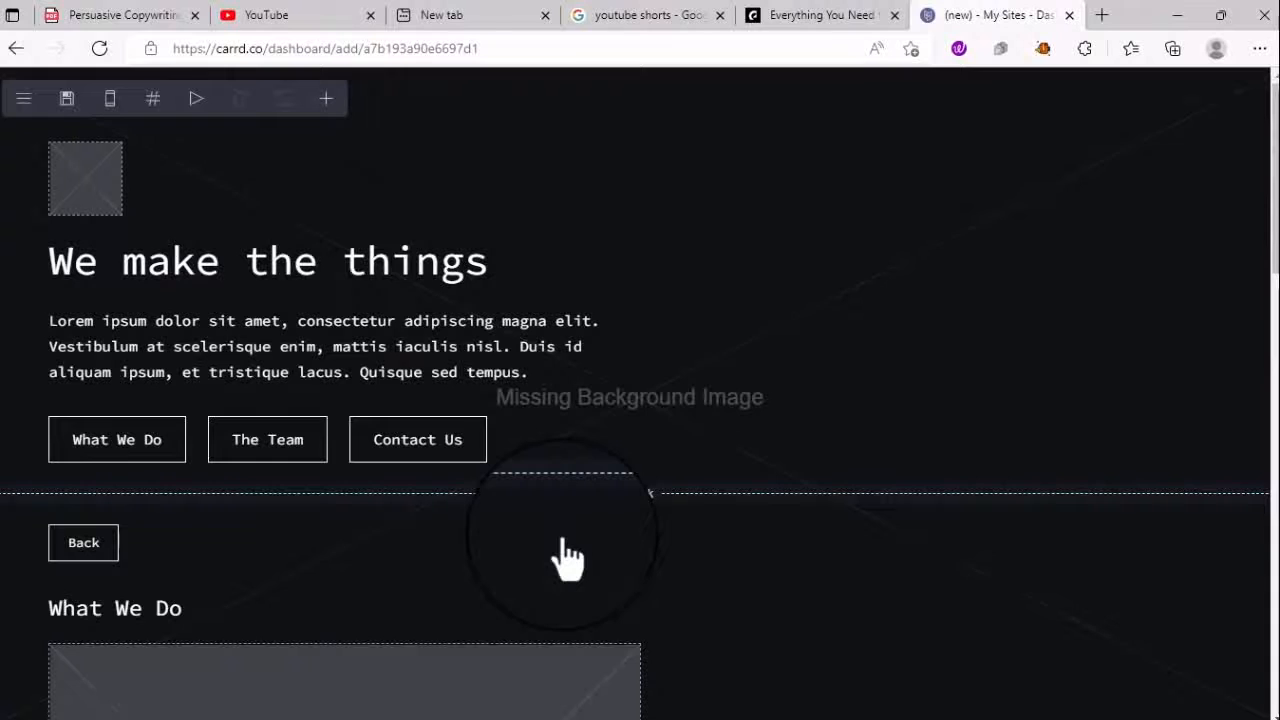
left_click(10, 52)
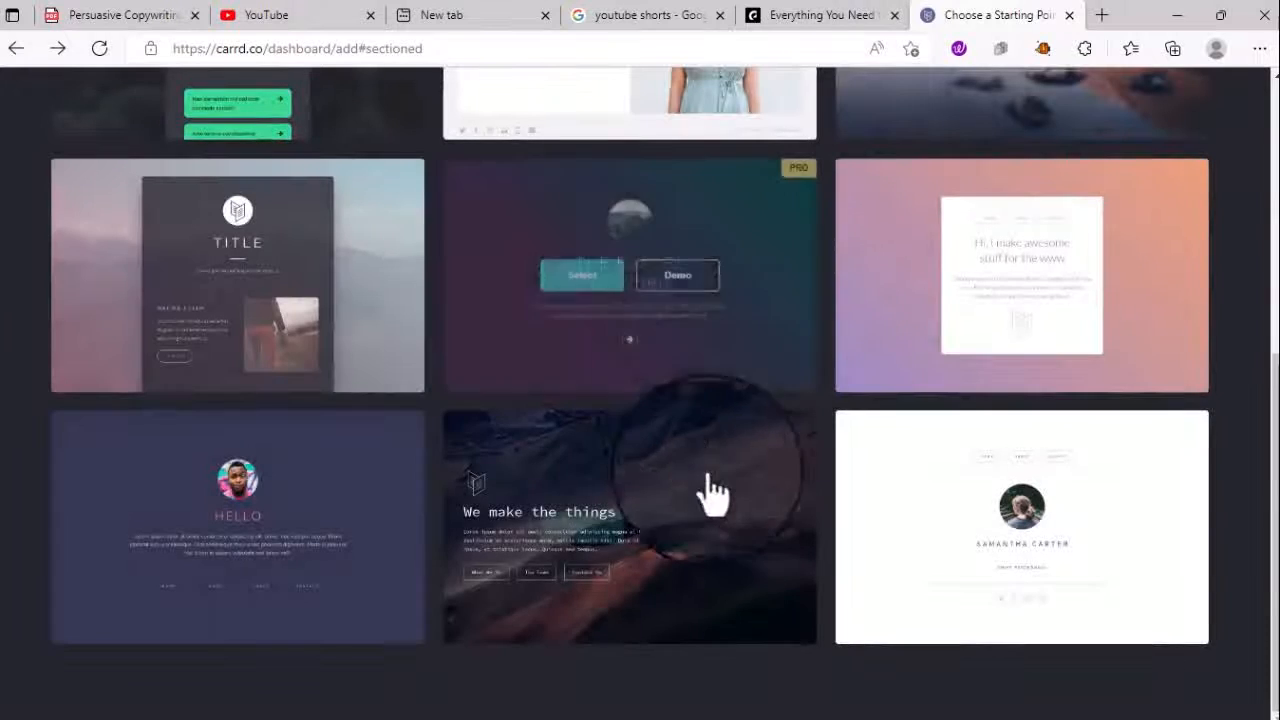
left_click(672, 540)
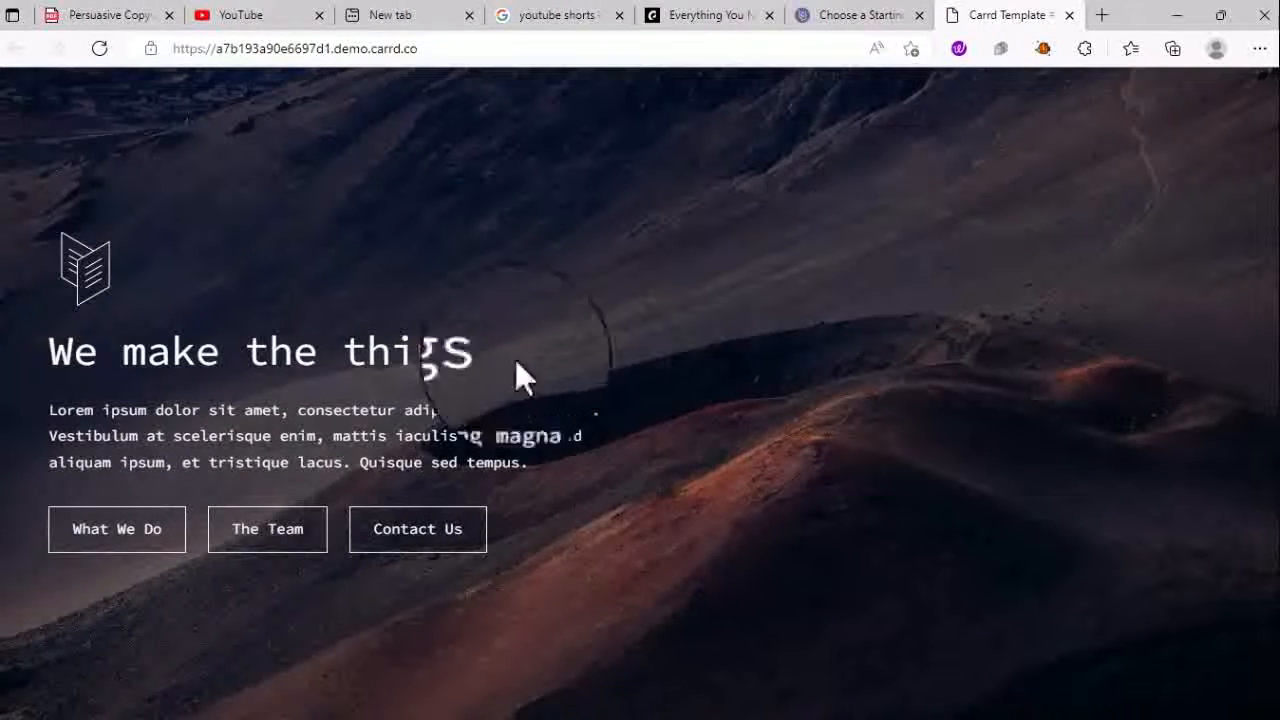
- View the demo's What We Do, The Team and Contact Us sections, then return to the gallery tab
left_click(145, 548)
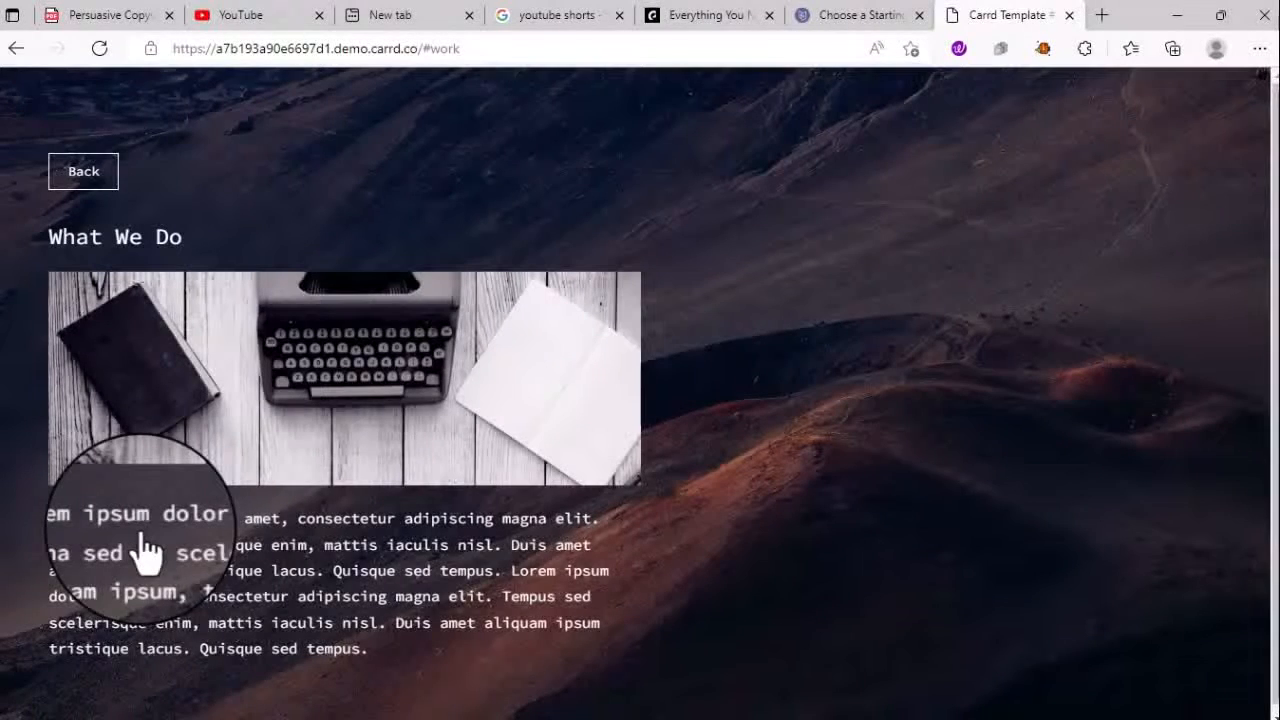
left_click(103, 176)
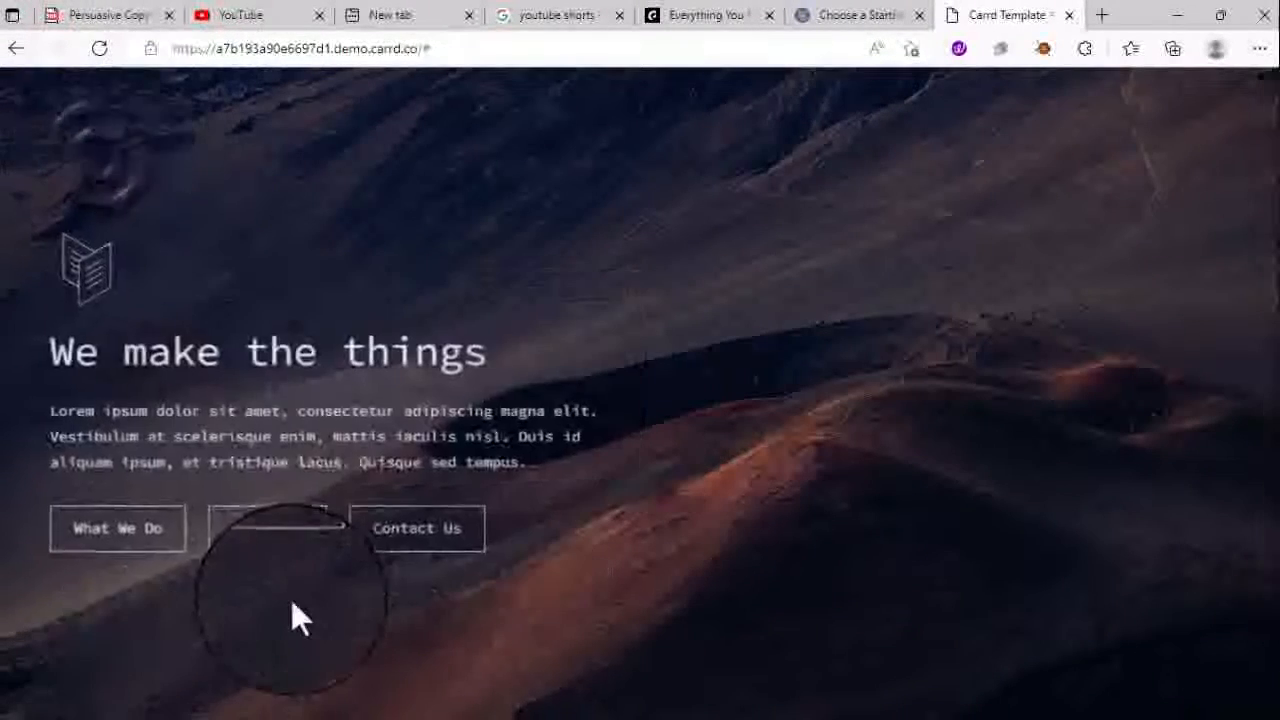
left_click(278, 540)
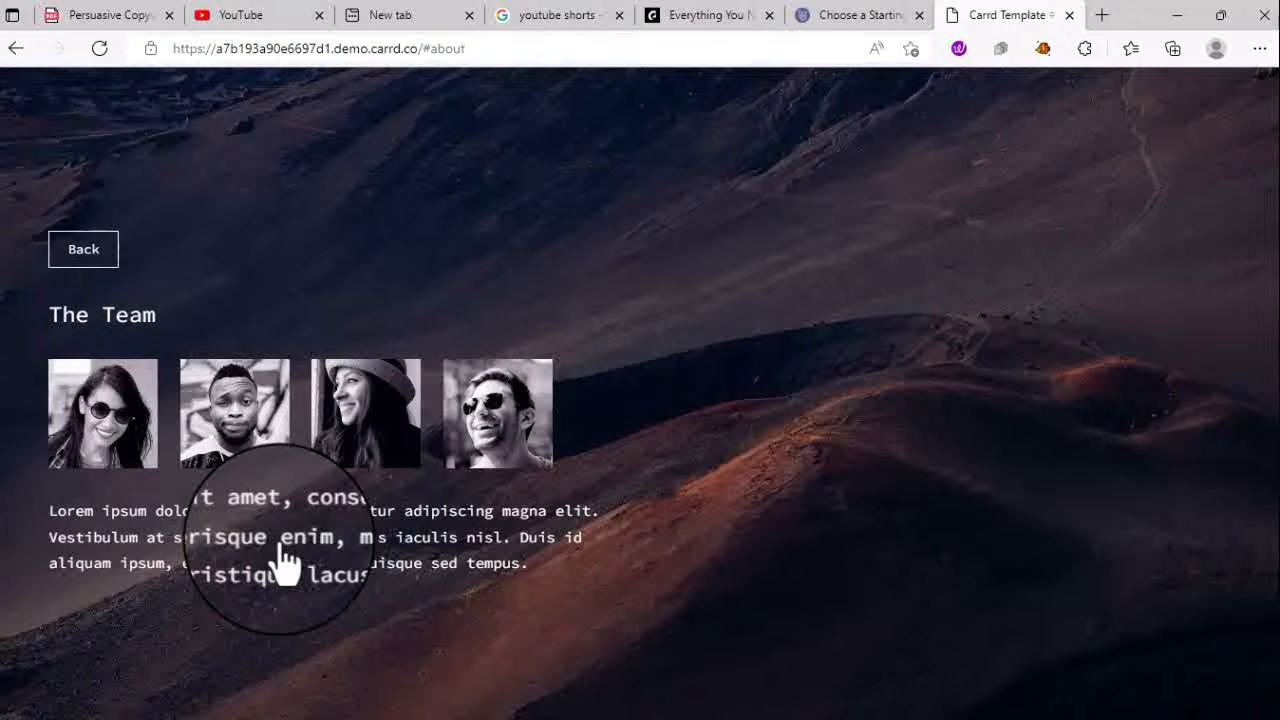
left_click(80, 258)
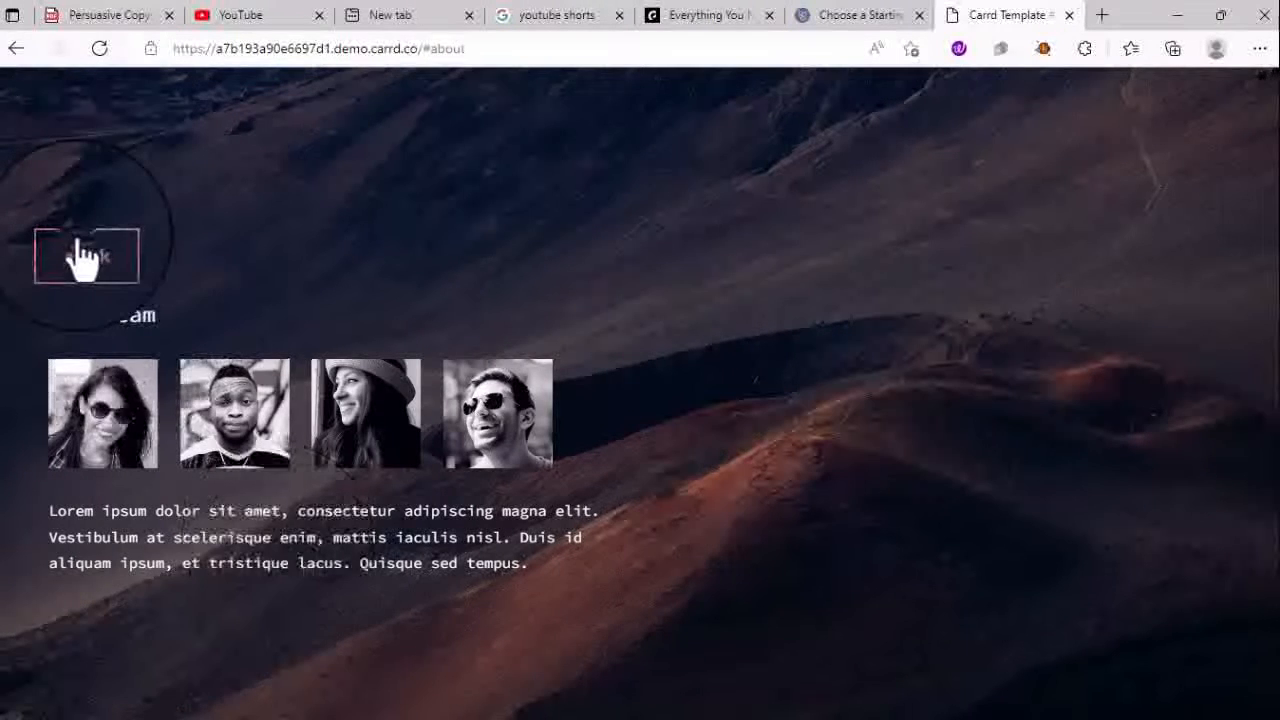
left_click(440, 545)
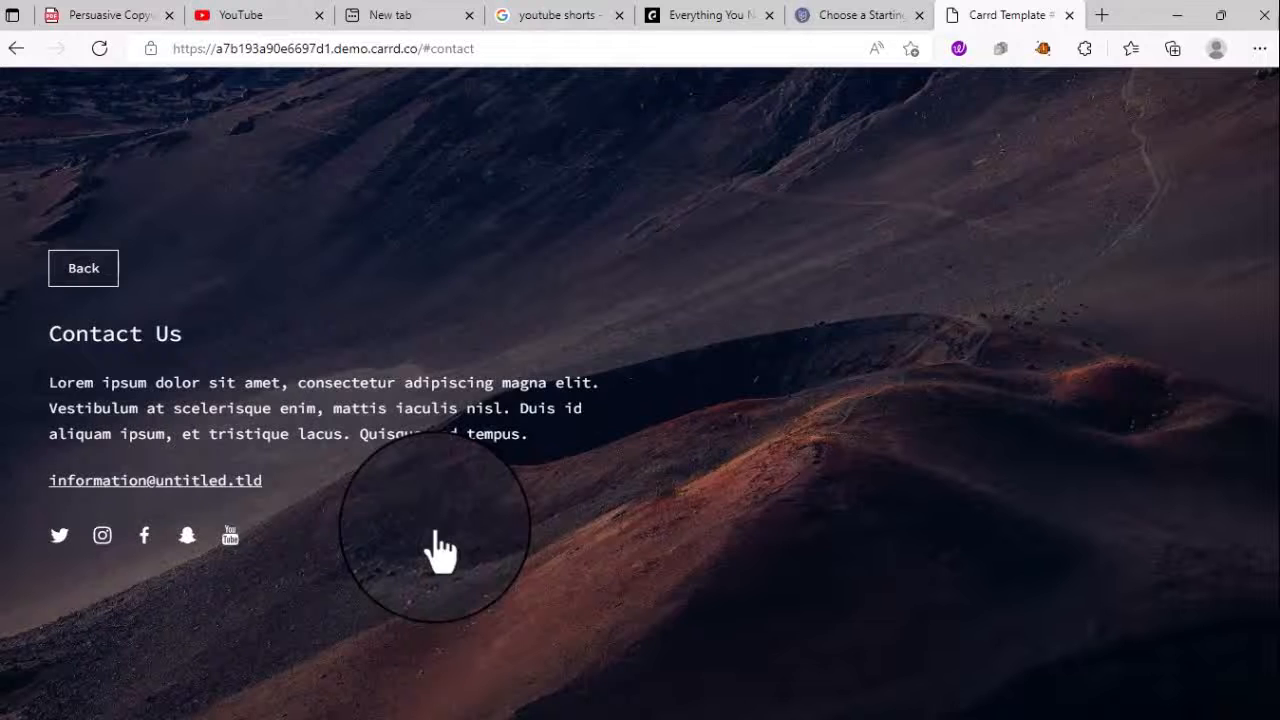
left_click(850, 15)
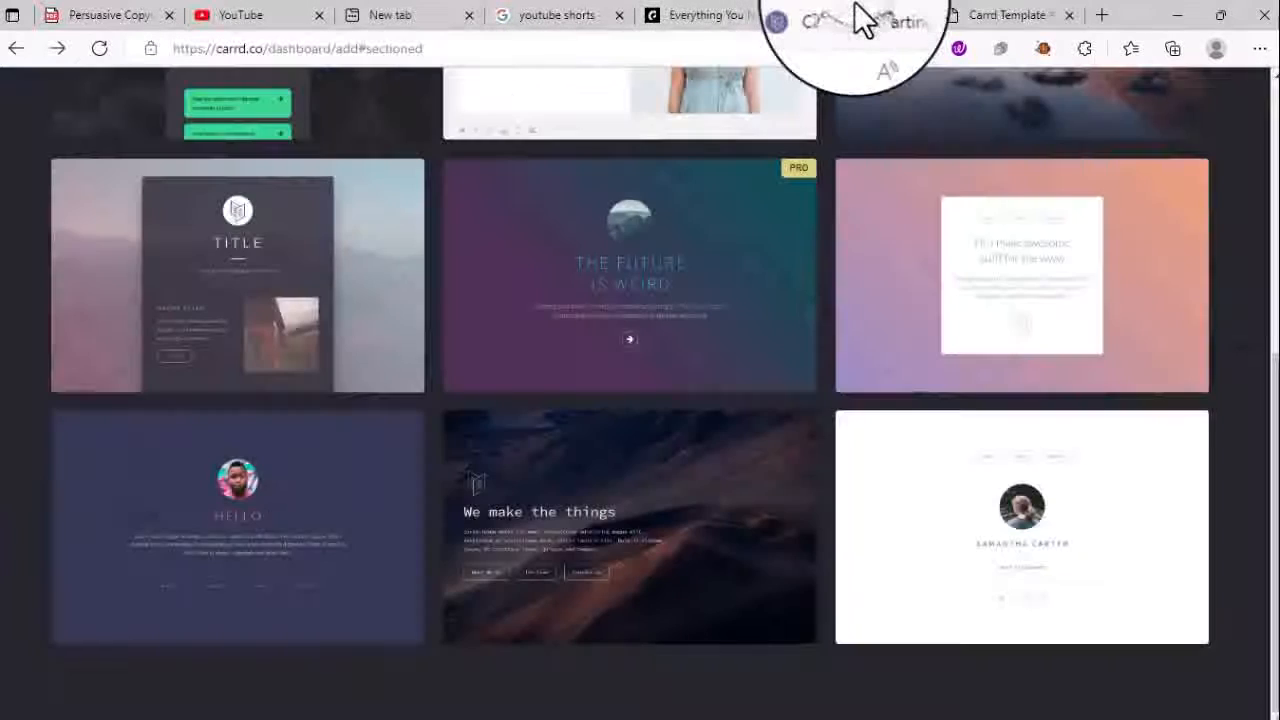
- Try the purple PRO sectioned template and decline the Try Pro offer with Later
scroll(388, 550, "up", 3)
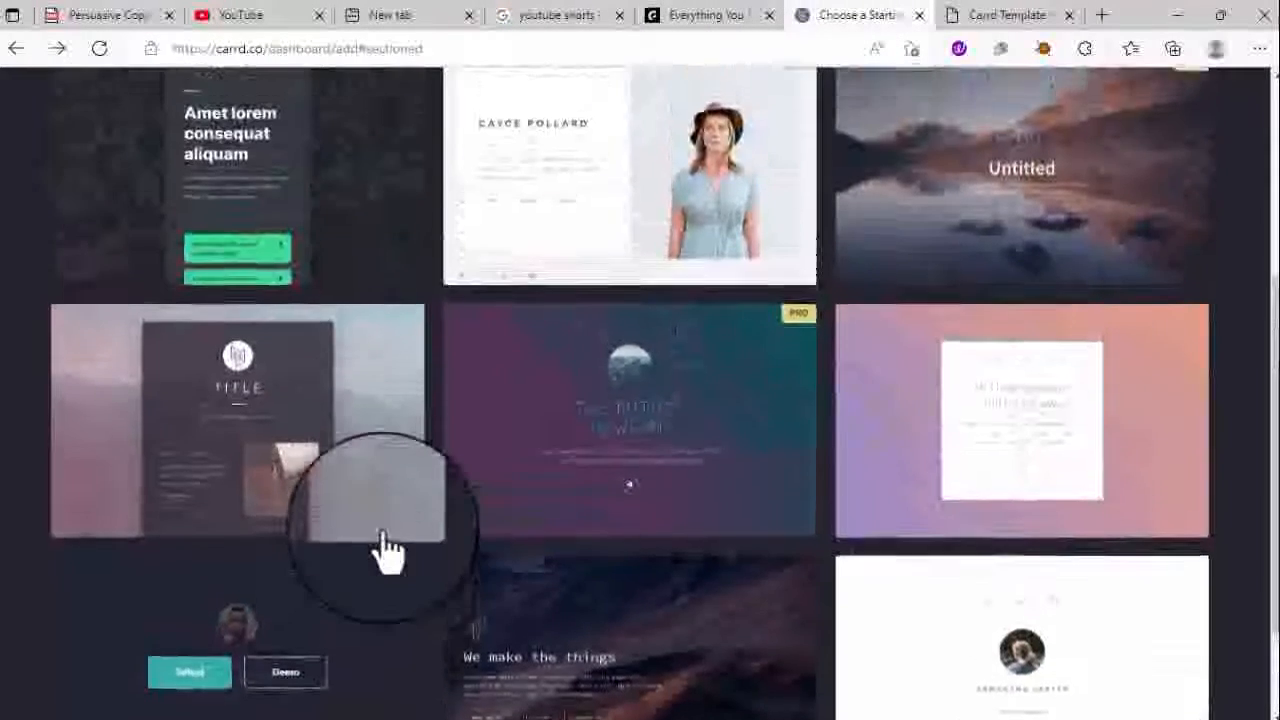
scroll(386, 343, "up", 2)
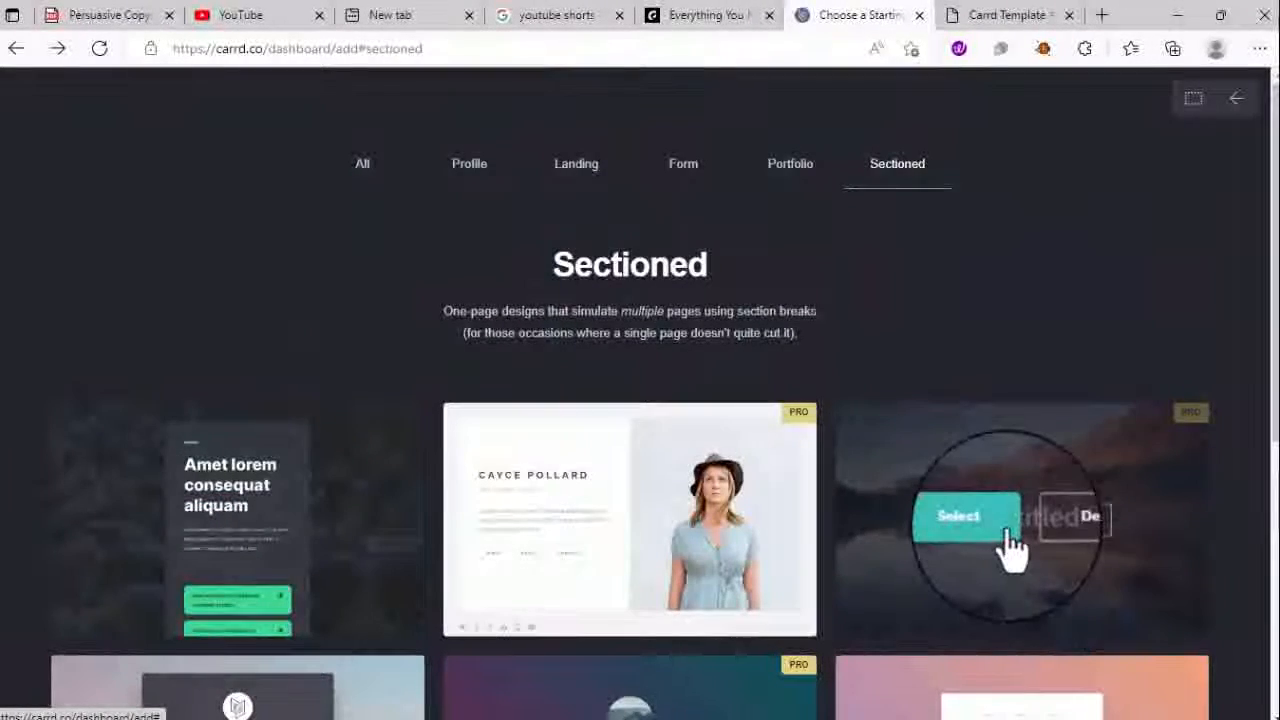
scroll(1012, 548, "down", 5)
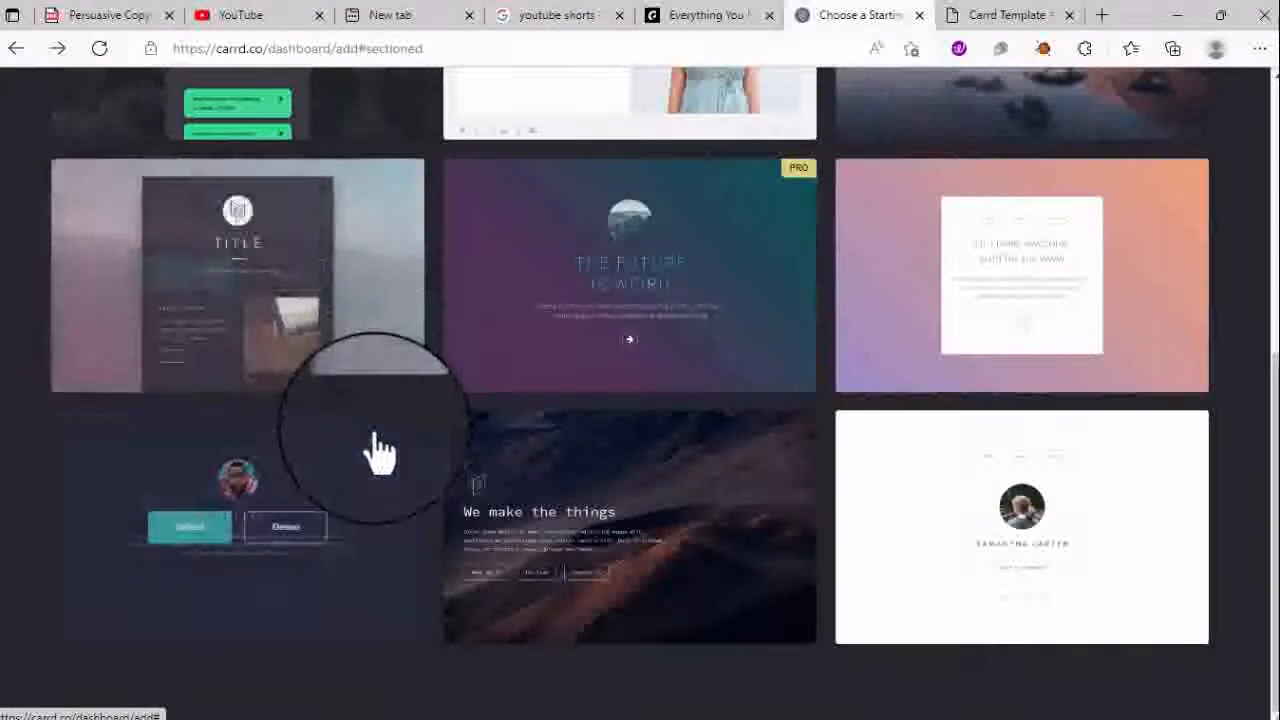
scroll(526, 414, "up", 3)
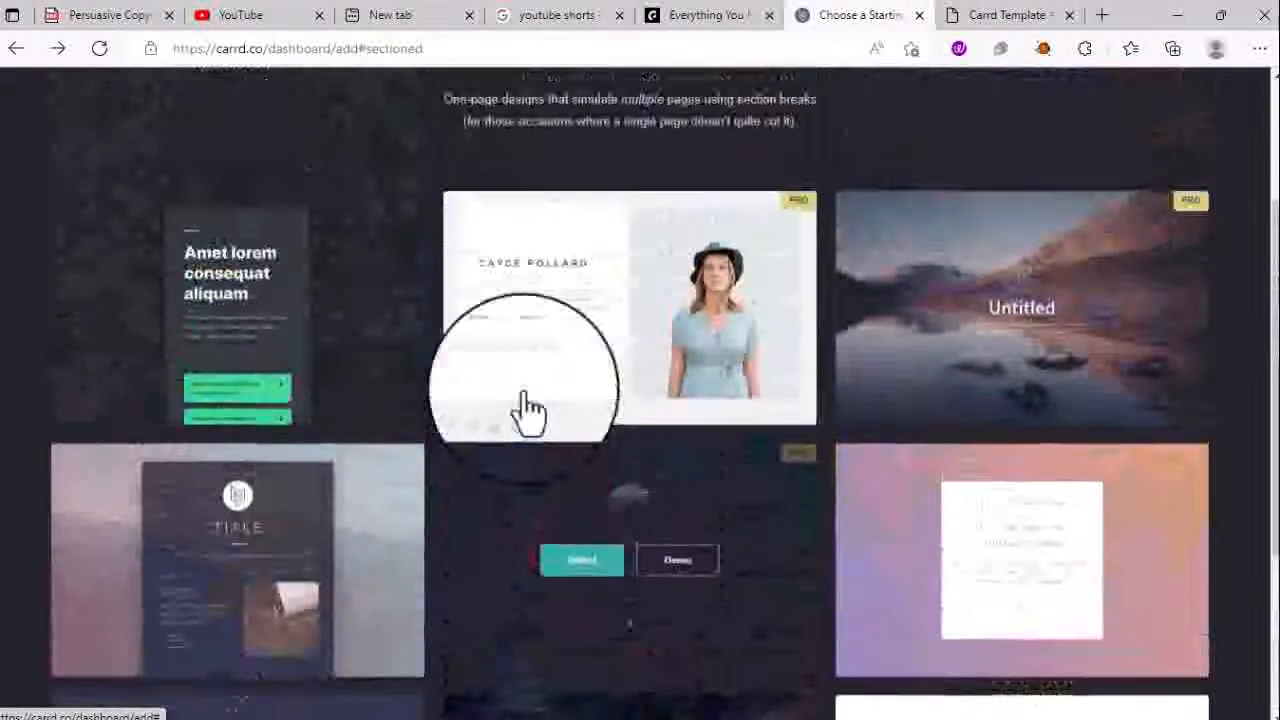
left_click(771, 553)
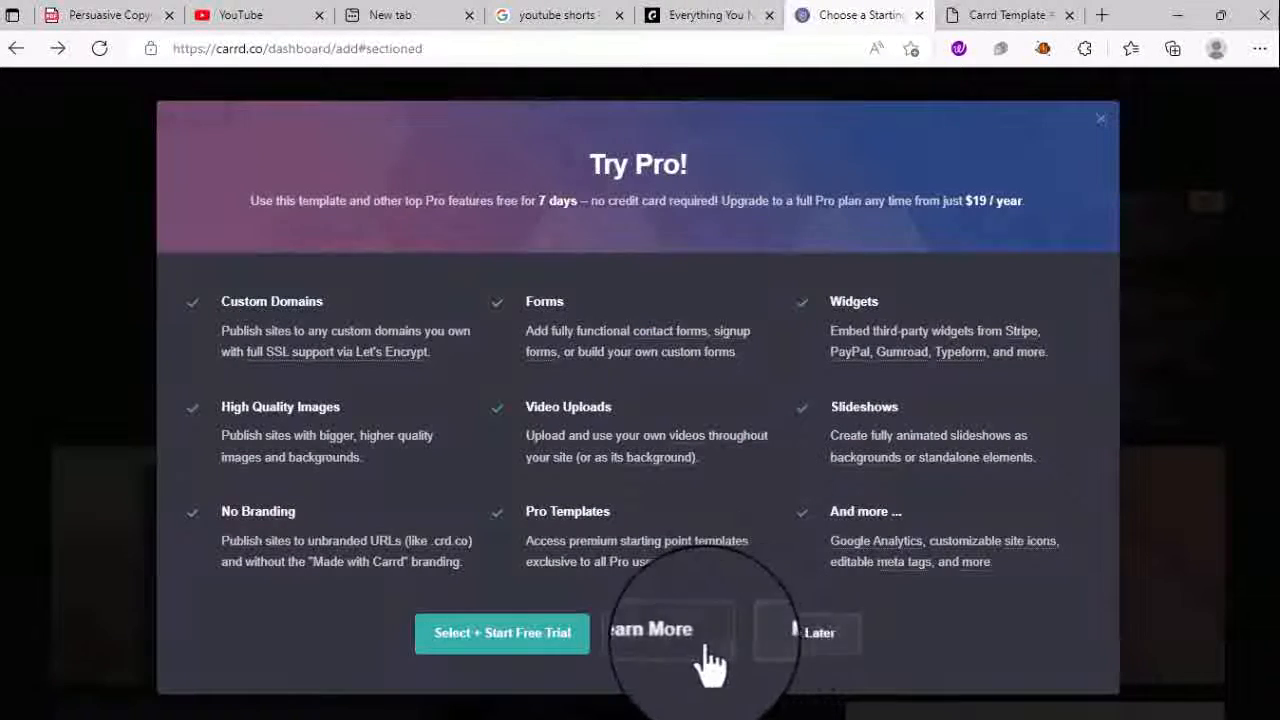
left_click(1104, 120)
- Start a new site from the bottom-right white profile template
scroll(588, 410, "up", 2)
scroll(588, 425, "down", 5)
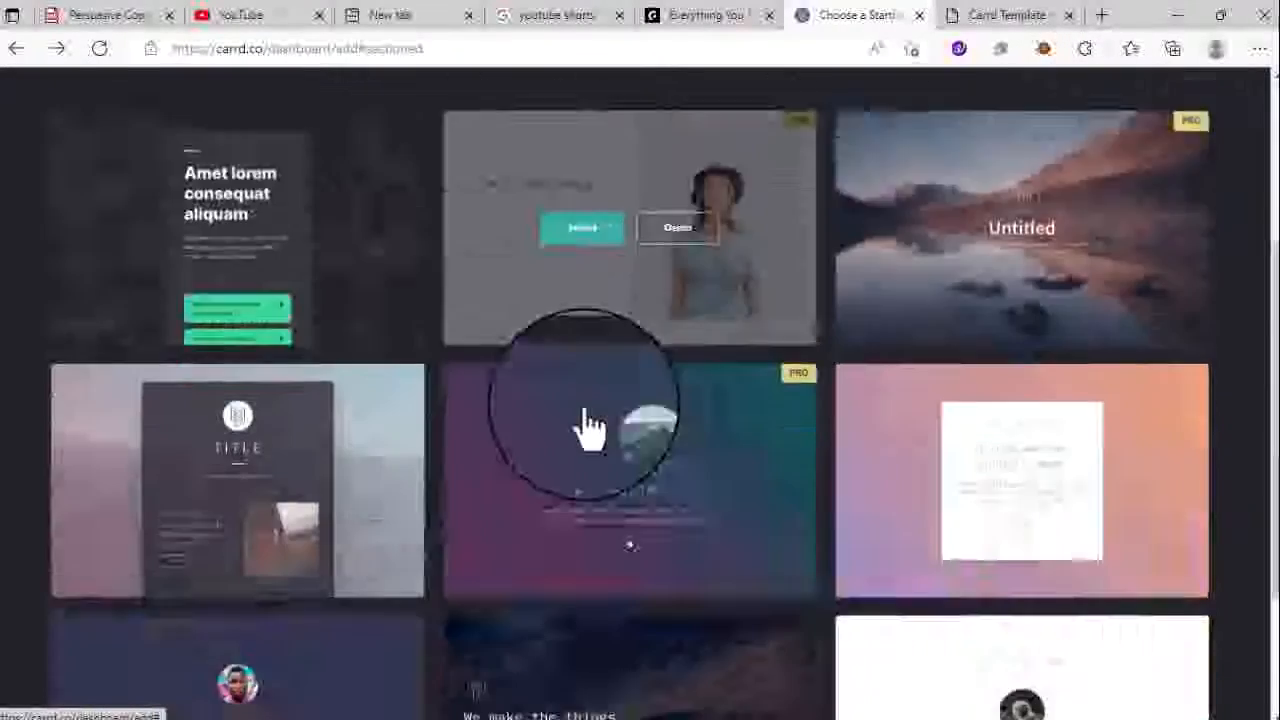
scroll(957, 520, "up", 2)
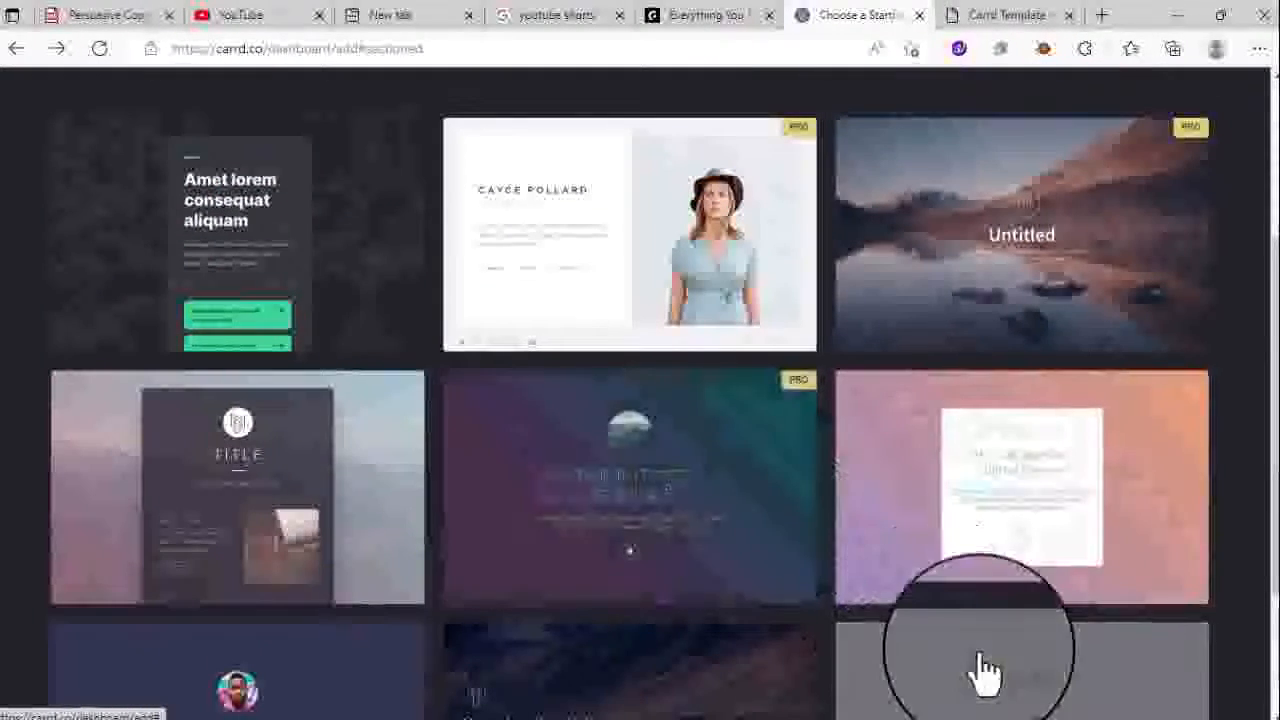
left_click(978, 671)
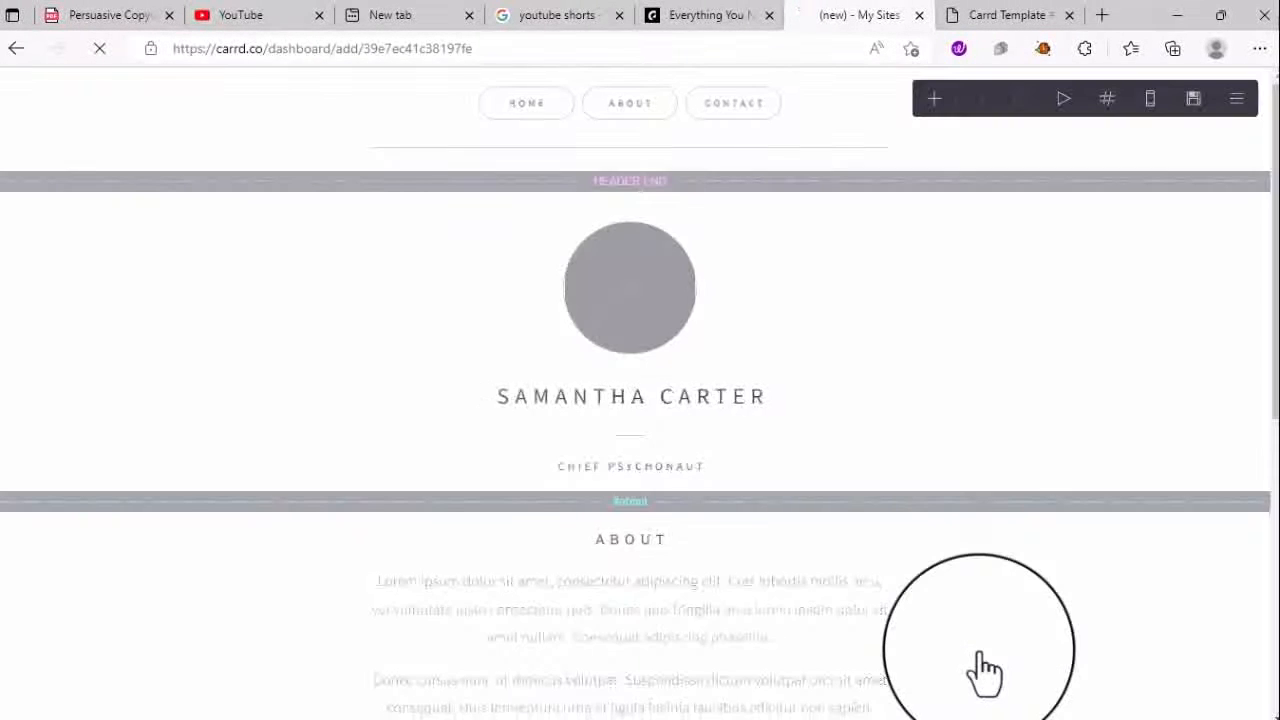
- Scroll through the white template's sections in the editor, then return to the Sectioned gallery
scroll(786, 543, "down", 3)
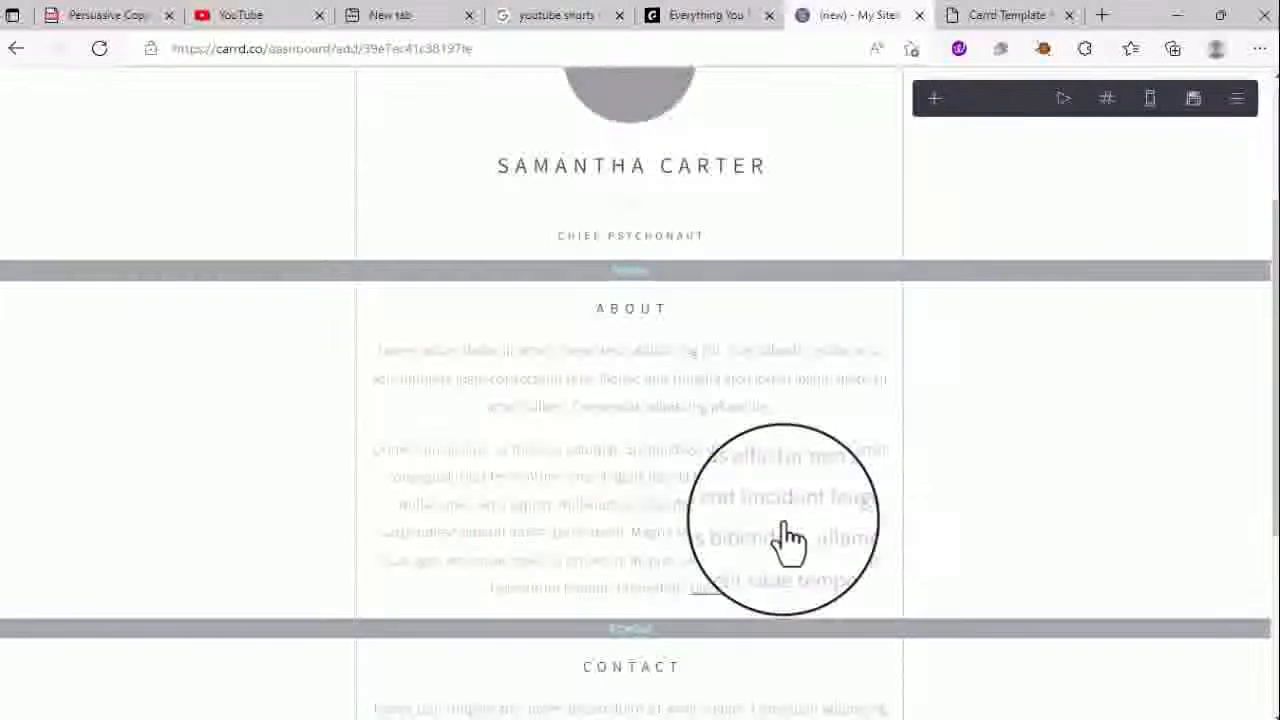
scroll(786, 540, "up", 3)
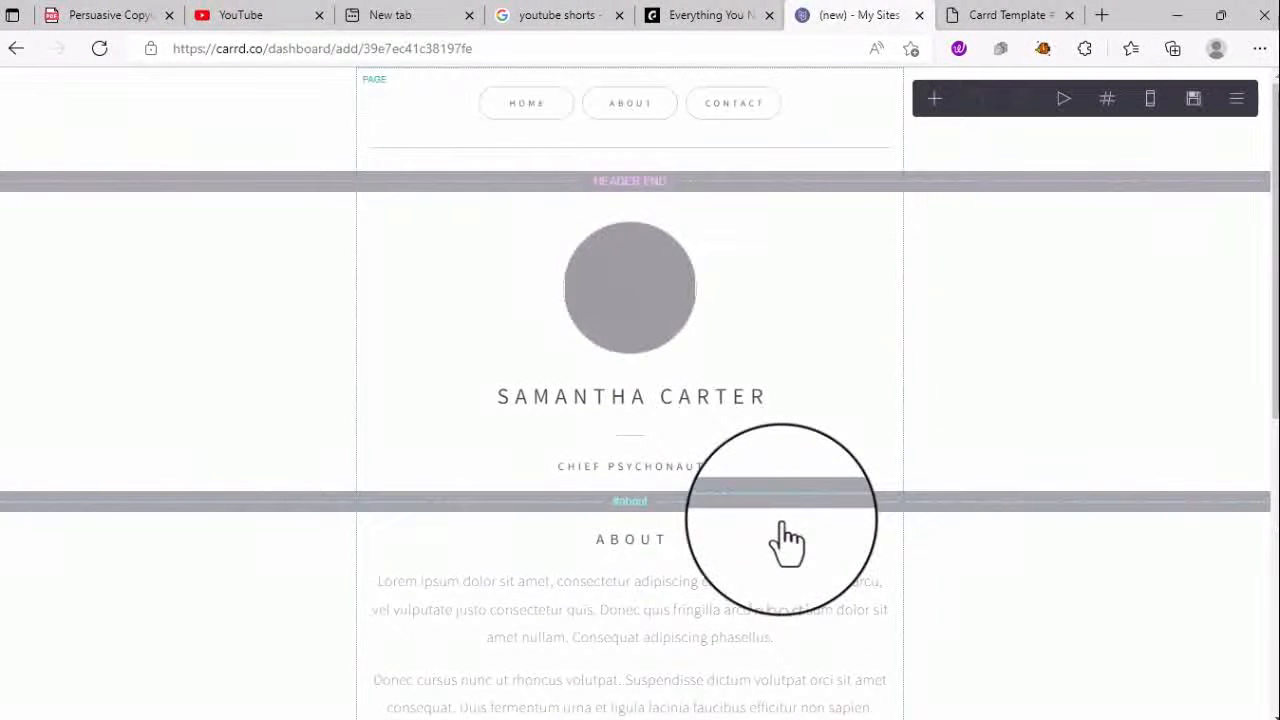
left_click(18, 49)
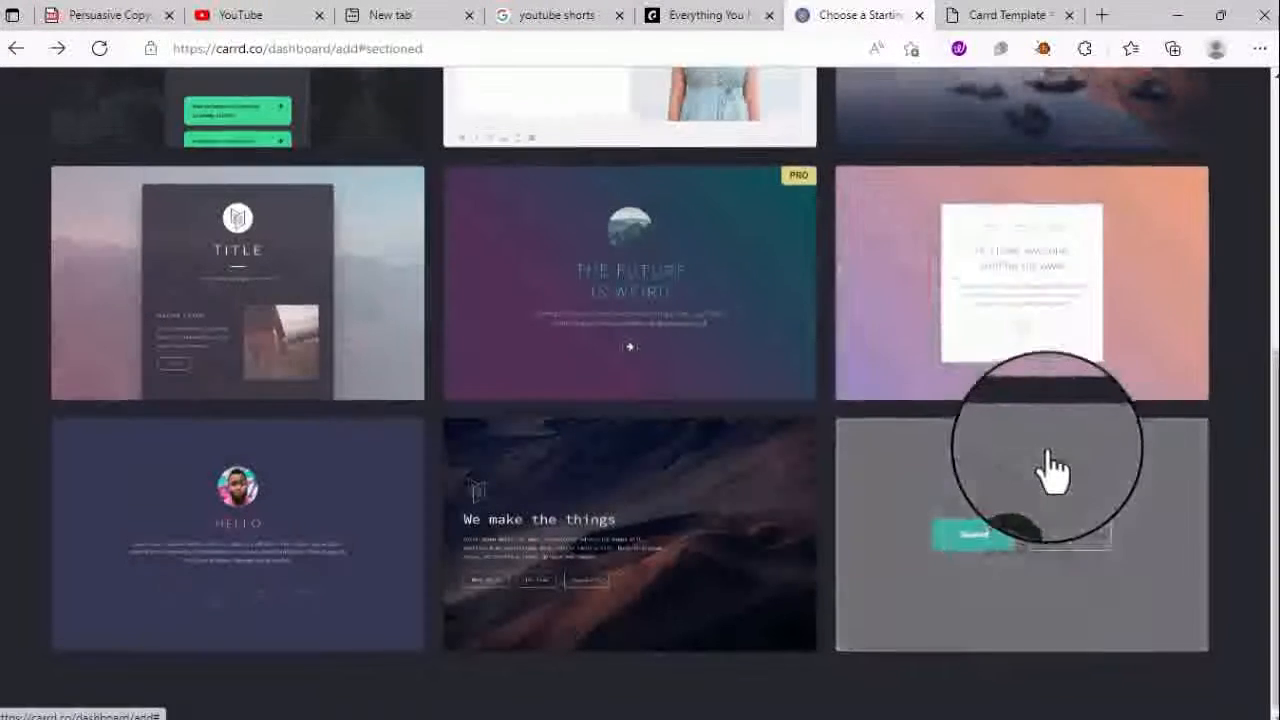
- Open the white profile template's demo, view its ABOUT and CONTACT sections, then return to the gallery
scroll(1048, 469, "up", 2)
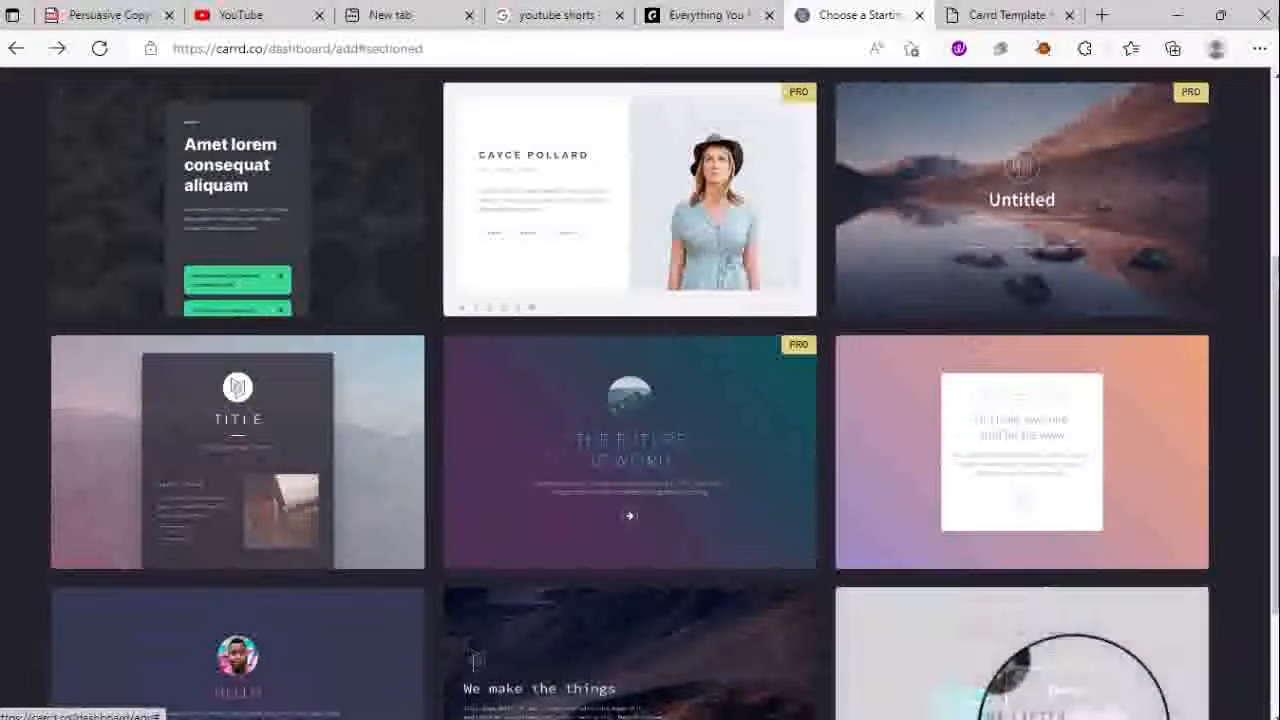
left_click(1071, 702)
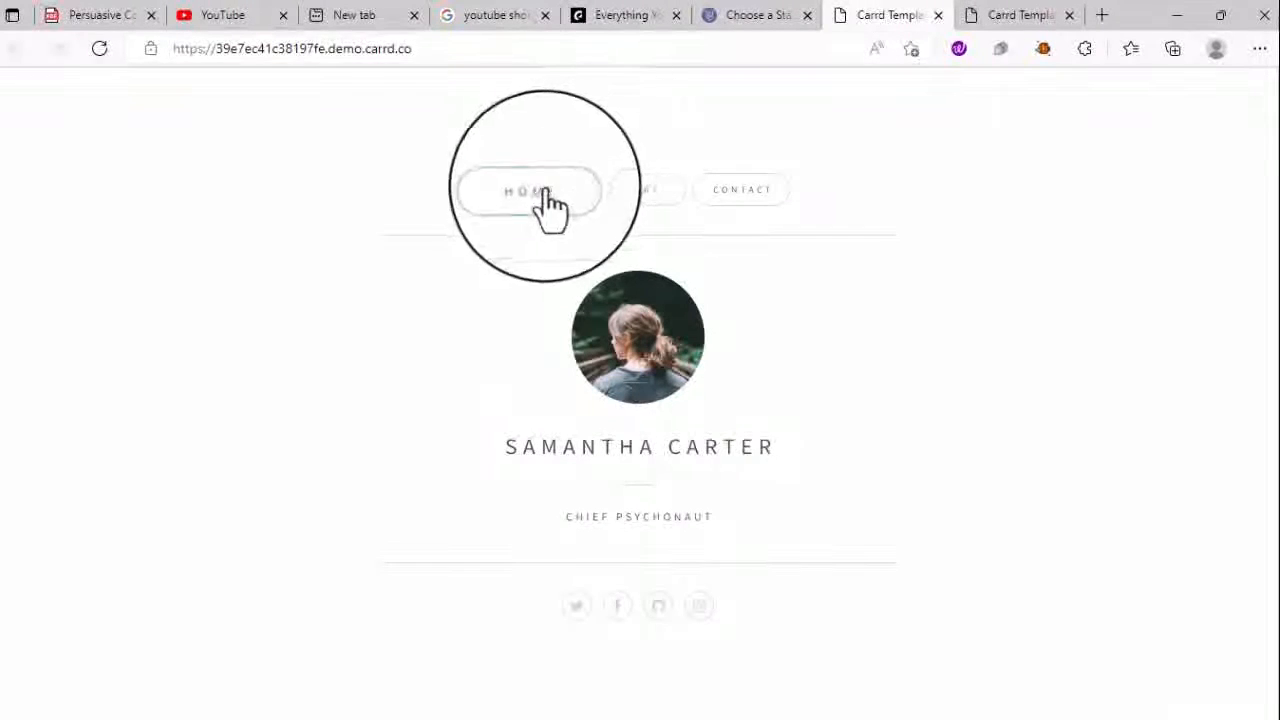
left_click(633, 215)
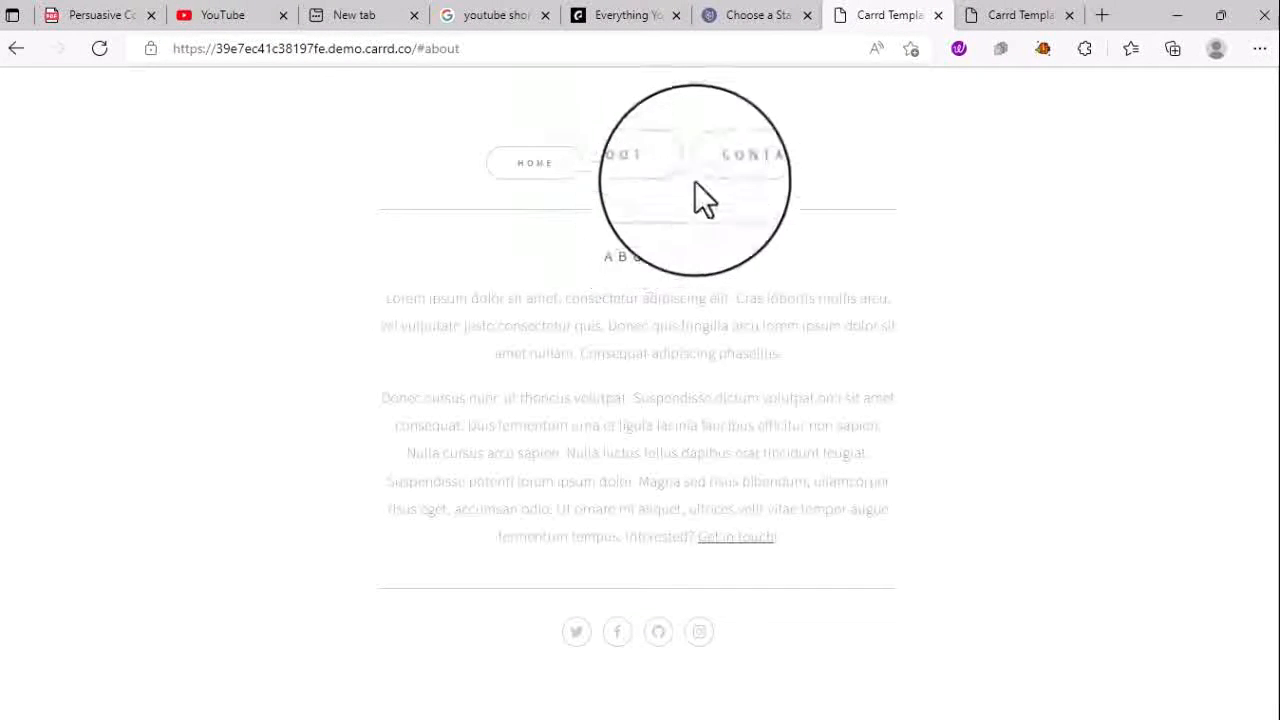
left_click(727, 175)
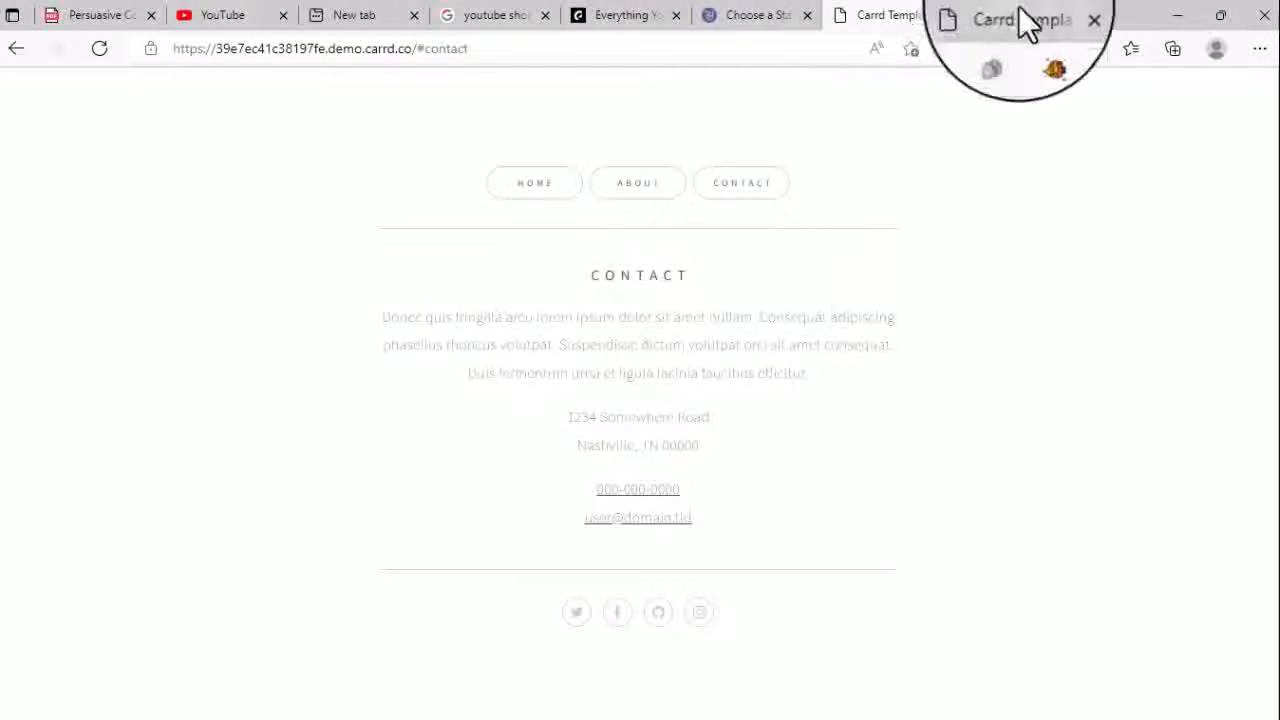
left_click(766, 17)
scroll(380, 555, "up", 3)
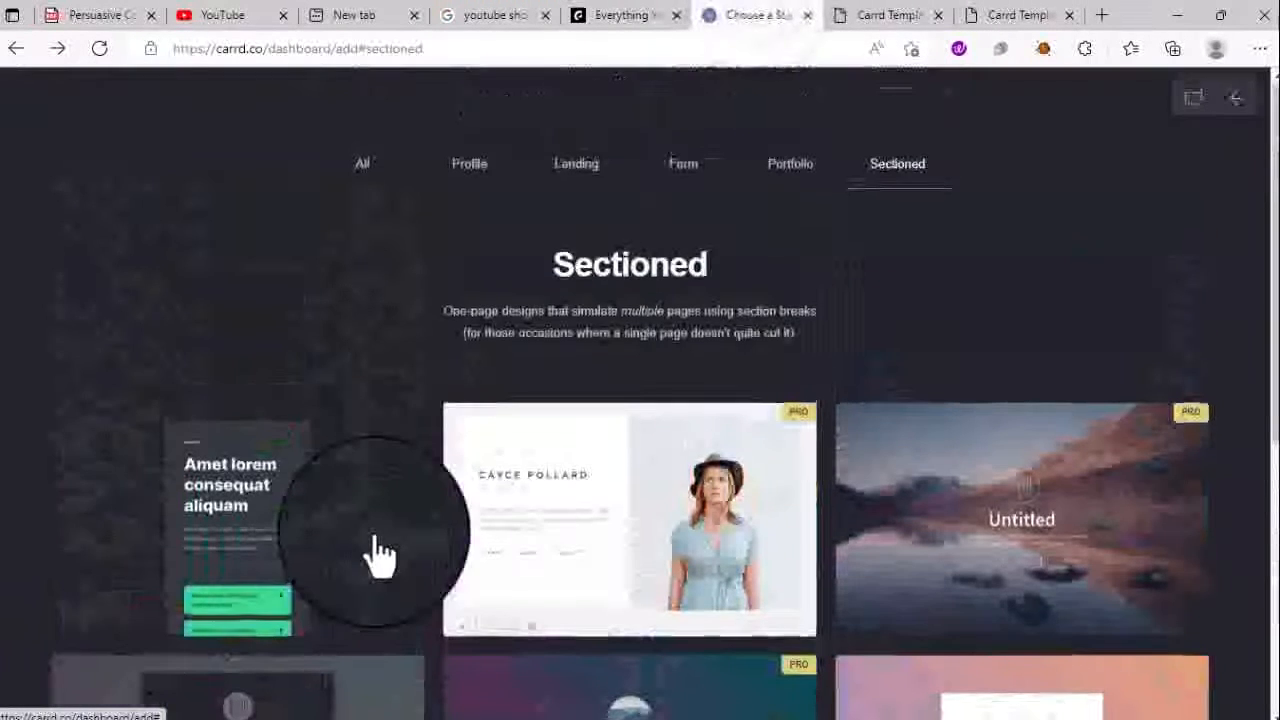
- Filter to Profile templates and open the purple profile template's live demo
left_click(466, 168)
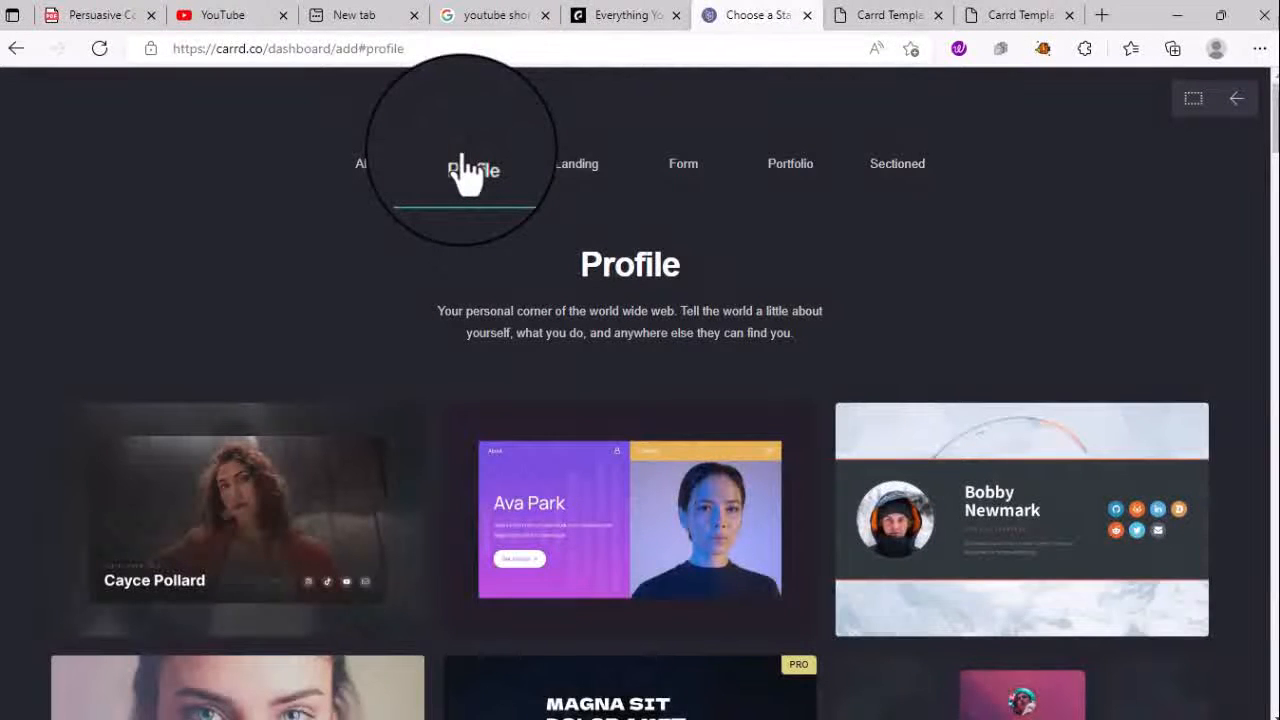
mouse_move(666, 580)
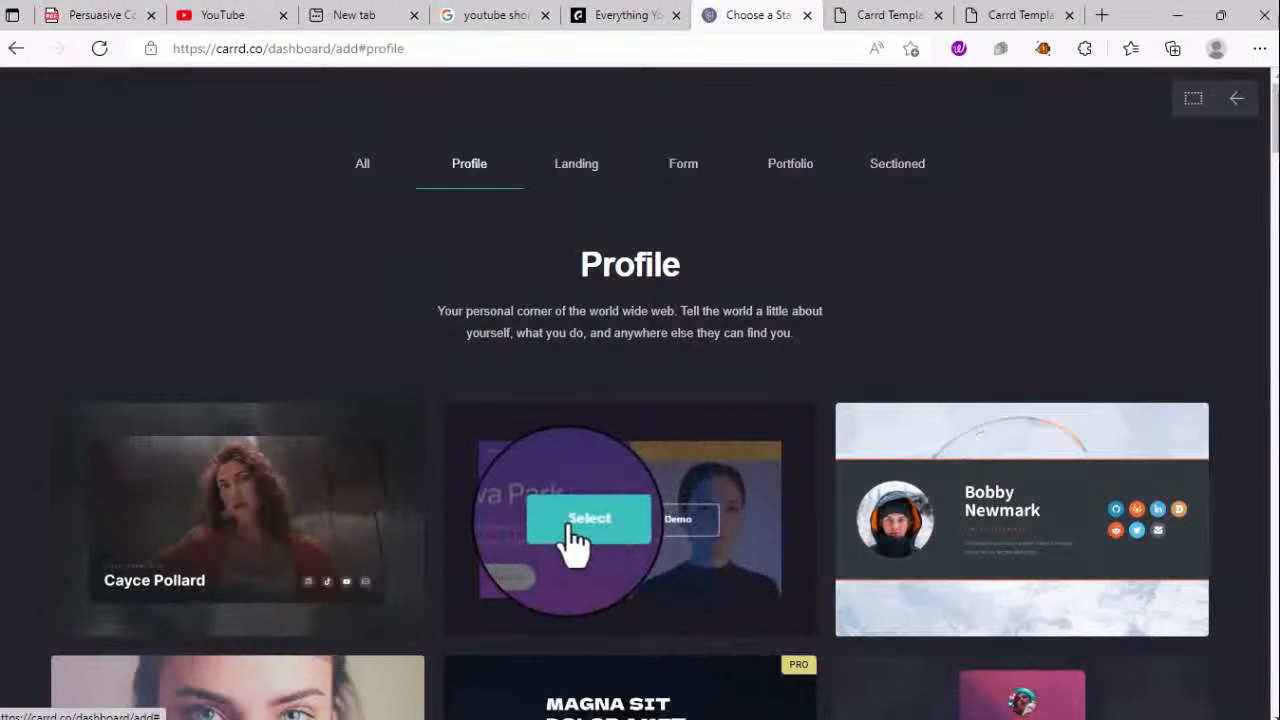
left_click(690, 528)
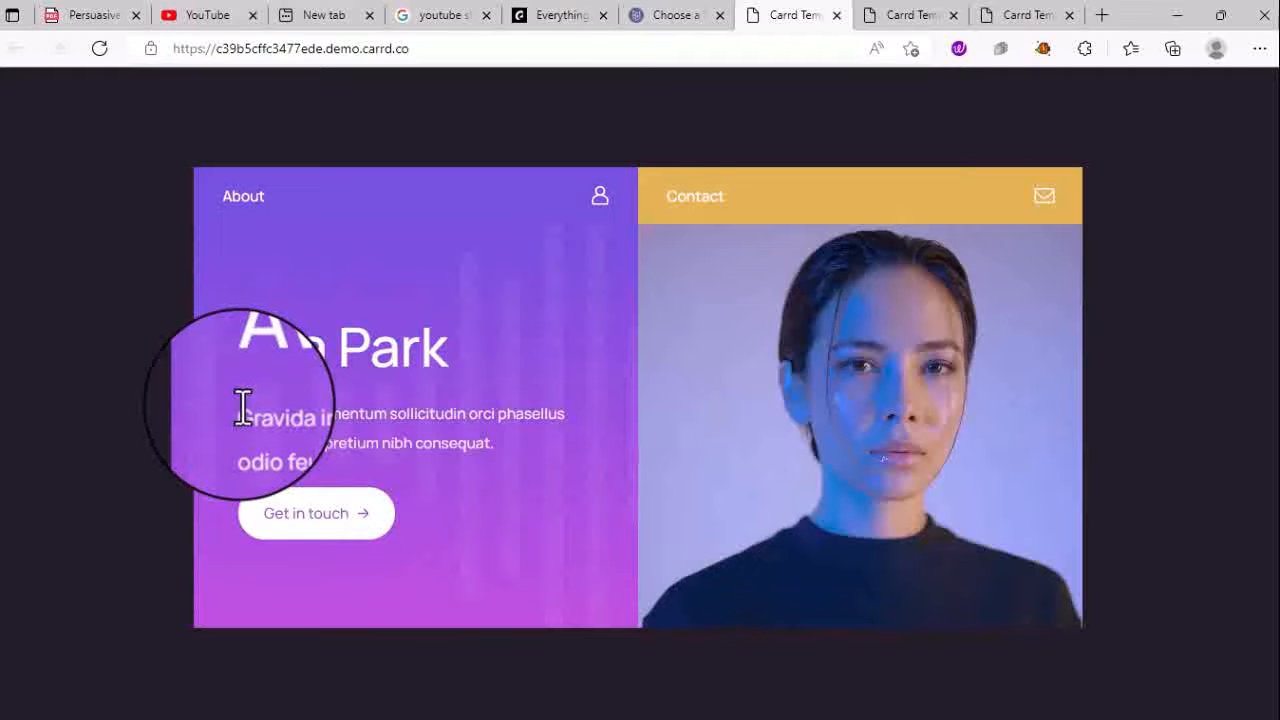
- Switch between the demo's About and Contact cards, then go back to the Profile gallery
left_click(300, 525)
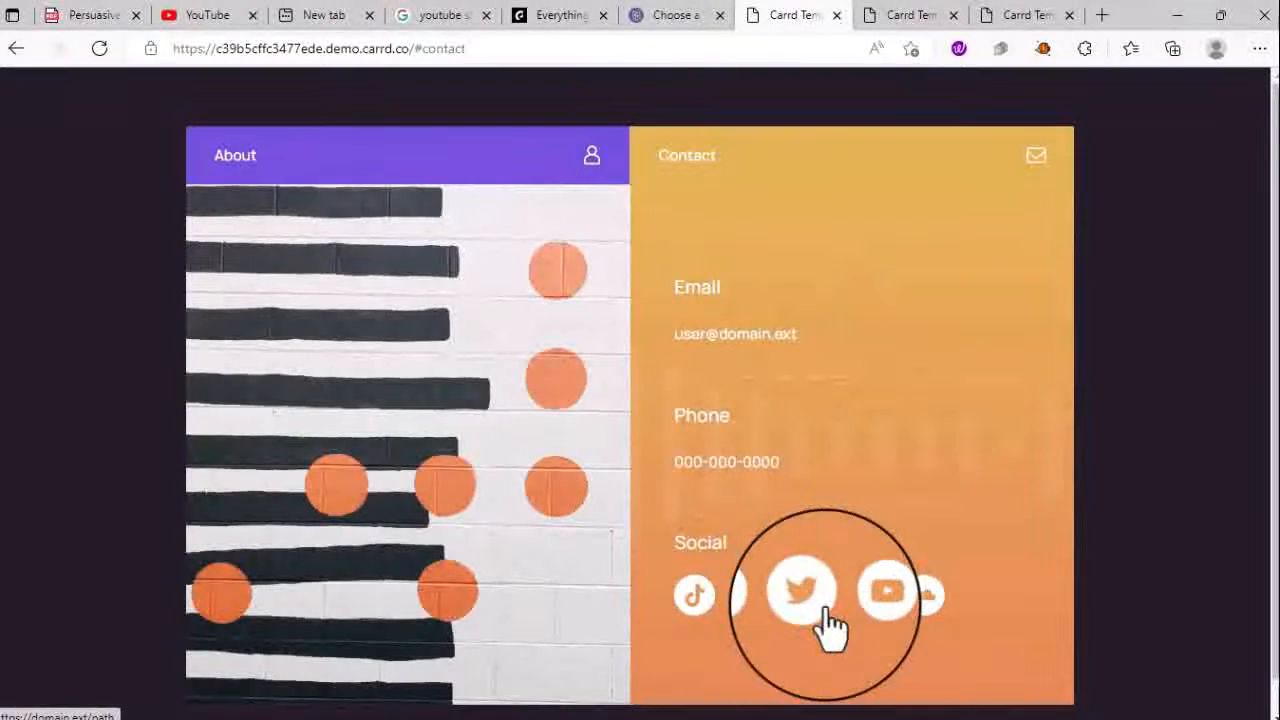
left_click(245, 155)
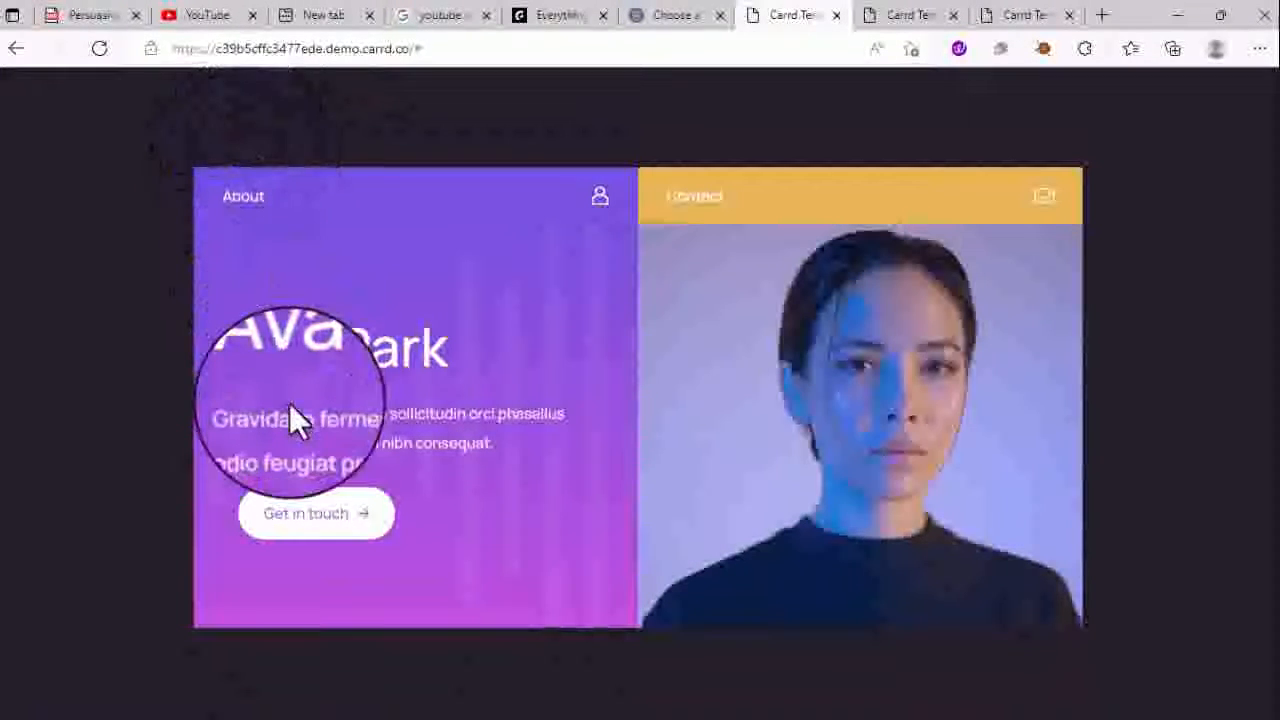
left_click(592, 203)
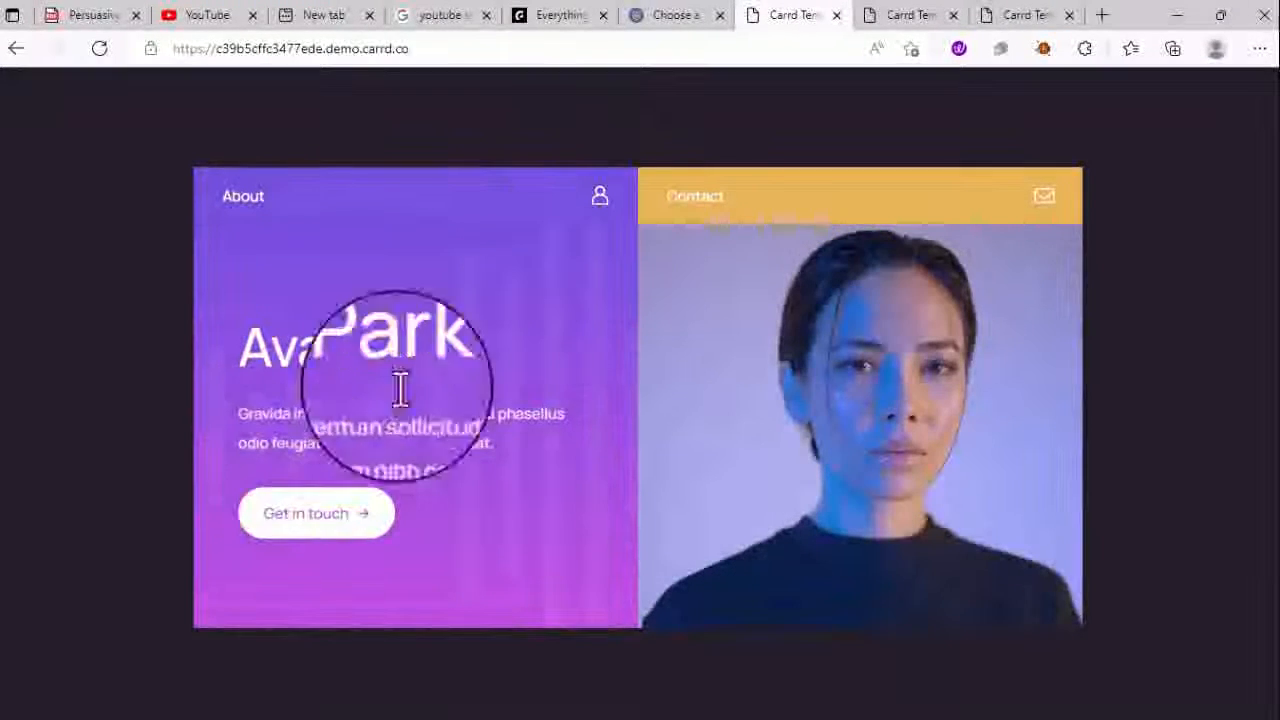
left_click(1036, 214)
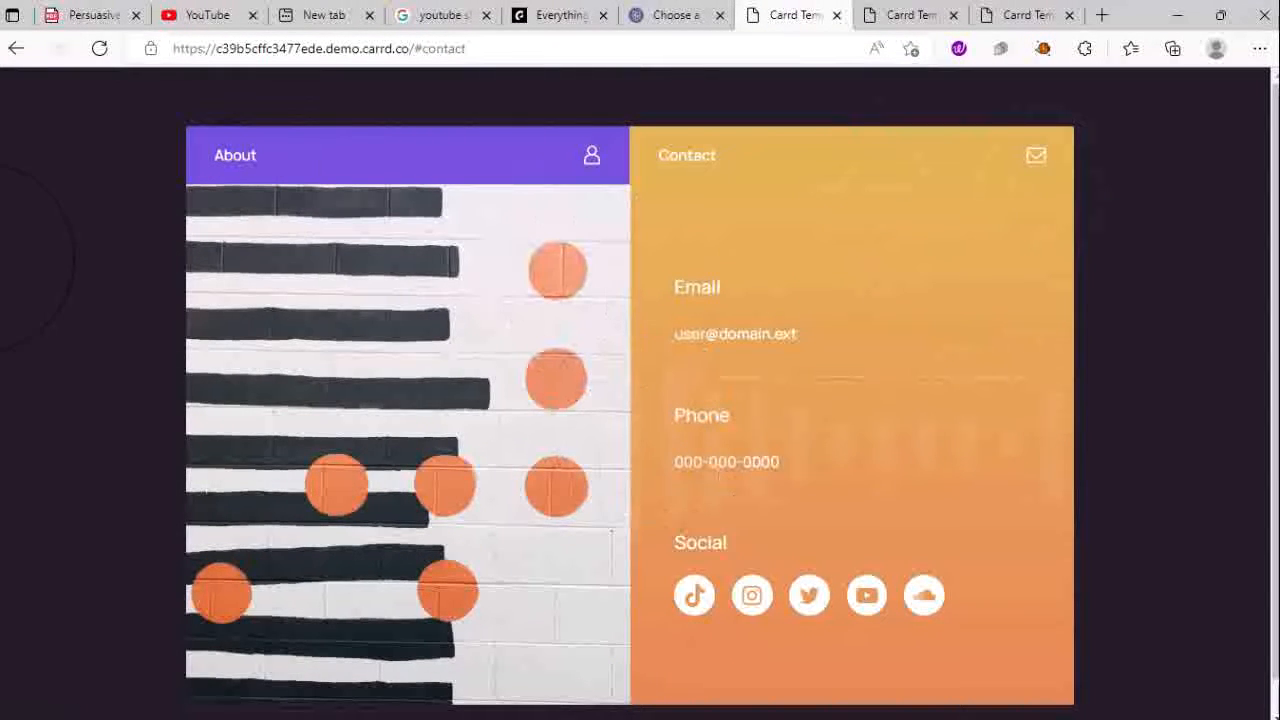
left_click(1118, 470)
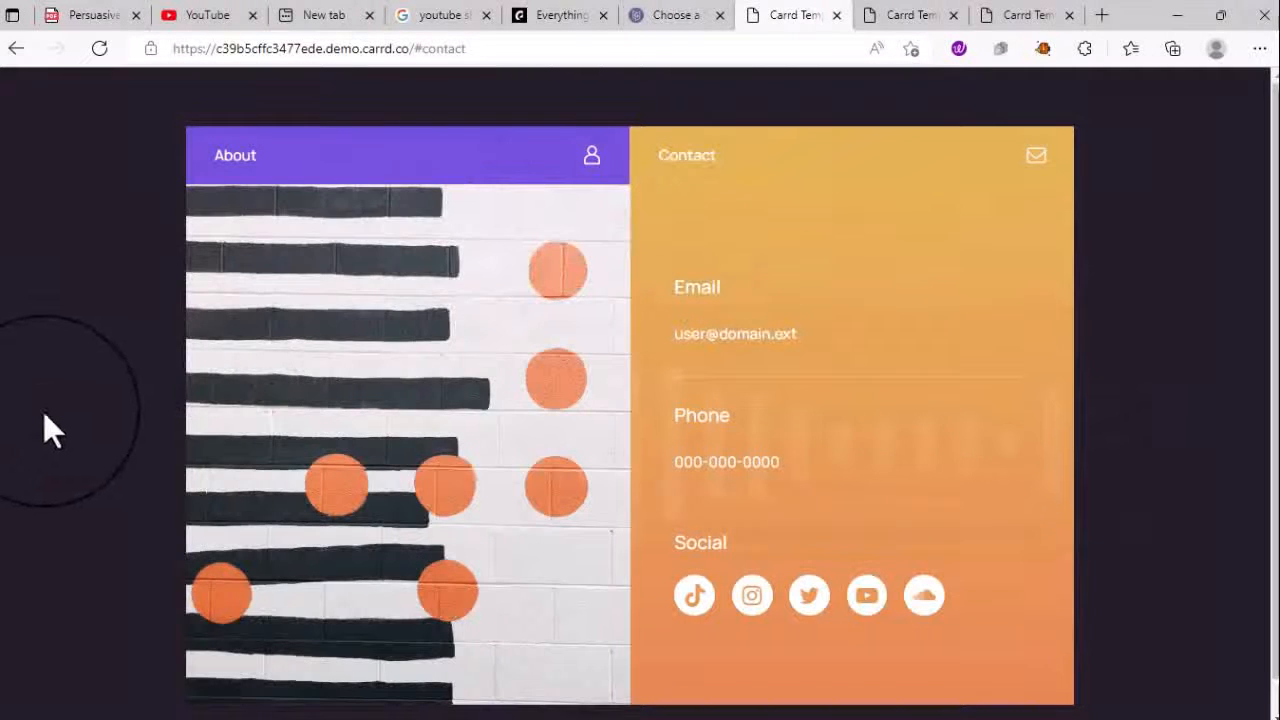
double_click(43, 411)
left_click(480, 508)
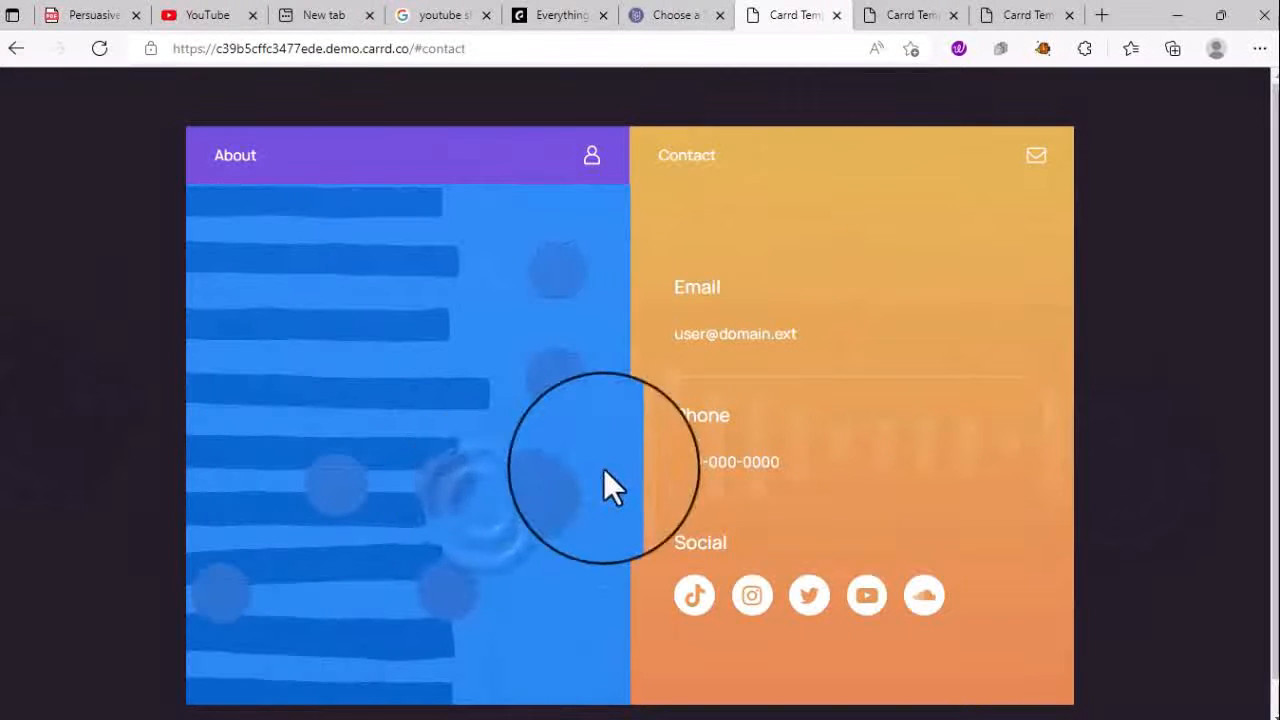
left_click(782, 448)
scroll(782, 448, "down", 1)
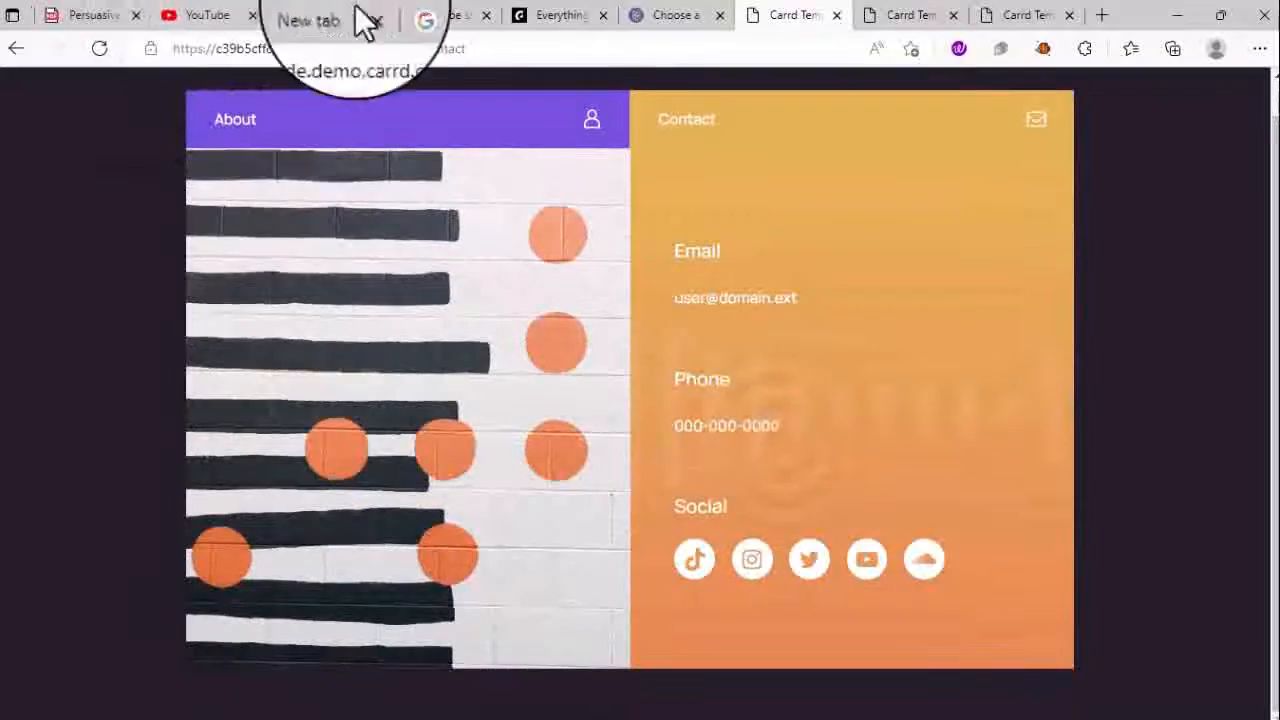
left_click(650, 15)
- Start a site from the Ava Park template and scroll to preview its #contact section
mouse_move(501, 550)
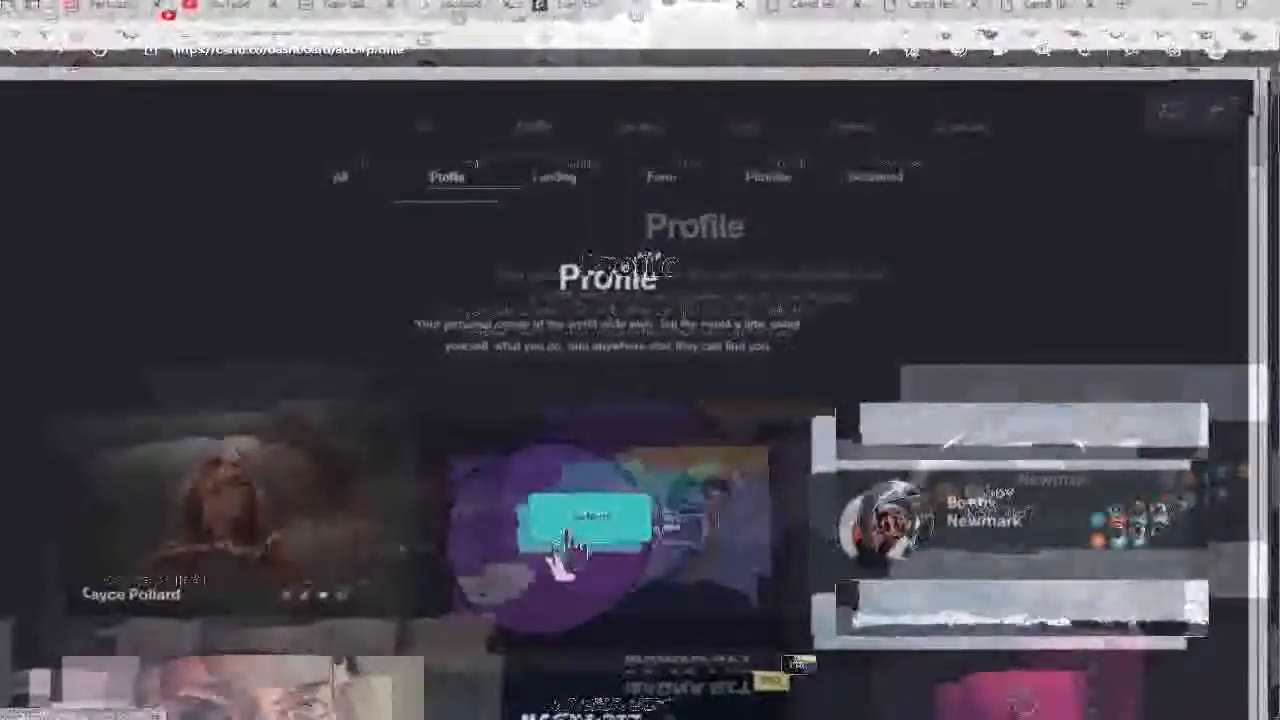
left_click(570, 540)
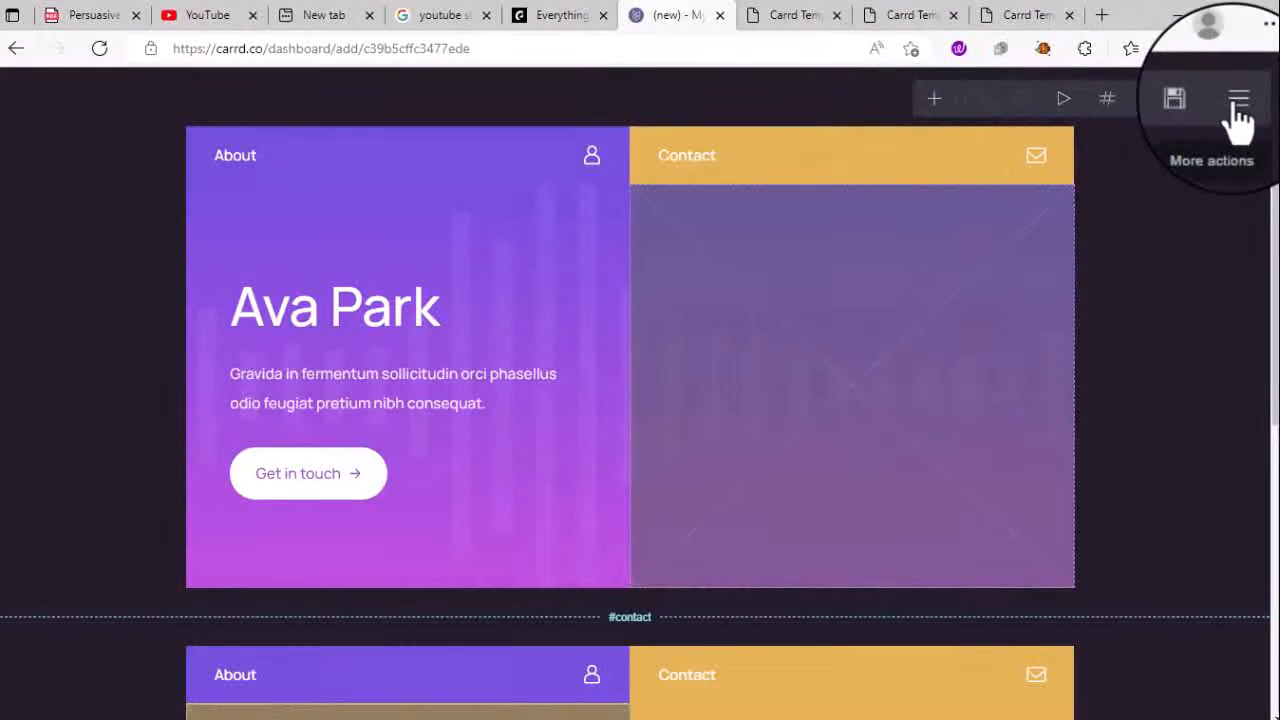
scroll(656, 370, "down", 6)
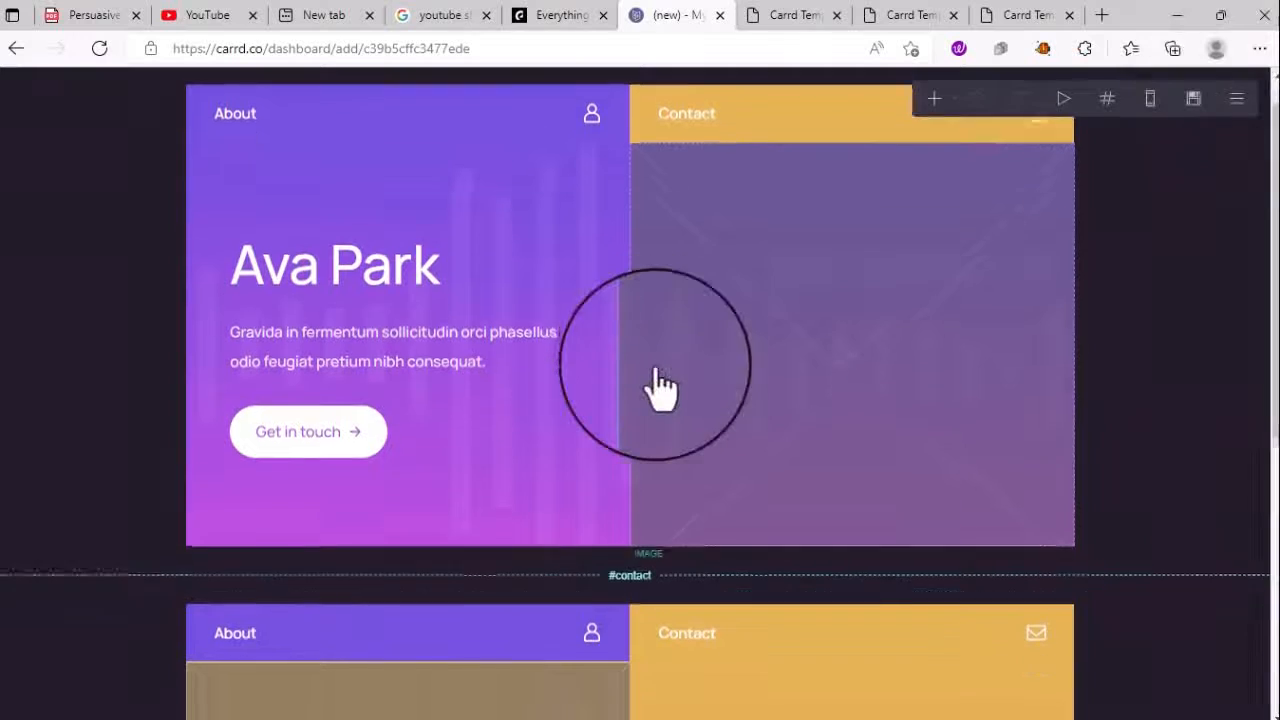
scroll(656, 370, "up", 6)
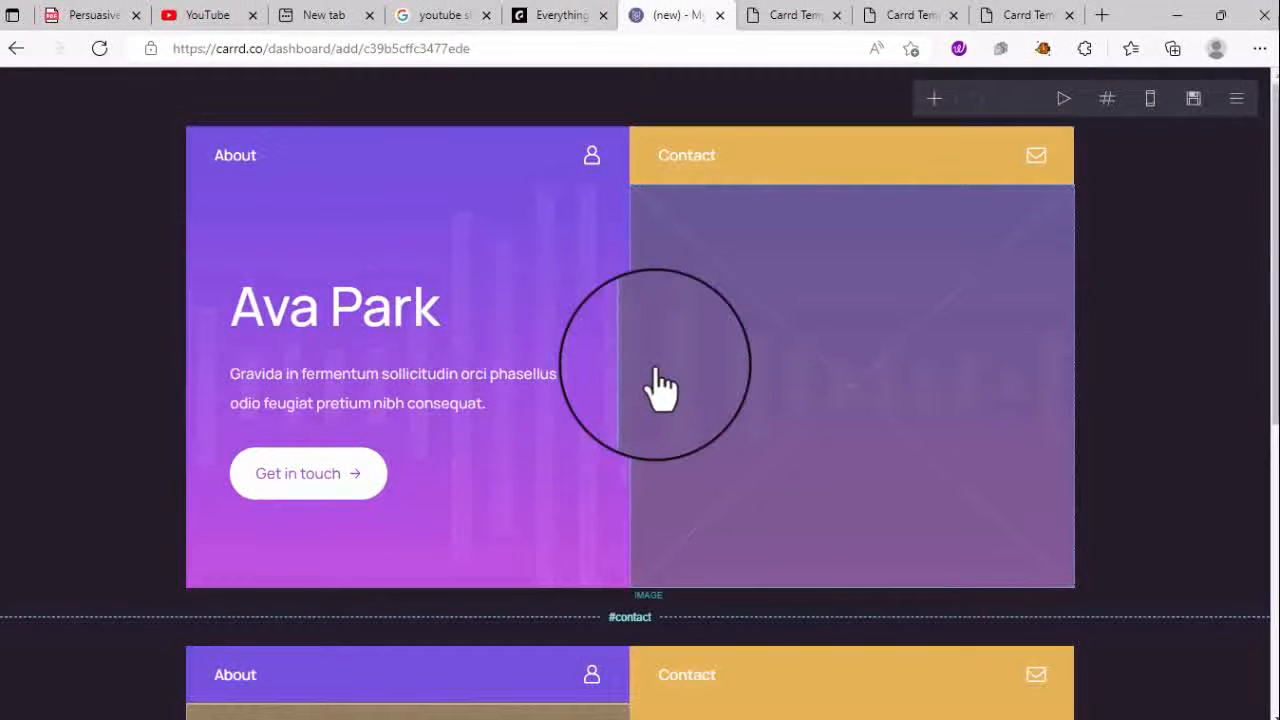
scroll(659, 388, "down", 3)
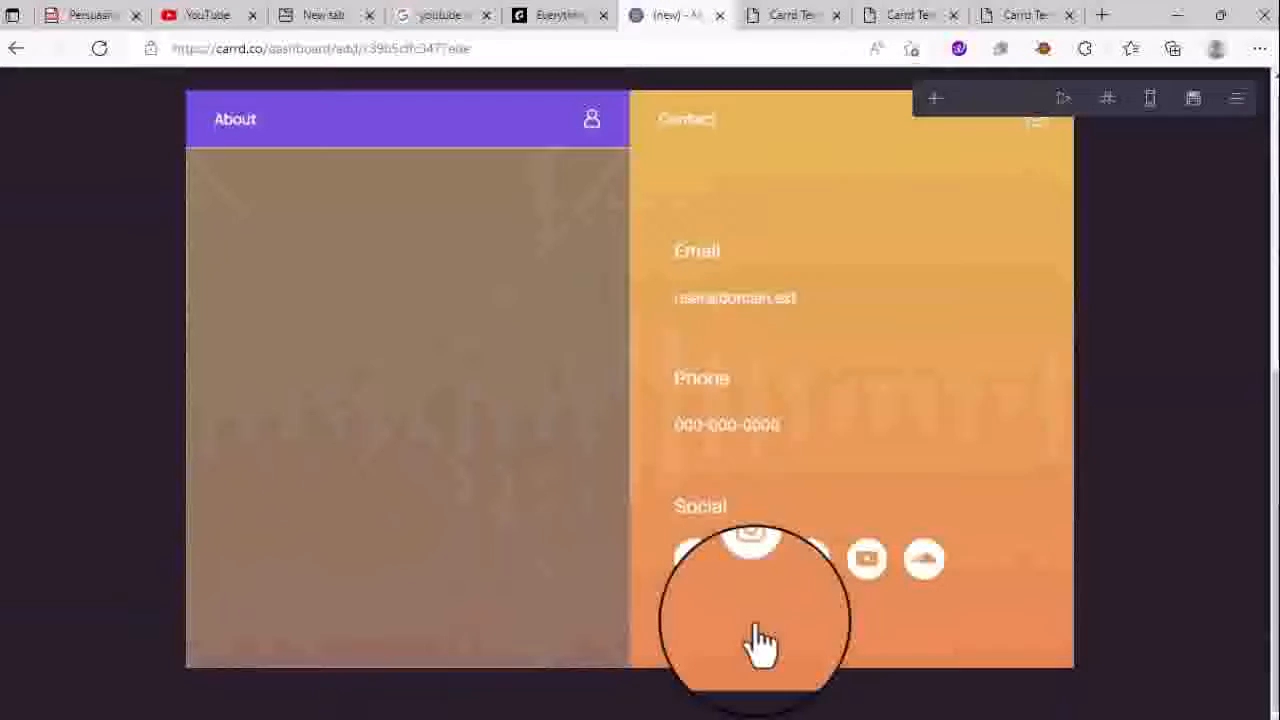
scroll(866, 449, "up", 3)
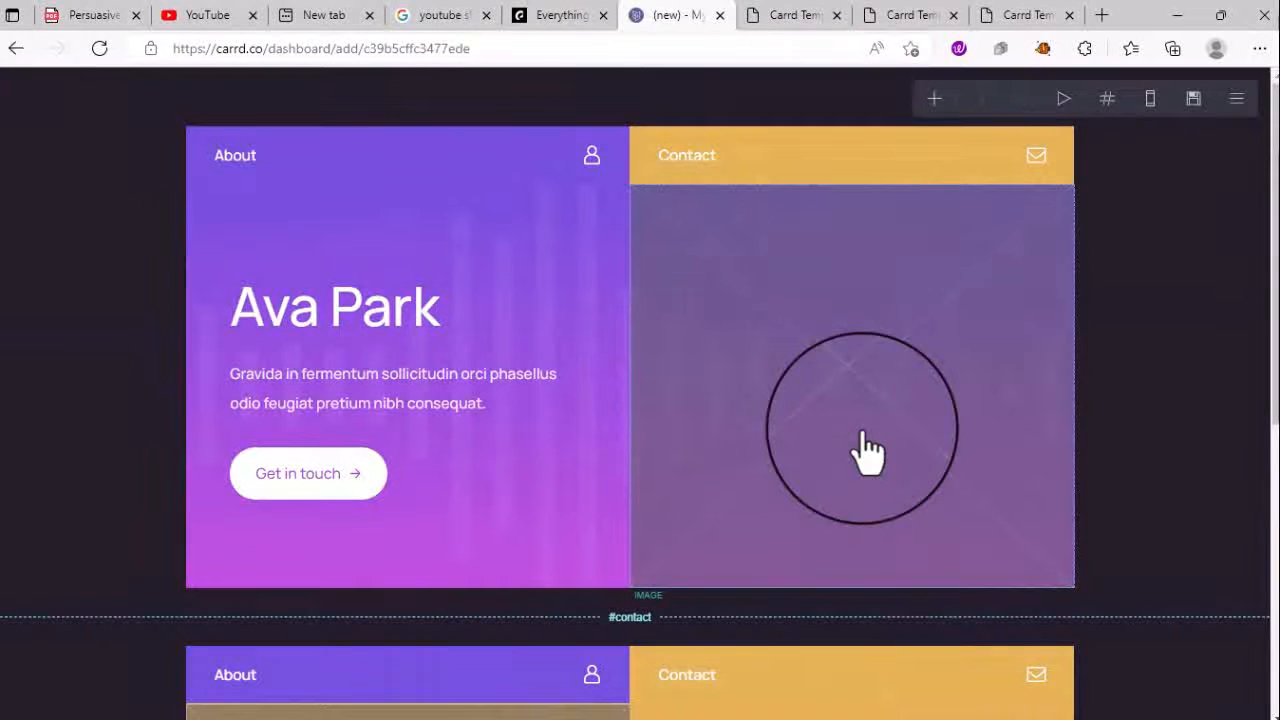
- Browse the template's sections list, the site actions menu and the addable elements list
left_click(1106, 100)
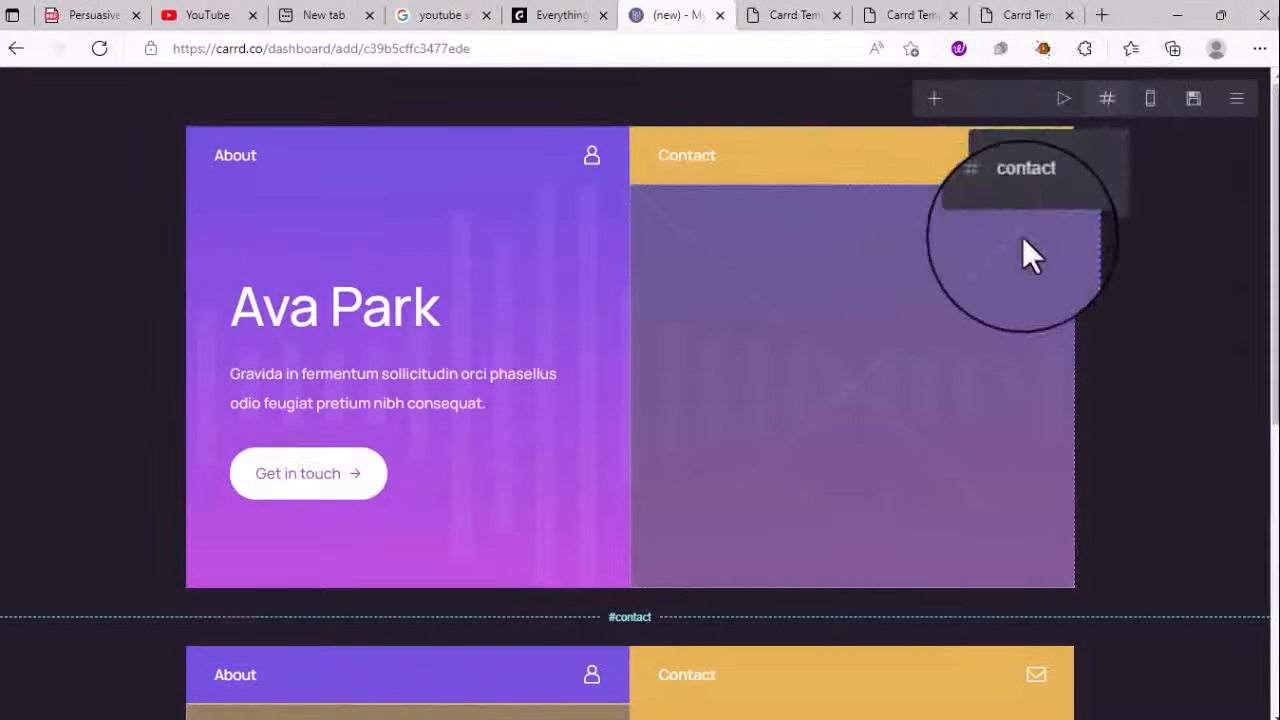
left_click(1152, 104)
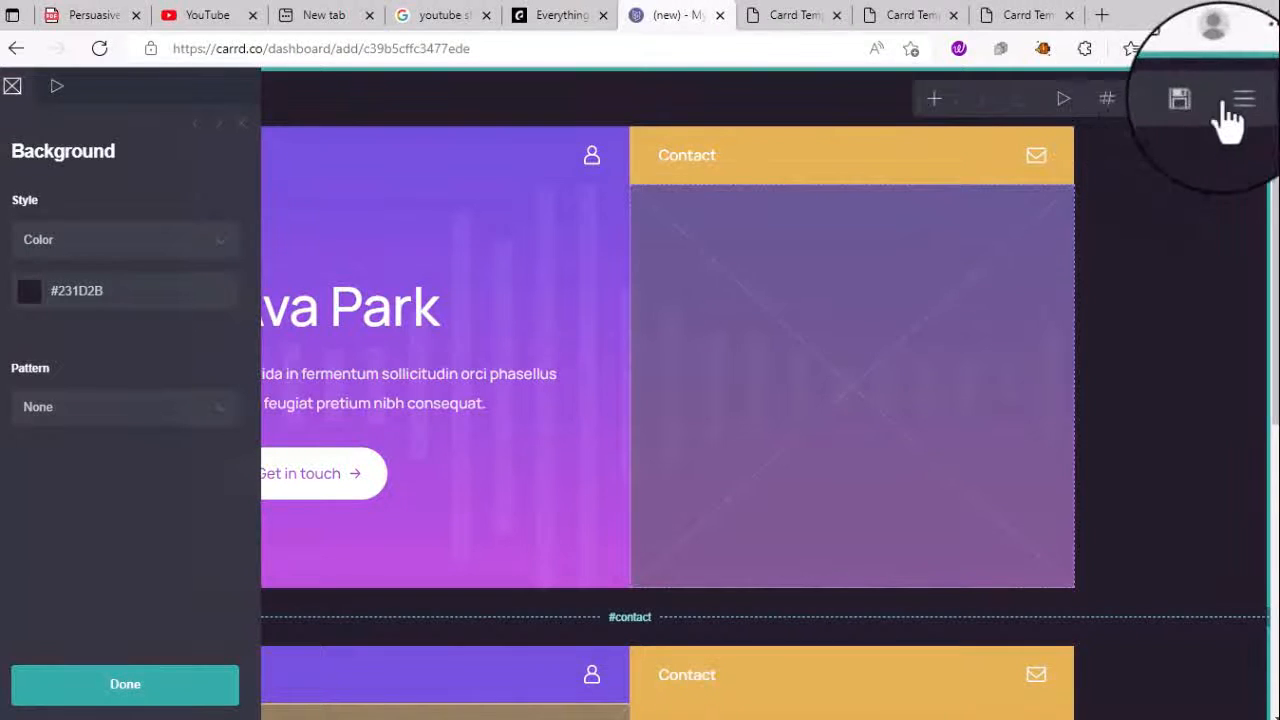
left_click(1238, 102)
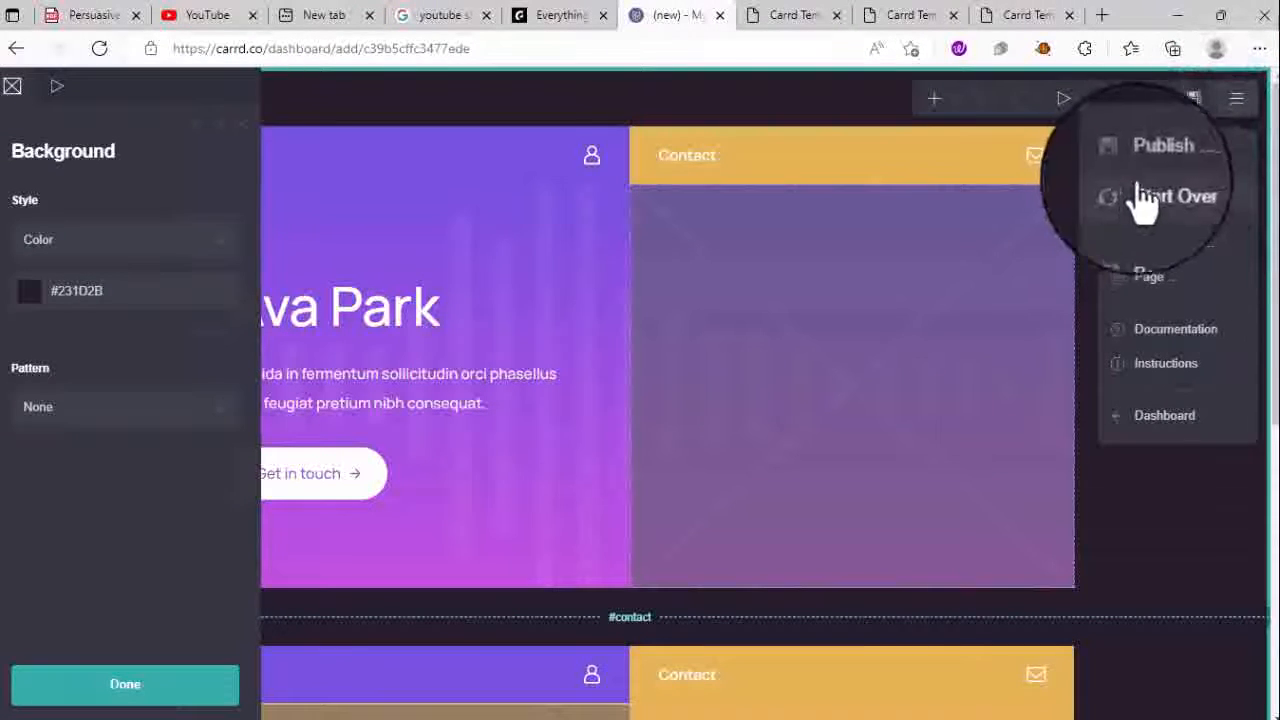
left_click(1122, 525)
left_click(937, 105)
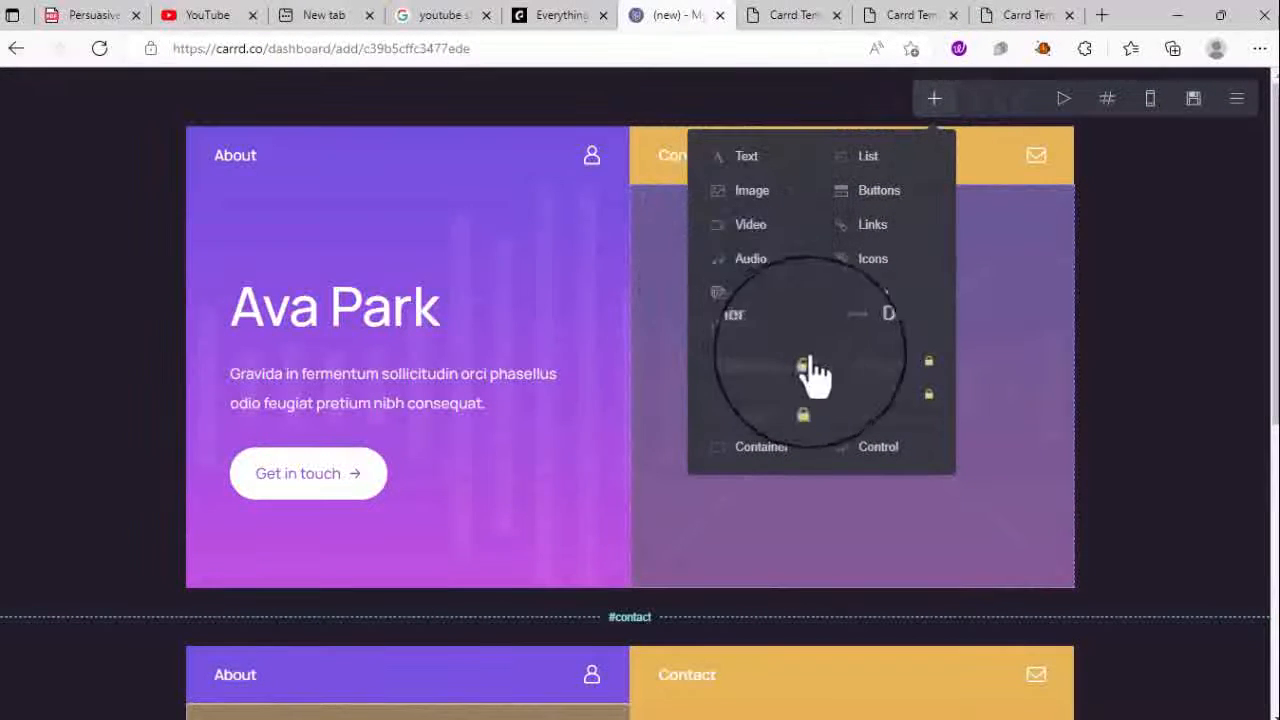
- Inspect the brown image block, then show the page background settings (solid #231D2B, no pattern)
left_click(1134, 414)
scroll(995, 435, "down", 5)
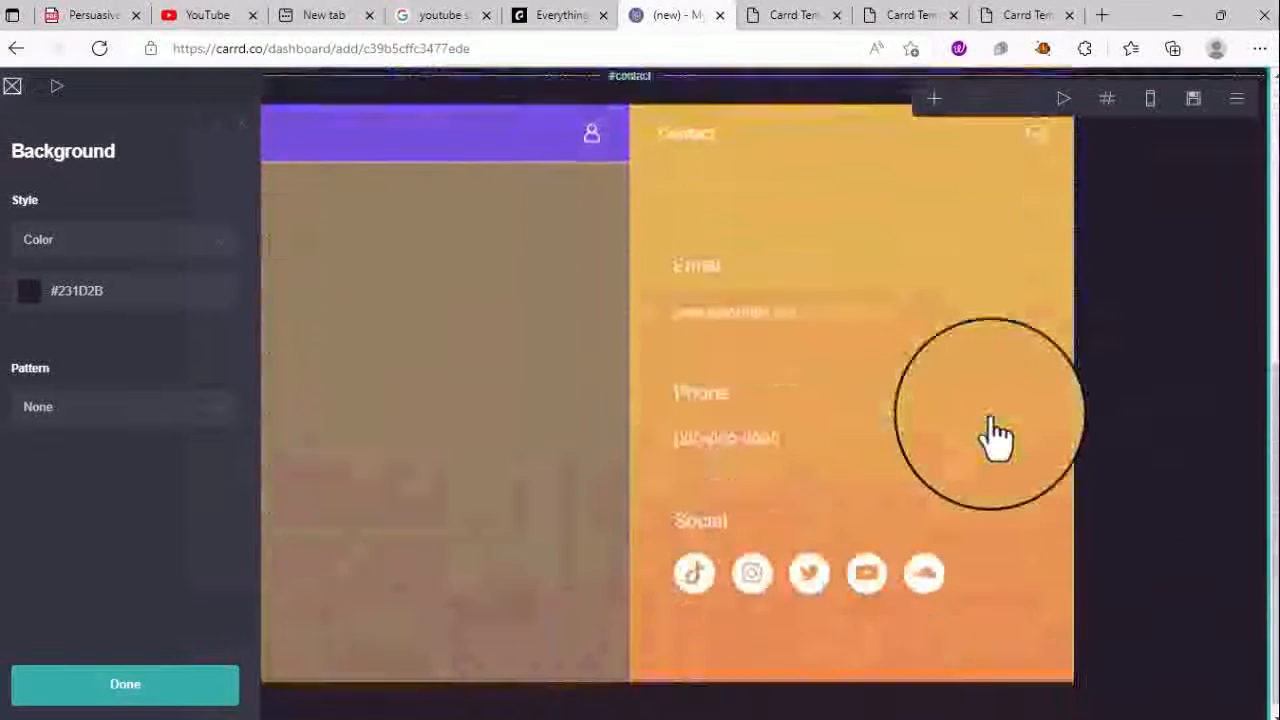
left_click(310, 430)
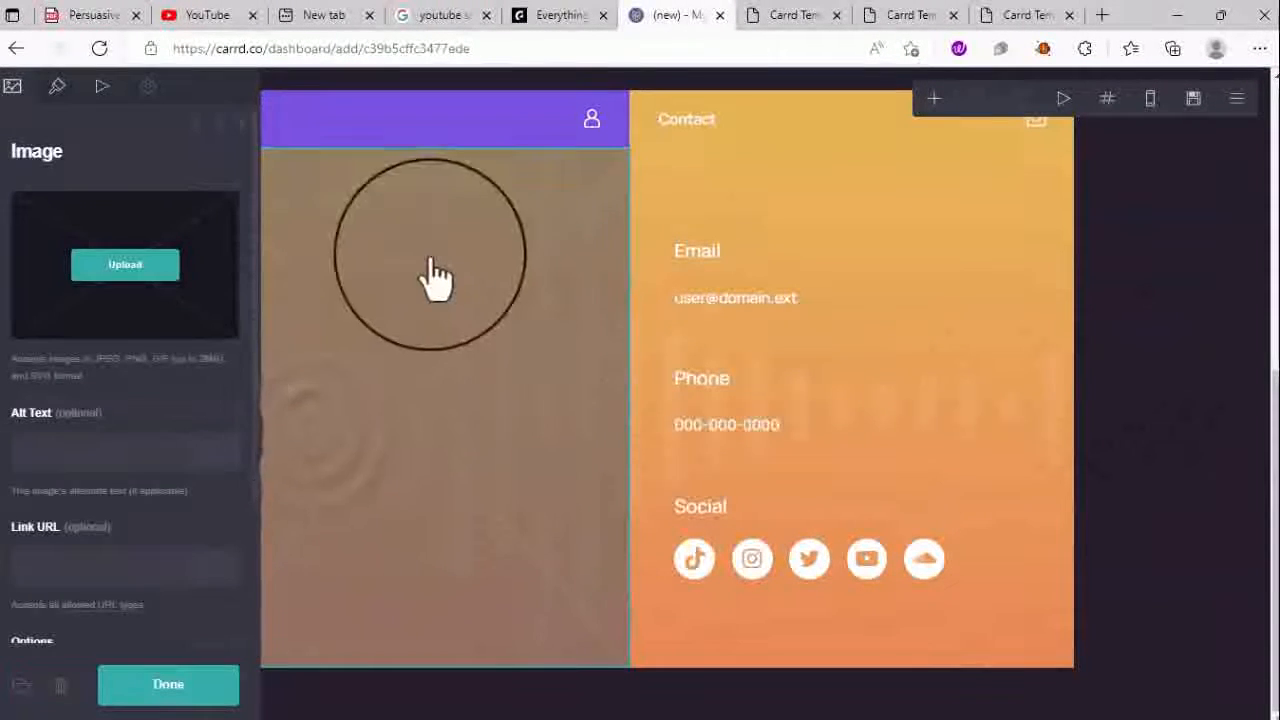
left_click(1100, 527)
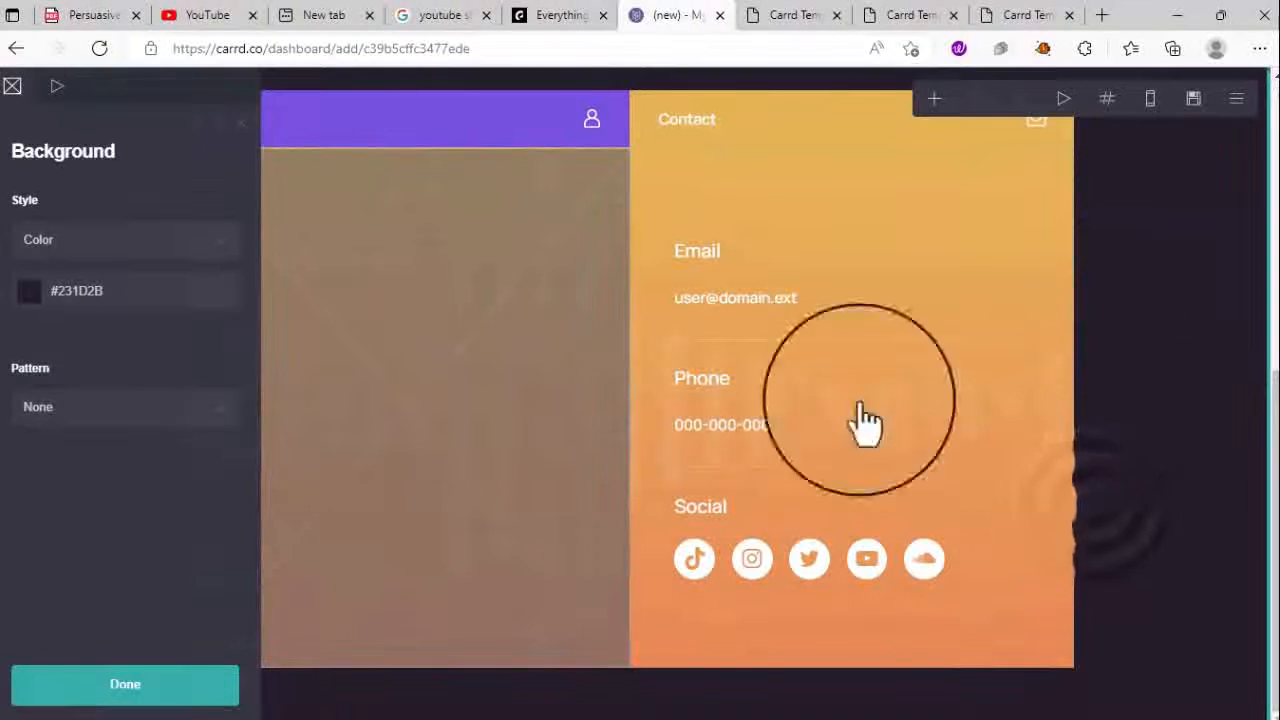
scroll(403, 450, "up", 5)
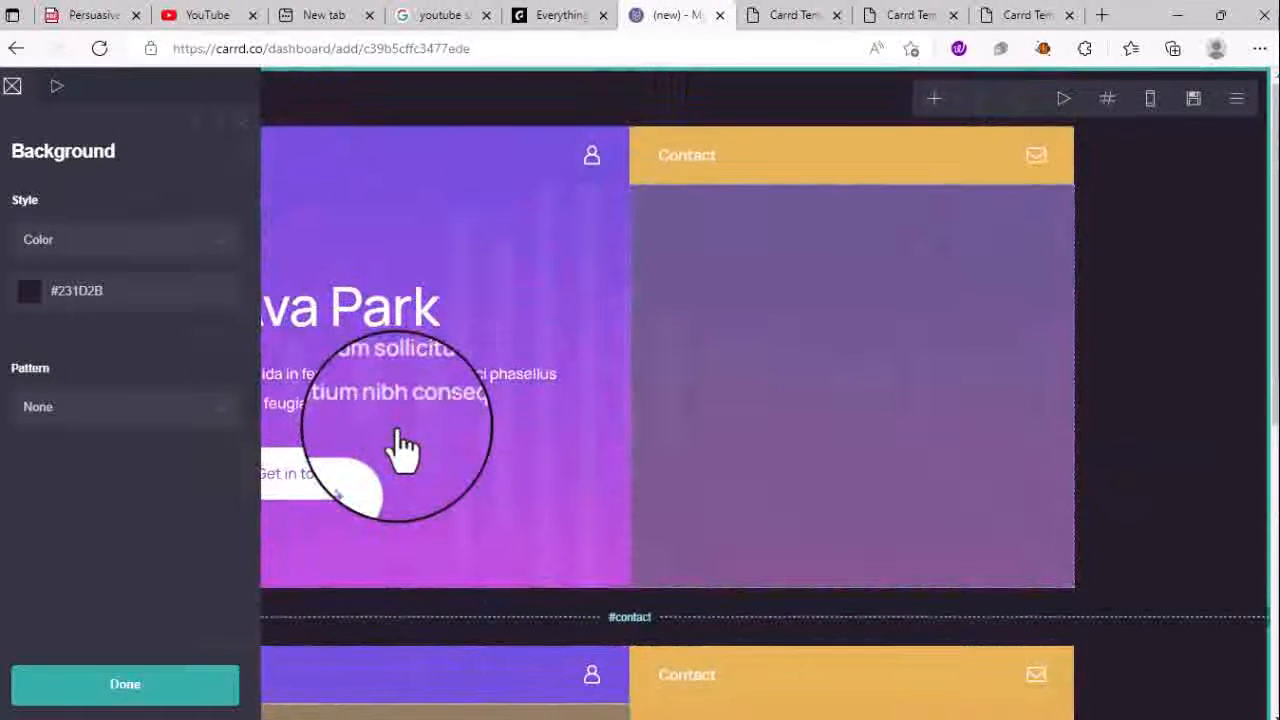
scroll(403, 450, "down", 1)
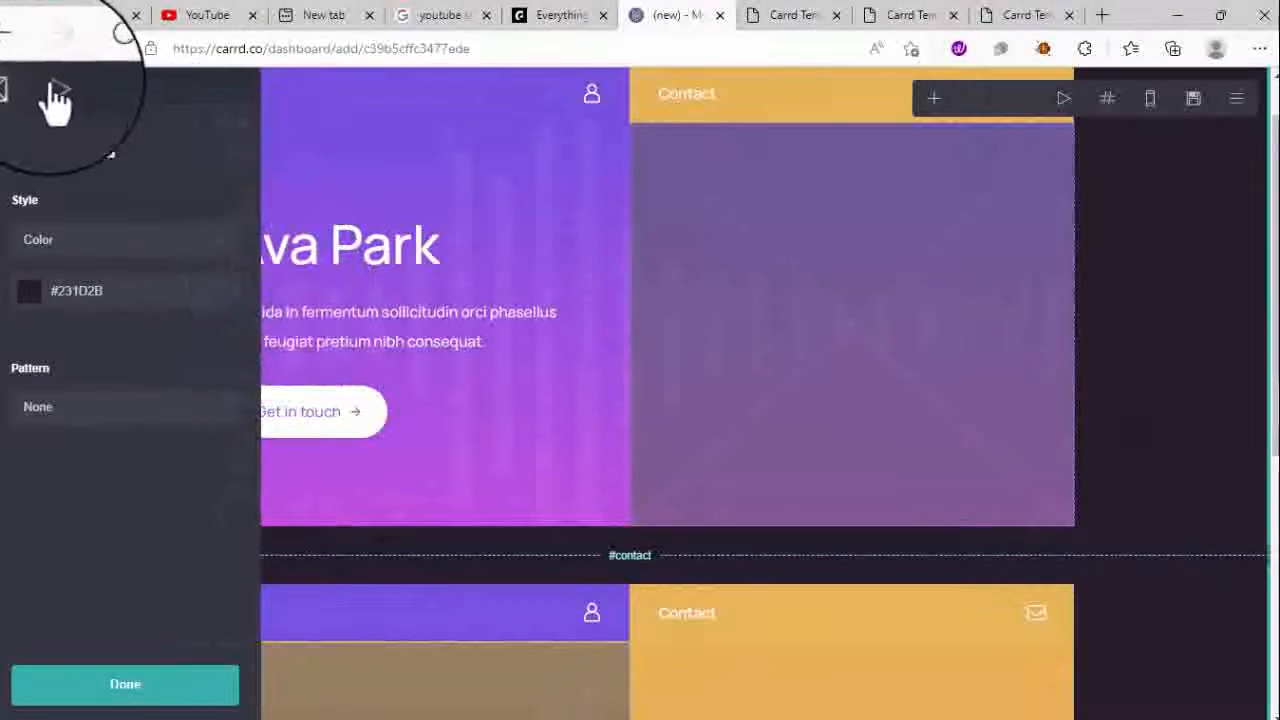
- Replace the site title 'Ava Park' with the owner's full name
left_click(486, 230)
left_click(486, 230)
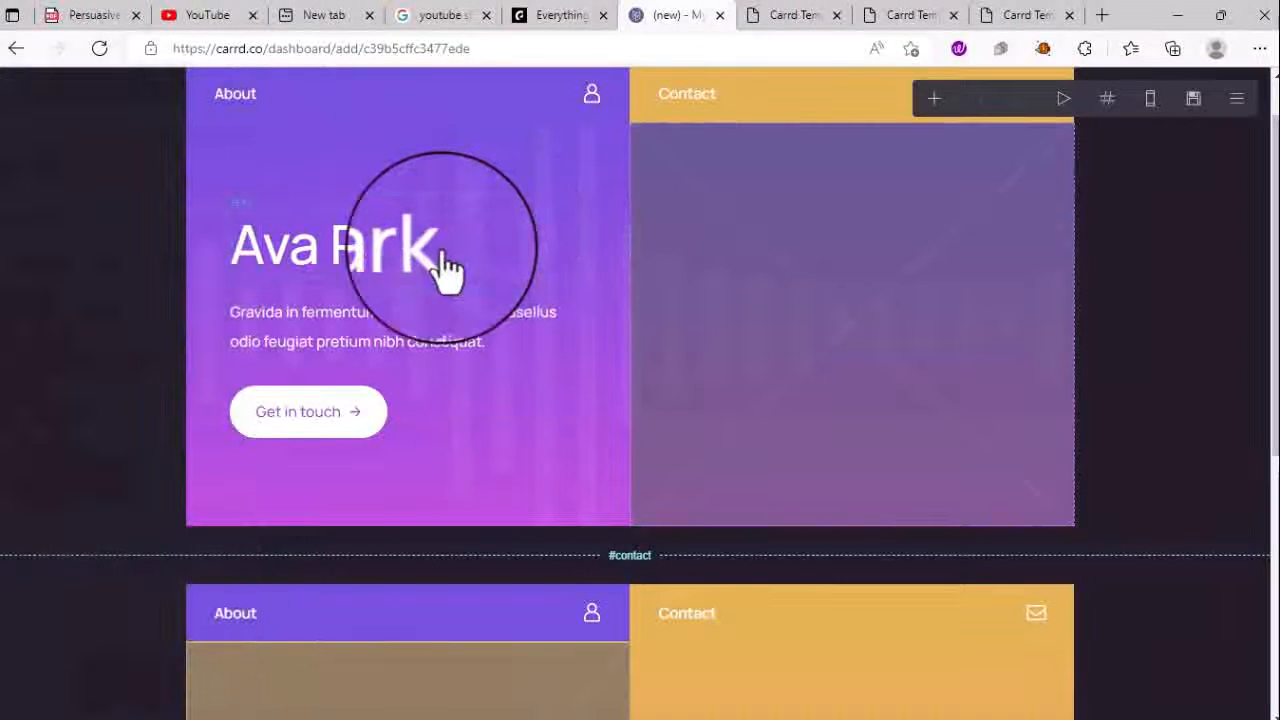
left_click(409, 250)
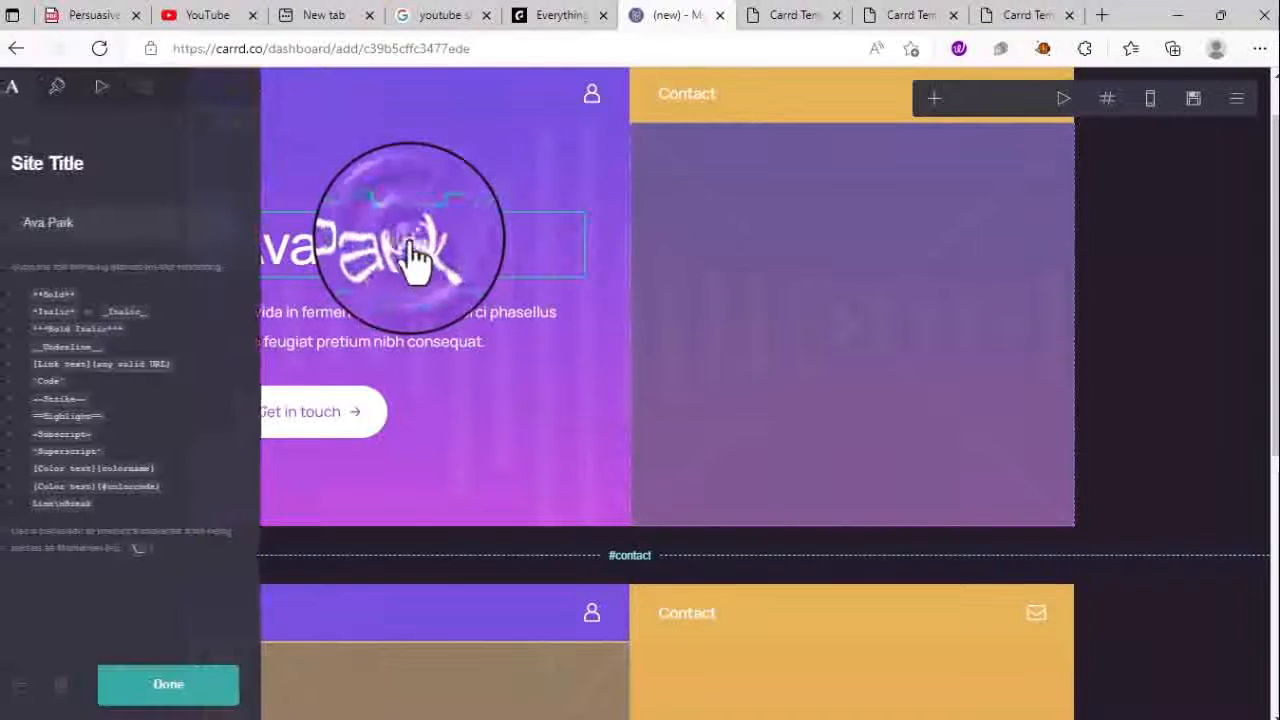
left_click(409, 251)
left_click(410, 250)
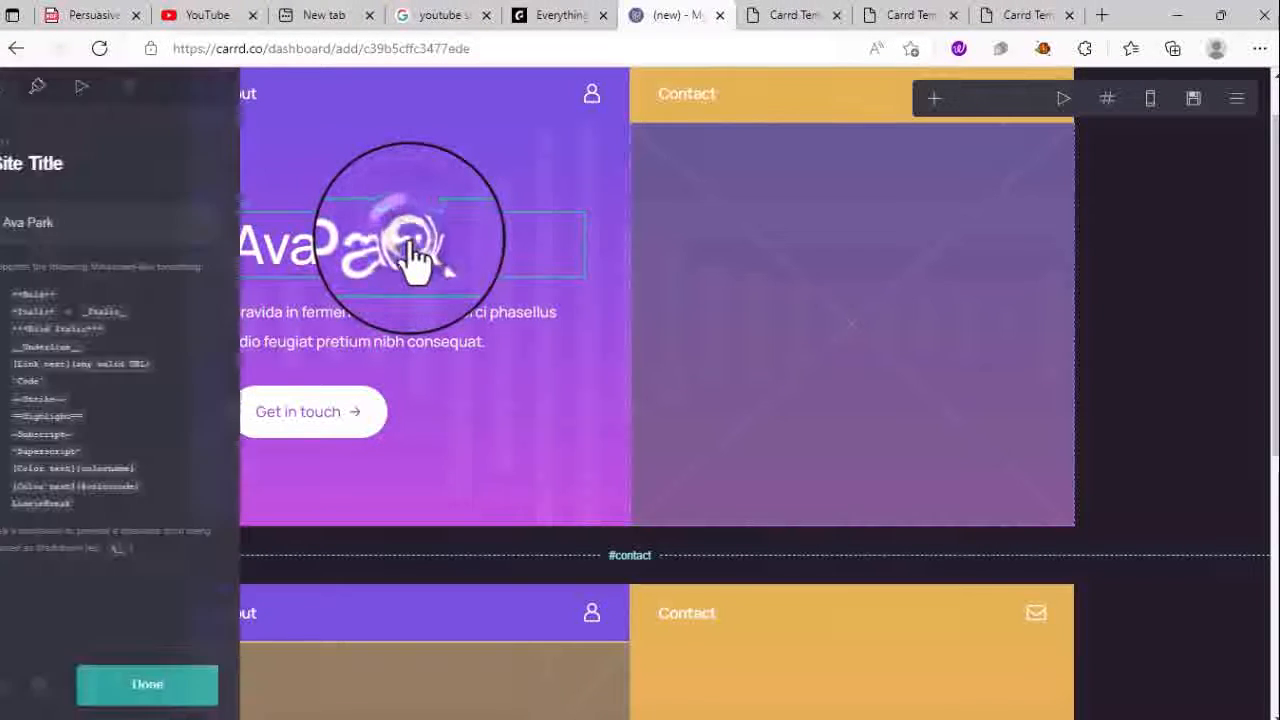
left_click(410, 250)
left_click(410, 250)
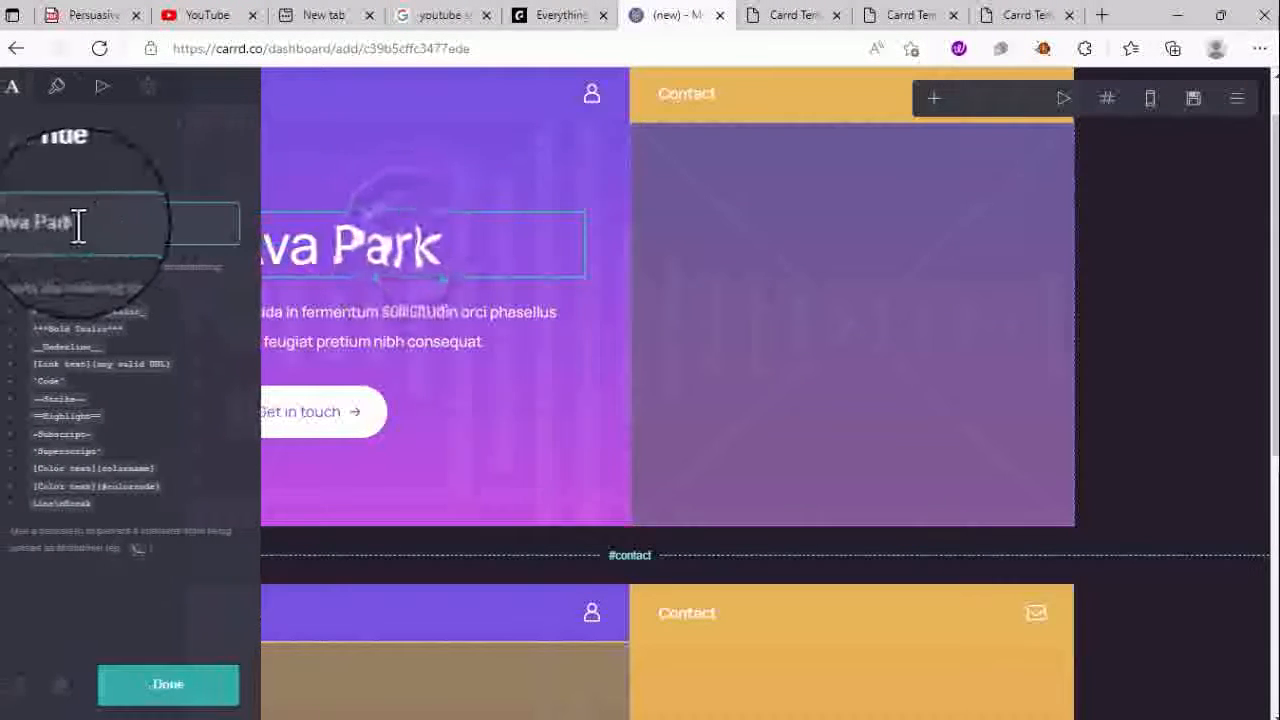
left_click_drag(77, 223, 1, 240)
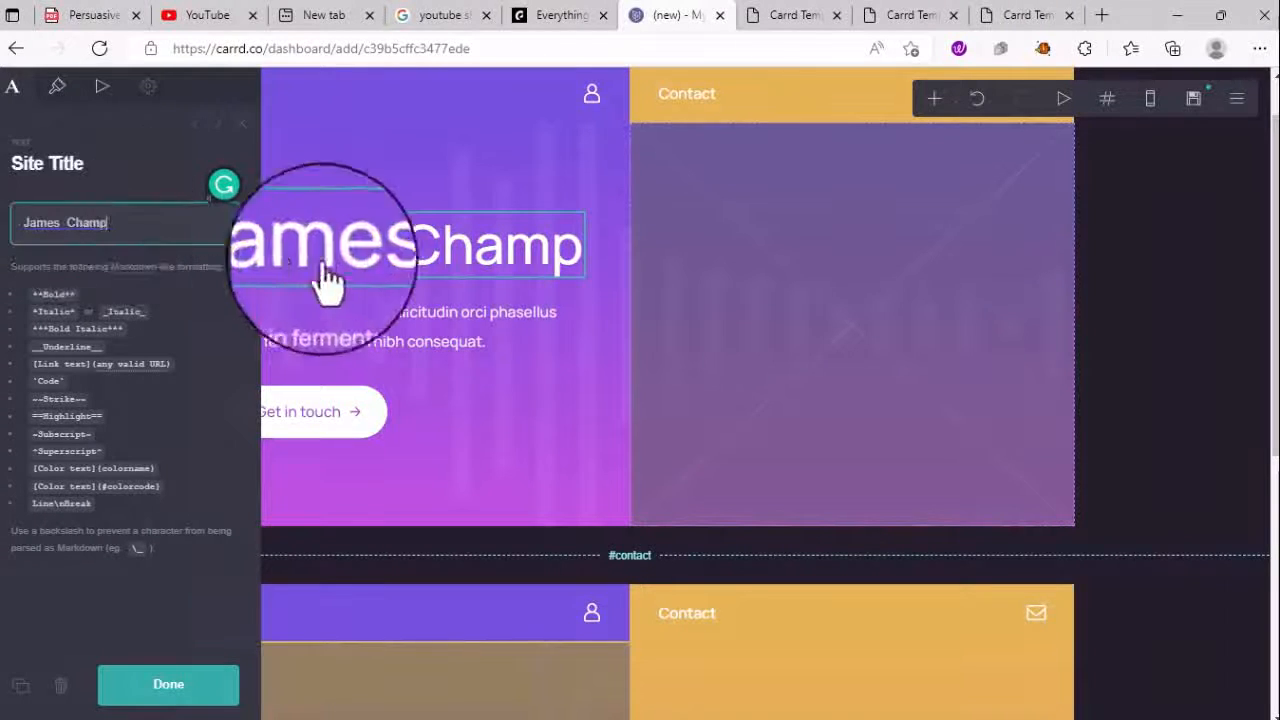
- Open the intro paragraph's editor and switch to Google Keep
left_click(651, 400)
left_click(420, 345)
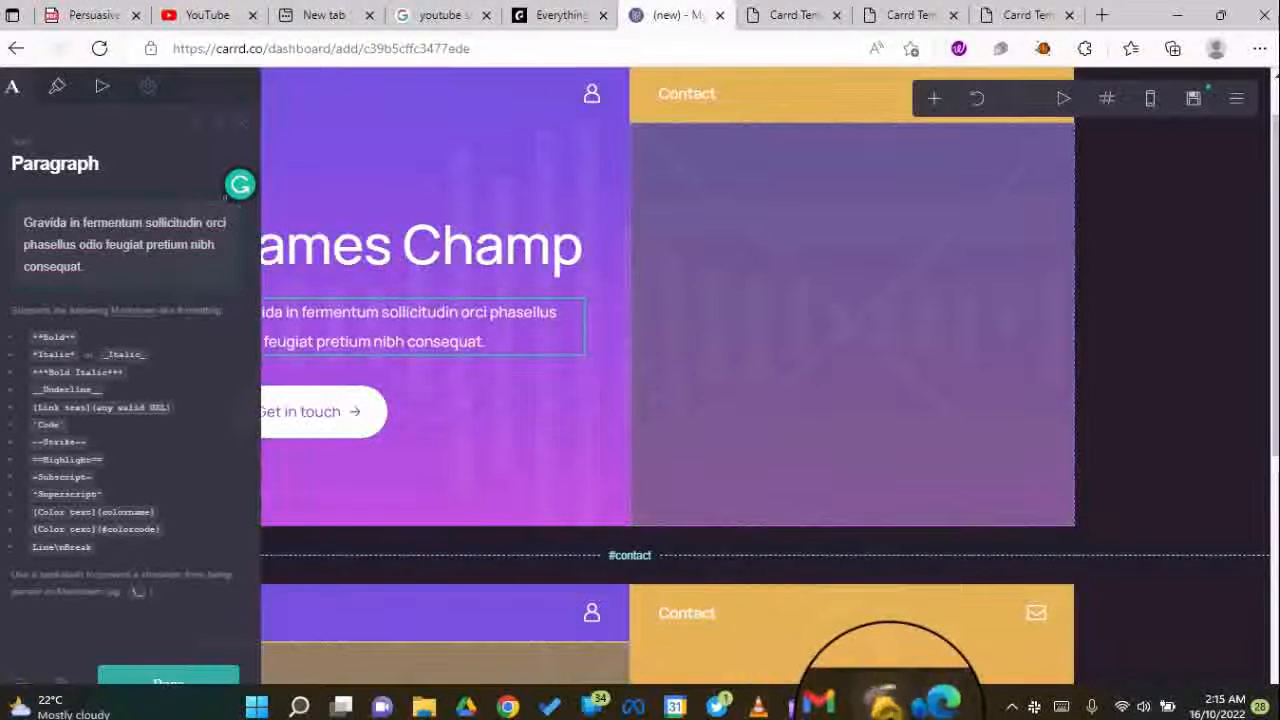
left_click(889, 711)
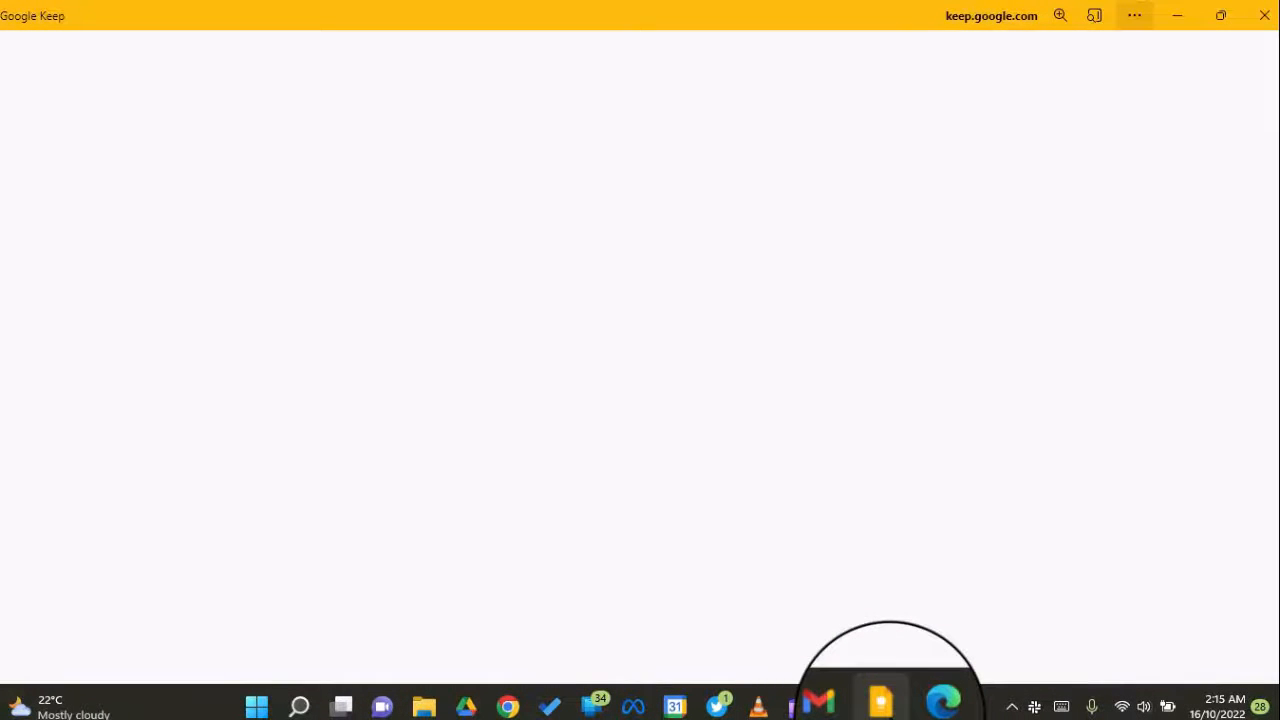
- Select the first bio paragraph in the BIO SUGEST note, then minimise Keep
scroll(640, 630, "down", 5)
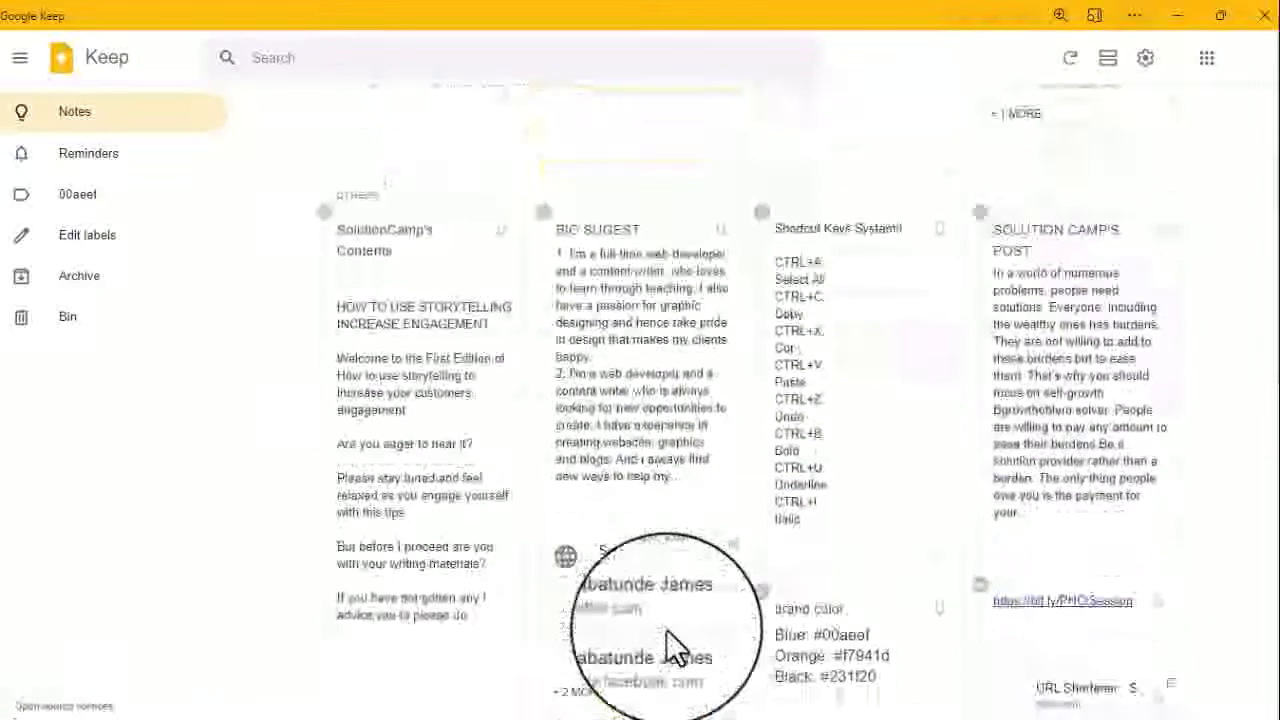
scroll(516, 632, "up", 5)
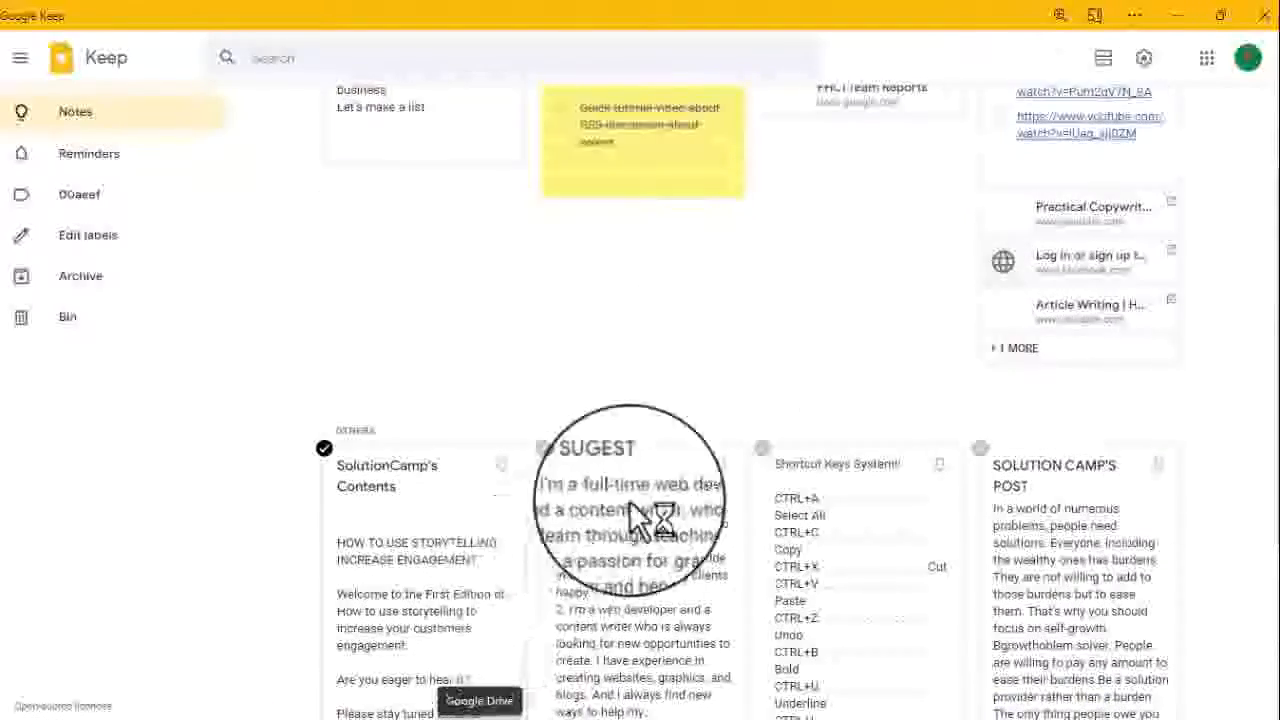
scroll(652, 495, "down", 1)
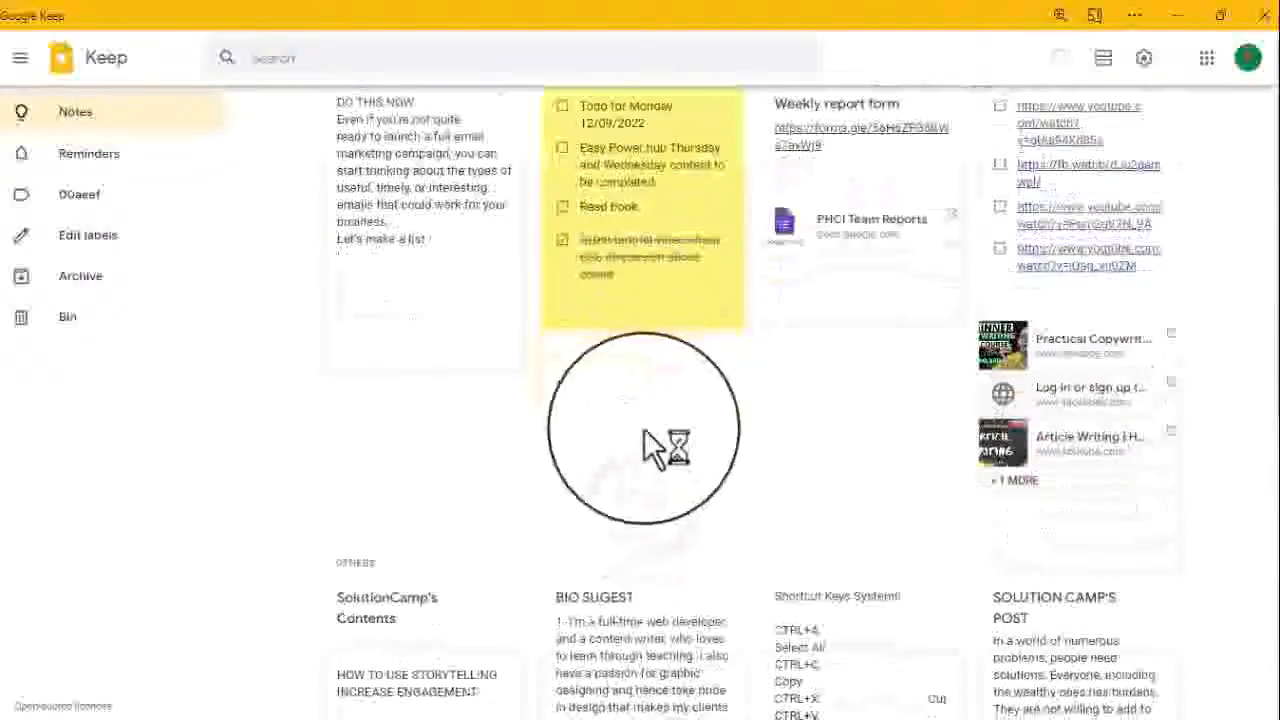
left_click(610, 650)
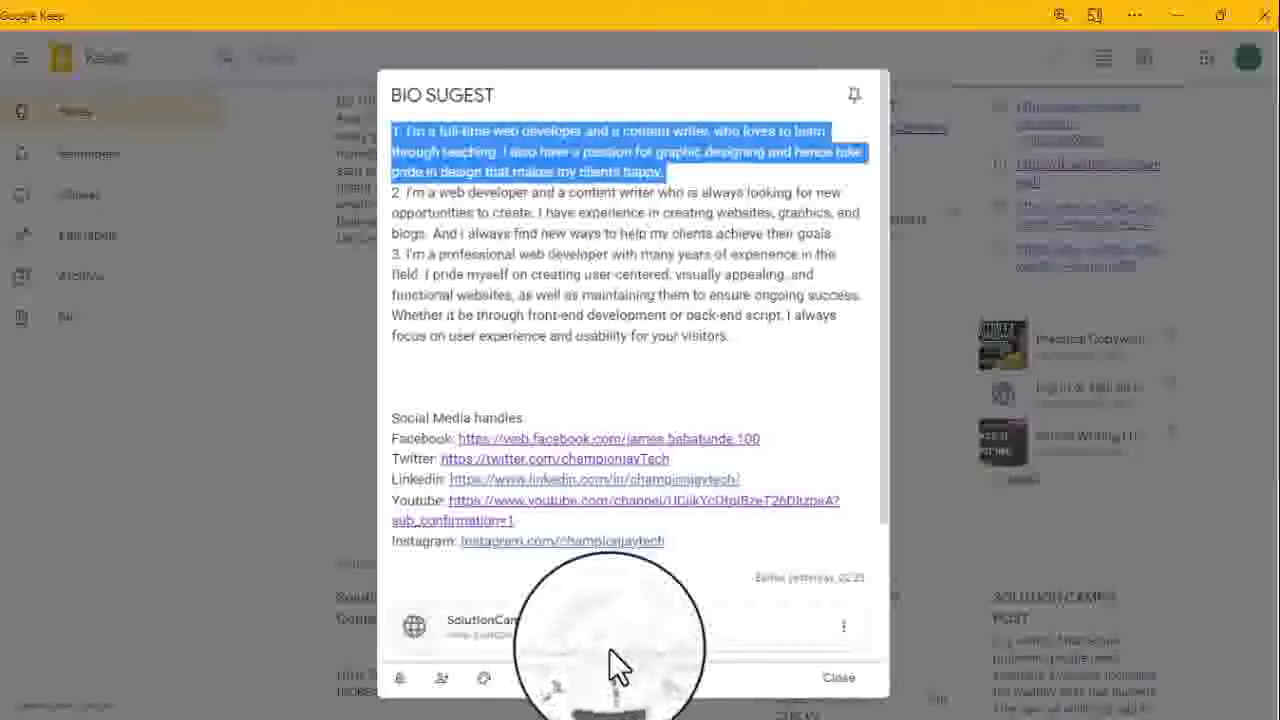
left_click(449, 137)
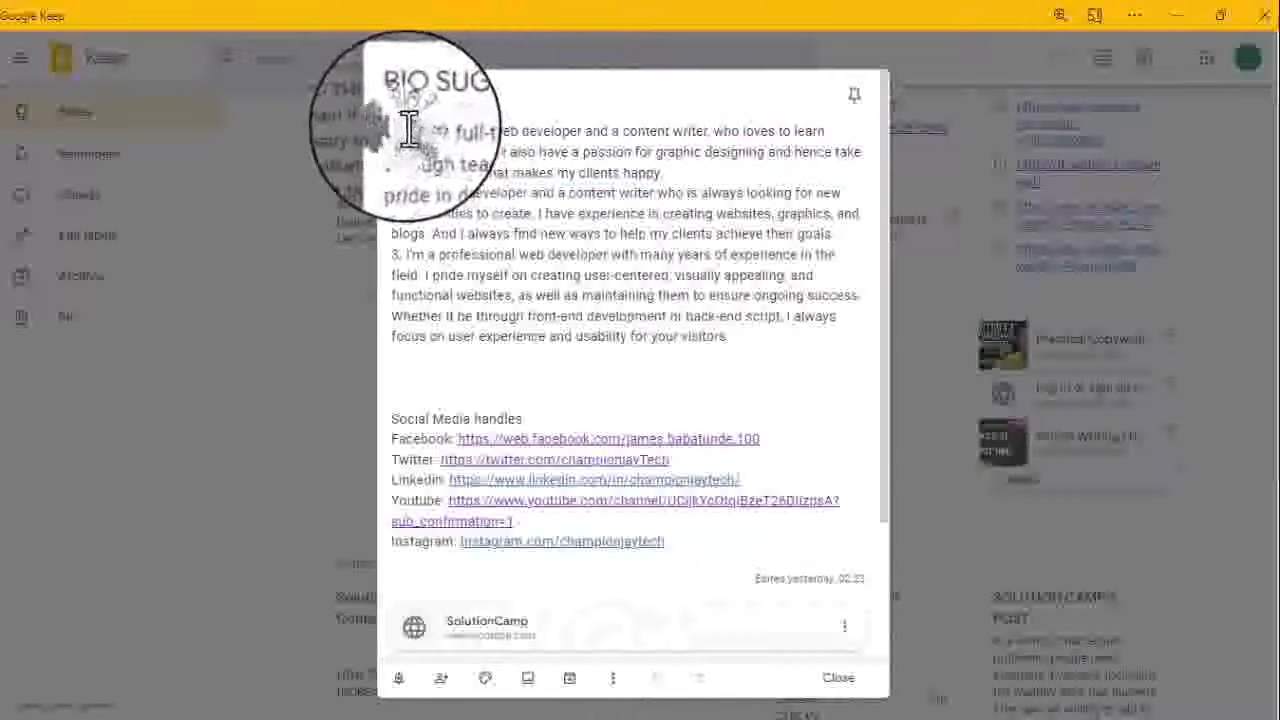
double_click(412, 131)
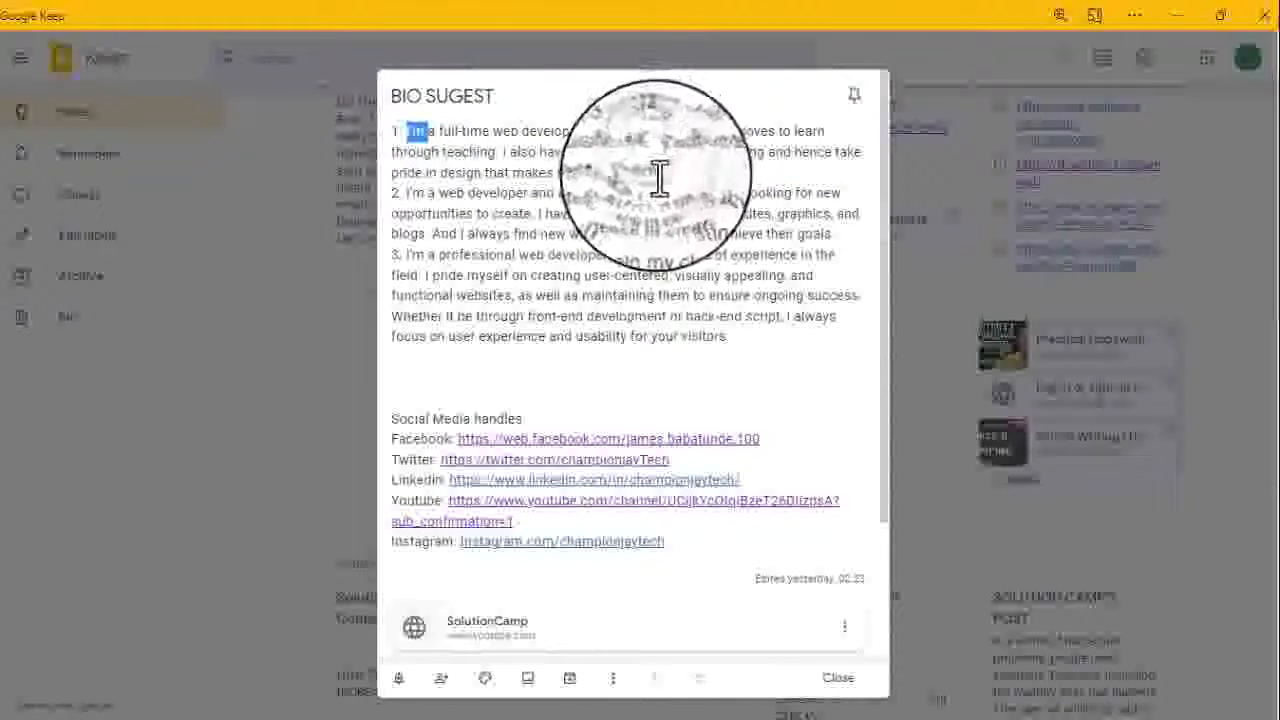
left_click(562, 133)
left_click_drag(667, 176, 410, 115)
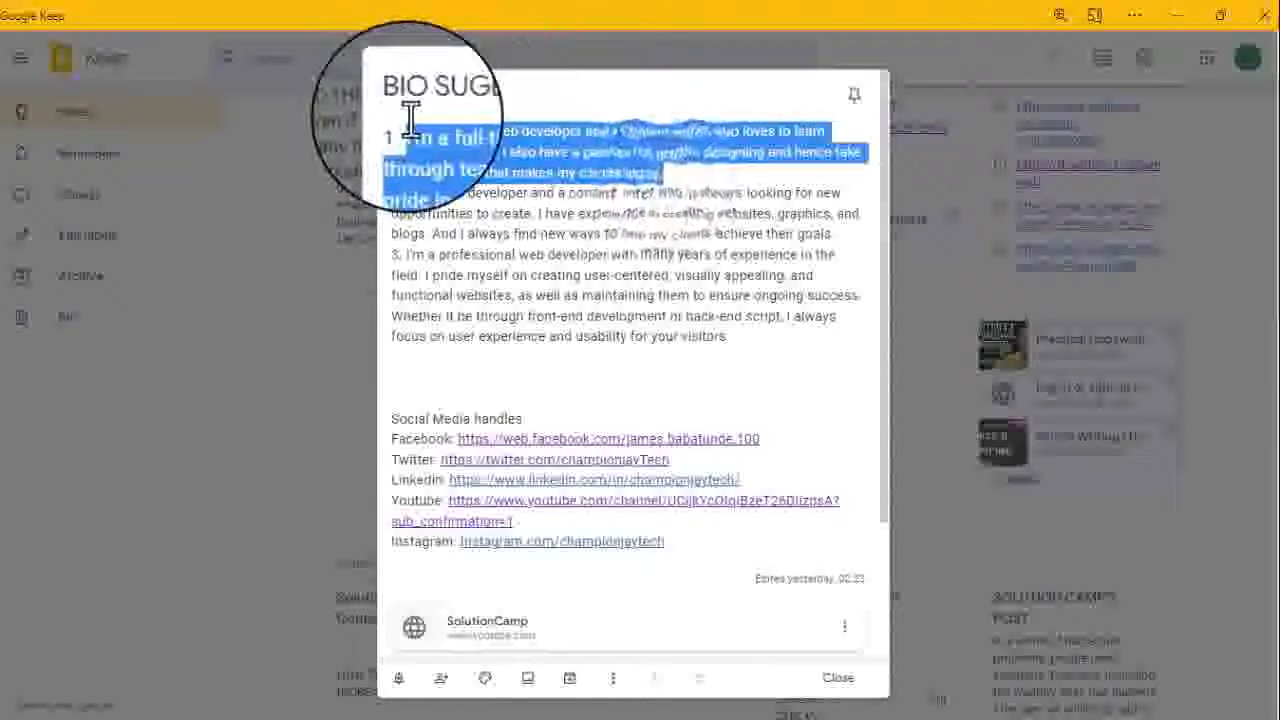
left_click(1172, 16)
- Paste the bio 'I'm a full-time web developer and a content writer…' over the placeholder paragraph
left_click(485, 318)
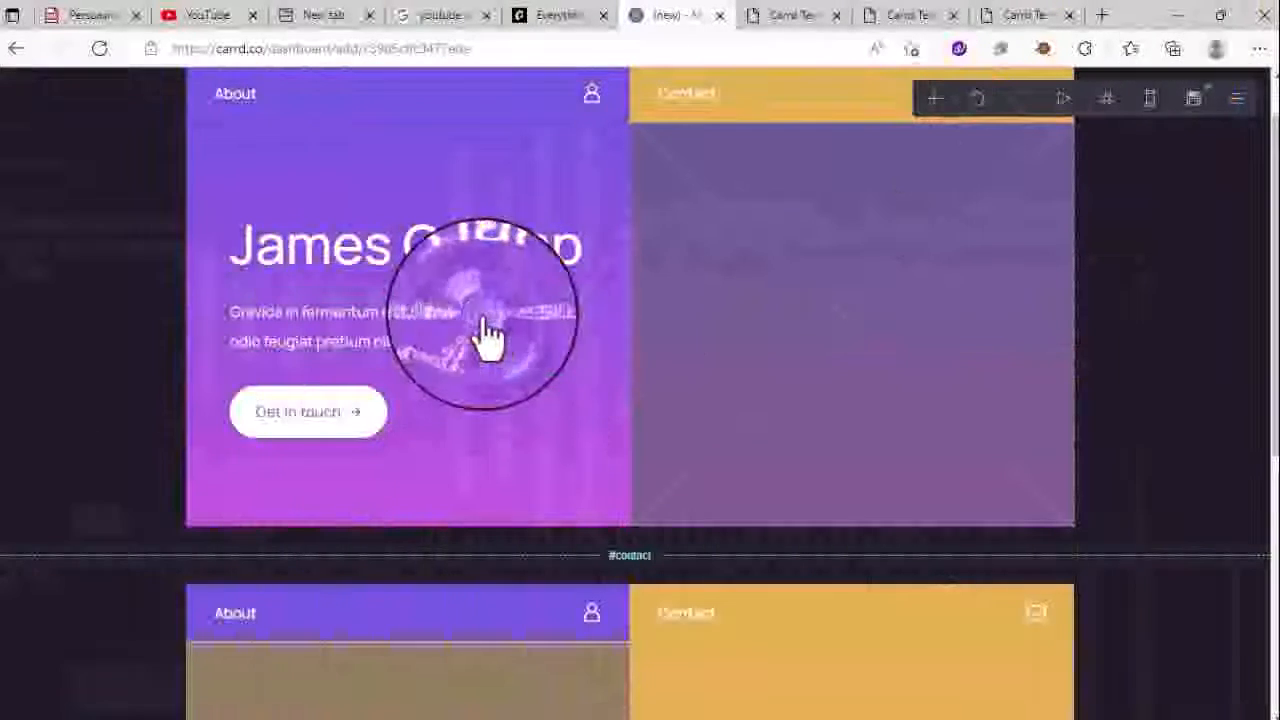
left_click(418, 330)
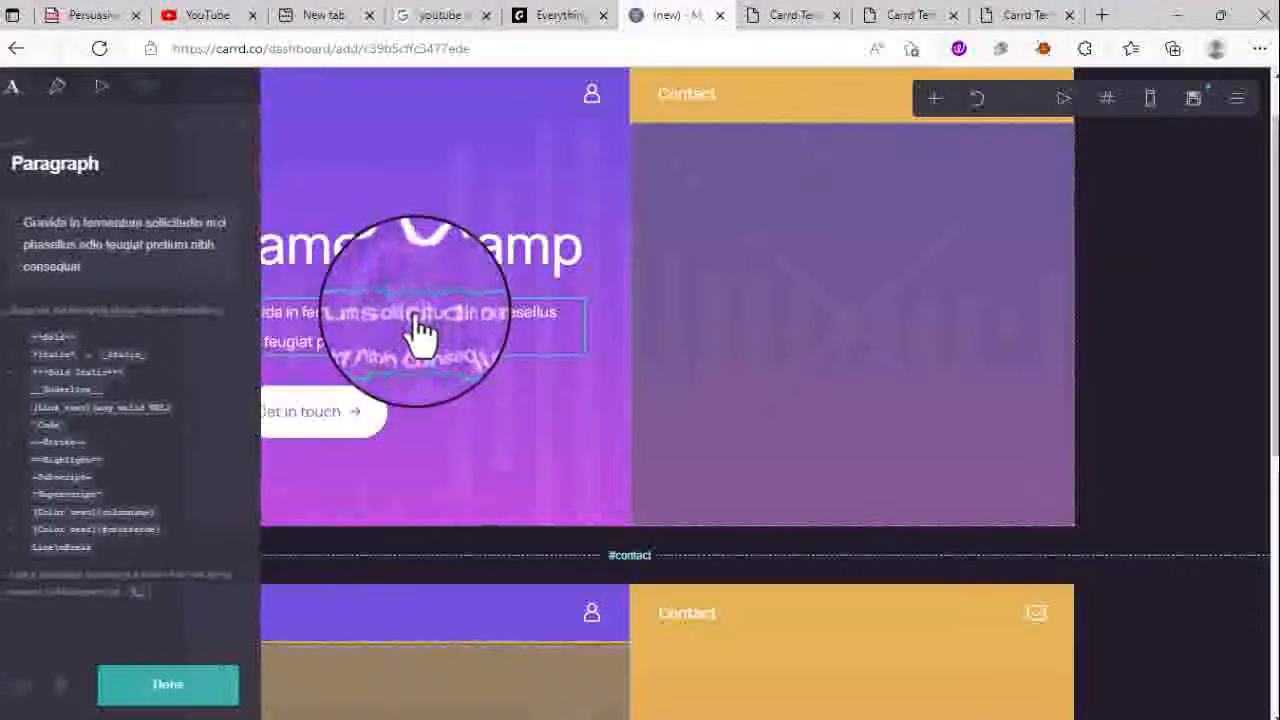
left_click(165, 236)
key("ctrl+a")
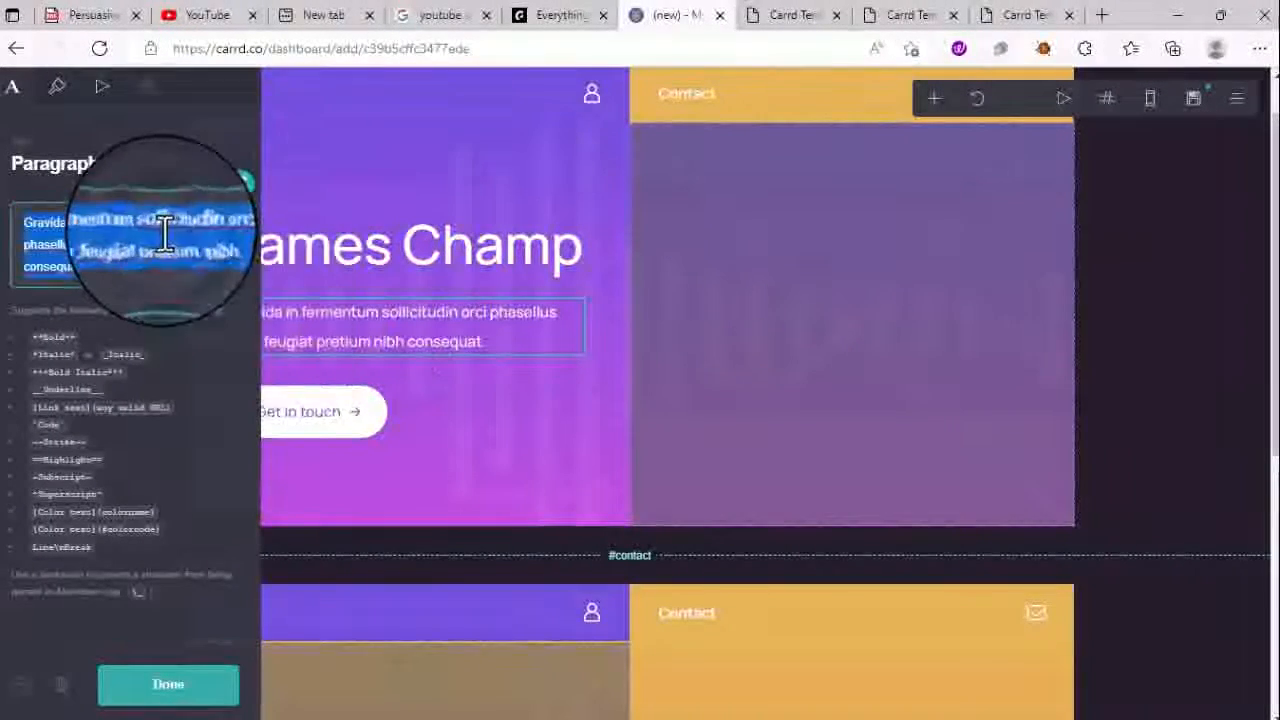
type("I'm a full-time web developer and a content writer, who loves to learn through teaching. I also have a passion for graphic designing and hence take pride in design that makes my clients happy.")
left_click(500, 357)
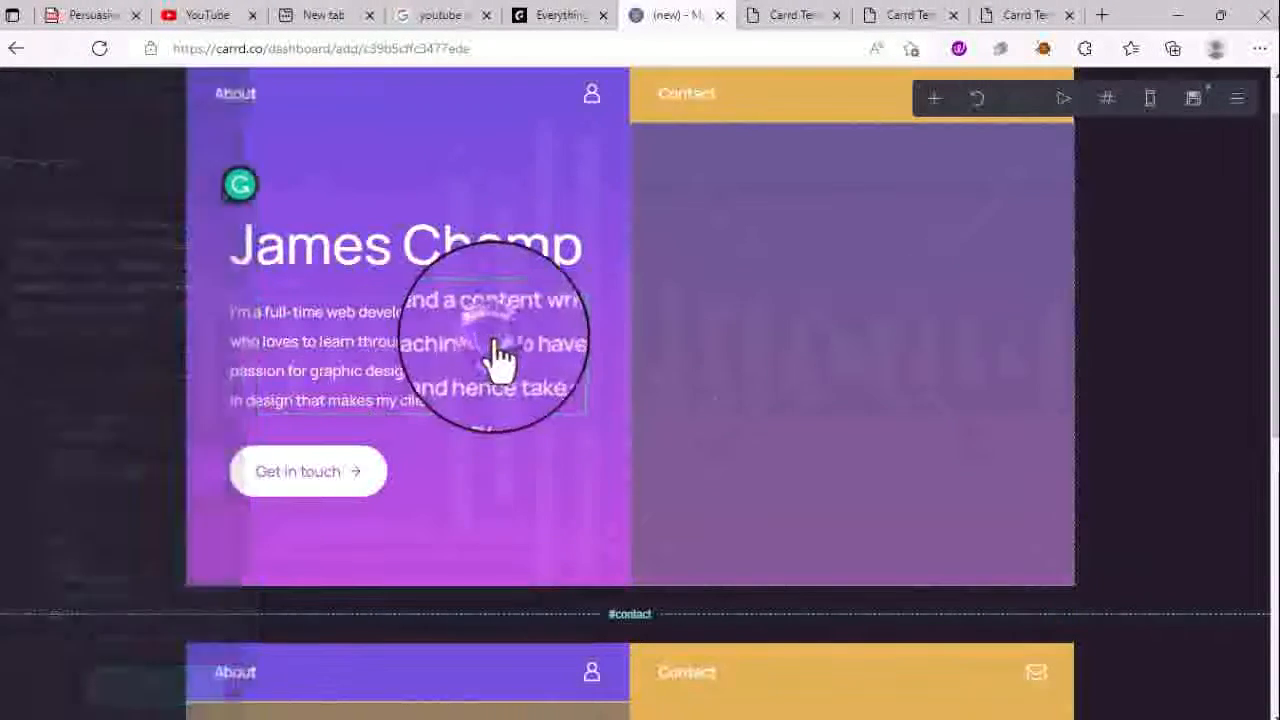
- Look over the Get in touch and Contact button settings, then scroll the page
left_click(362, 480)
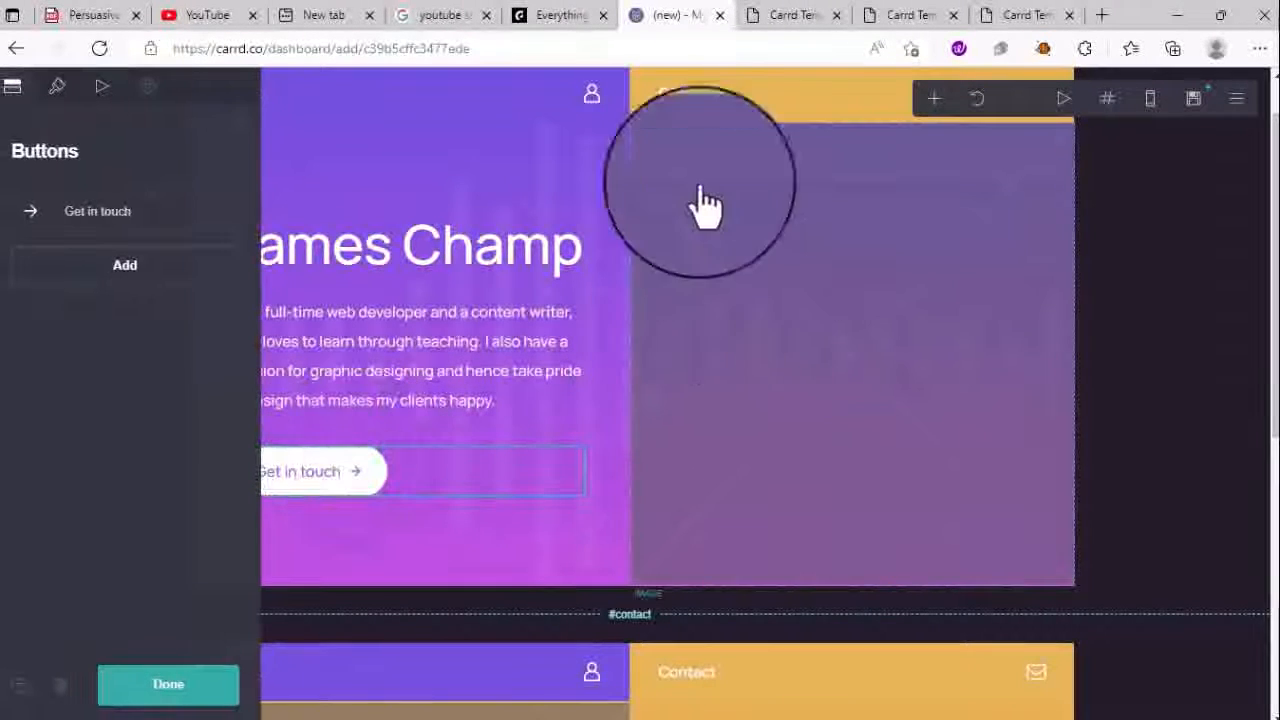
left_click(697, 94)
left_click(693, 96)
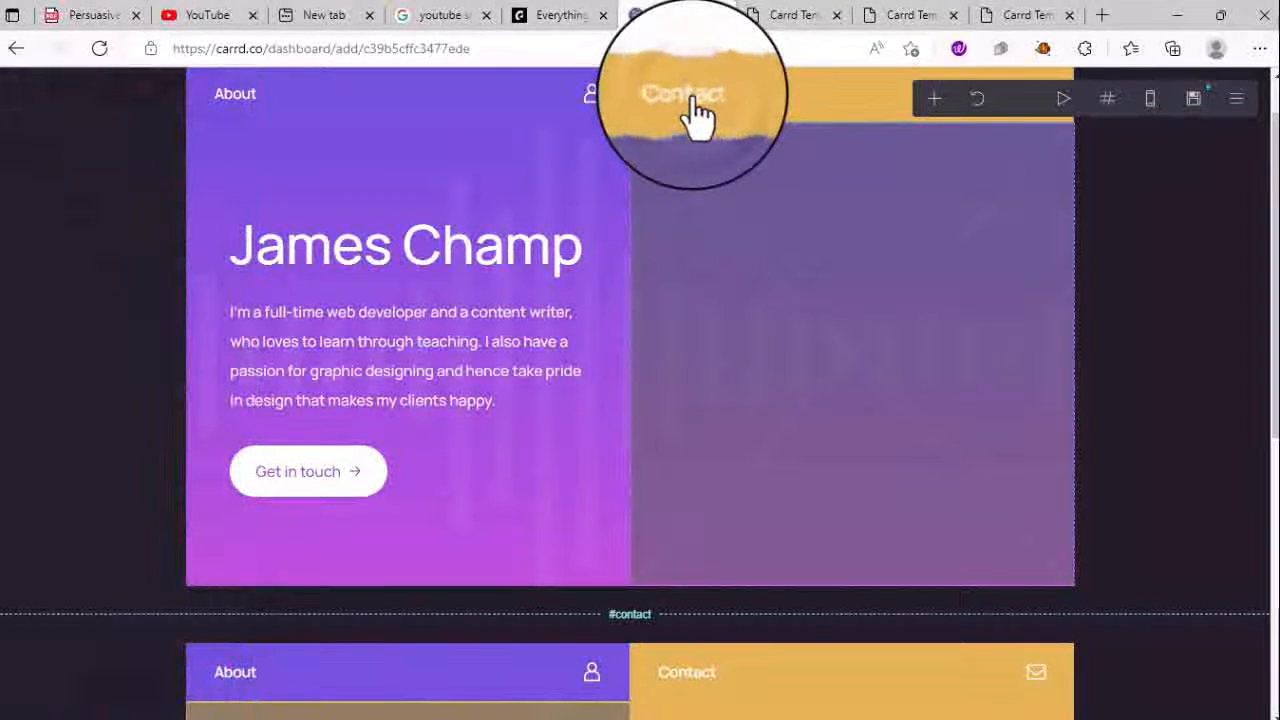
scroll(697, 110, "down", 2)
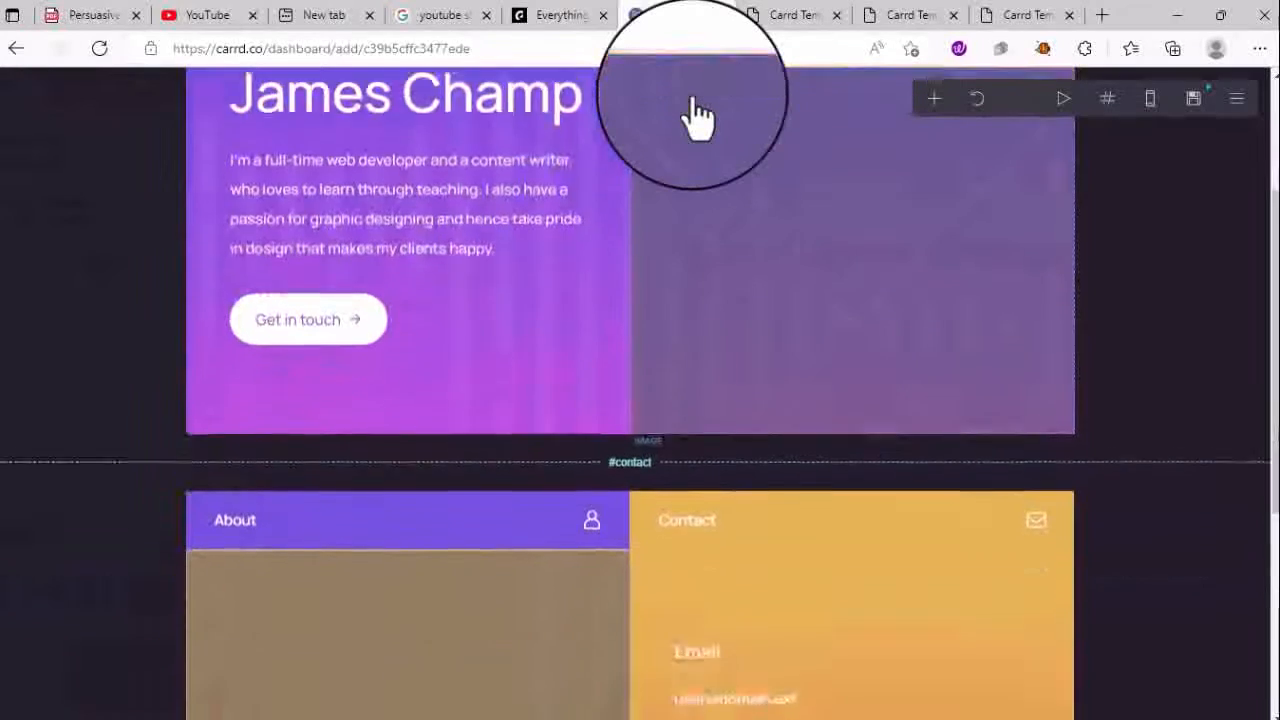
scroll(409, 549, "down", 4)
scroll(409, 549, "up", 7)
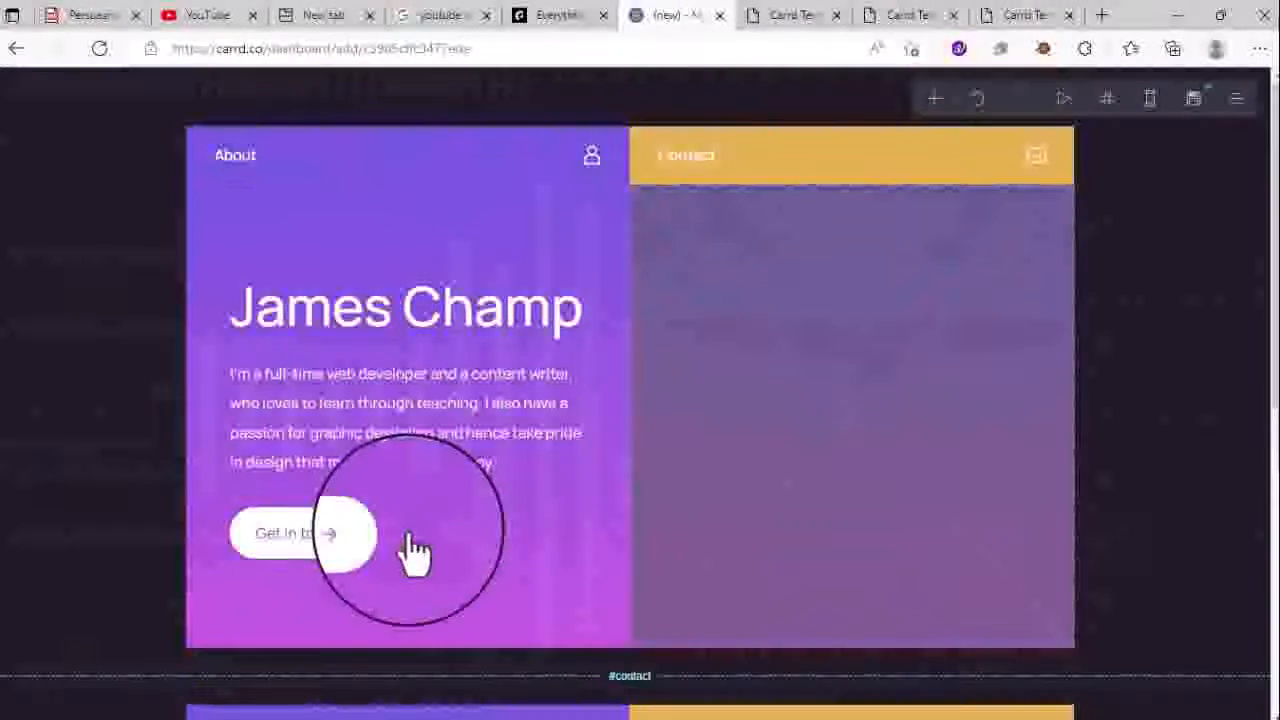
- Upload profile picture.jpg to the empty right-column image, cropped around the face and shoulders
left_click(930, 505)
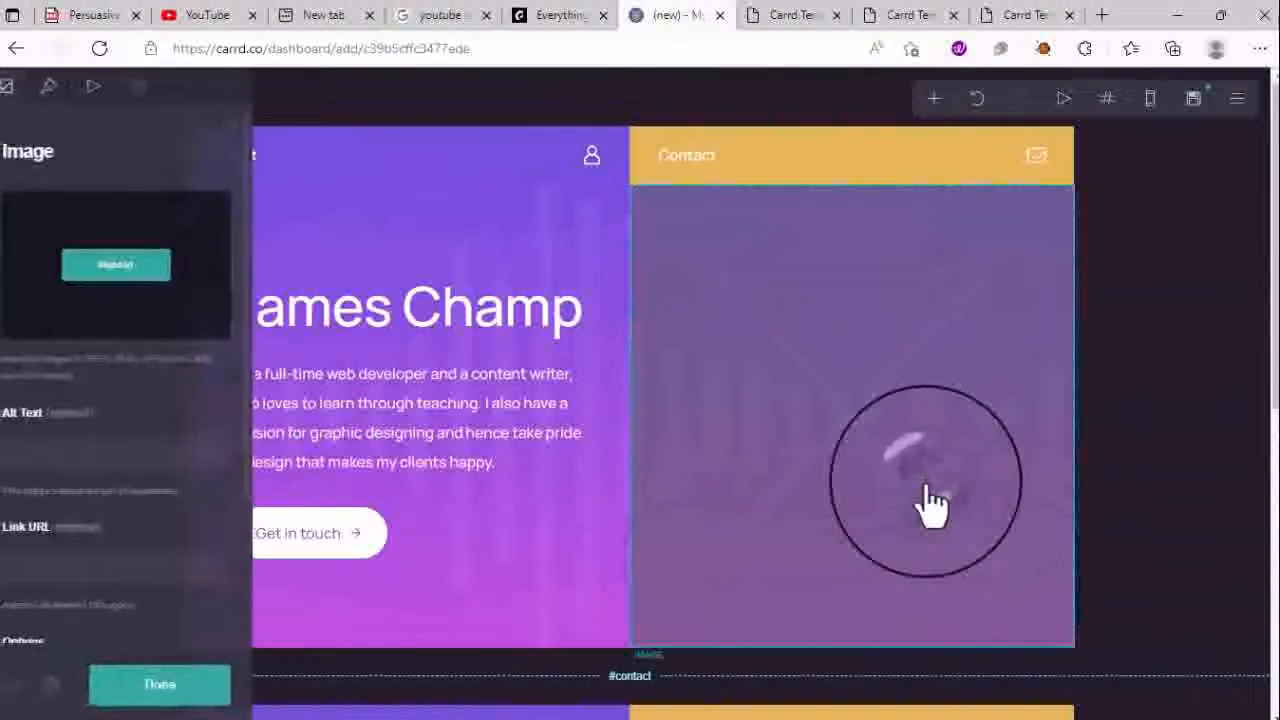
left_click(148, 280)
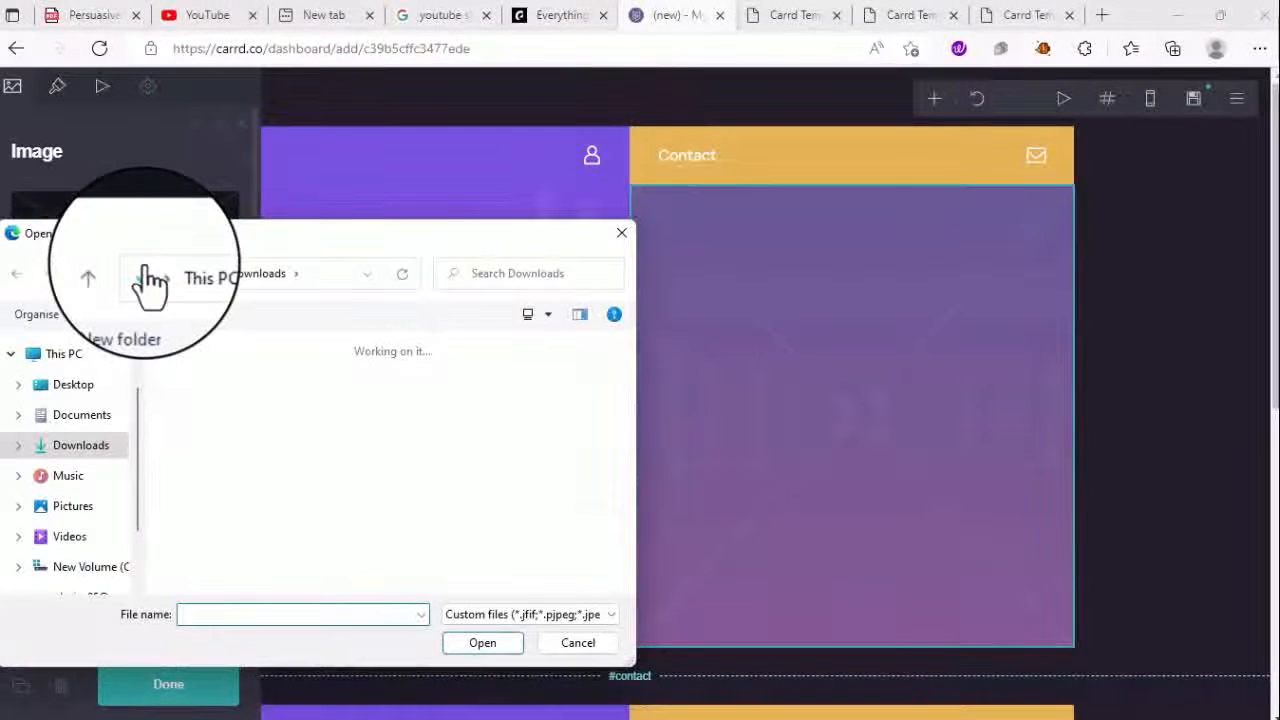
left_click(282, 402)
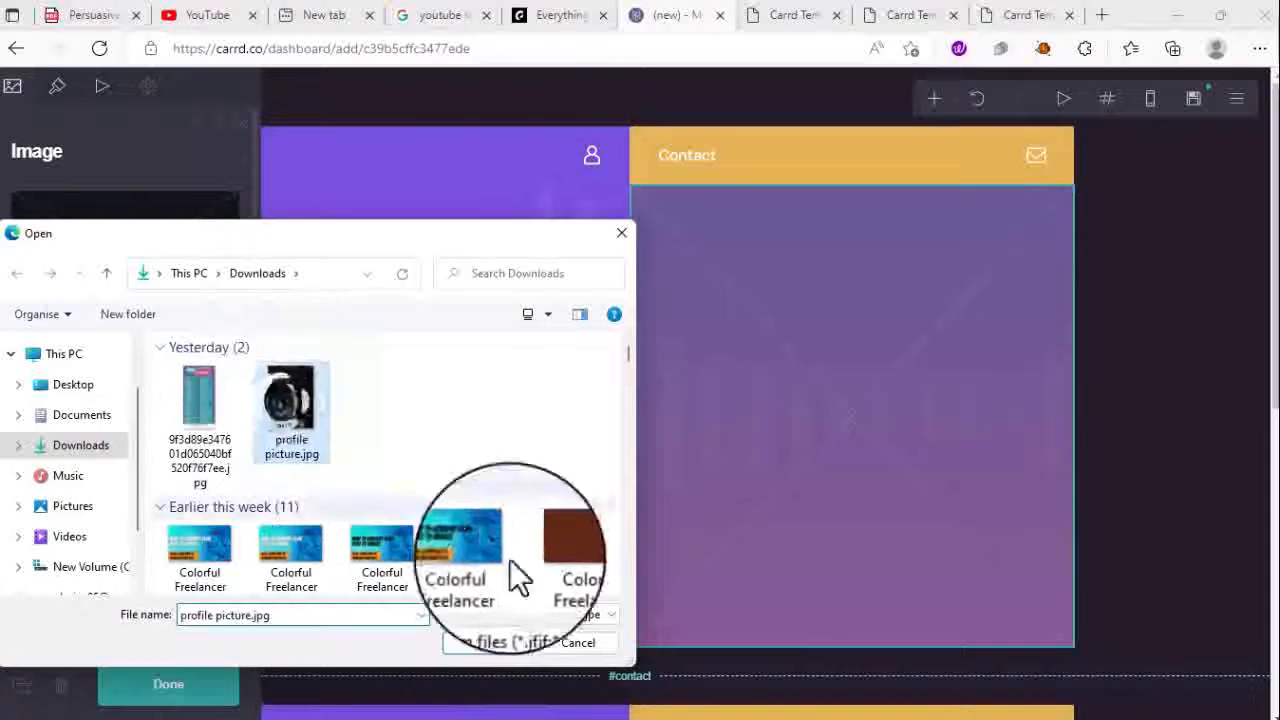
left_click(487, 648)
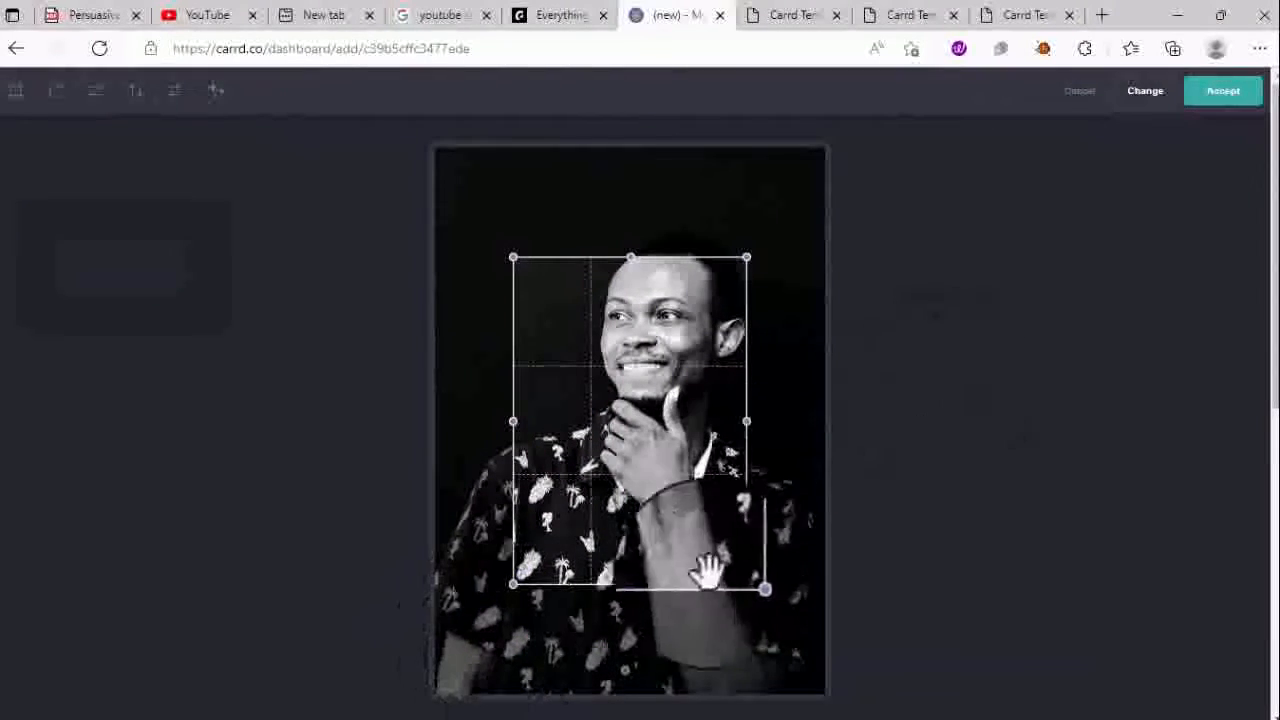
left_click_drag(742, 582, 826, 634)
left_click_drag(709, 493, 695, 450)
left_click(1234, 100)
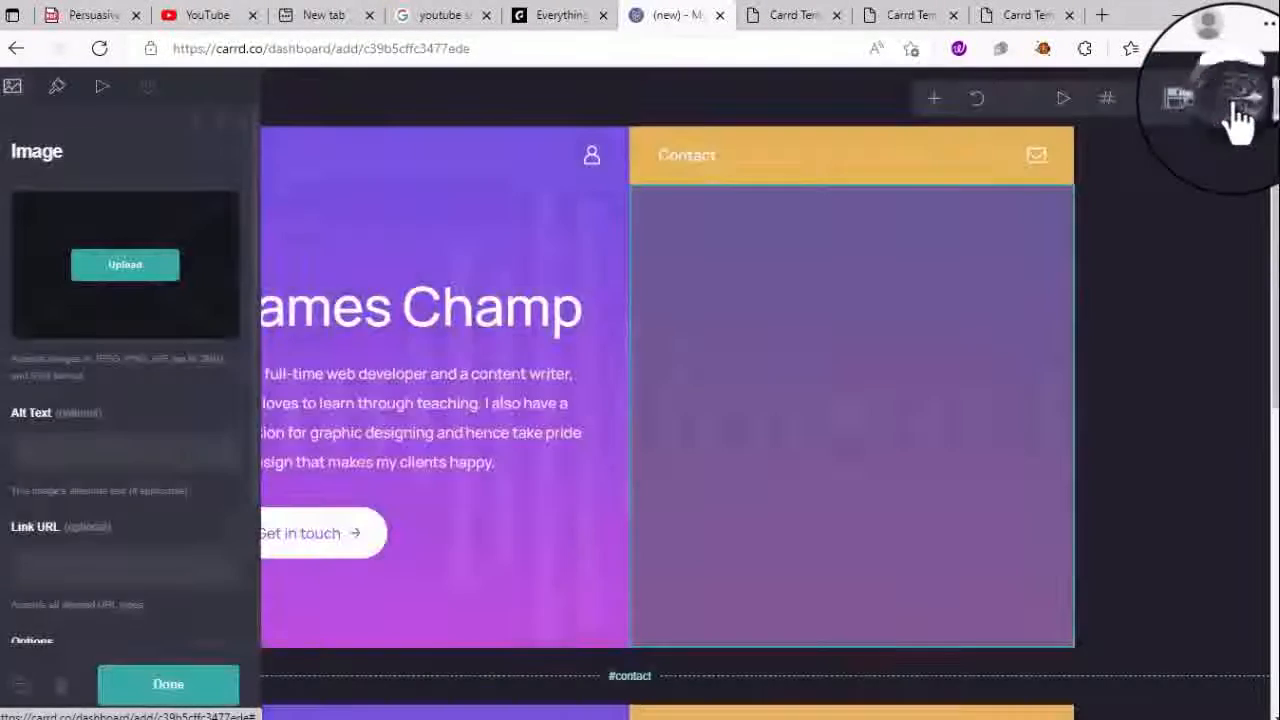
left_click(498, 209)
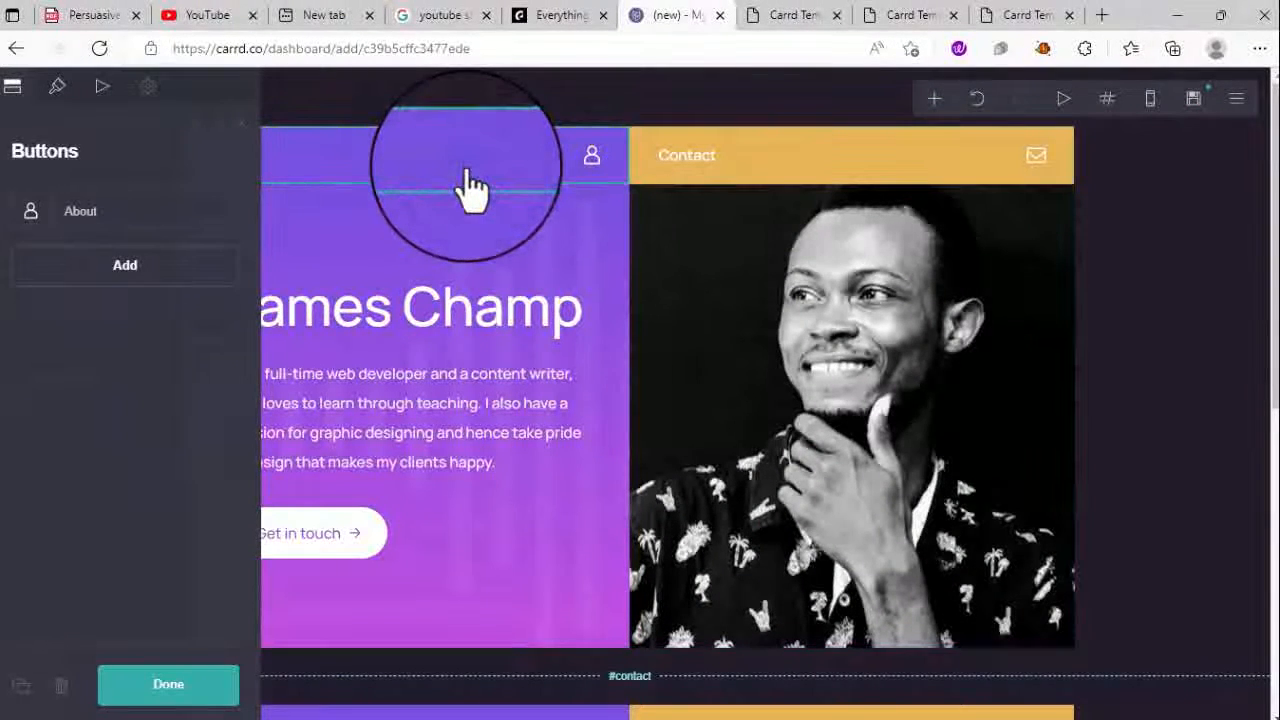
- Change the About button's background from #373140 to dark gold #5E4709
left_click(1090, 232)
left_click(298, 160)
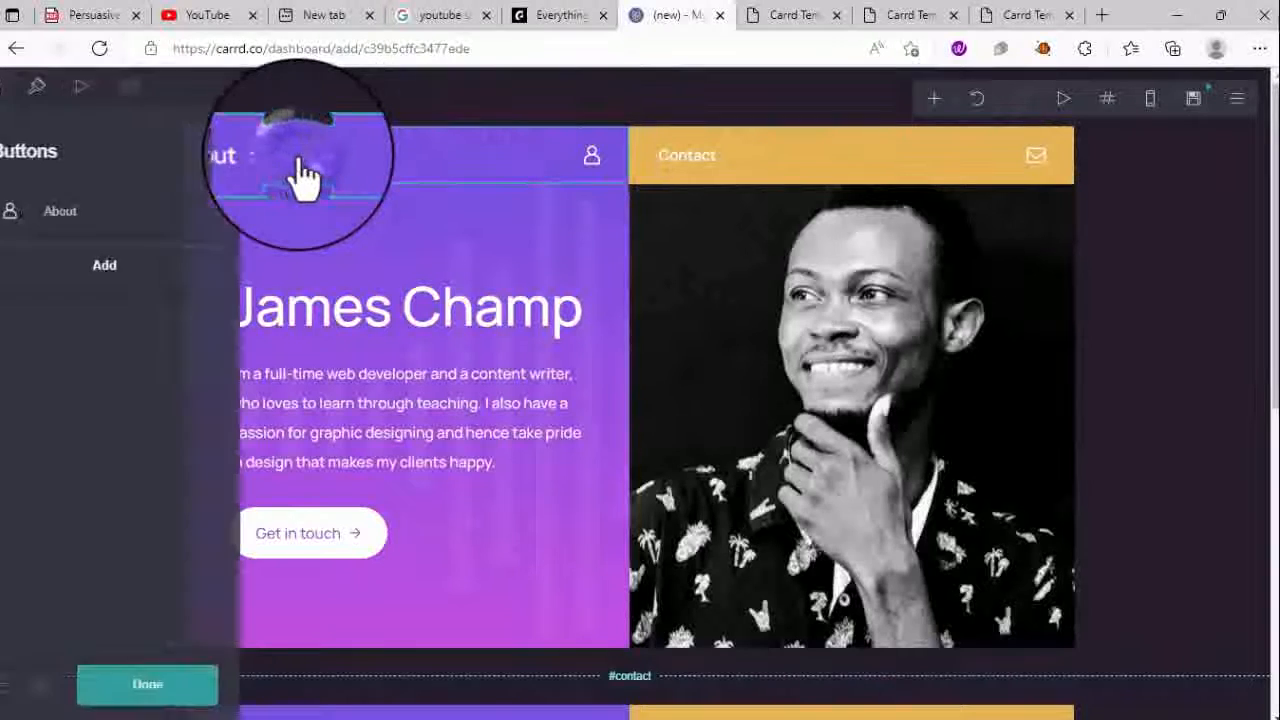
left_click(131, 180)
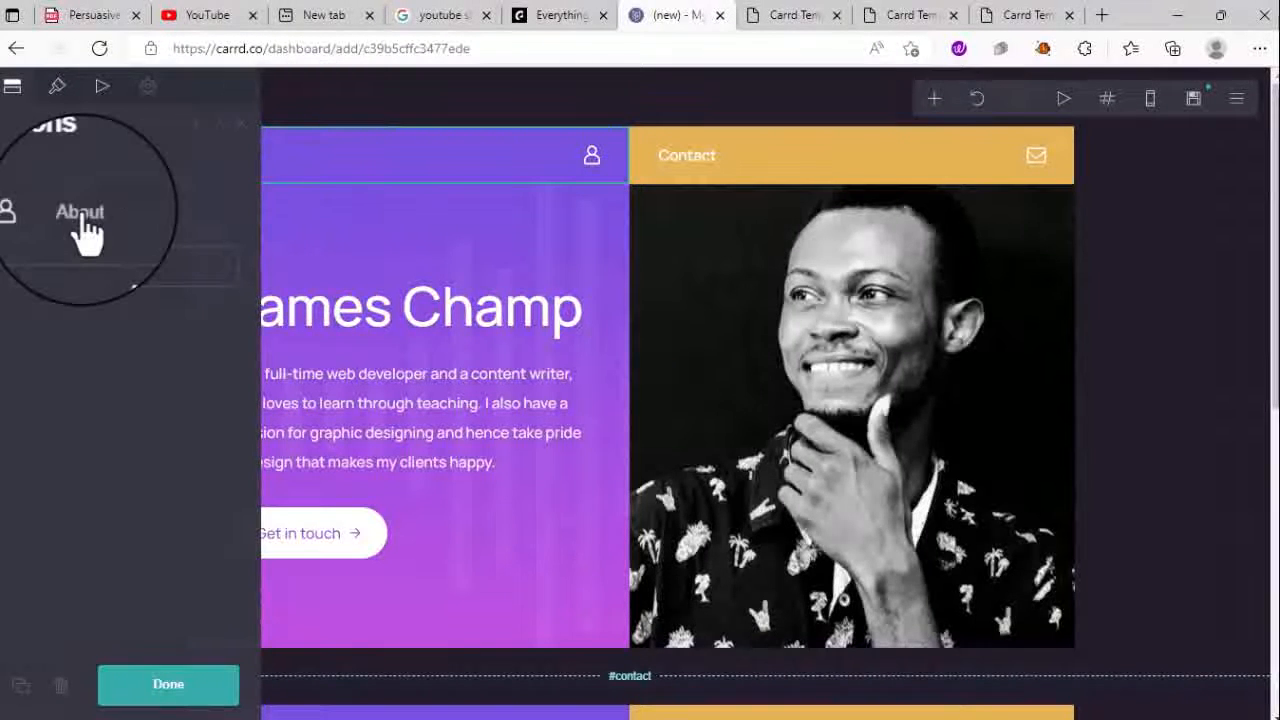
left_click(57, 86)
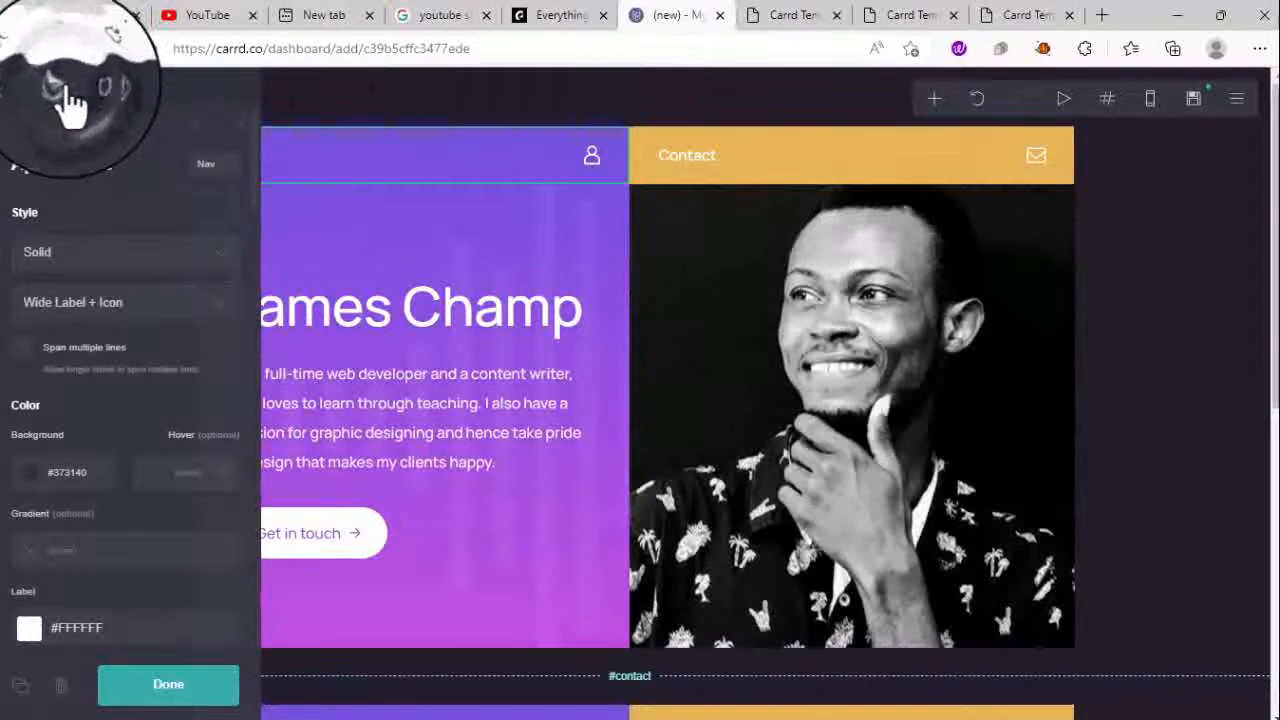
left_click(34, 479)
left_click(29, 529)
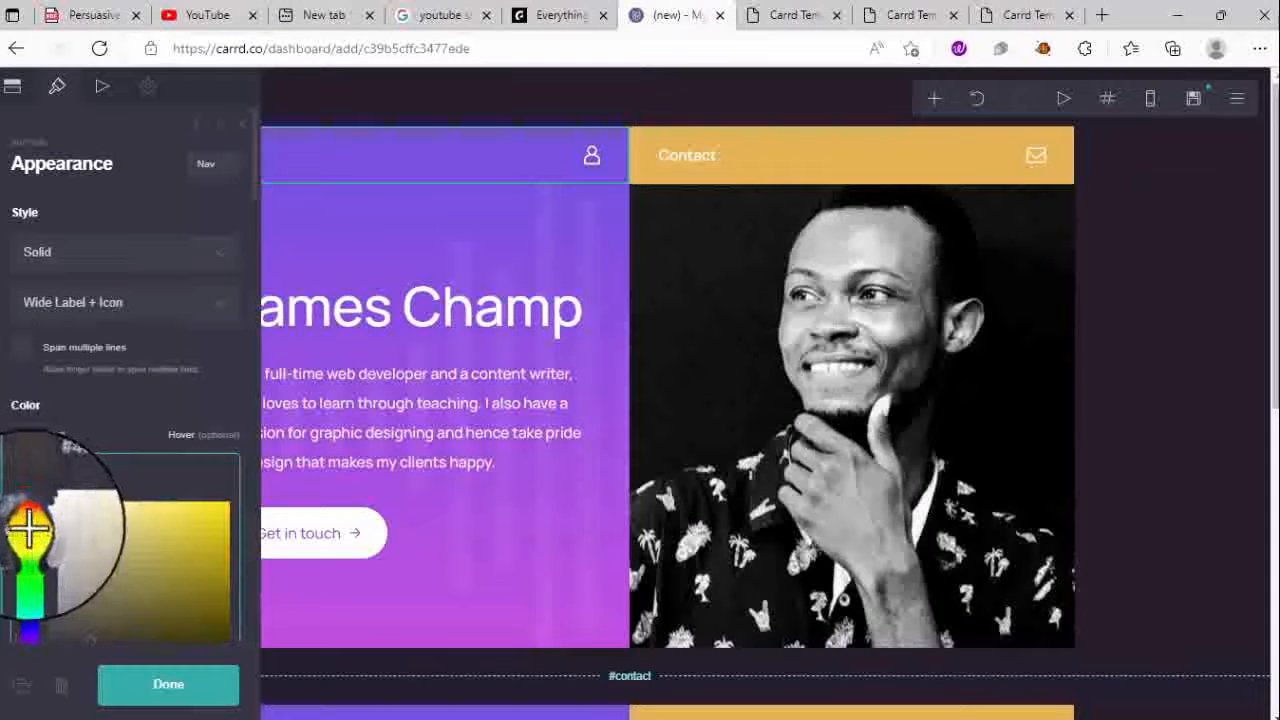
left_click(30, 517)
left_click_drag(34, 531, 26, 528)
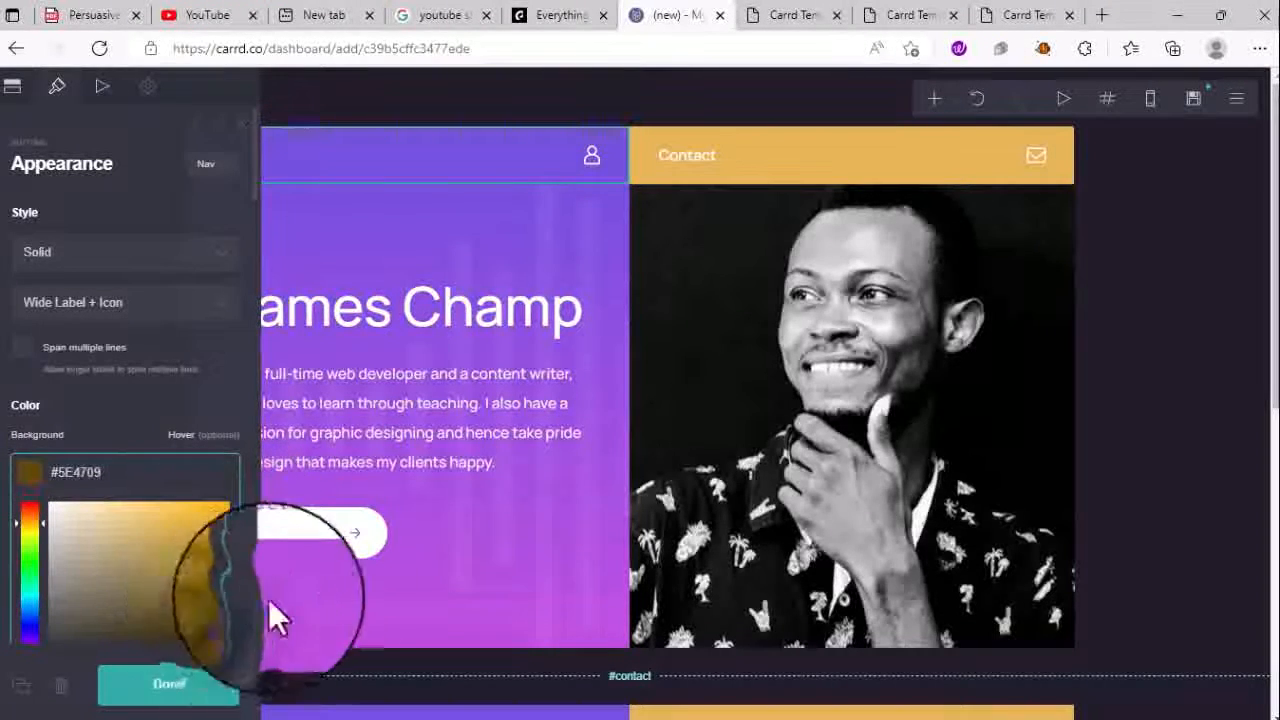
left_click(331, 628)
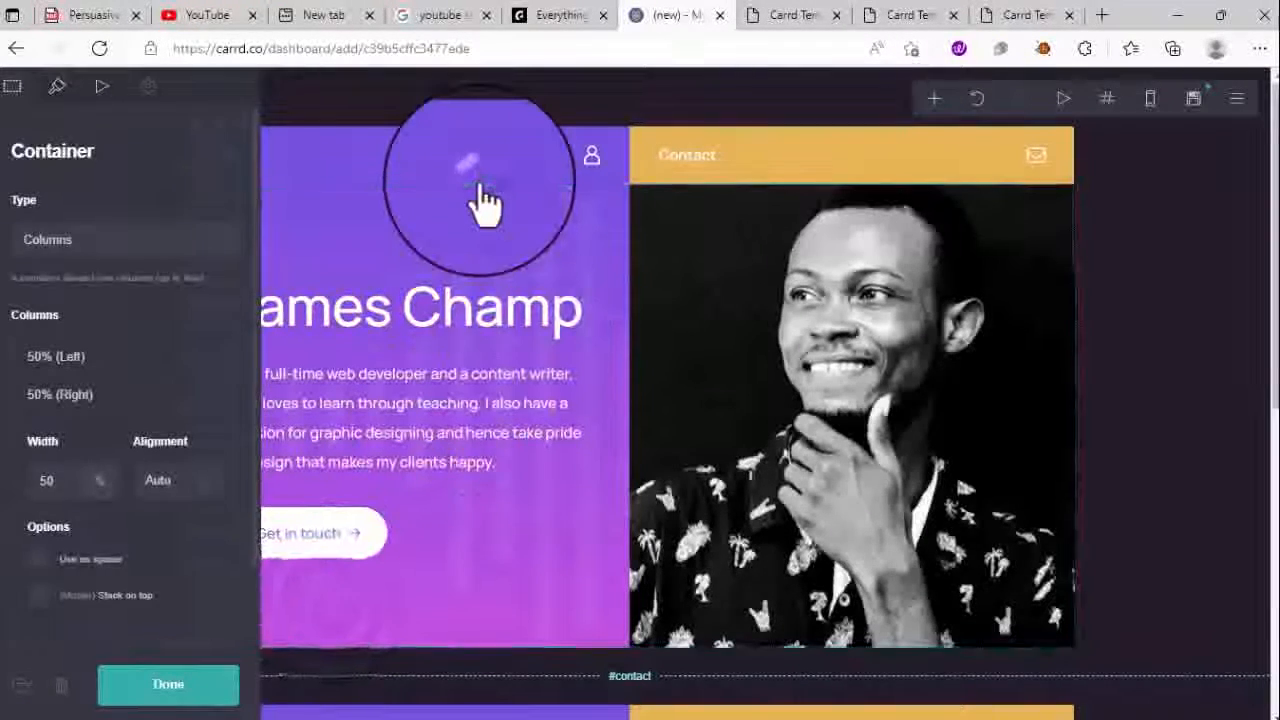
left_click(480, 172)
left_click(408, 250)
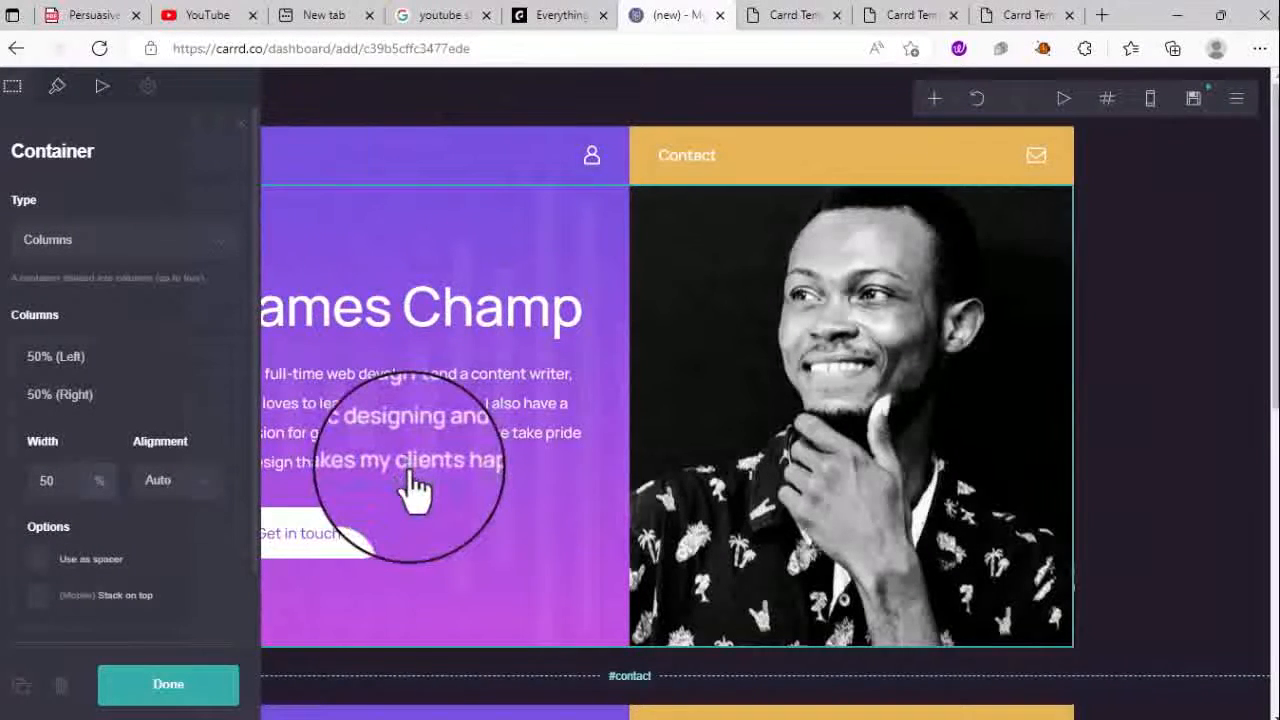
scroll(70, 430, "down", 1)
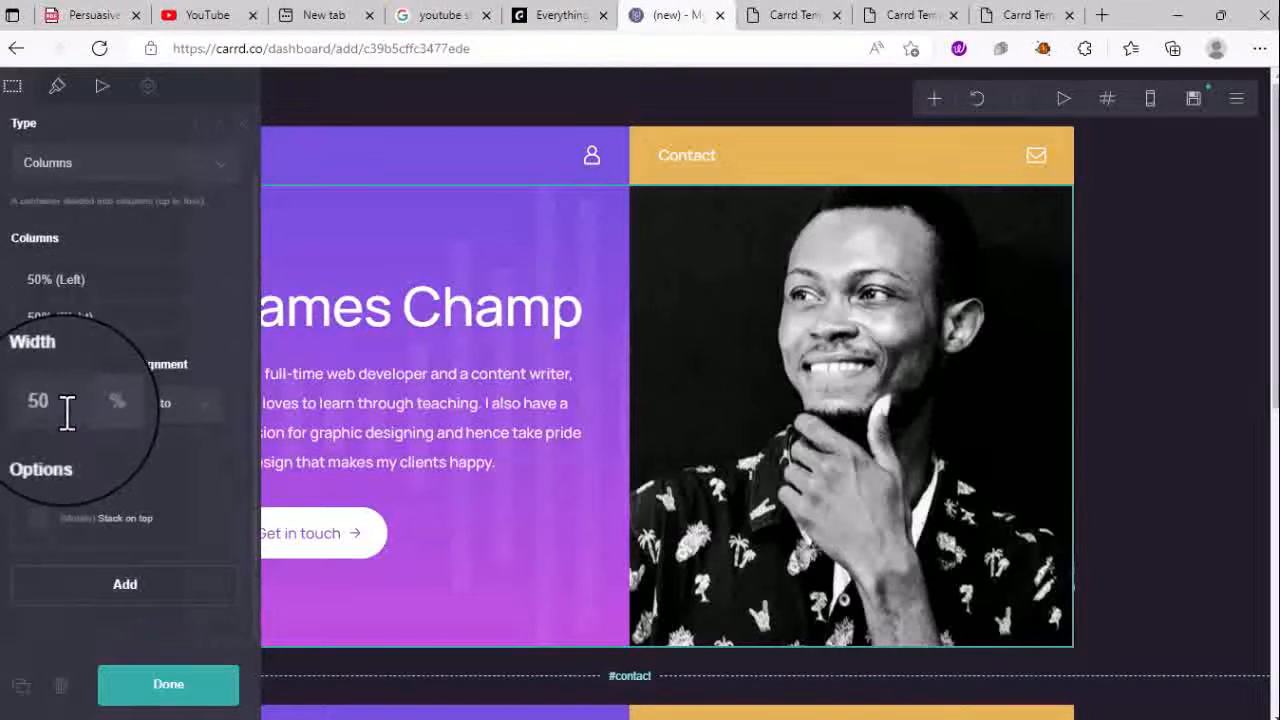
scroll(127, 410, "up", 1)
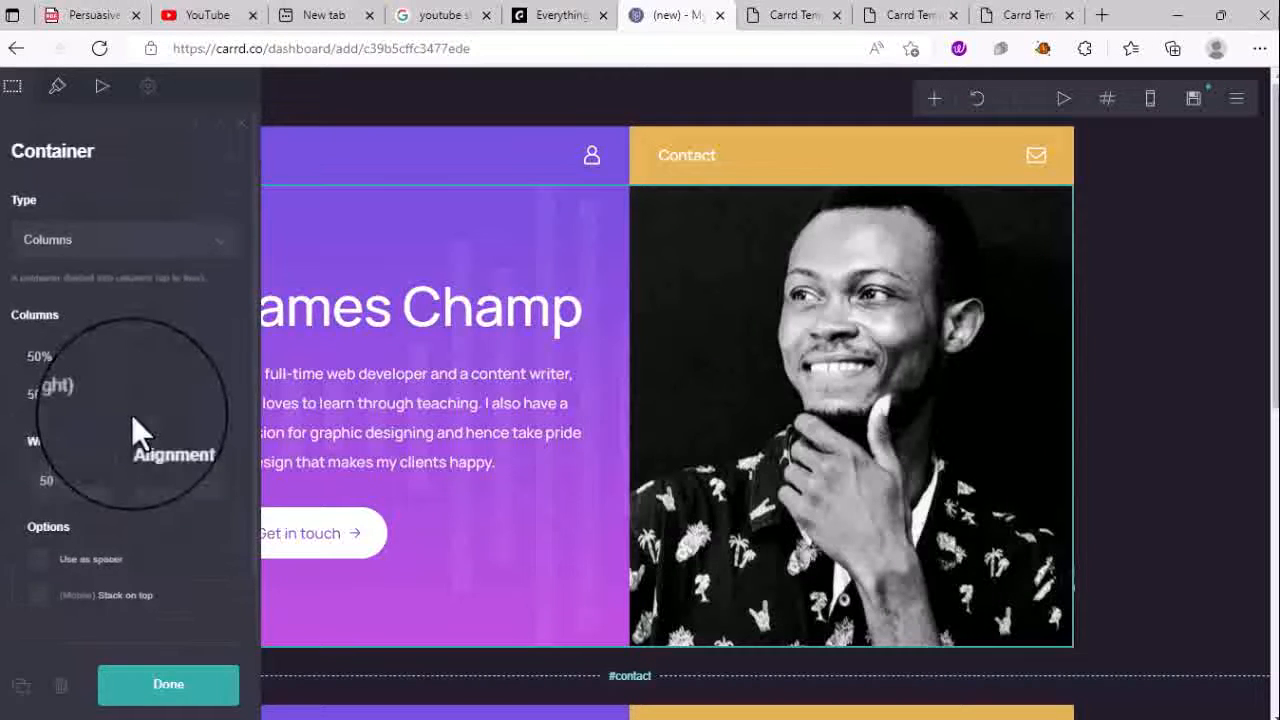
left_click(60, 90)
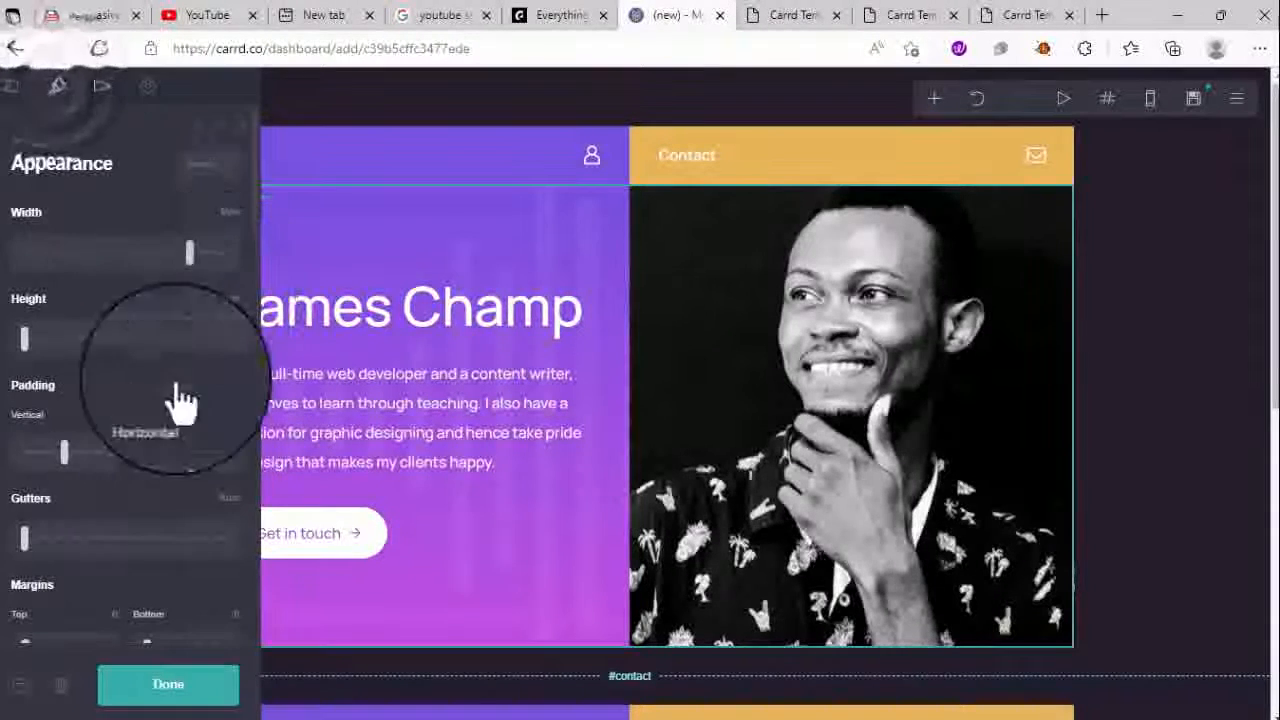
scroll(120, 560, "down", 2)
scroll(115, 550, "down", 10)
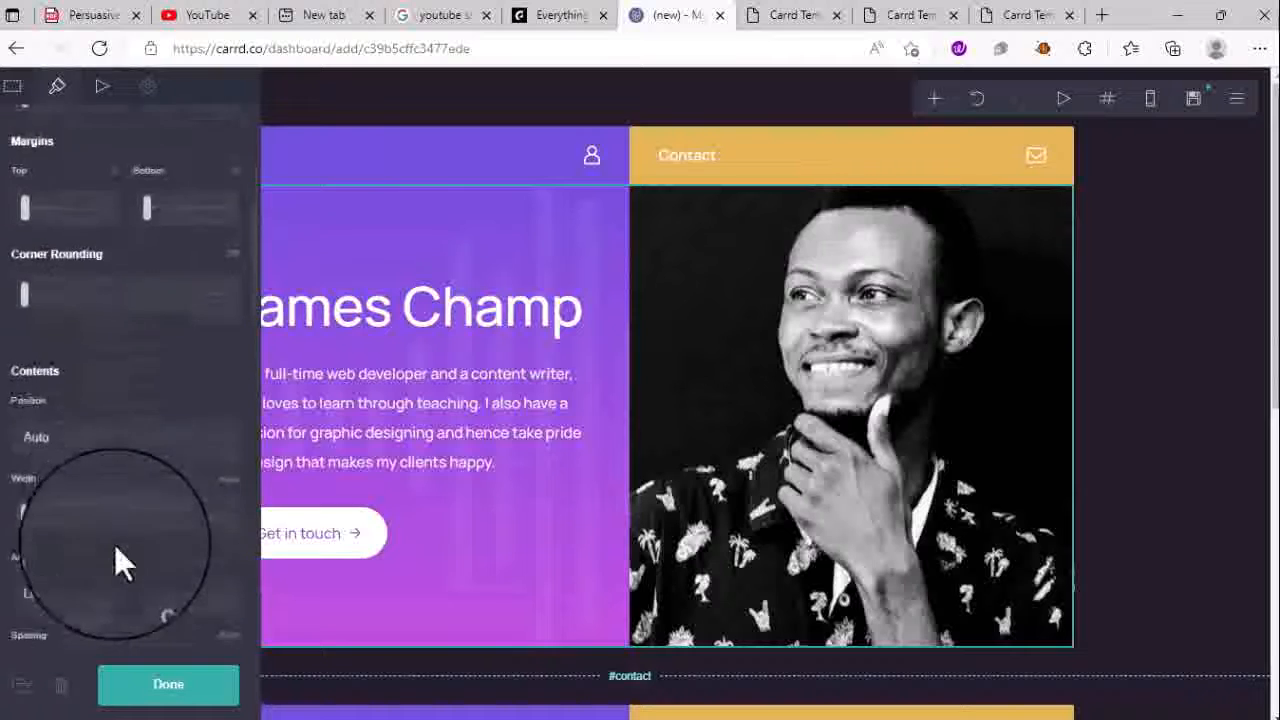
scroll(118, 547, "up", 4)
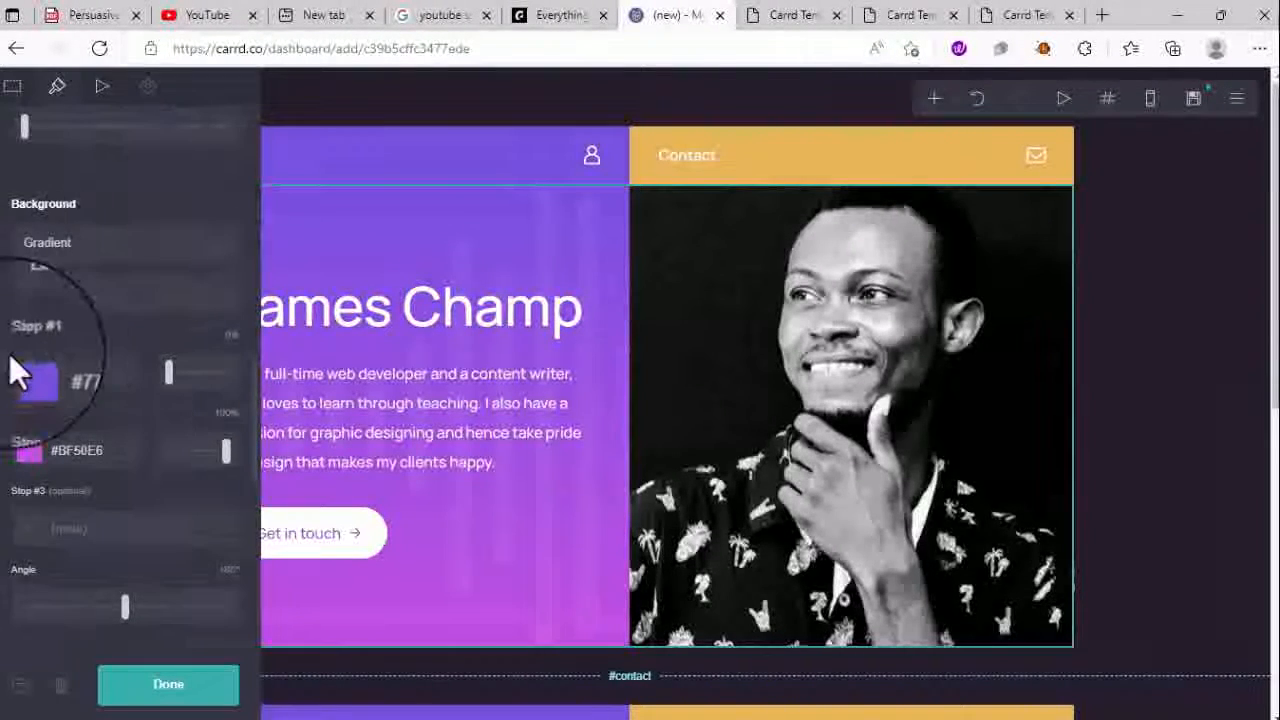
left_click(35, 373)
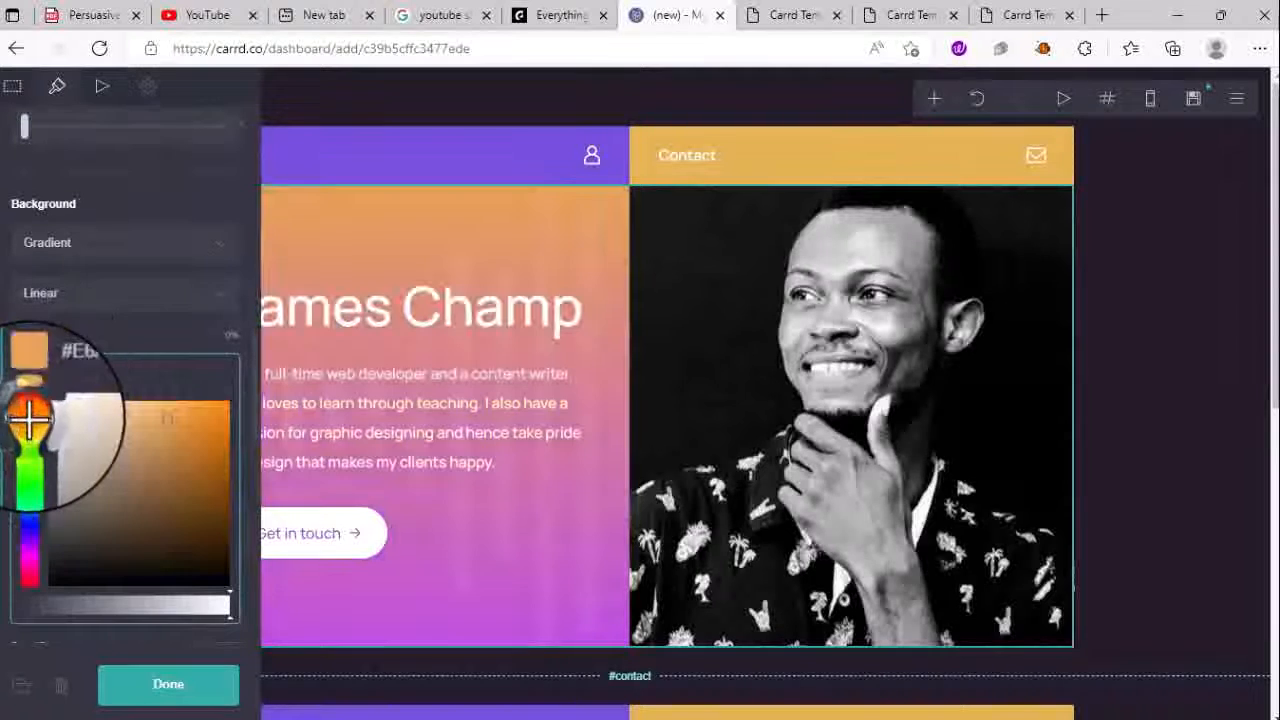
left_click(29, 416)
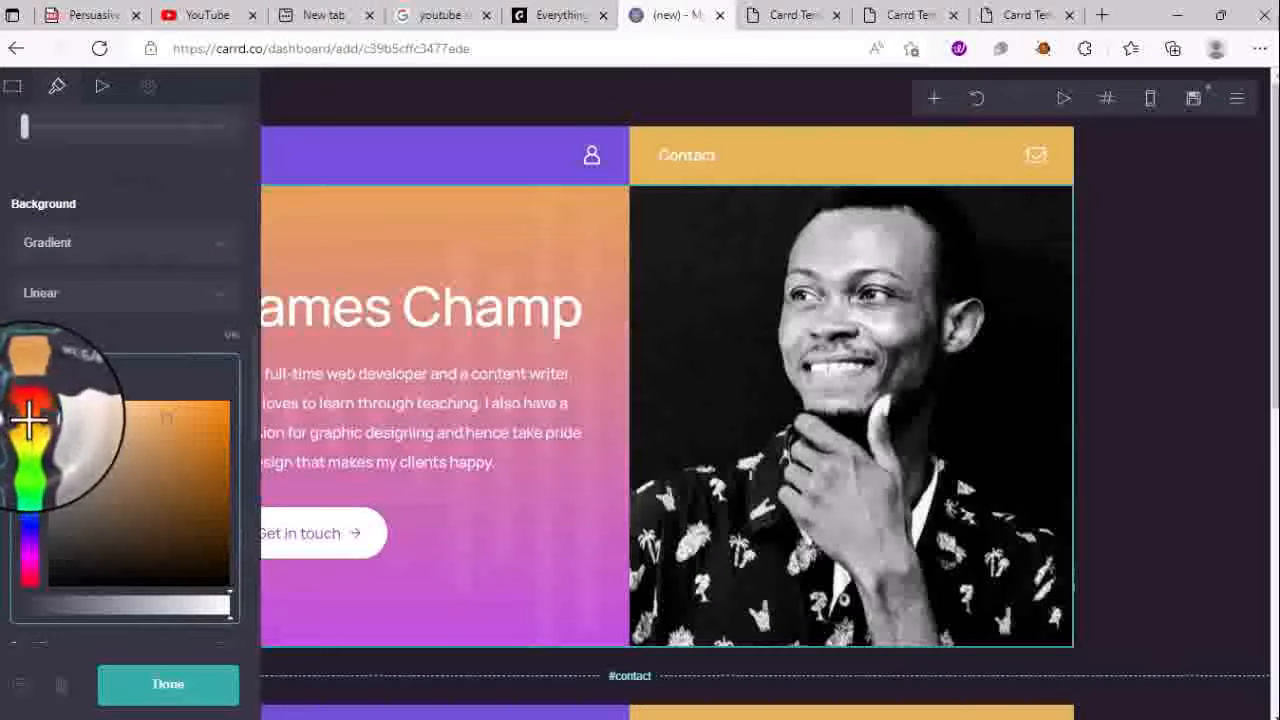
left_click(85, 340)
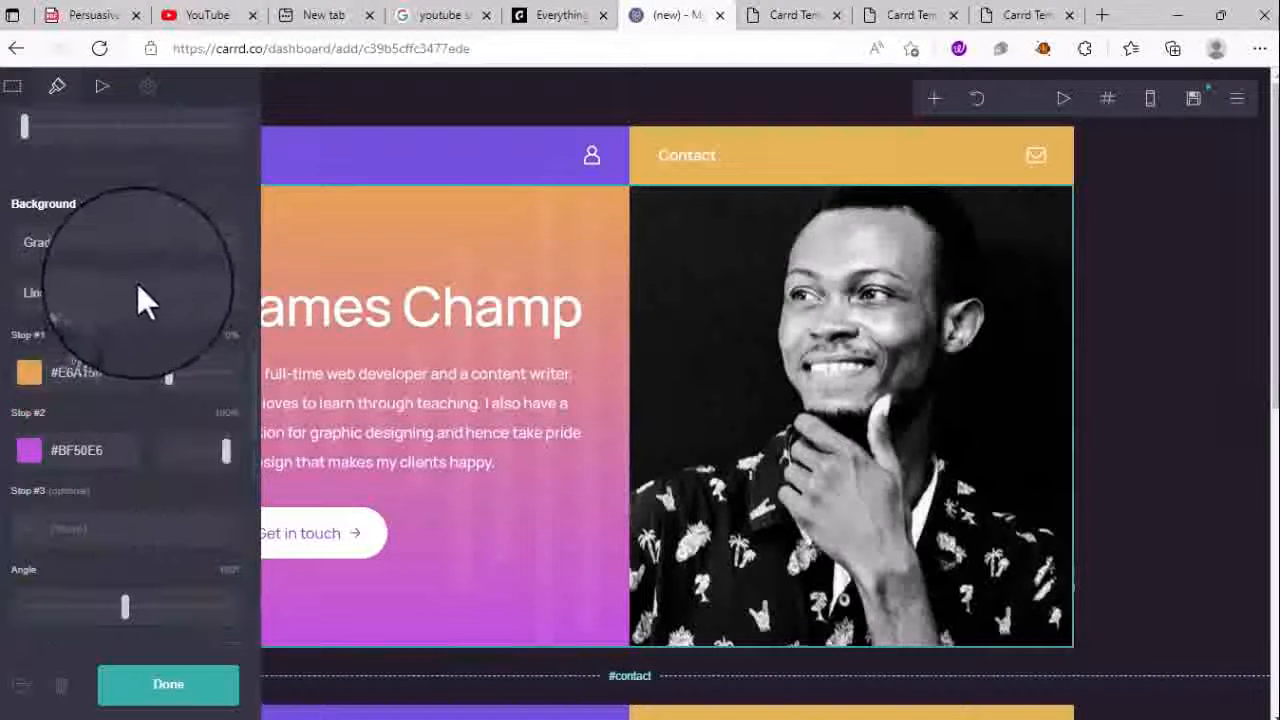
left_click(30, 451)
left_click(30, 488)
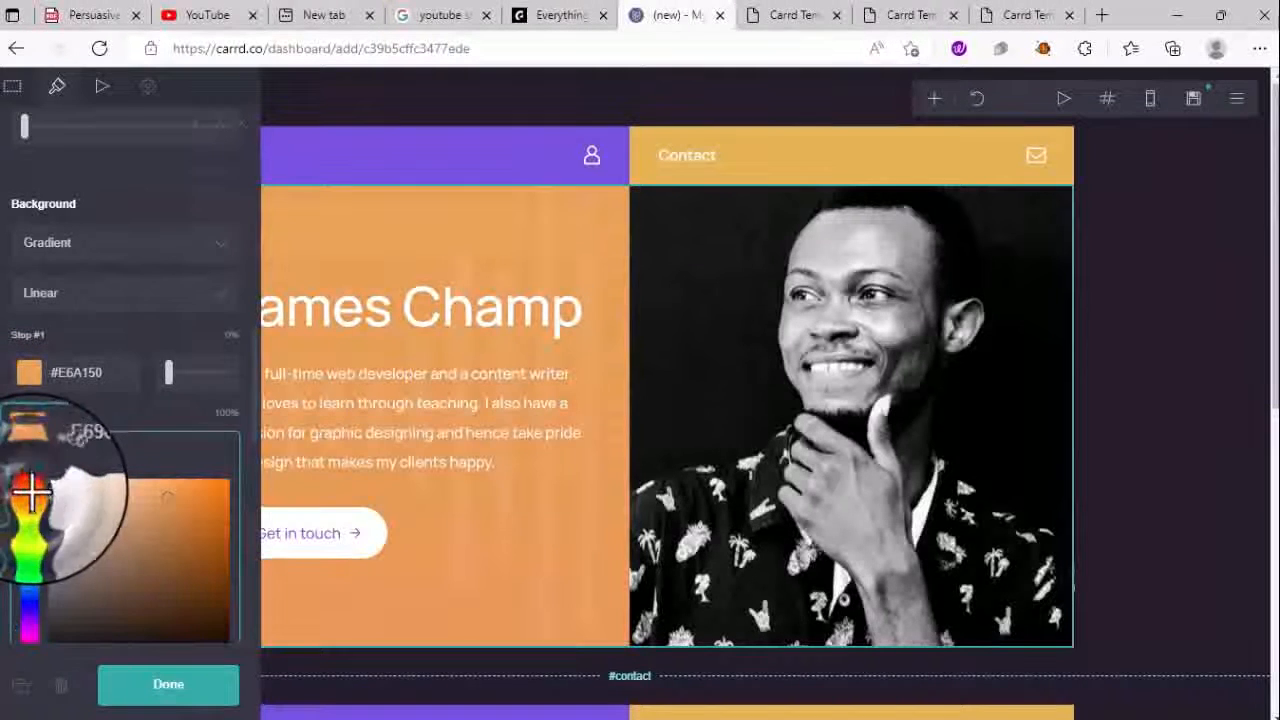
left_click(215, 530)
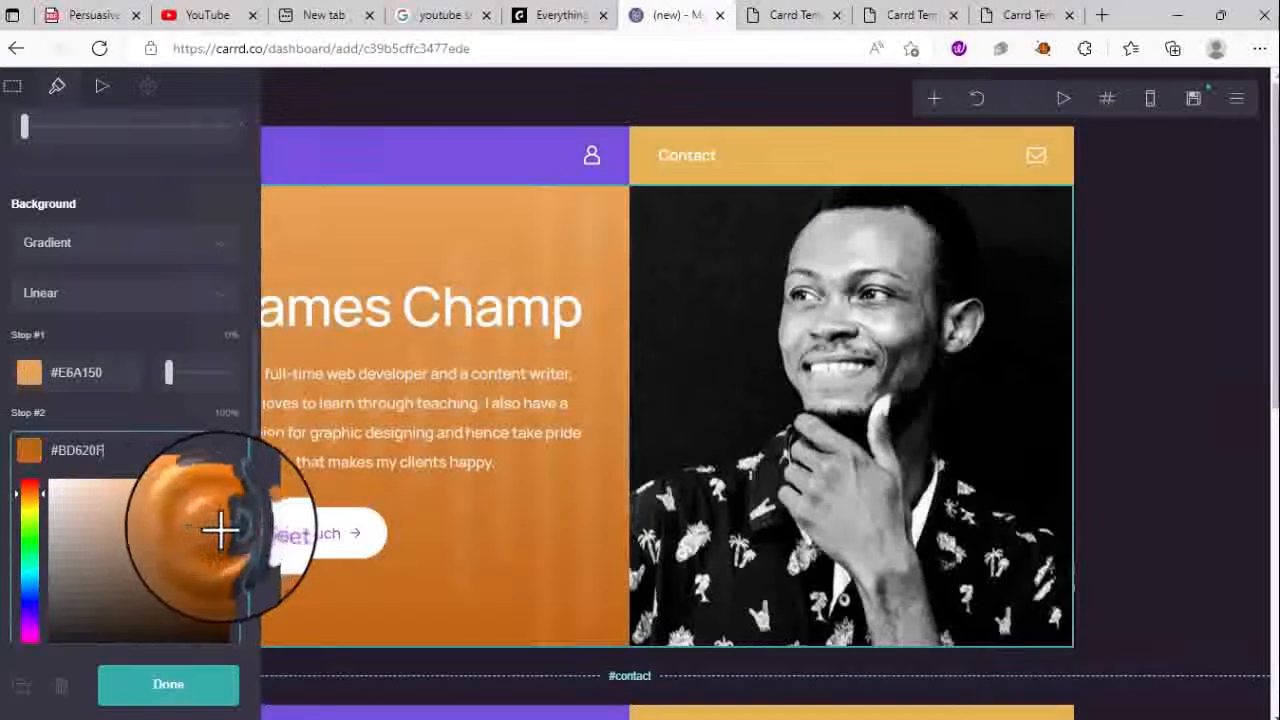
left_click(215, 563)
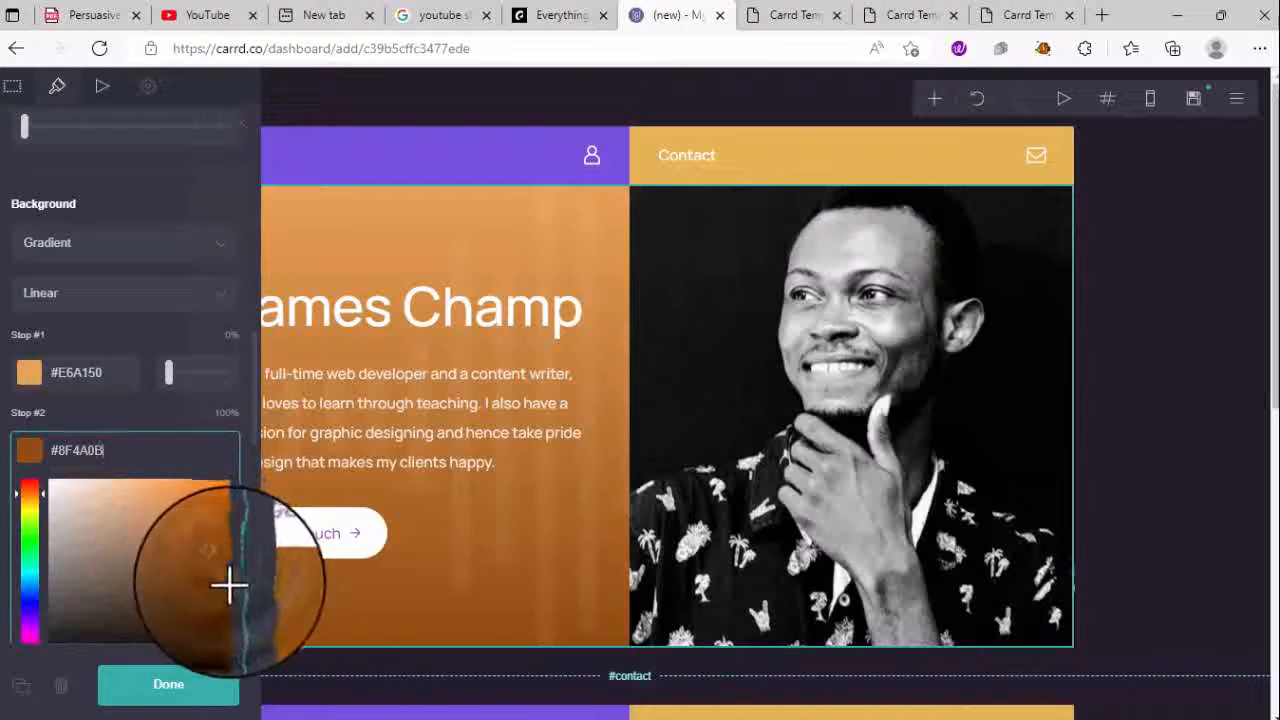
left_click(229, 583)
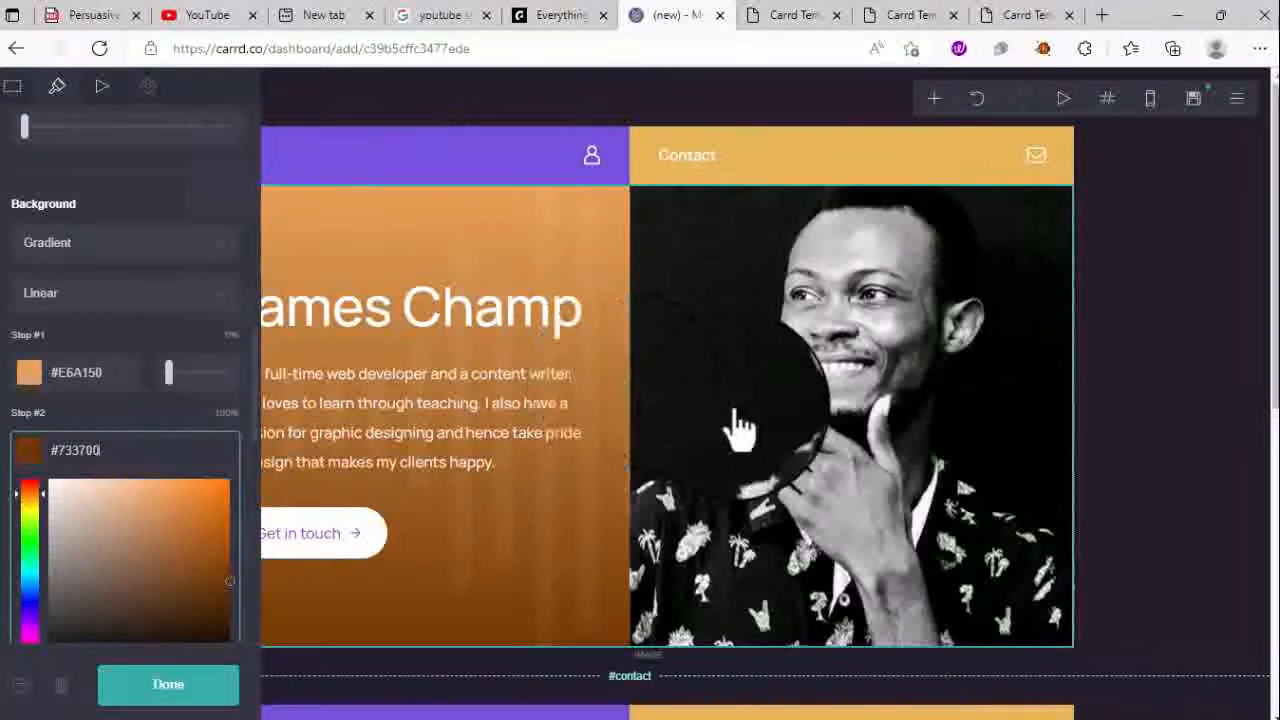
left_click(735, 430)
left_click(540, 258)
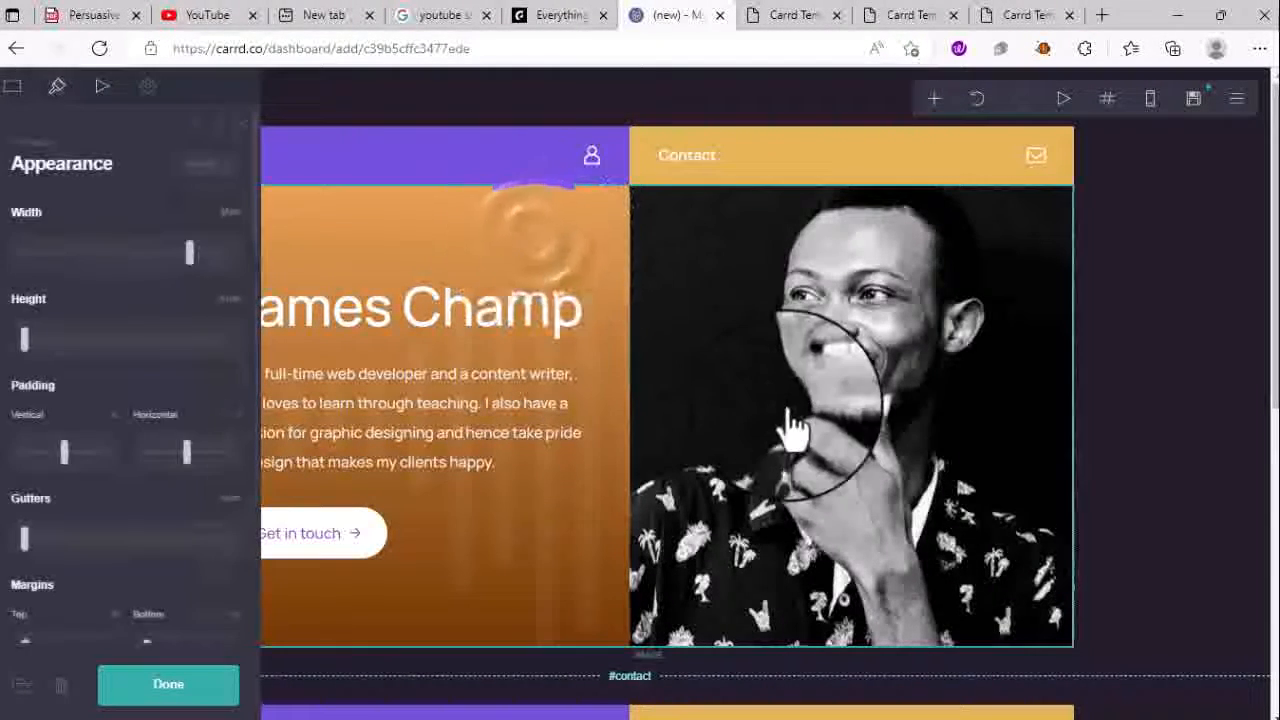
left_click(794, 429)
left_click(491, 158)
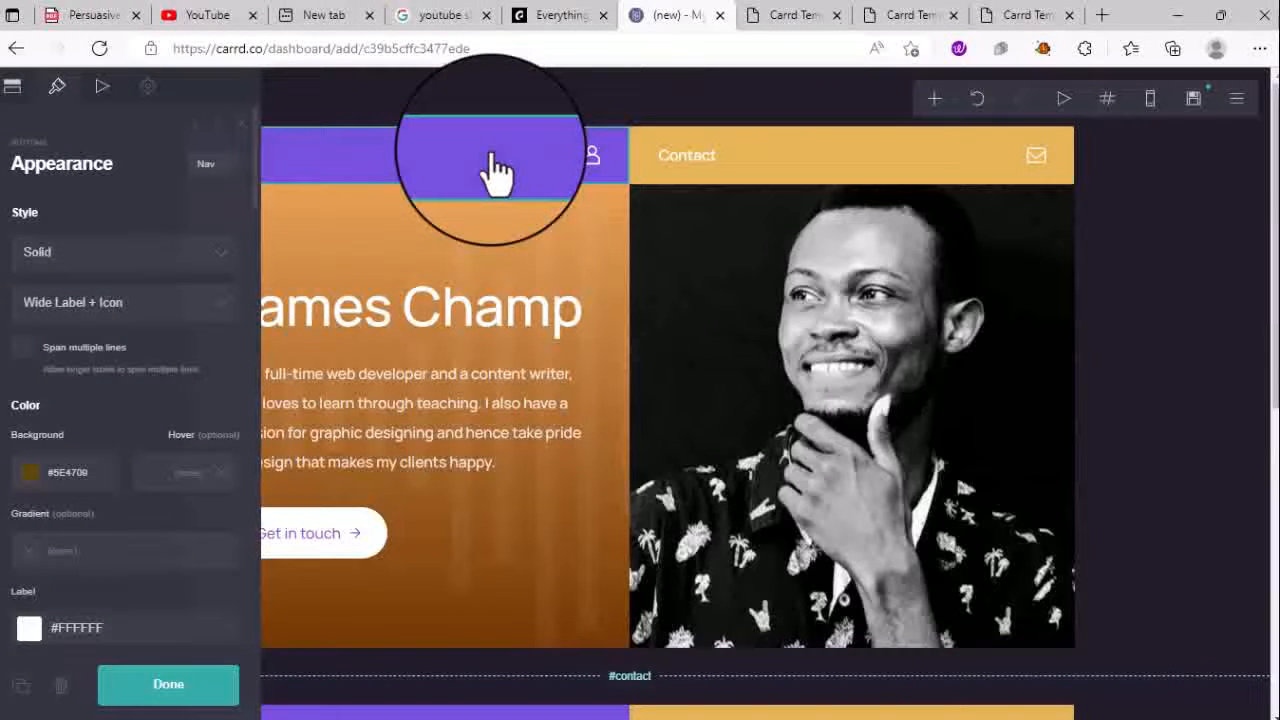
left_click(491, 158)
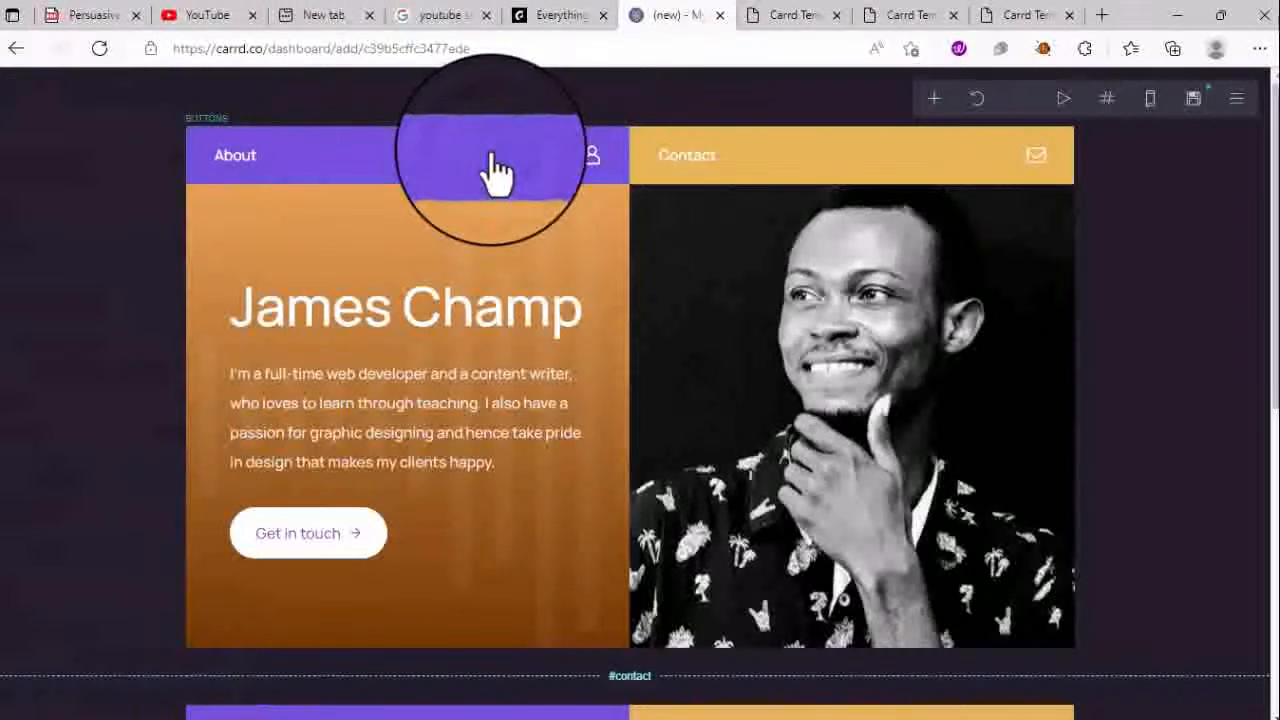
left_click(491, 158)
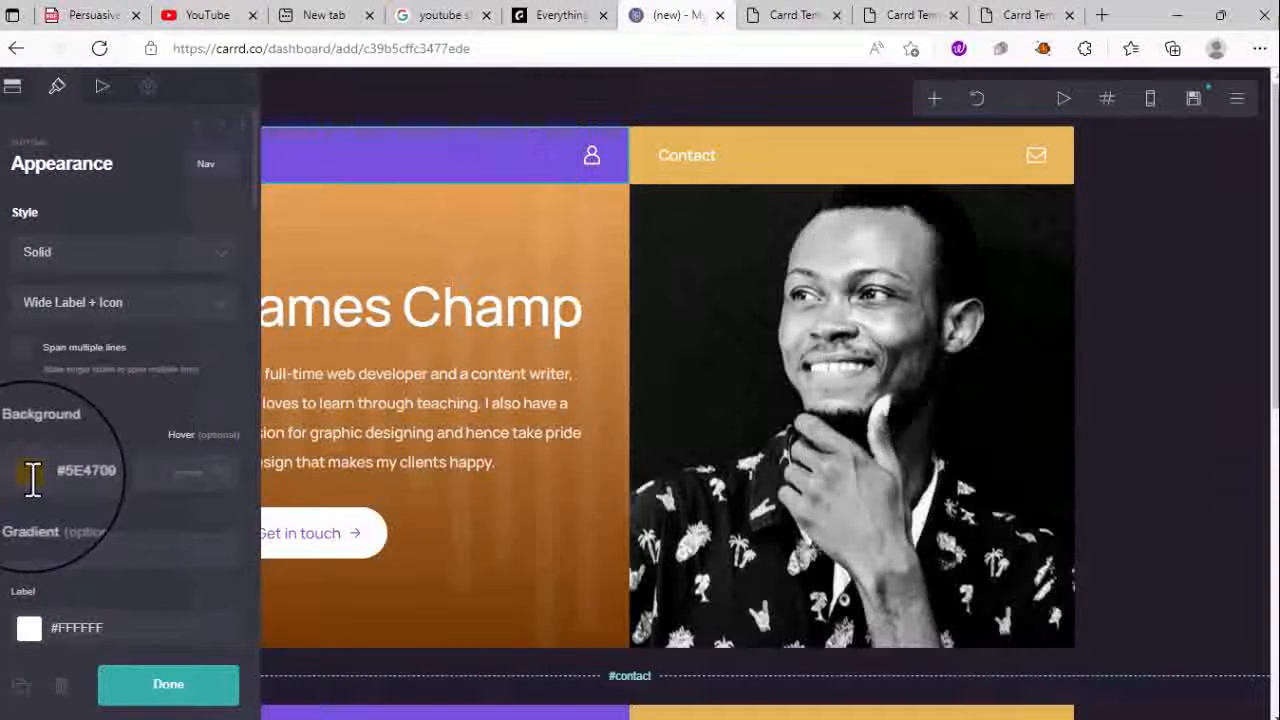
left_click(486, 170)
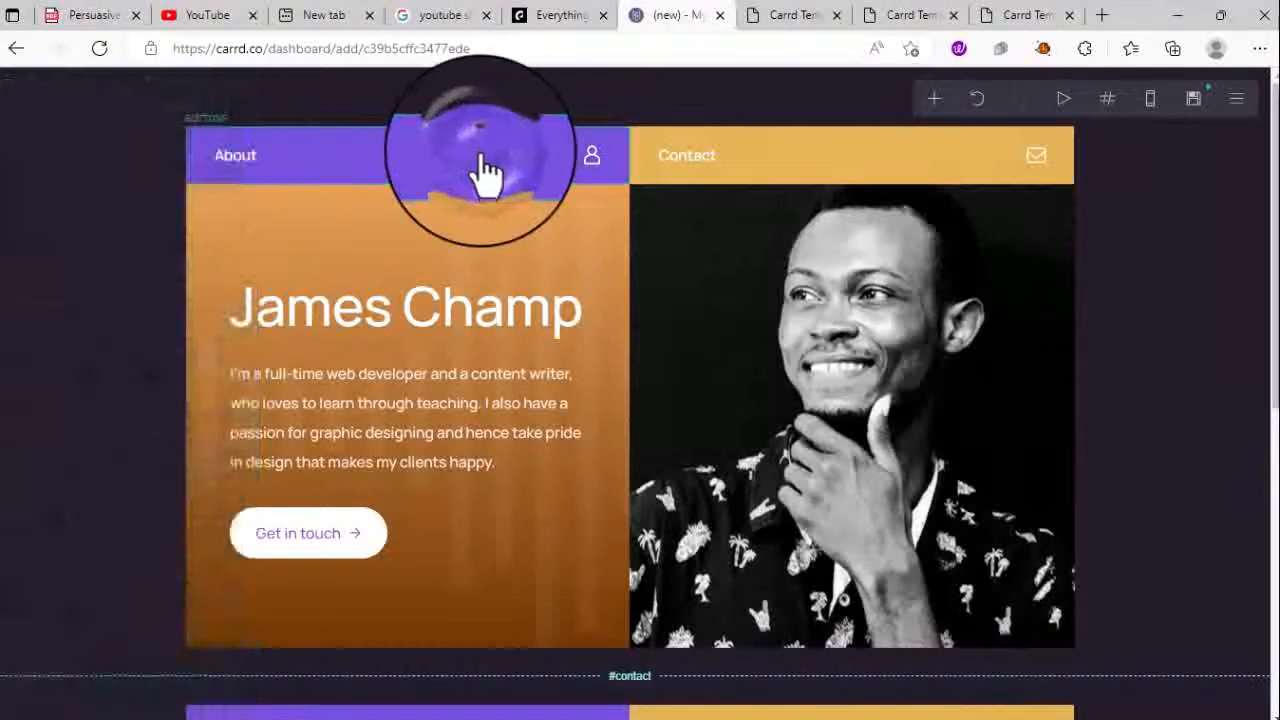
left_click(485, 170)
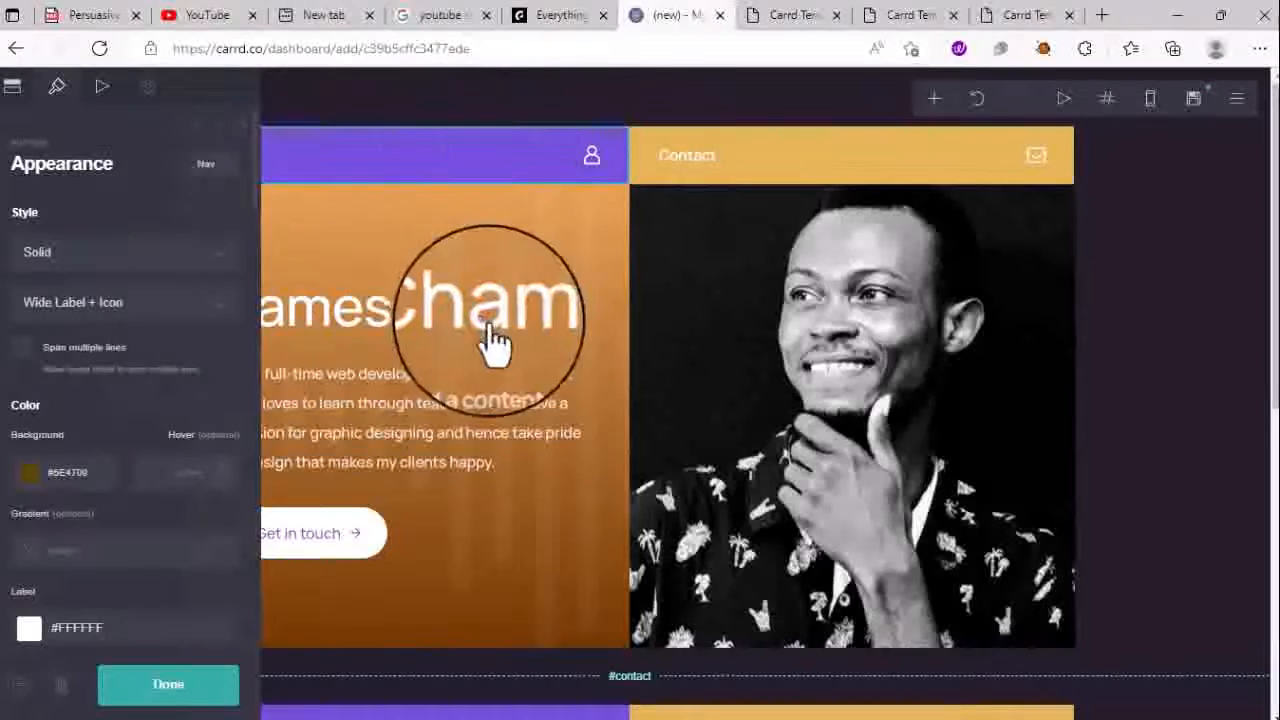
left_click(614, 170)
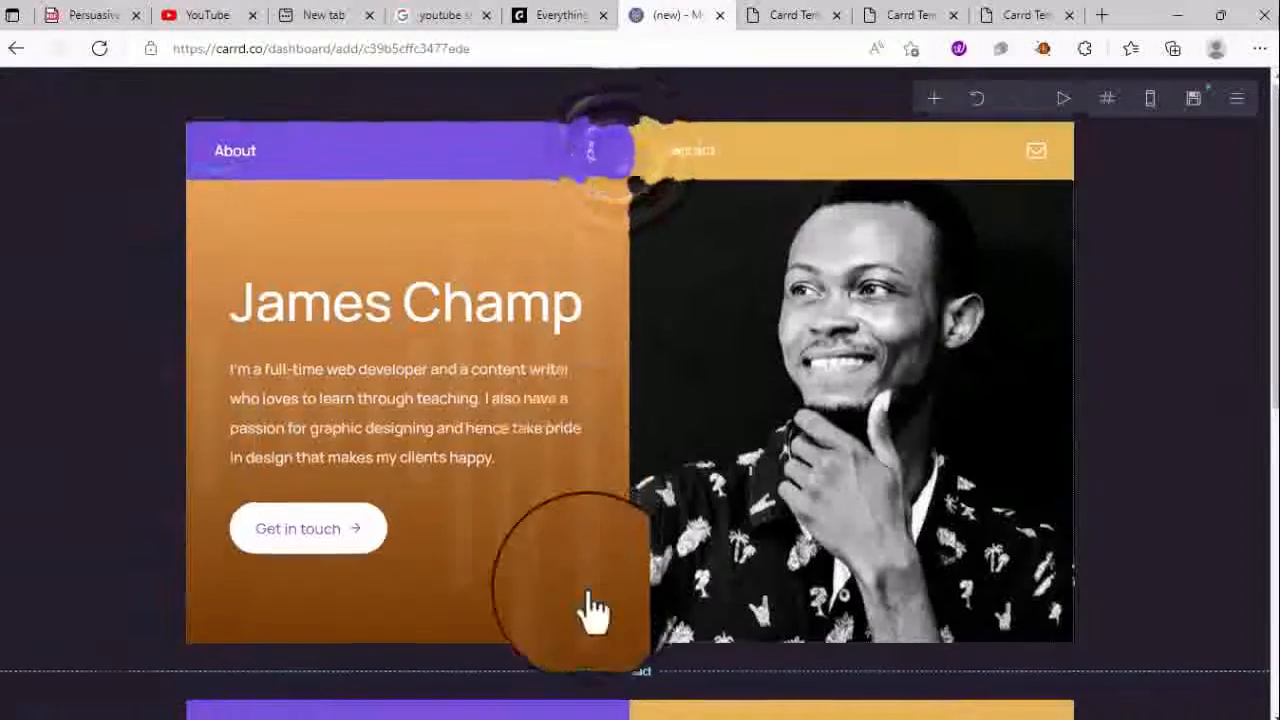
- Select the contact section's grey placeholder image and begin replacing it with an upload
scroll(588, 597, "down", 6)
scroll(588, 597, "up", 6)
scroll(590, 610, "down", 6)
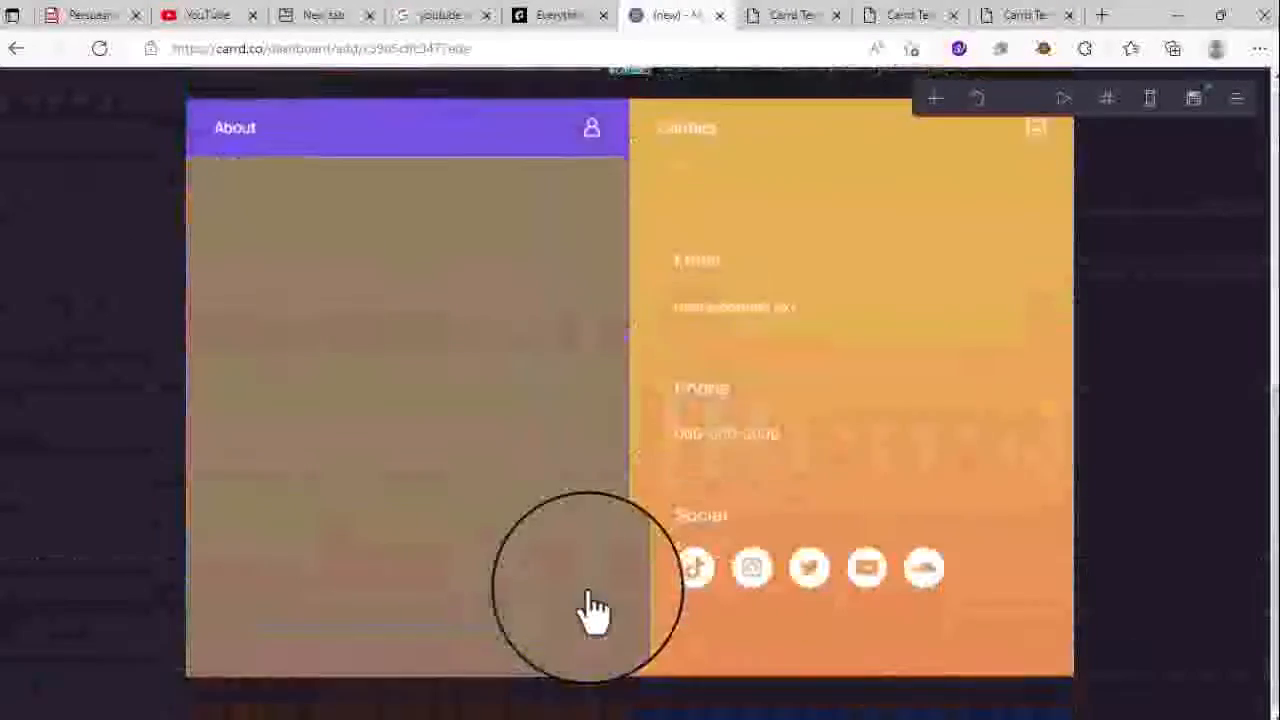
left_click(530, 455)
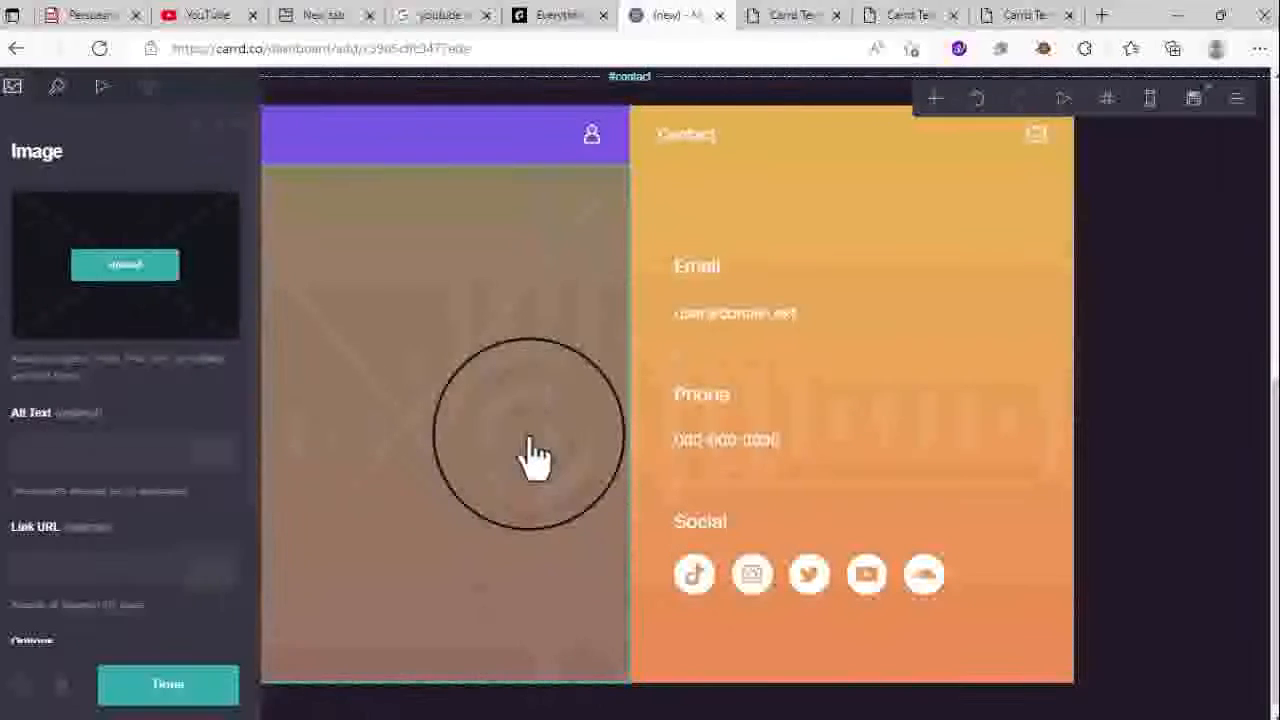
left_click(160, 283)
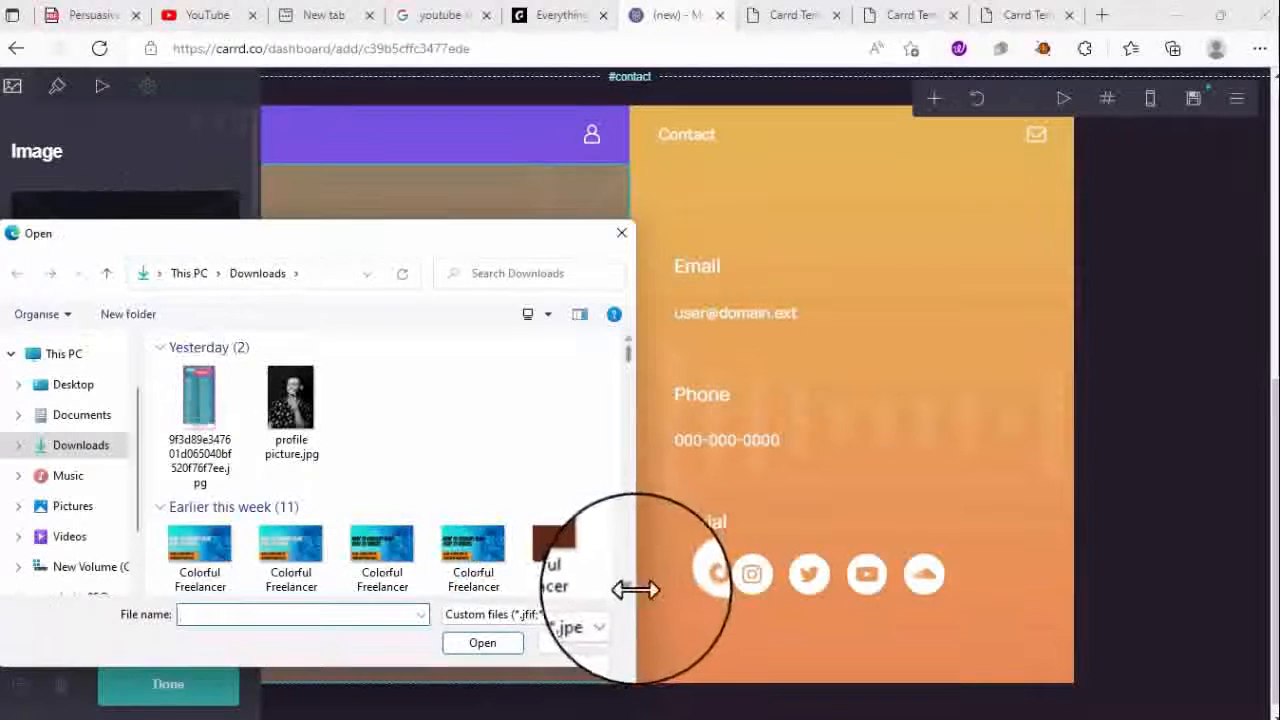
- Upload pexels-anna-nekrashevich-6203795.jpg, enlarge the crop area and accept it
scroll(624, 590, "down", 5)
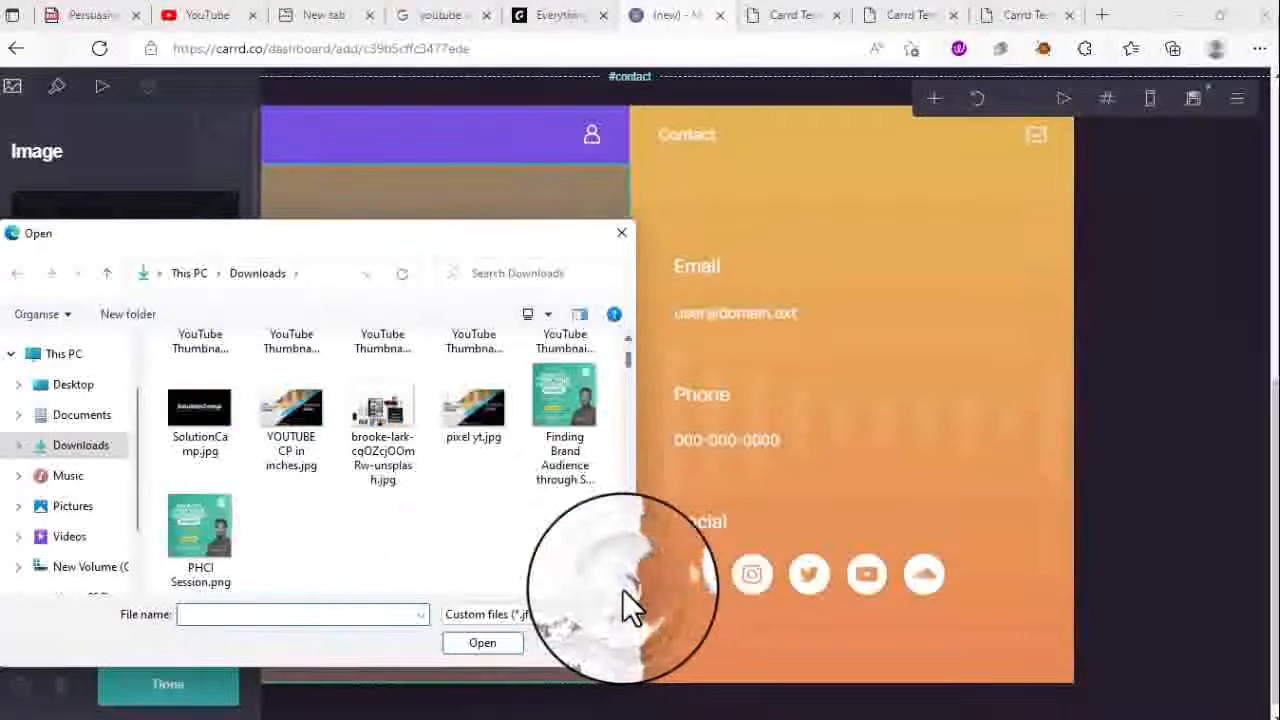
scroll(622, 589, "down", 10)
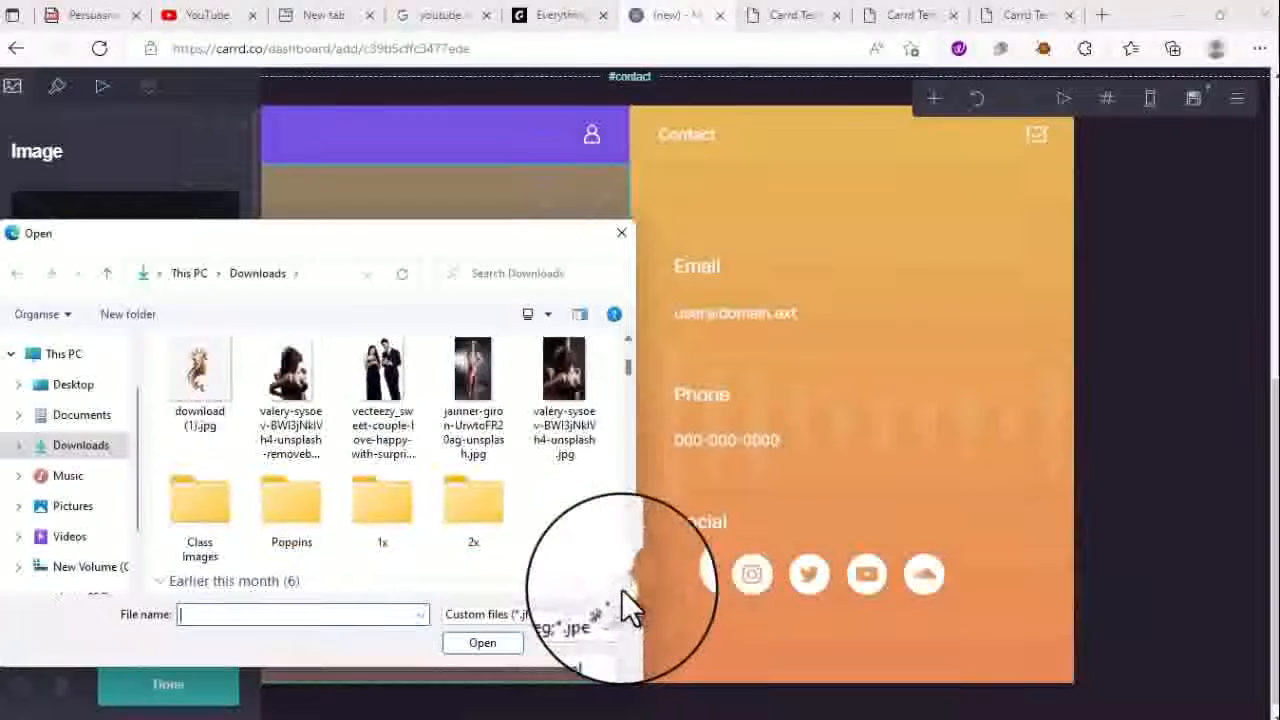
scroll(622, 589, "down", 8)
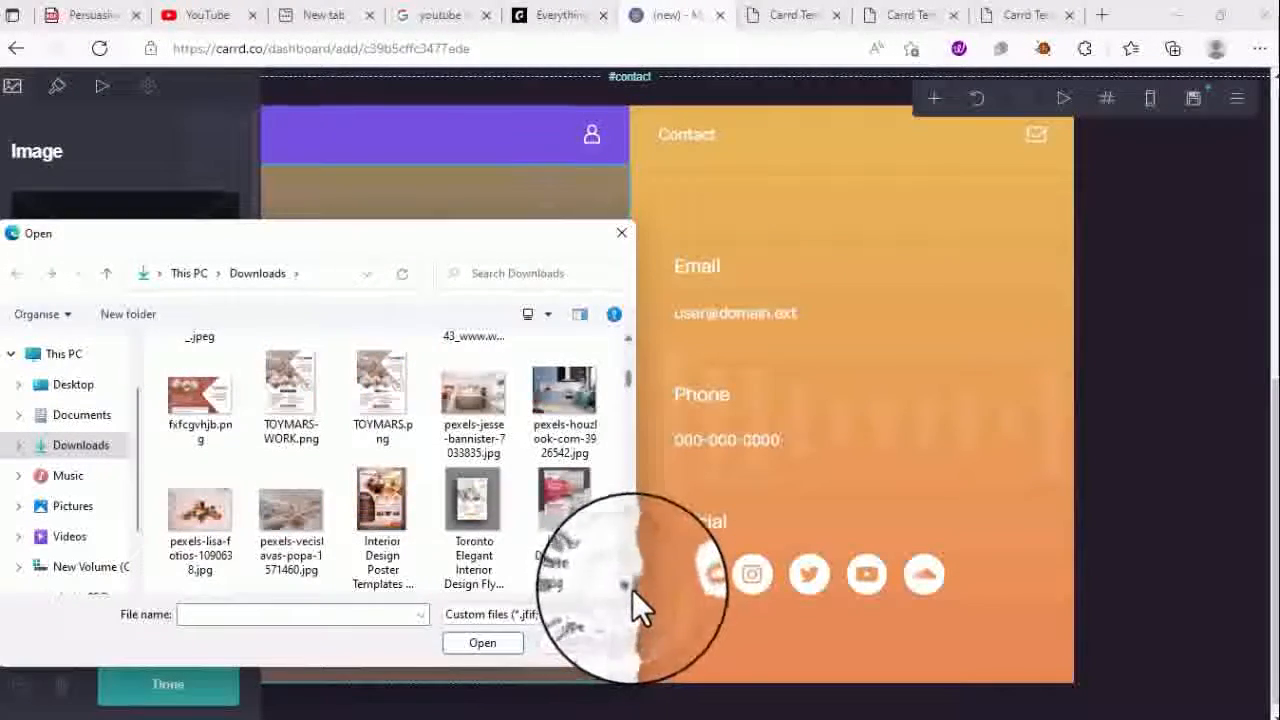
scroll(632, 589, "down", 3)
scroll(632, 588, "down", 6)
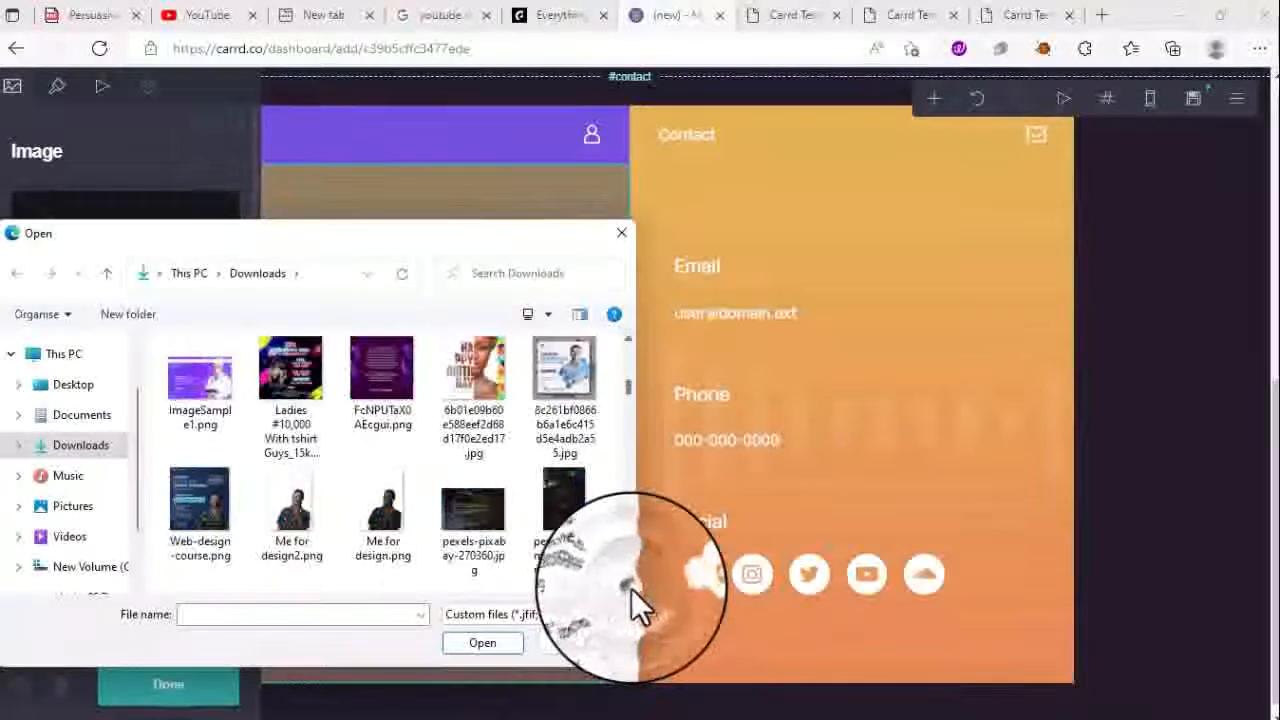
scroll(631, 588, "down", 2)
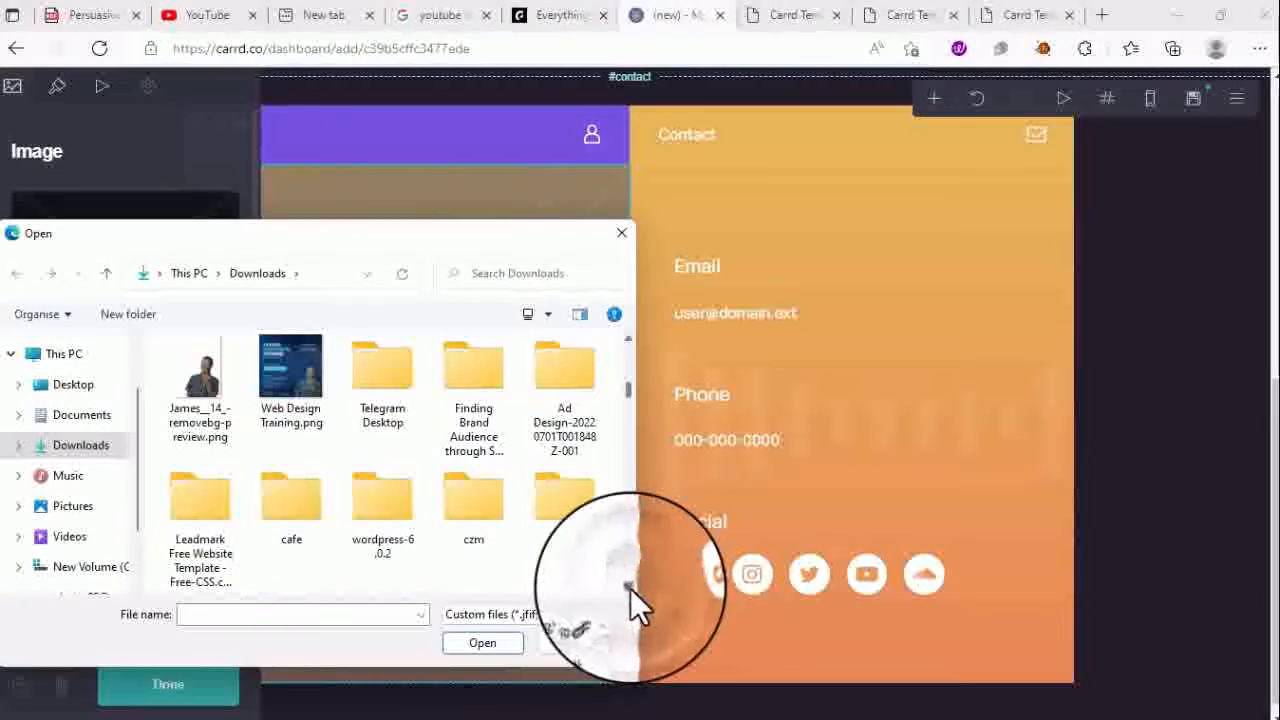
scroll(630, 588, "down", 5)
scroll(630, 588, "down", 6)
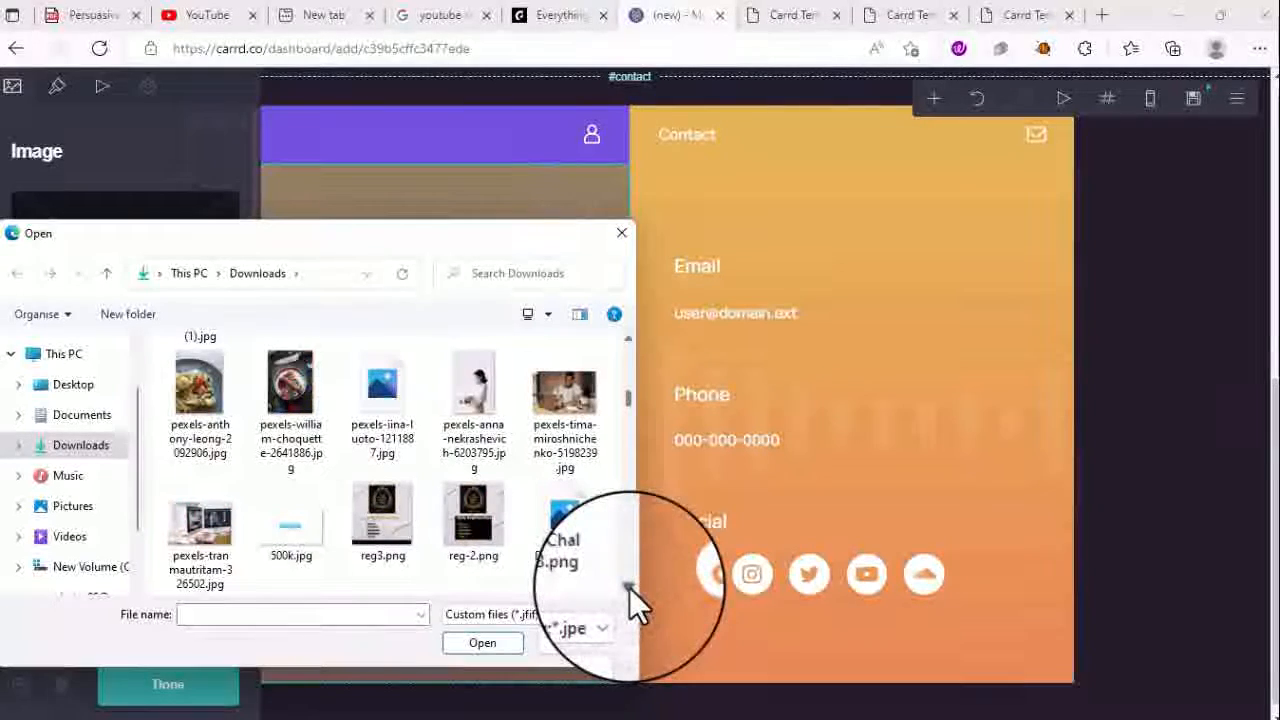
left_click(473, 375)
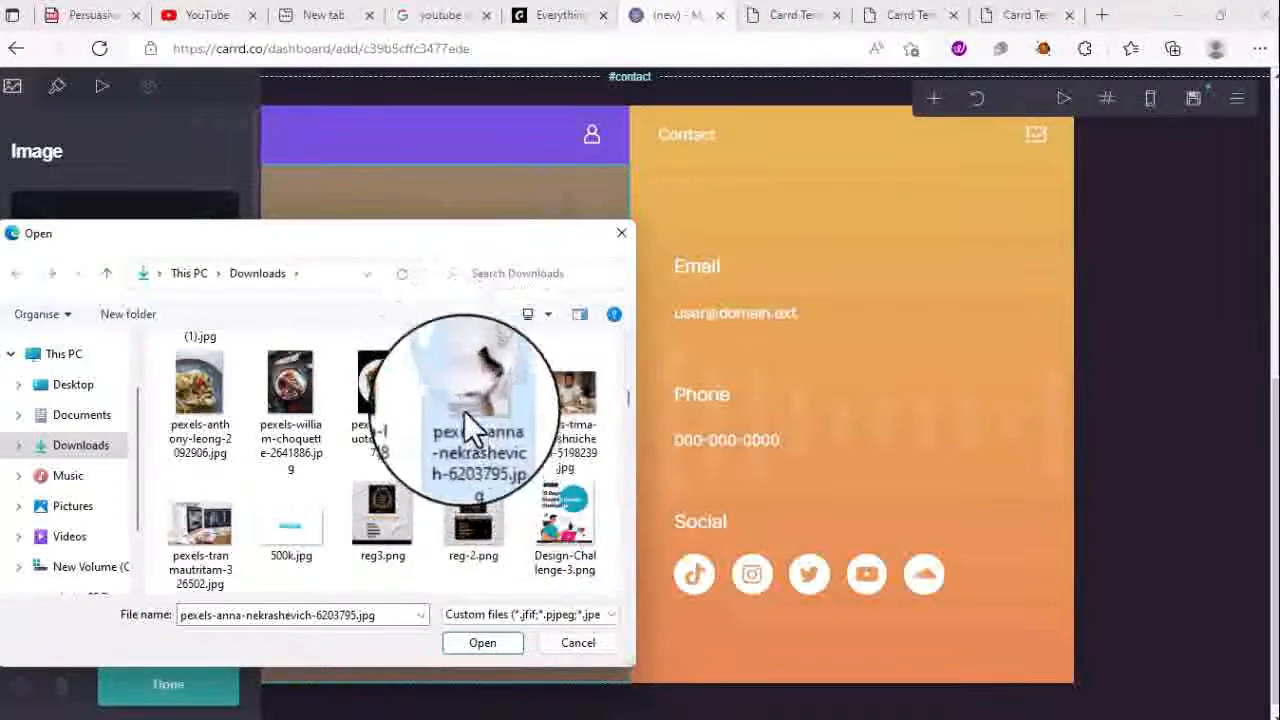
left_click(466, 641)
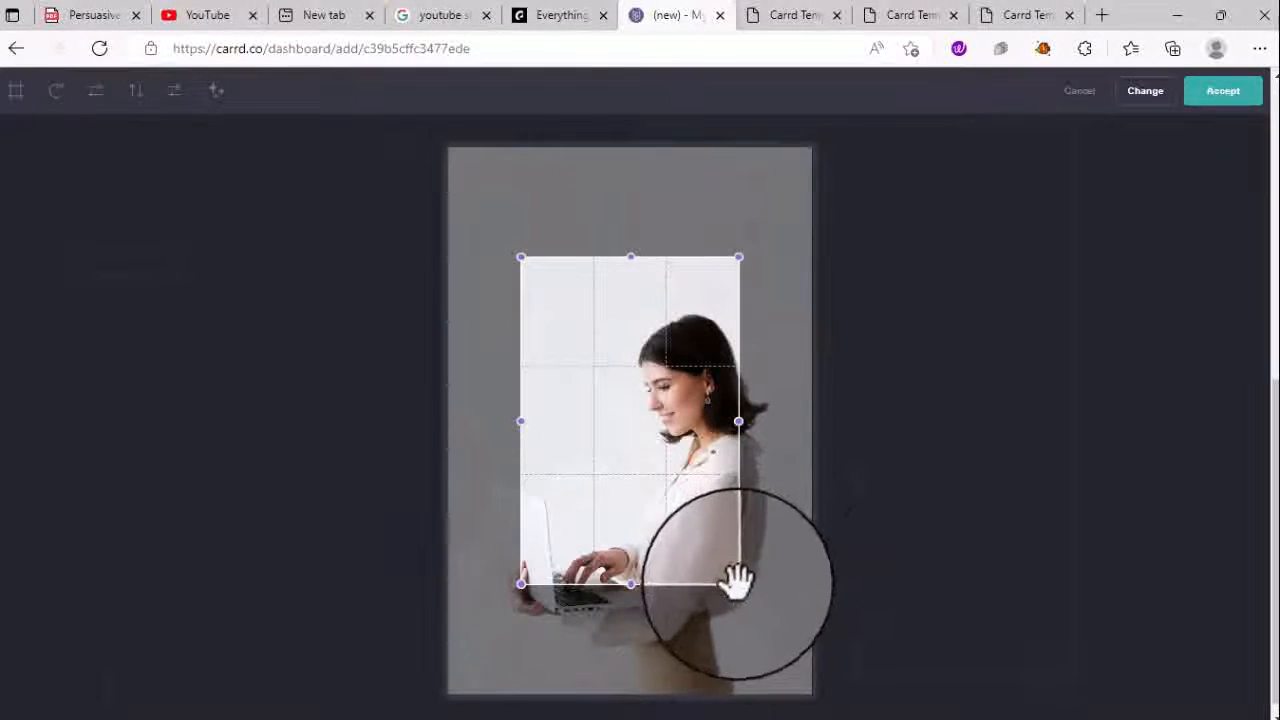
left_click_drag(738, 587, 815, 683)
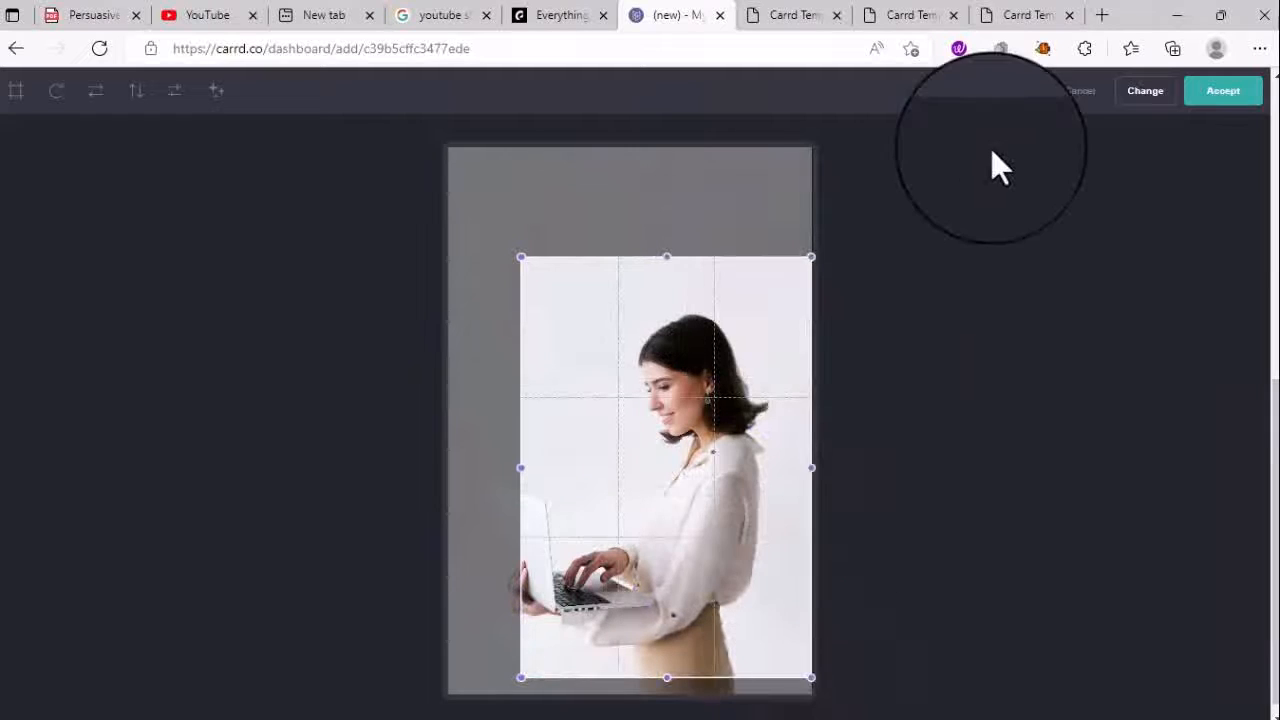
left_click(1232, 103)
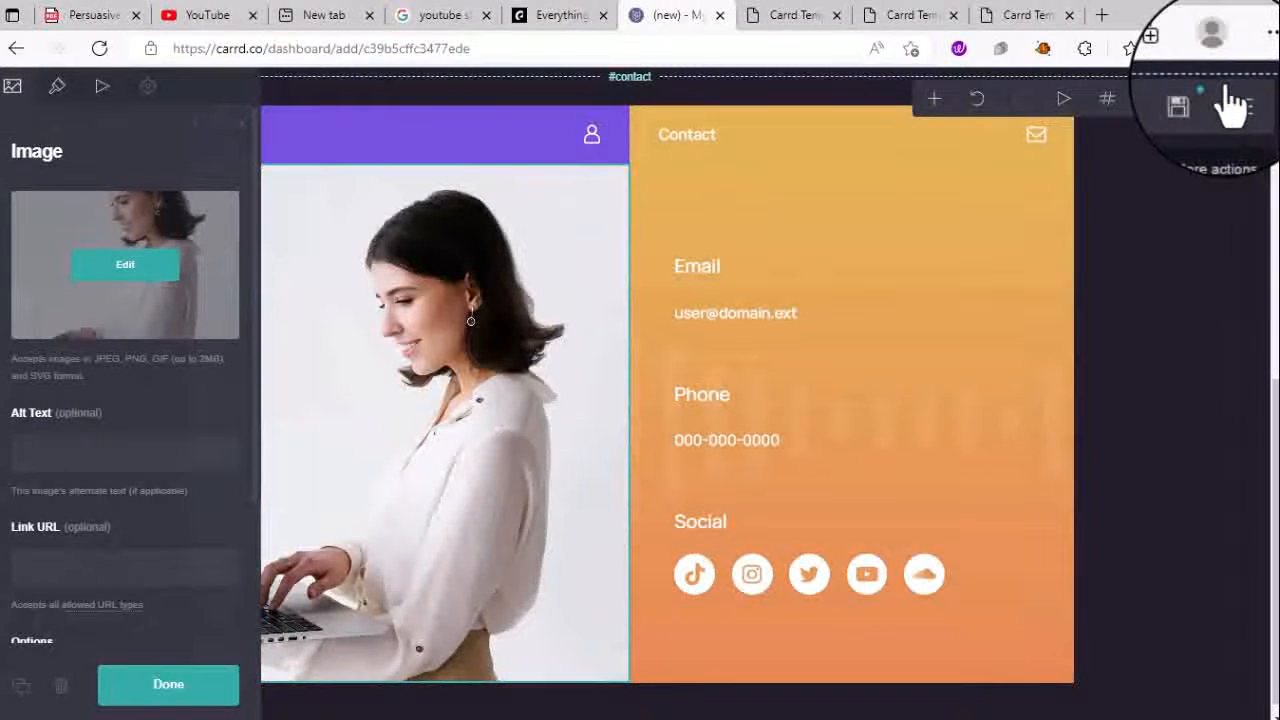
- Replace the address inside the email paragraph's mailto link with the owner's Gmail address
left_click(758, 343)
left_click(762, 338)
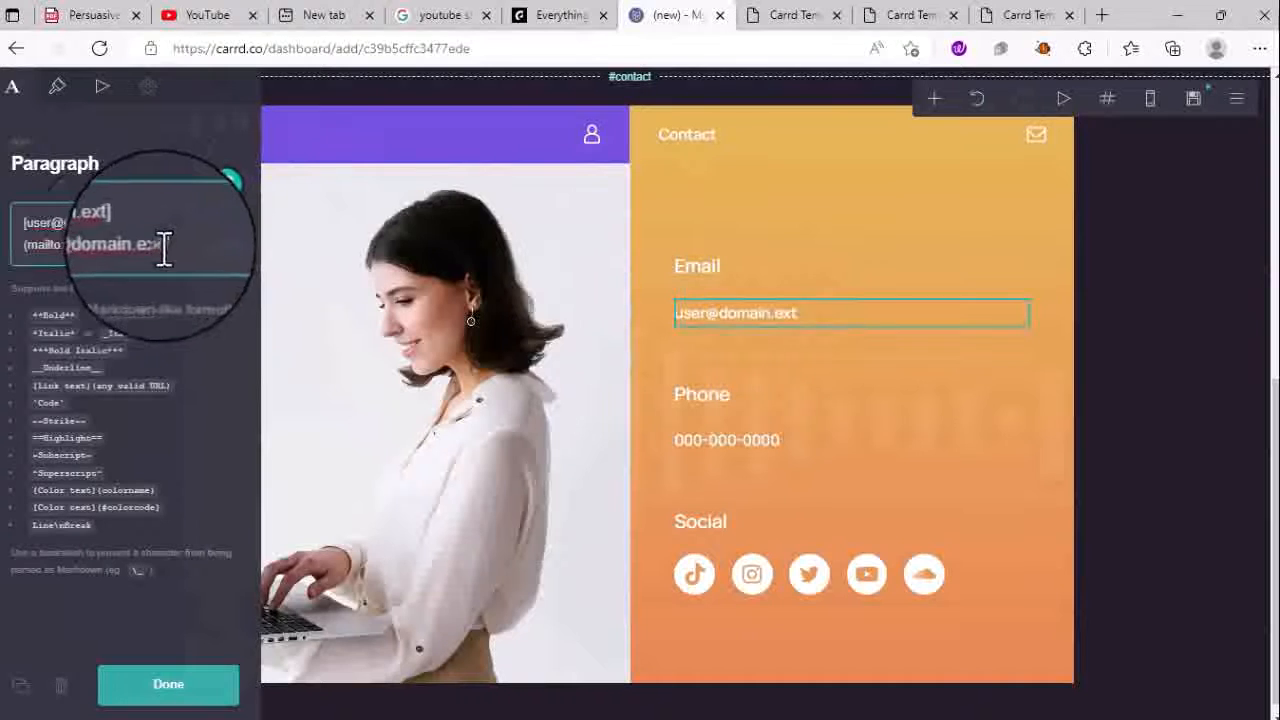
left_click_drag(164, 250, 69, 245)
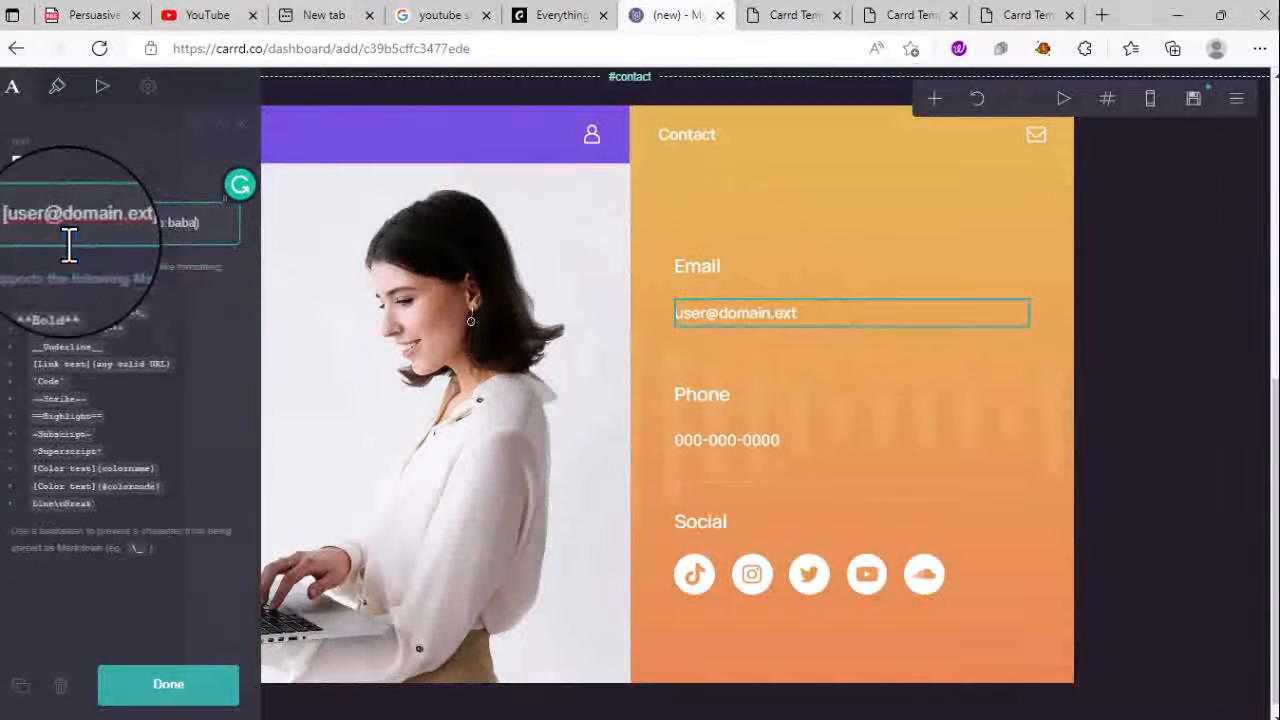
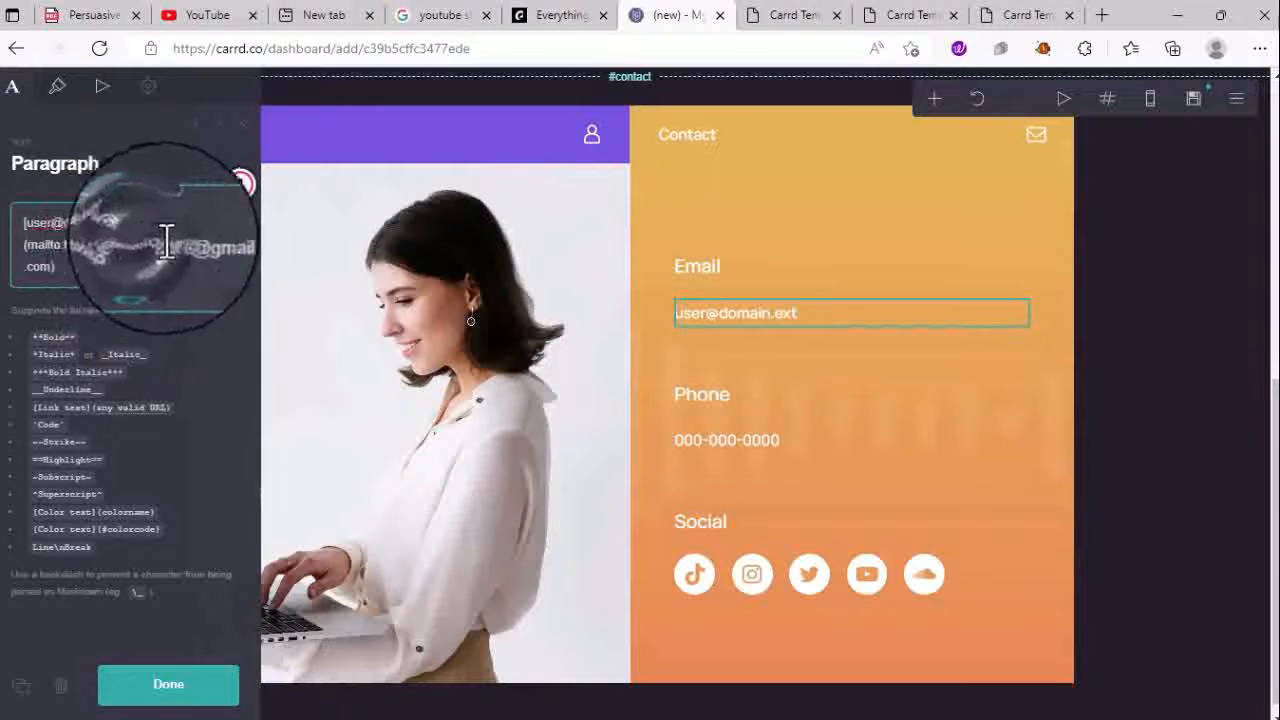
left_click(786, 366)
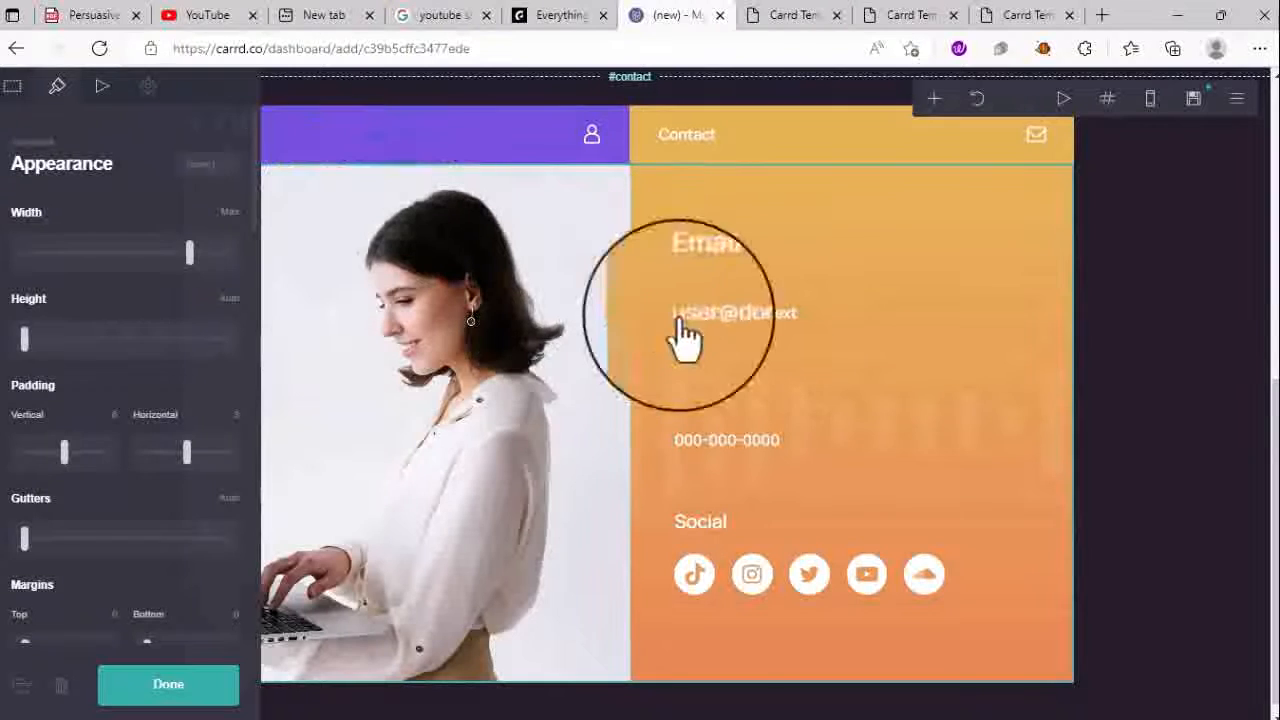
left_click(722, 320)
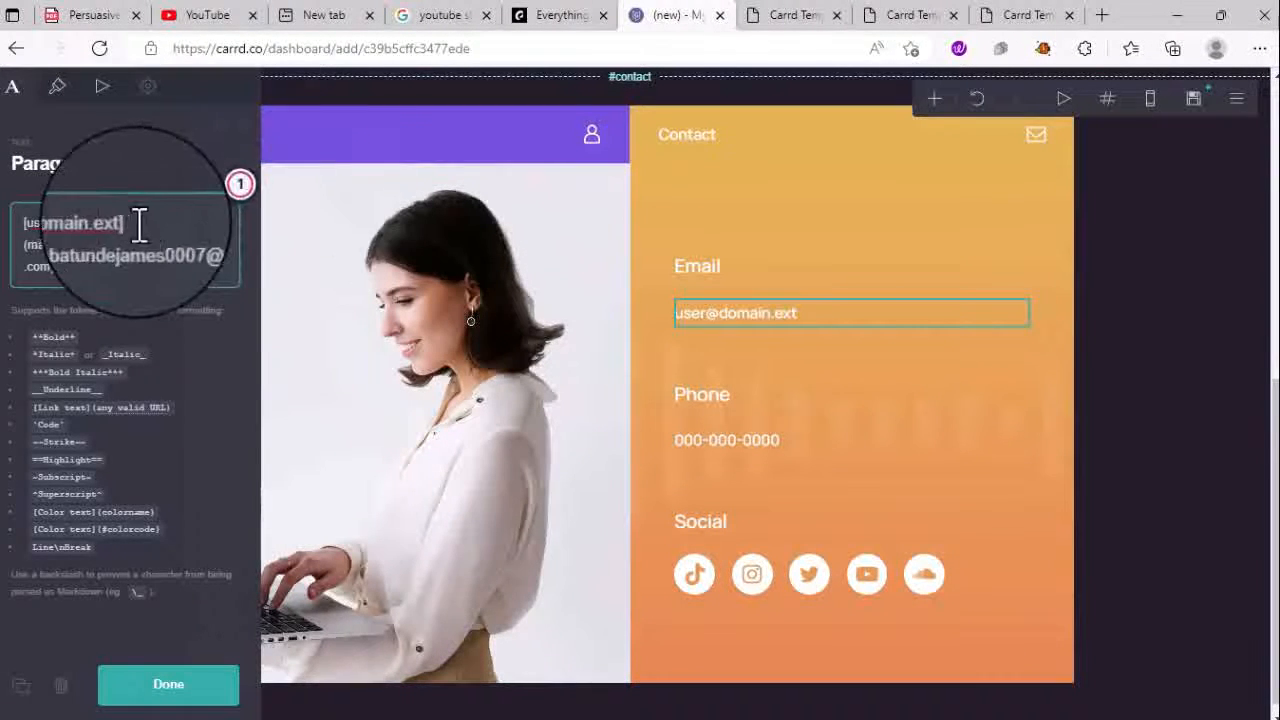
left_click_drag(125, 223, 92, 220)
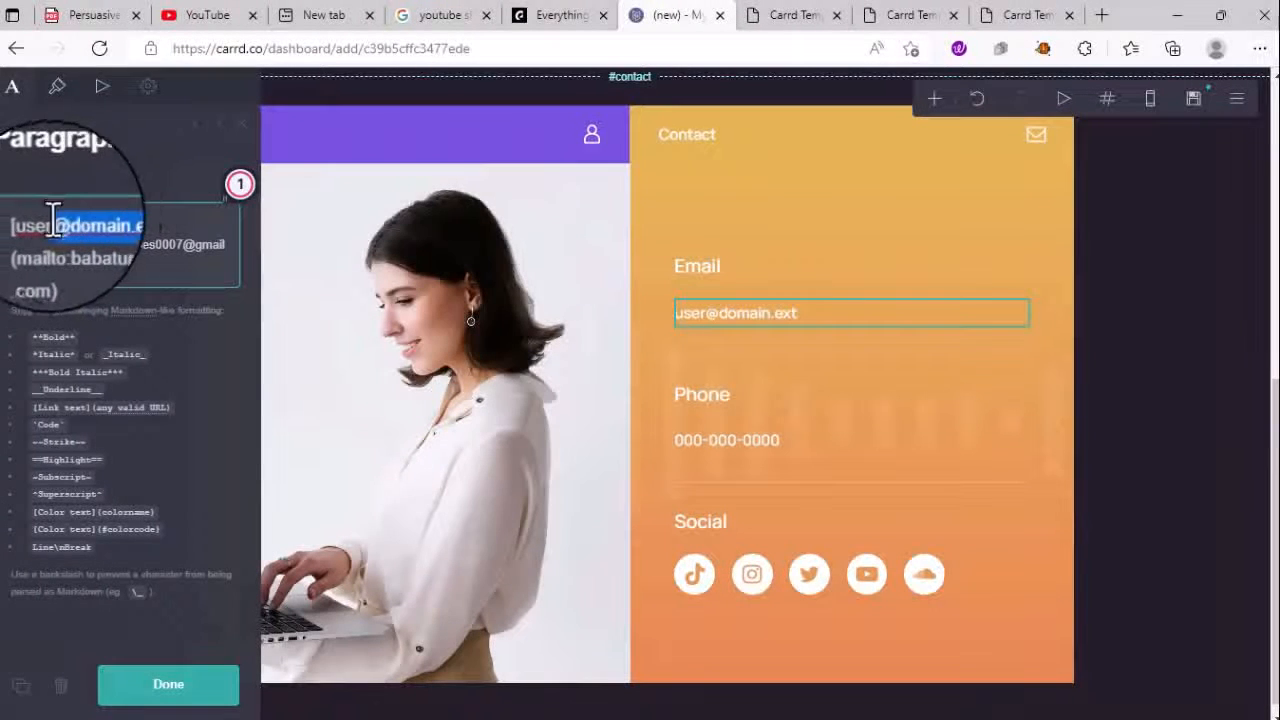
left_click_drag(53, 222, 30, 223)
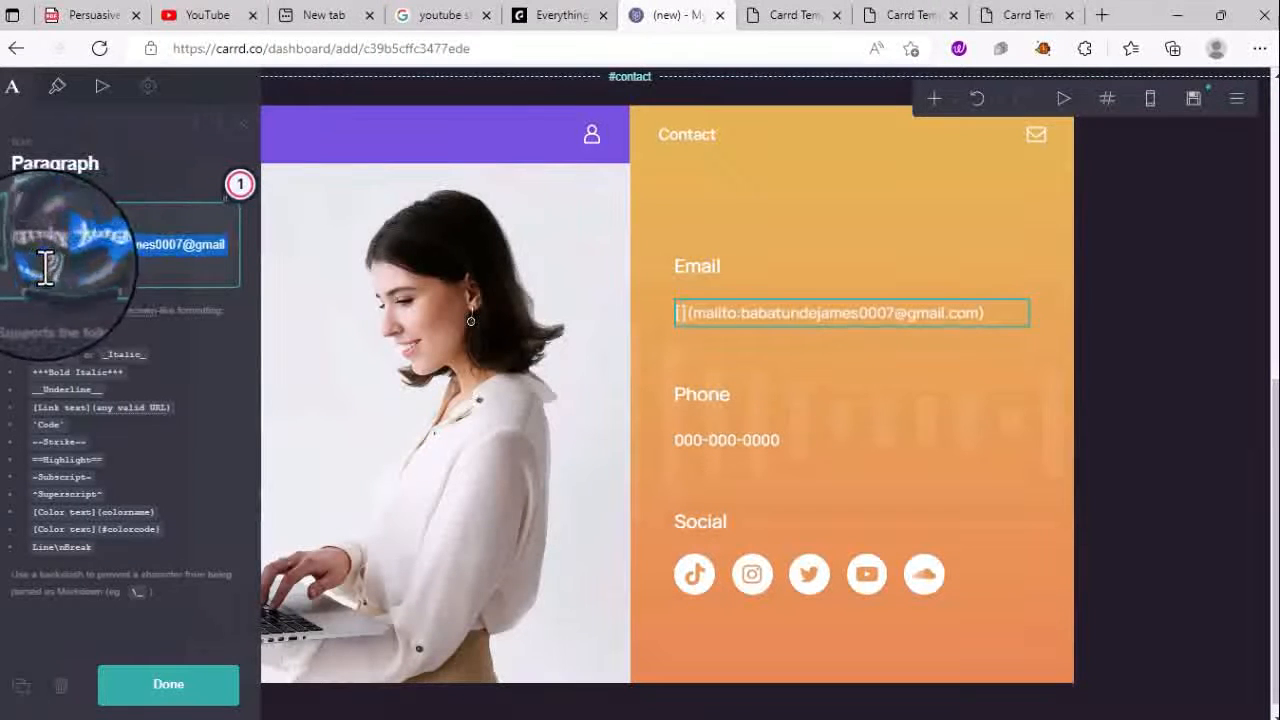
key("BackSpace")
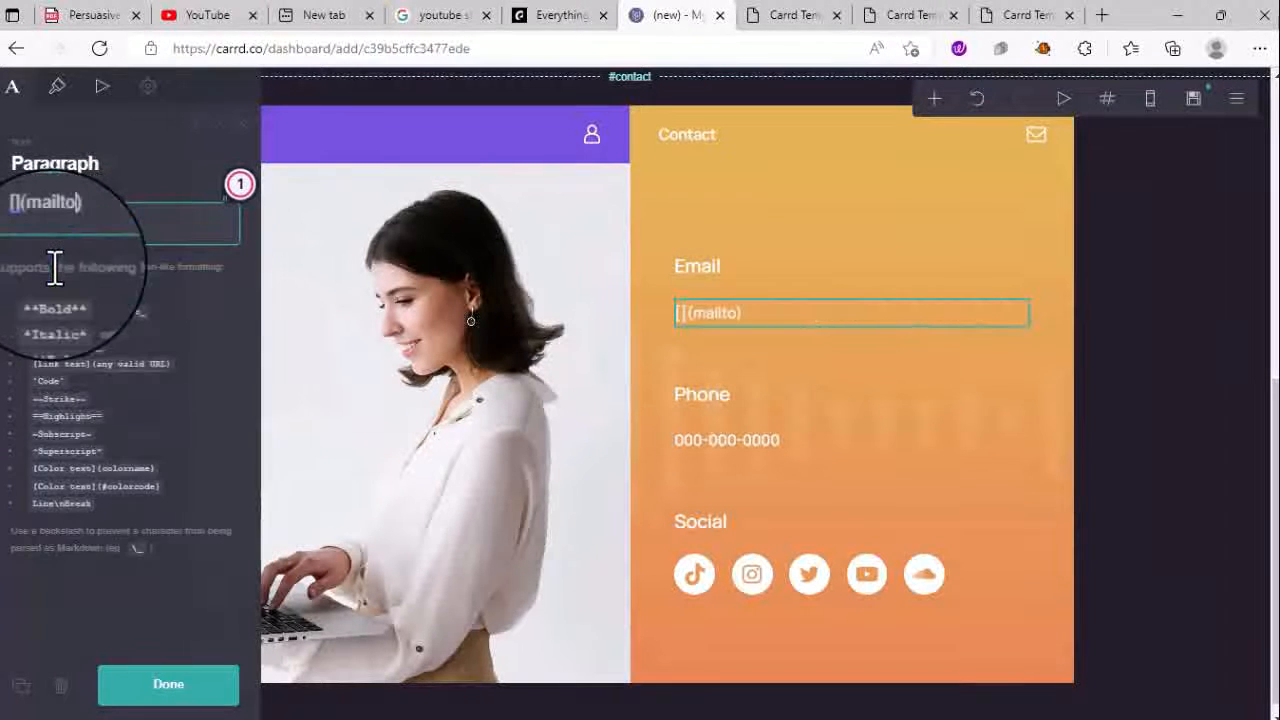
key("ctrl+v")
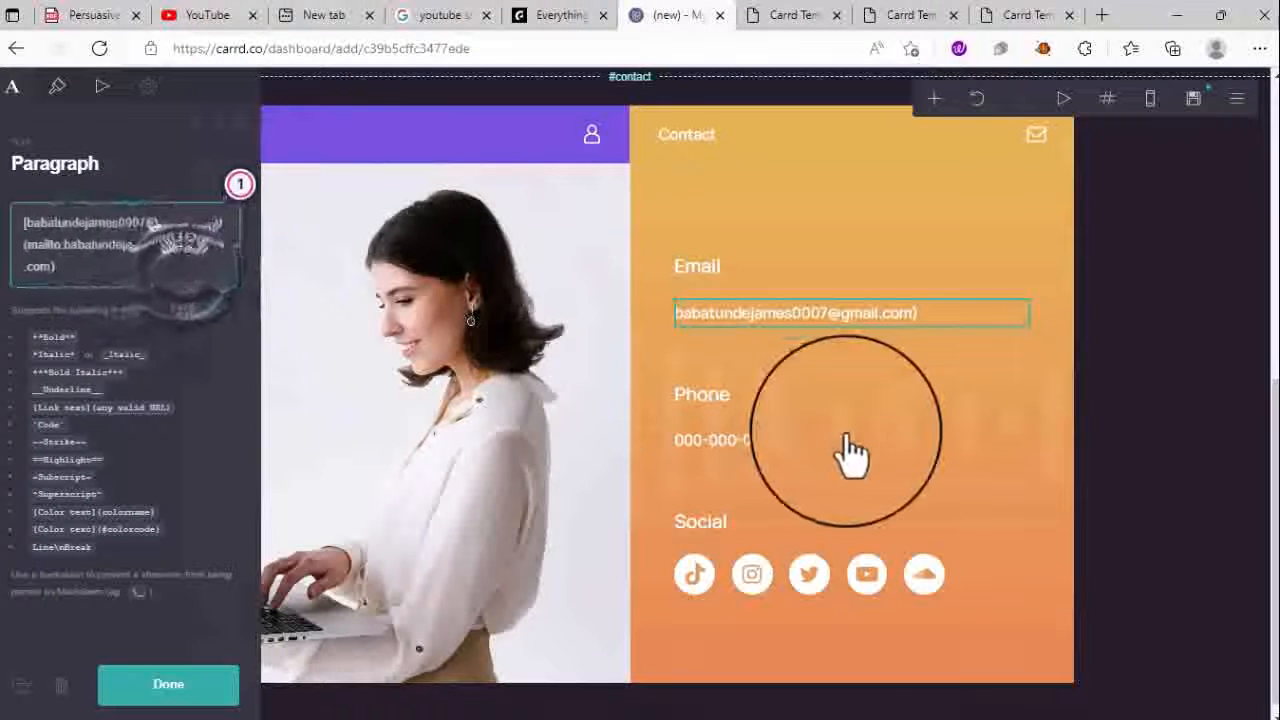
left_click(777, 405)
- Finish entering the owner's phone number in the contact paragraph
left_click(812, 445)
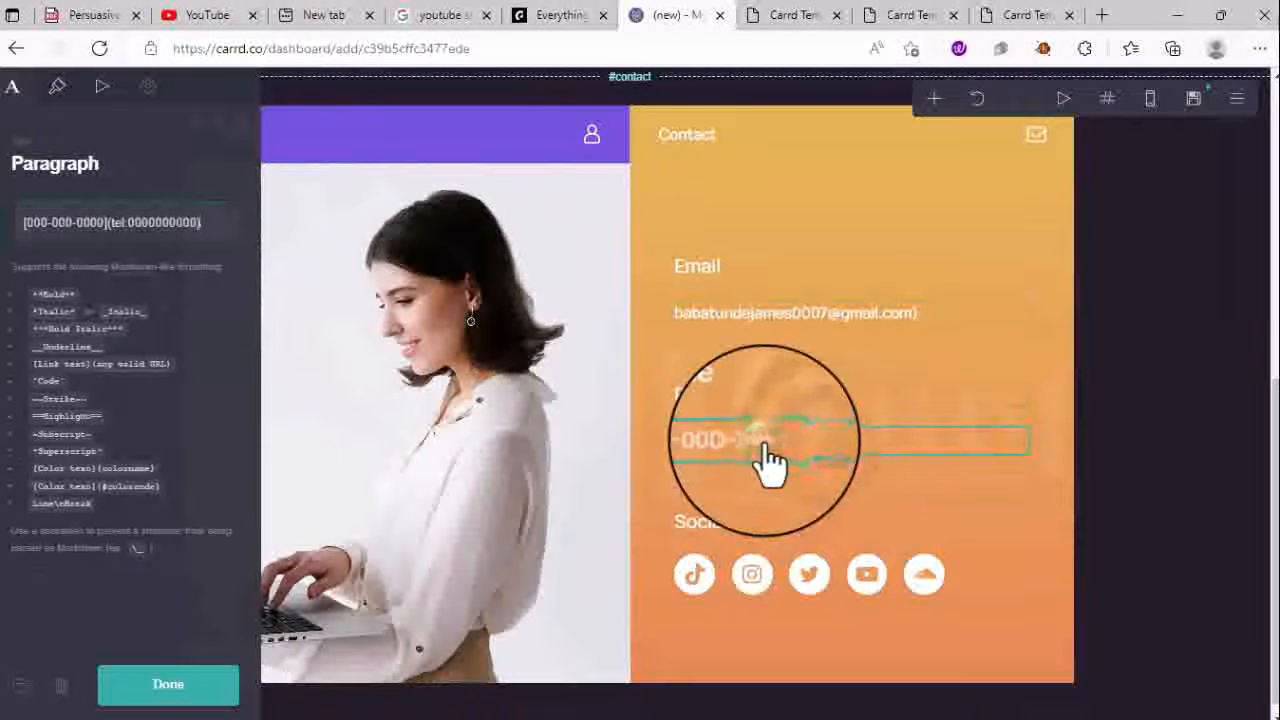
left_click(765, 445)
left_click(765, 445)
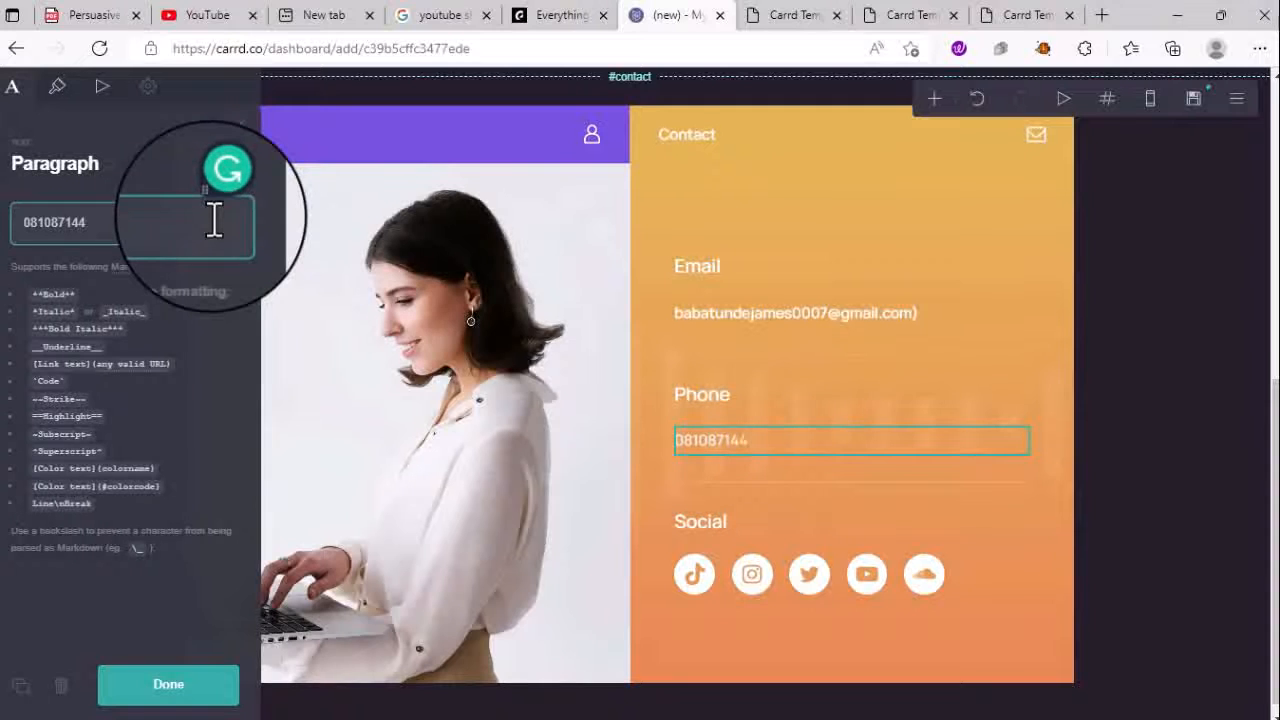
- Rename the Social heading to 'Social Media Handles'
left_click(733, 530)
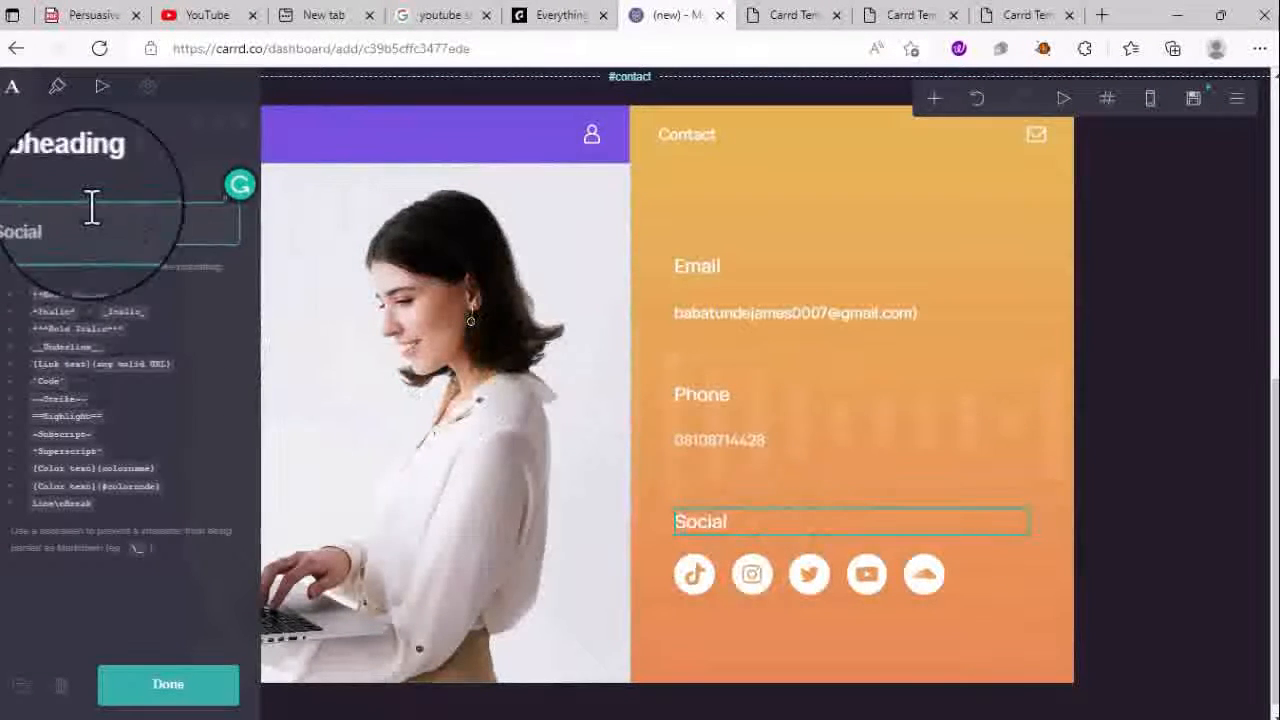
left_click(108, 222)
type("Media")
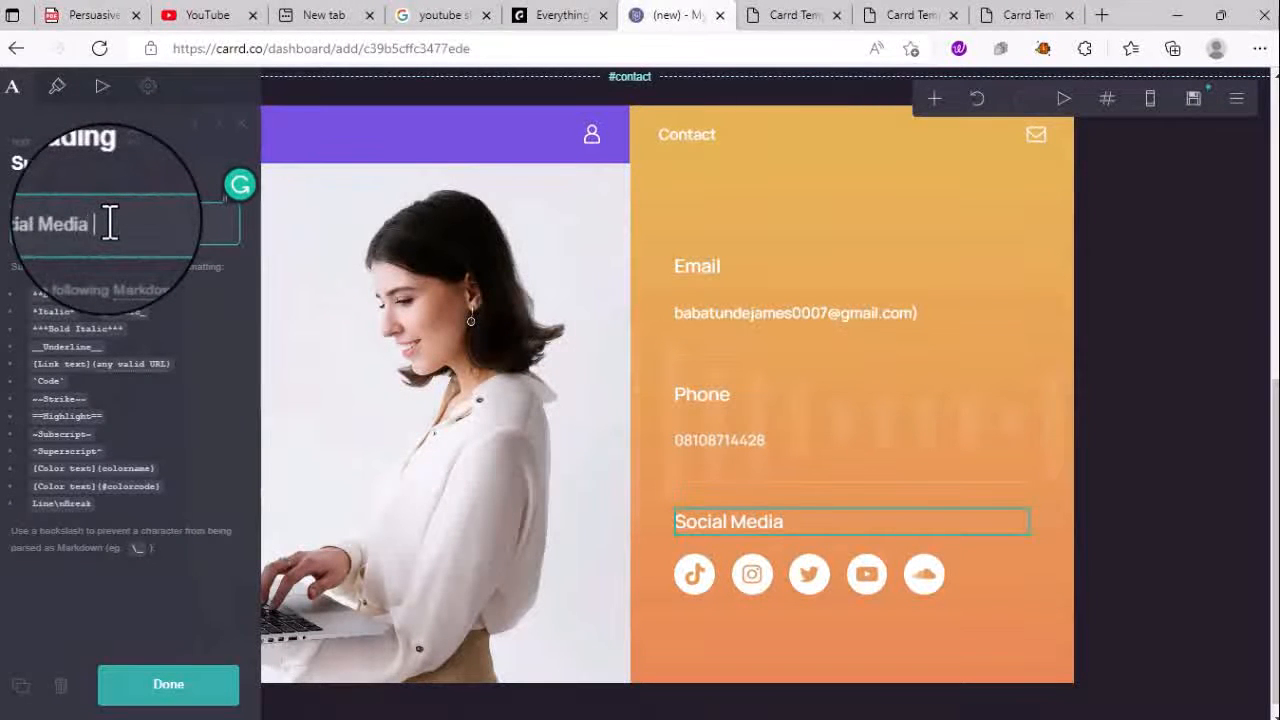
type(" Handles")
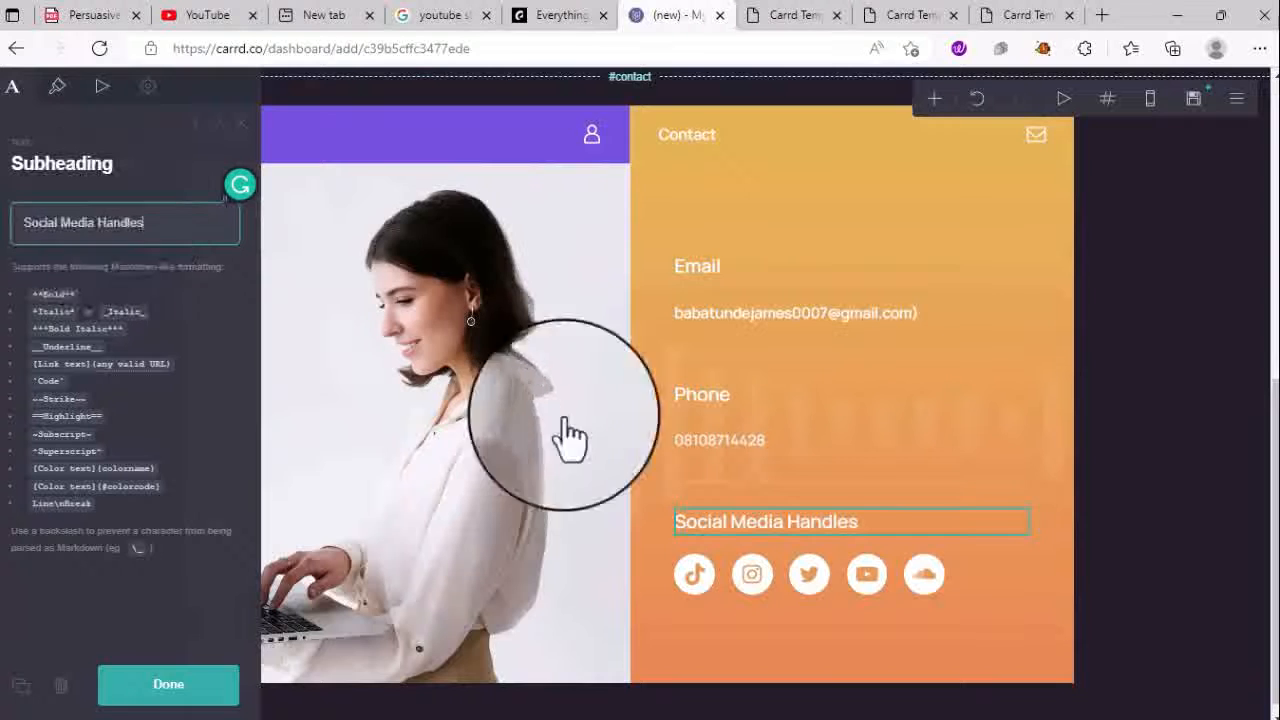
left_click(700, 595)
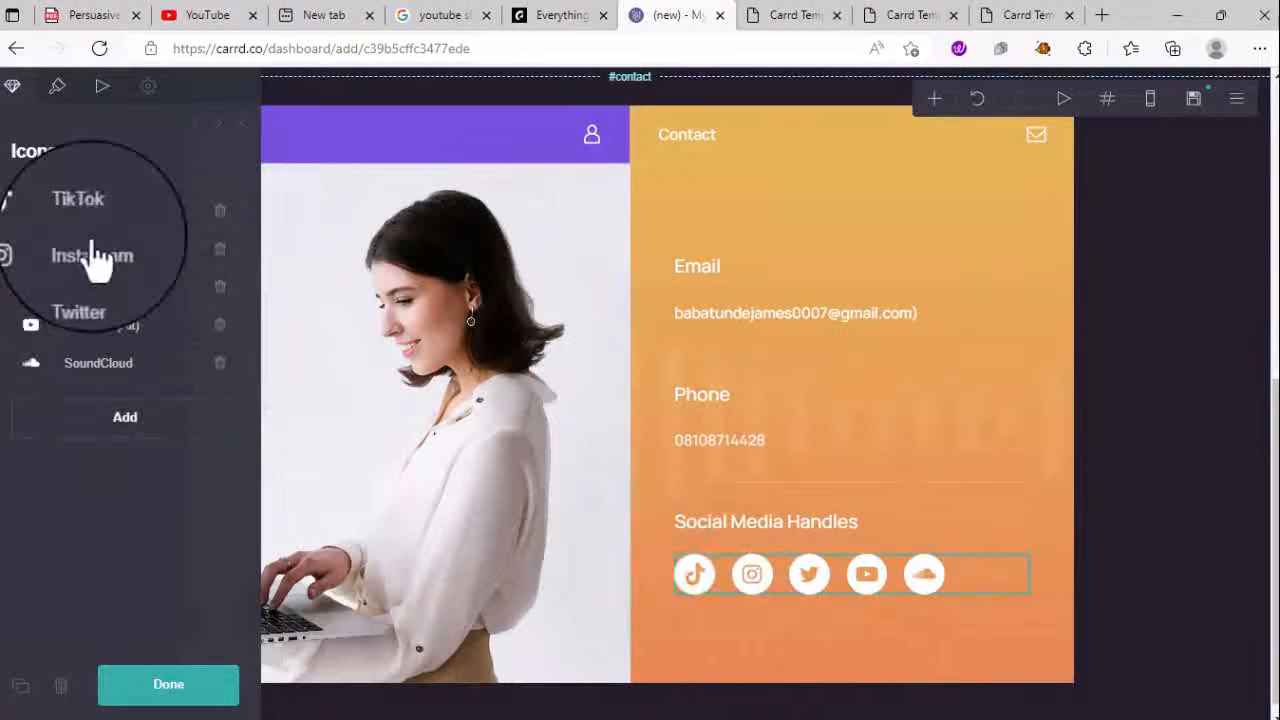
- Inspect the TikTok icon's link settings in the social icons row
left_click(93, 235)
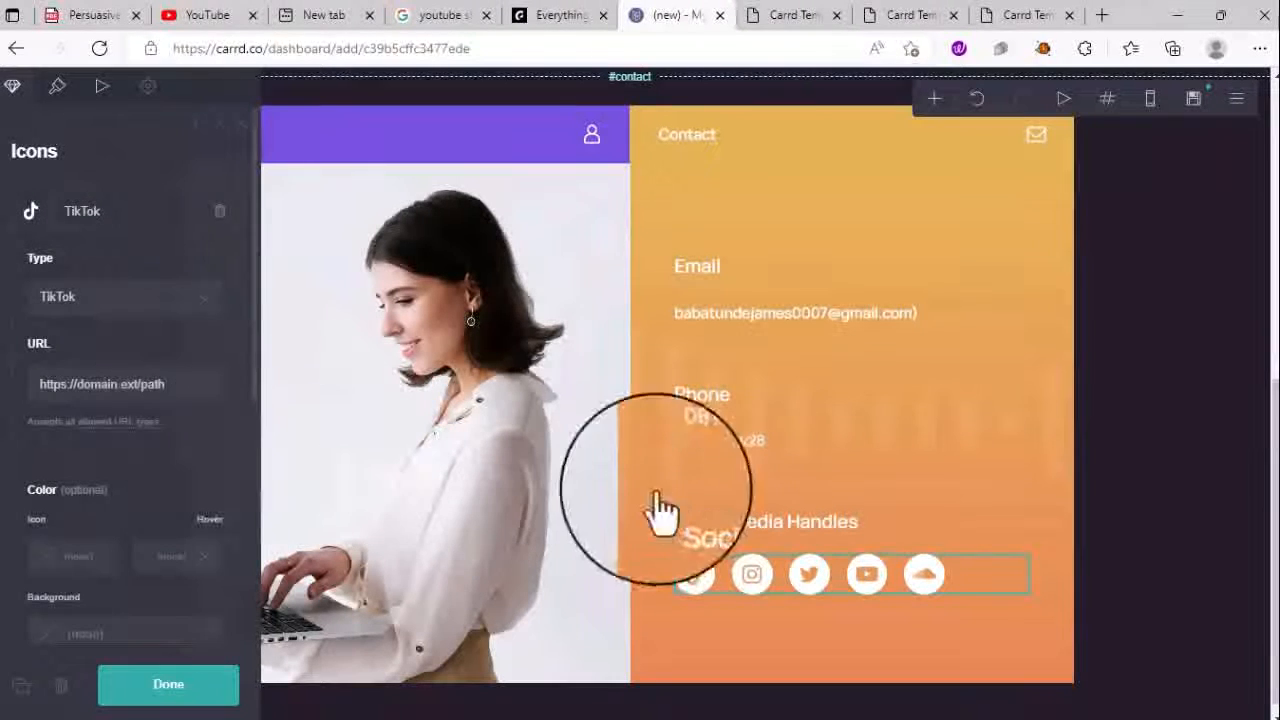
left_click(189, 374)
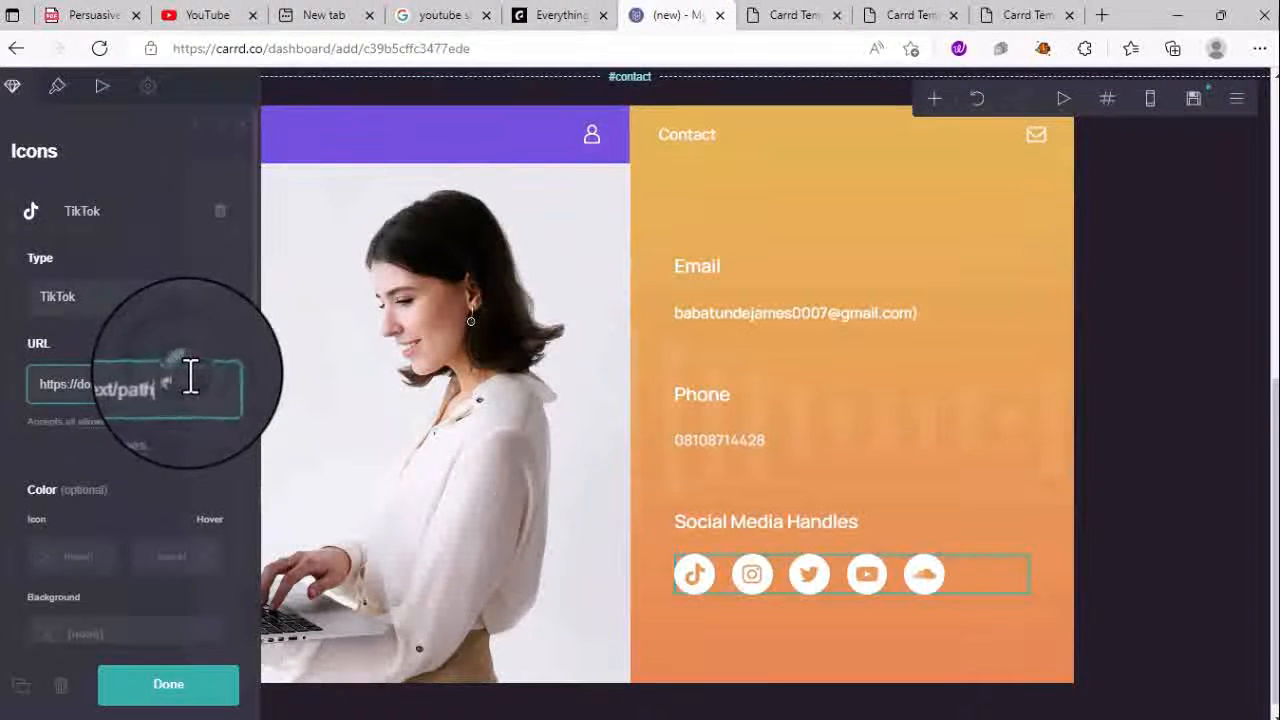
scroll(189, 385, "down", 3)
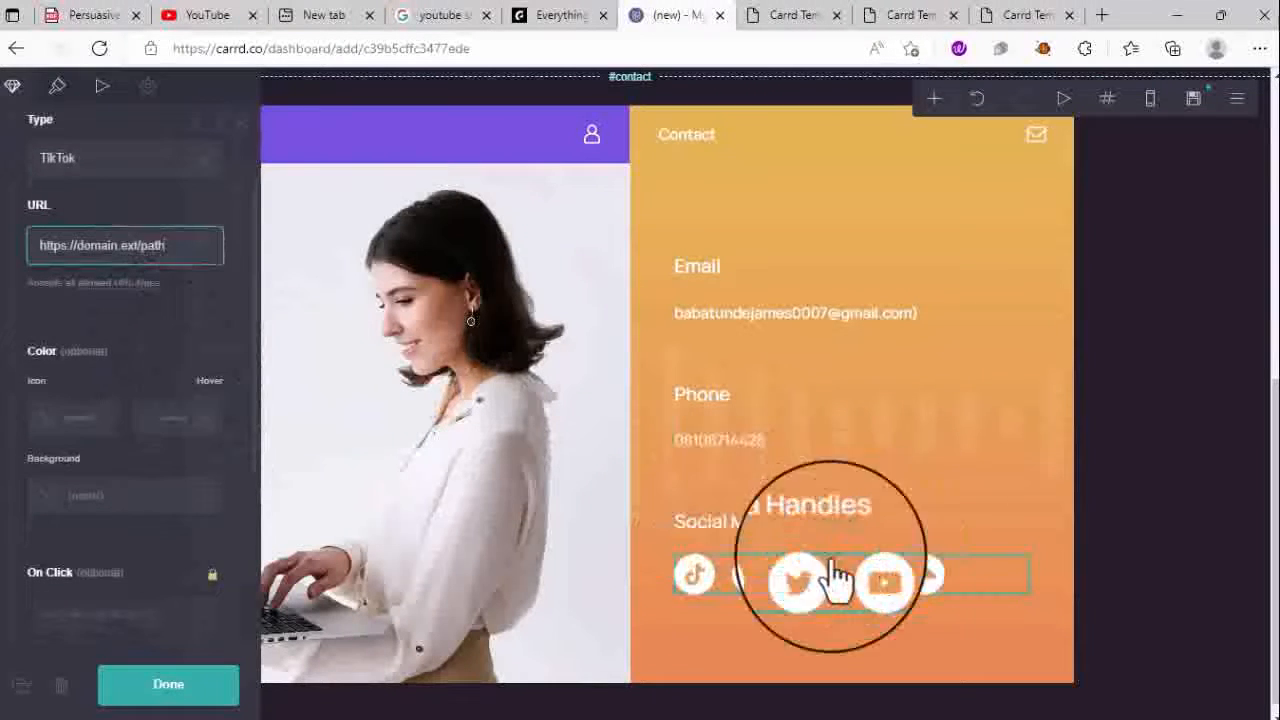
left_click(757, 586)
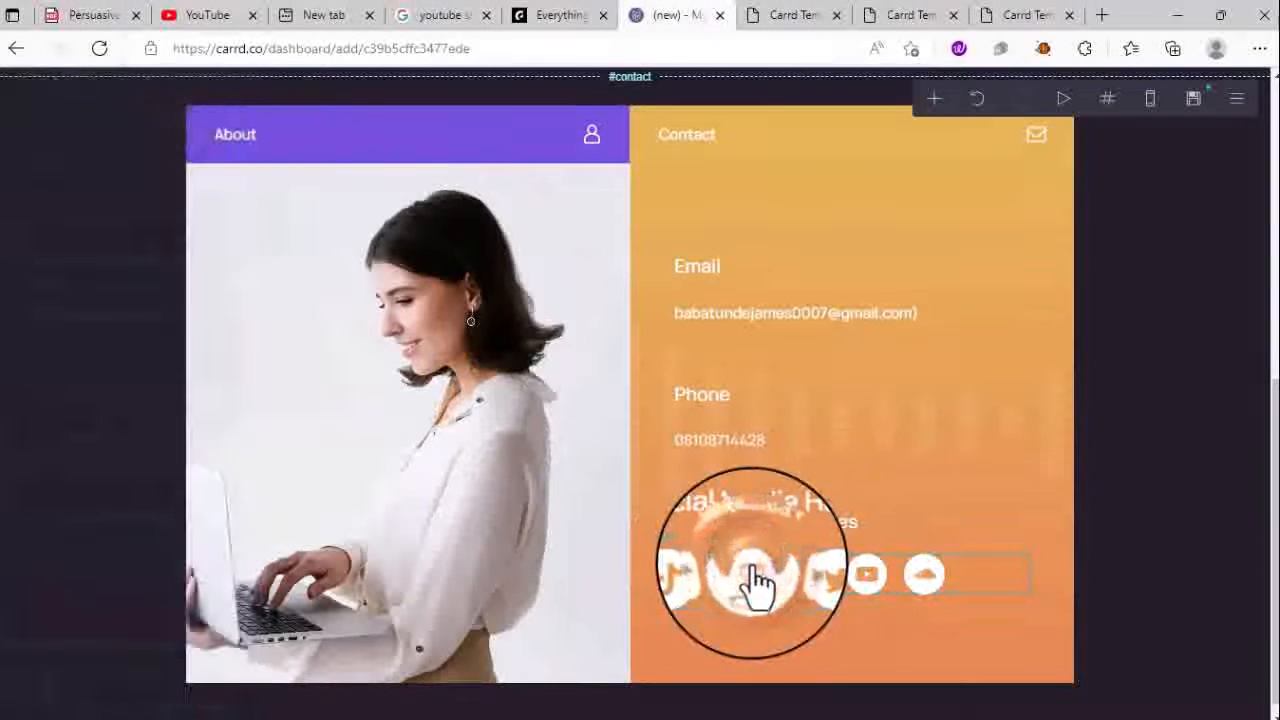
left_click(815, 585)
scroll(55, 375, "down", 3)
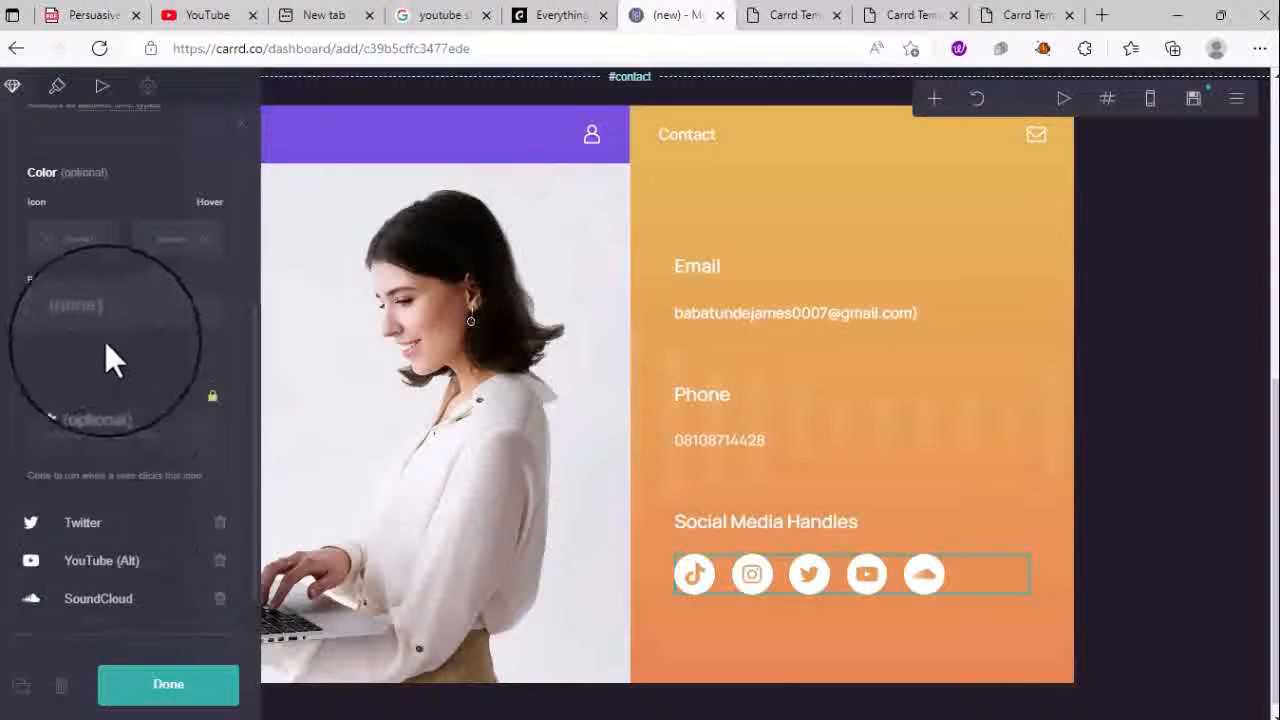
scroll(105, 274, "up", 1)
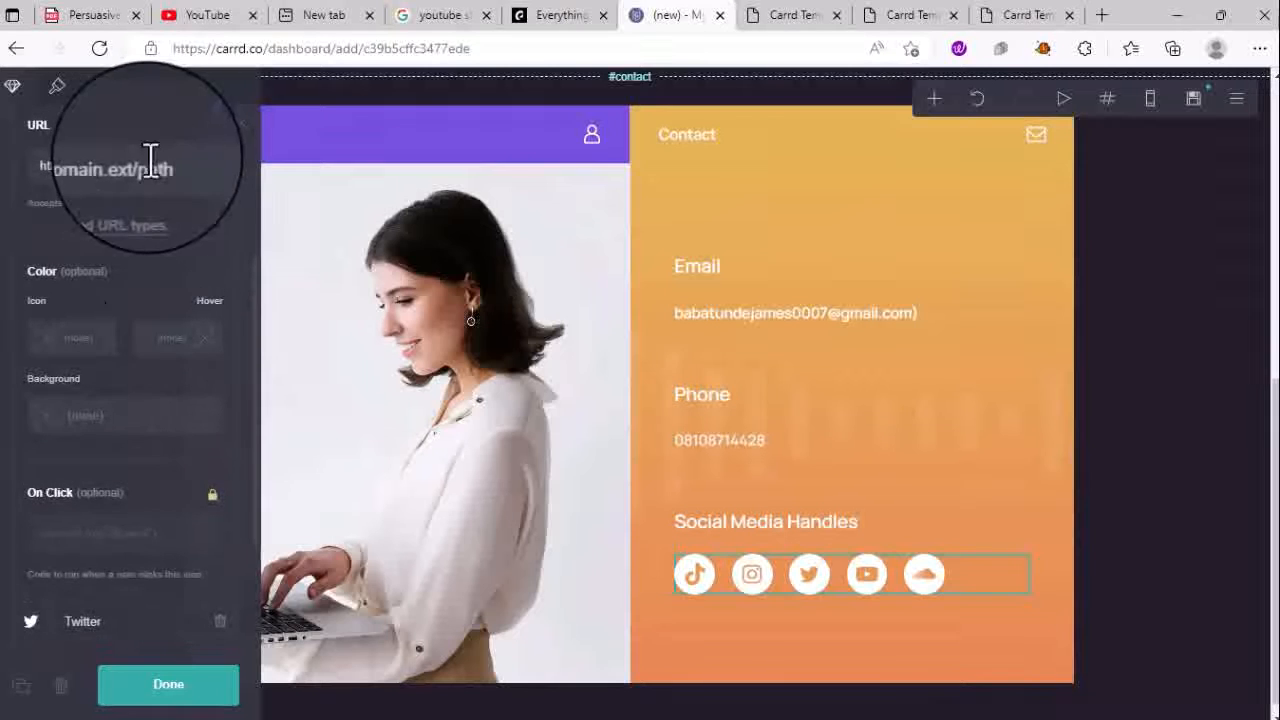
scroll(105, 565, "down", 2)
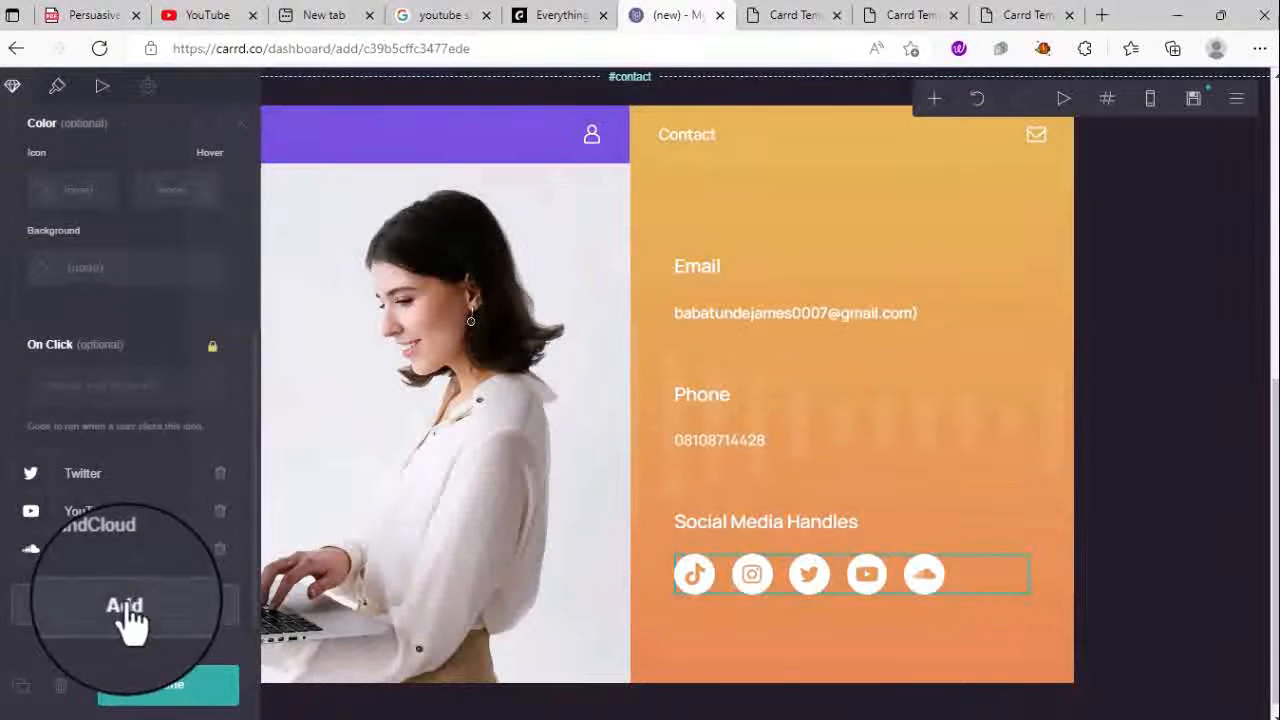
- Add a sixth icon to the end of the social media row
left_click(125, 603)
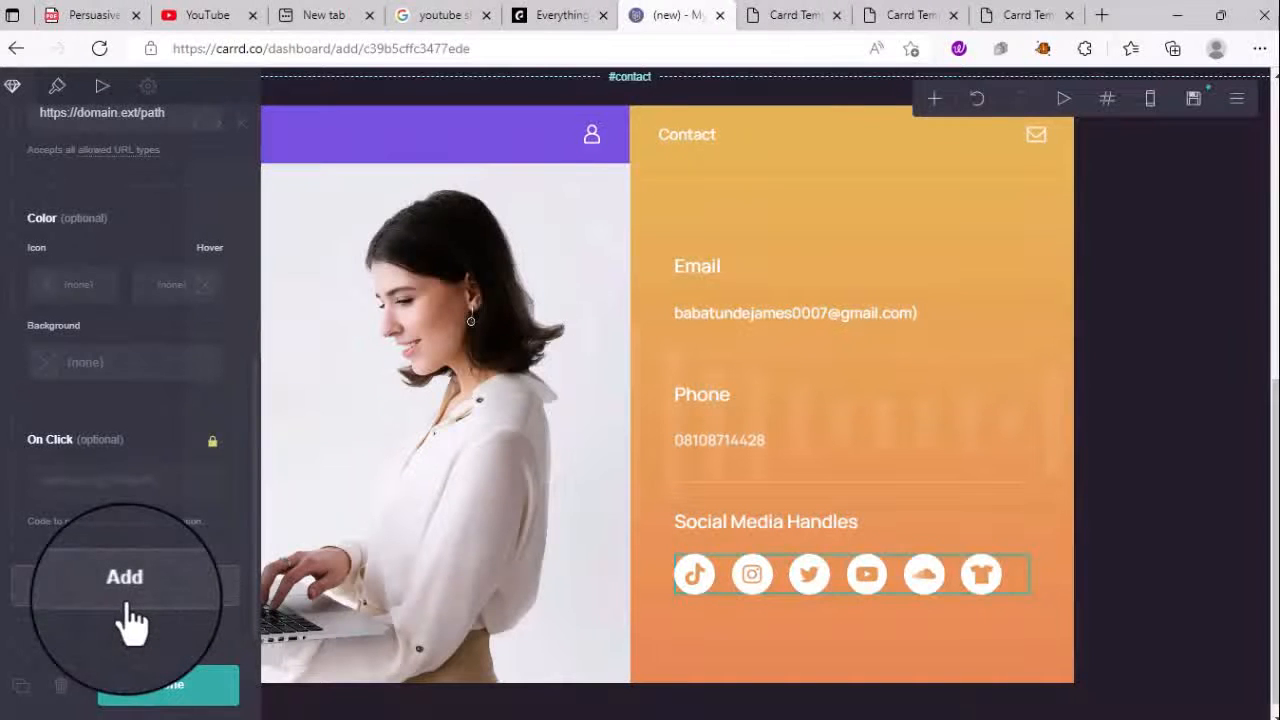
left_click(977, 577)
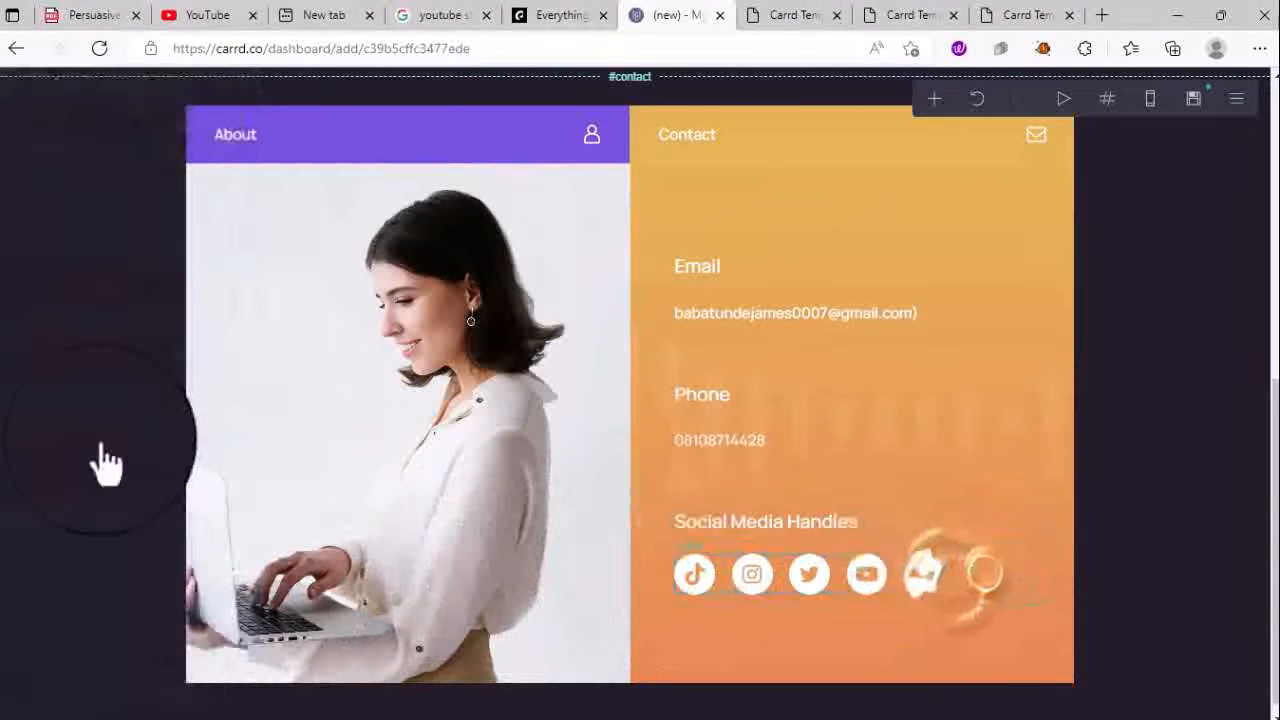
left_click(742, 566)
scroll(122, 506, "down", 1)
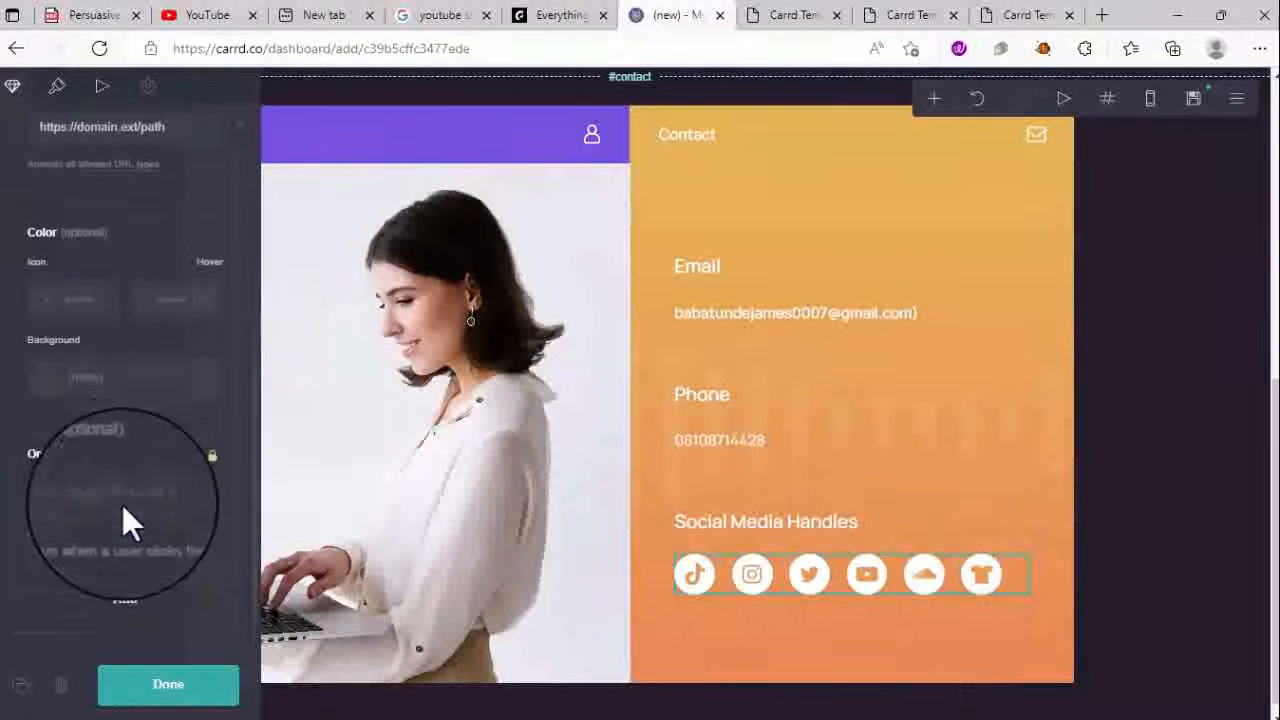
scroll(122, 505, "up", 4)
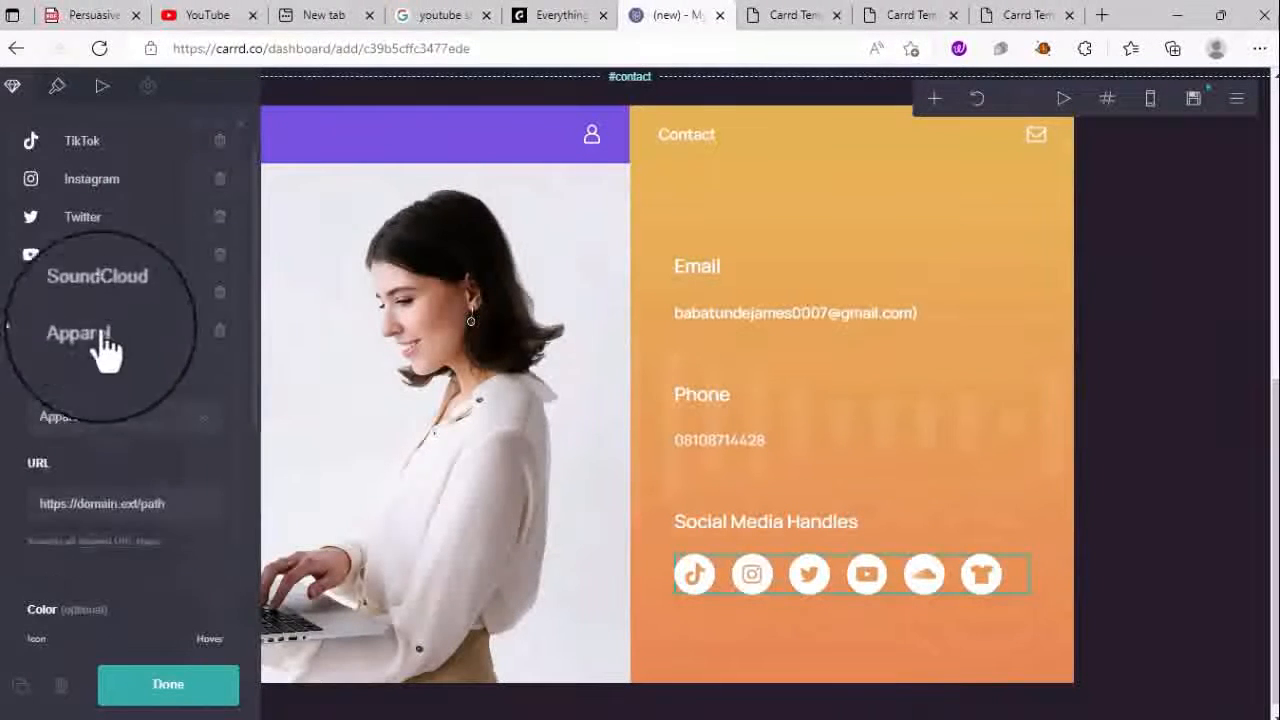
- Browse the new icon's type list and keep it set to Apparel
left_click(105, 345)
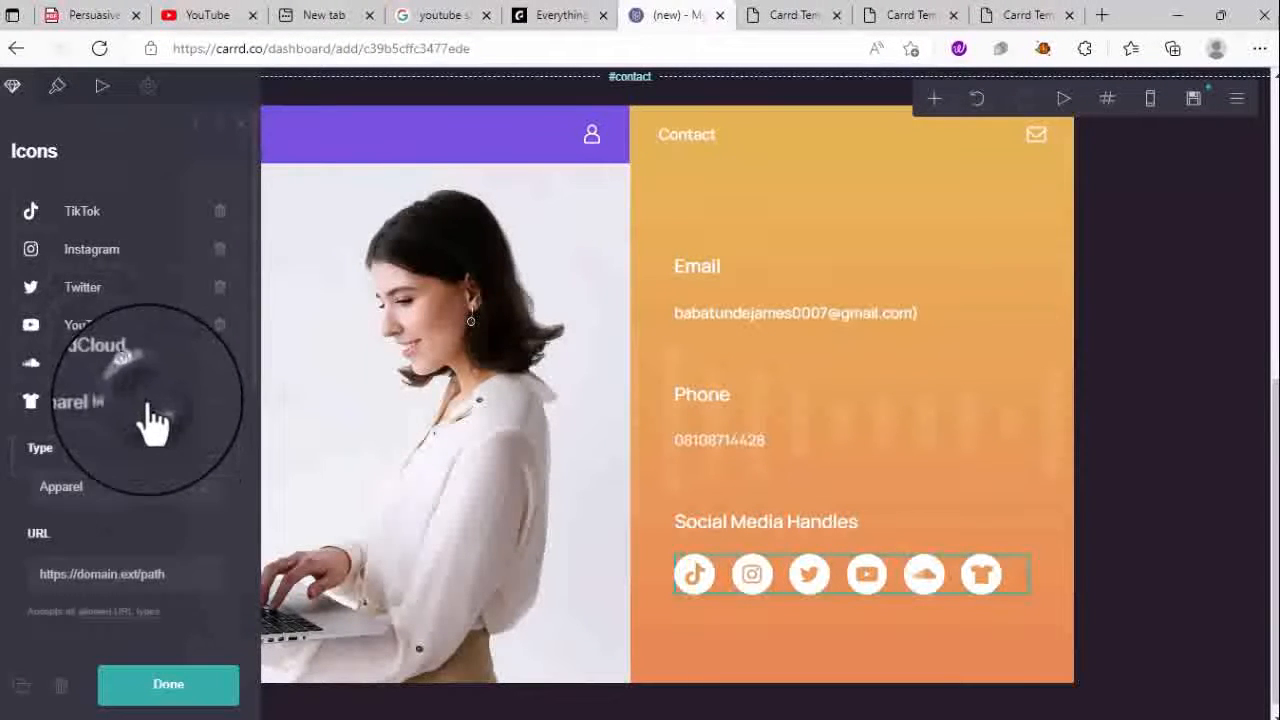
left_click(136, 484)
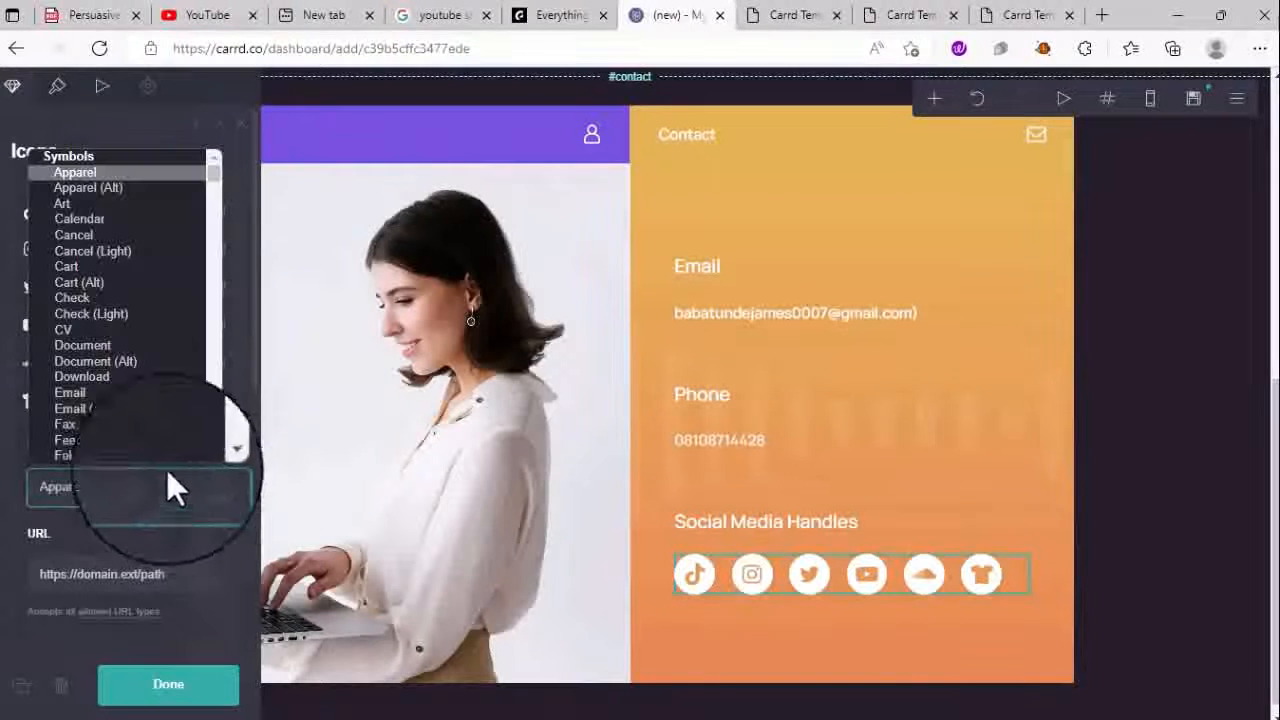
scroll(104, 380, "down", 4)
scroll(108, 337, "up", 3)
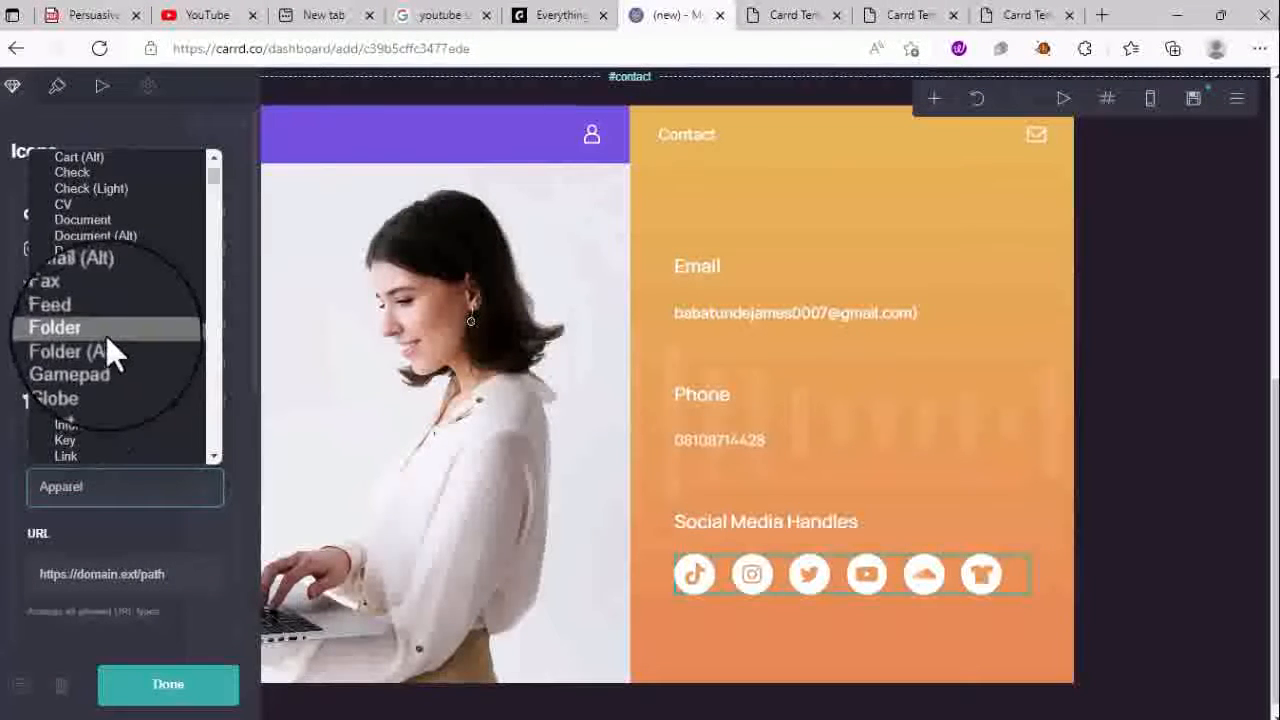
scroll(84, 448, "down", 3)
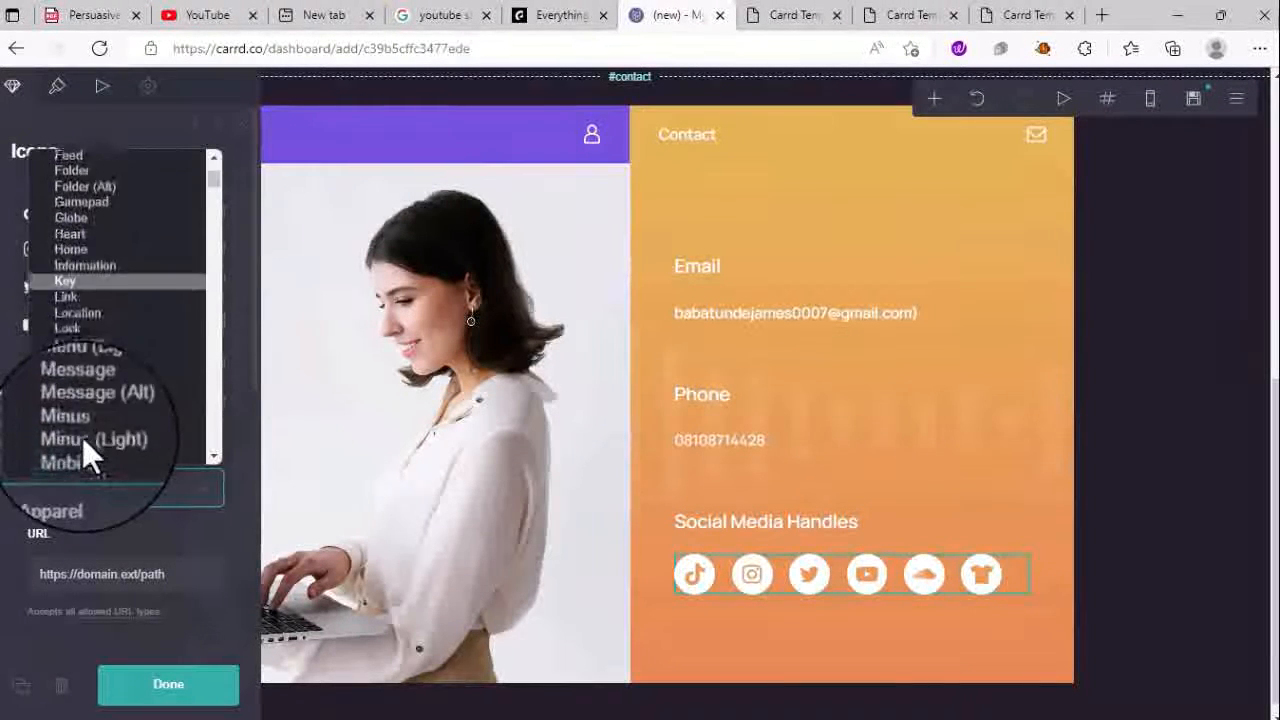
scroll(84, 446, "down", 15)
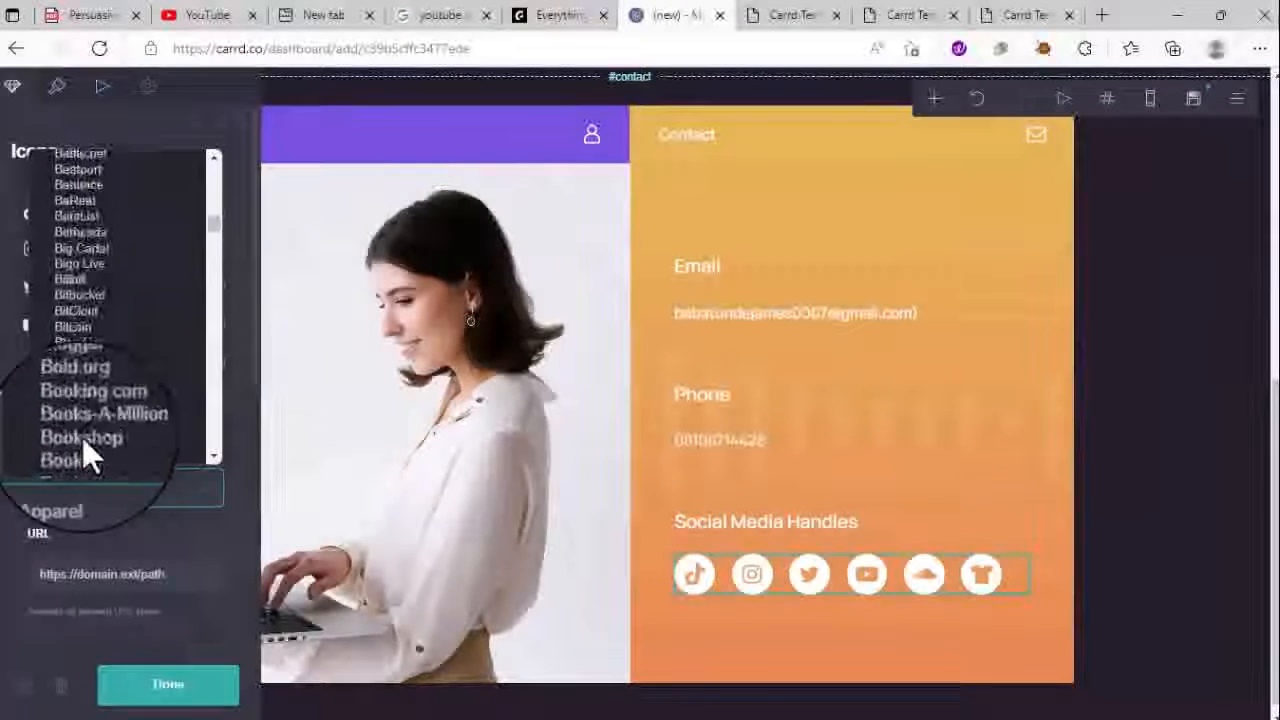
scroll(84, 446, "down", 2)
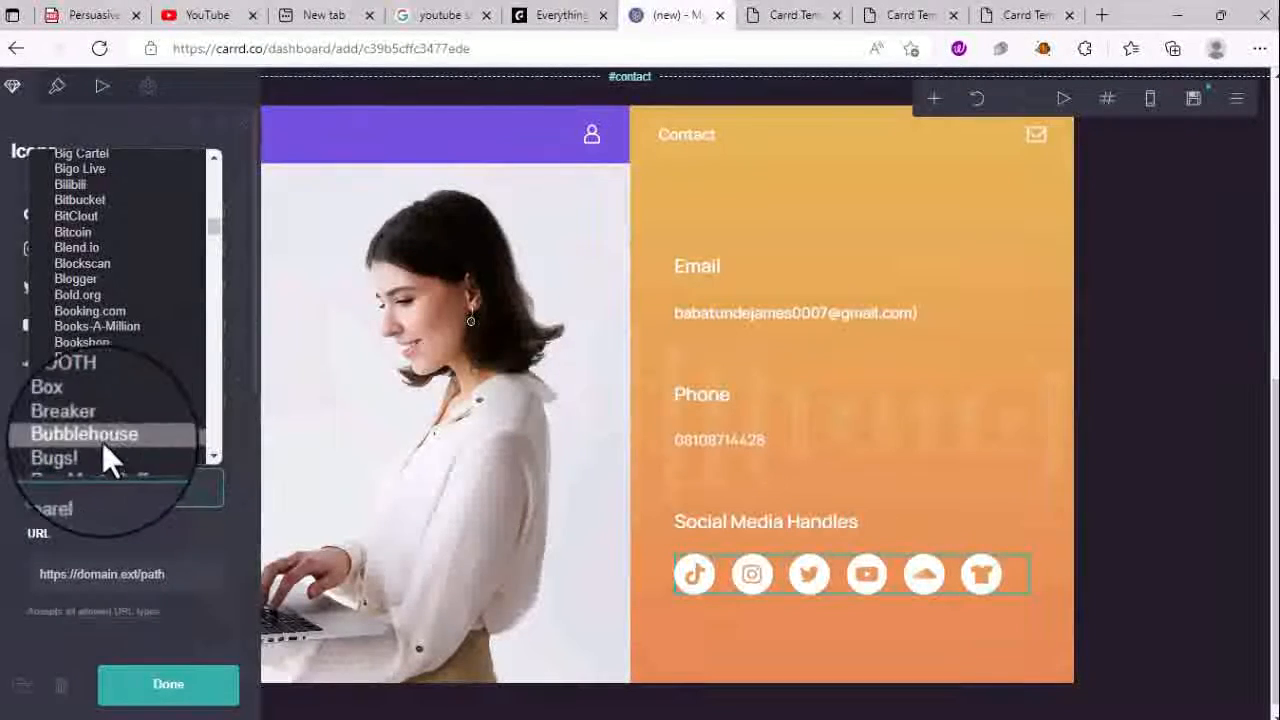
scroll(103, 451, "down", 10)
left_click(920, 458)
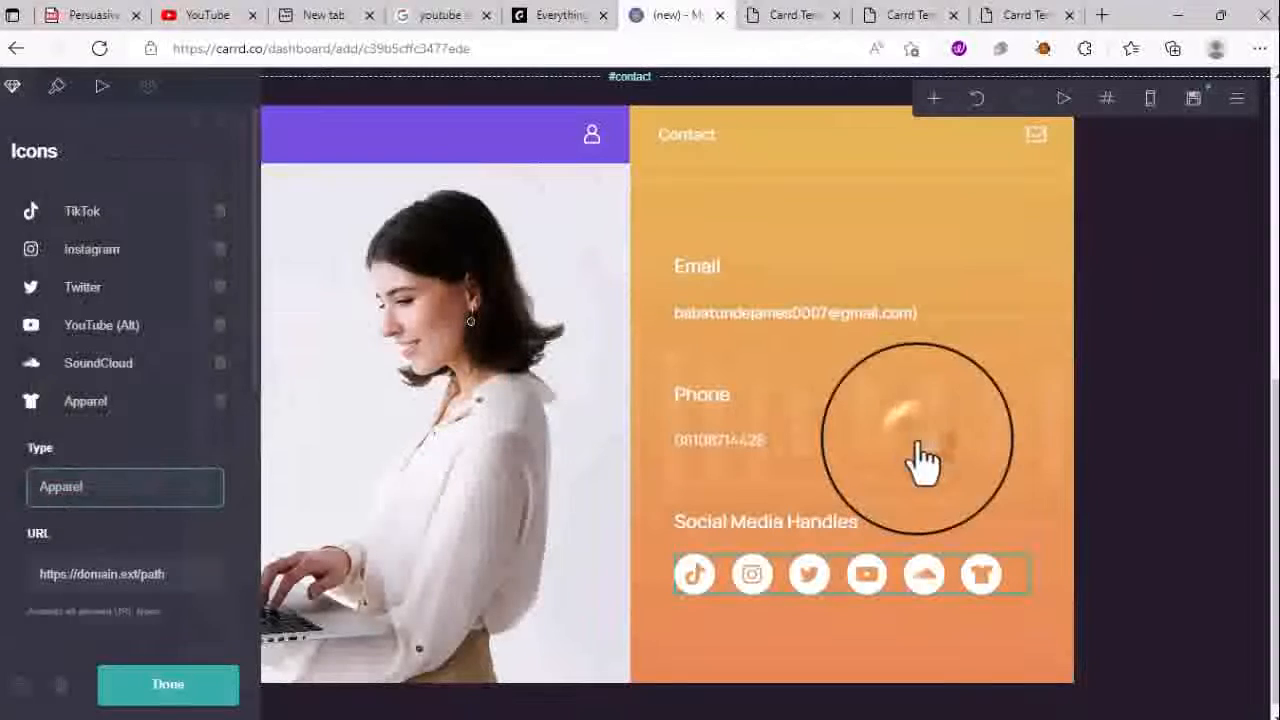
left_click(920, 460)
- Inspect the Contact and About header navigation buttons
left_click(1043, 148)
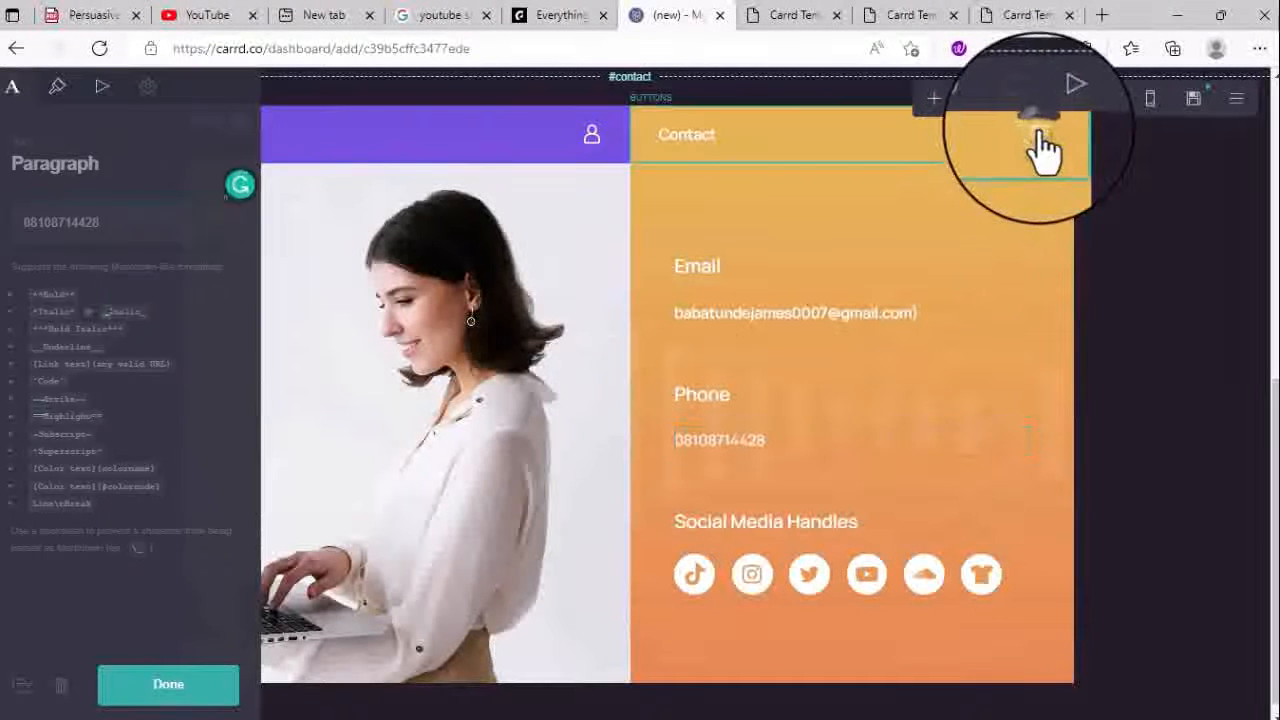
left_click(604, 152)
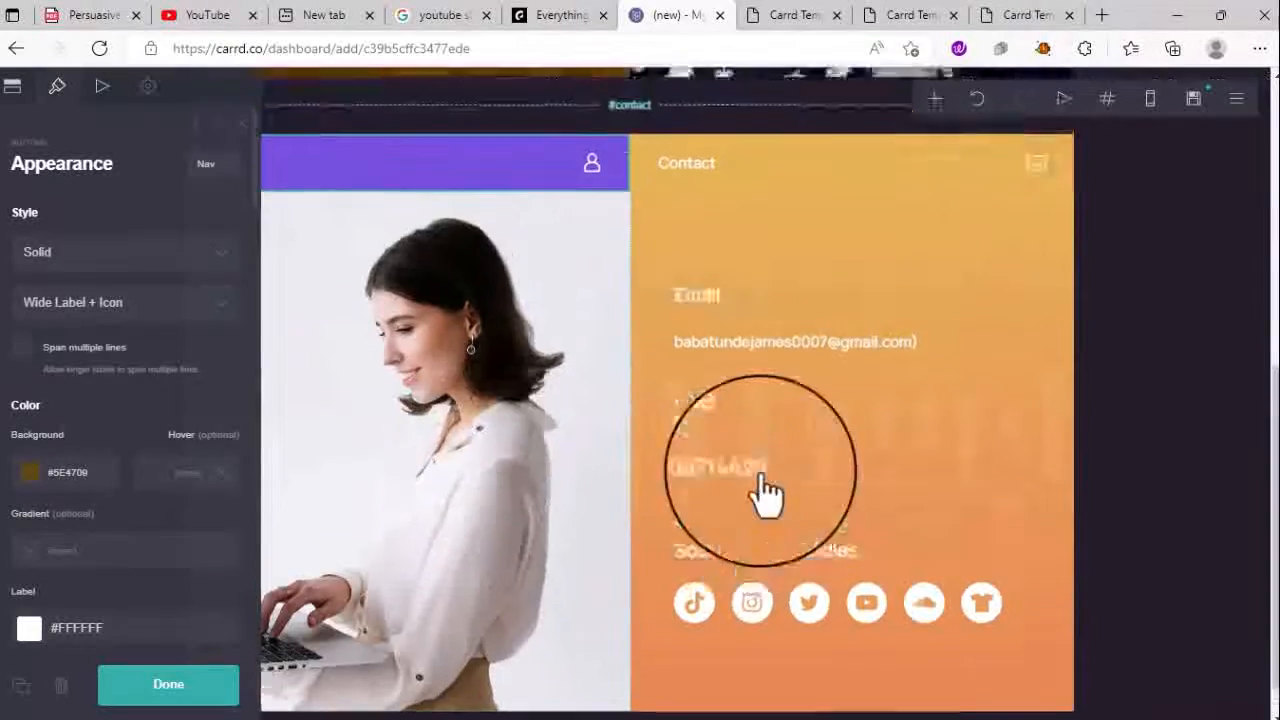
scroll(780, 490, "up", 5)
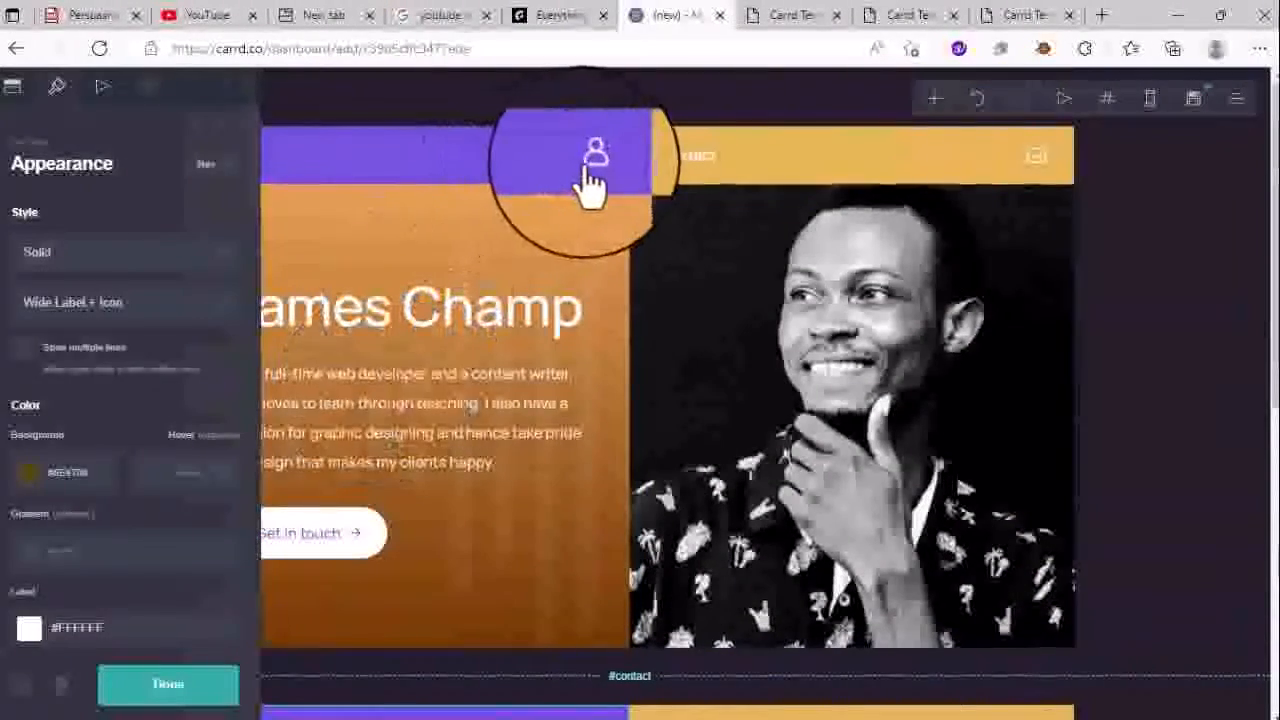
left_click(586, 178)
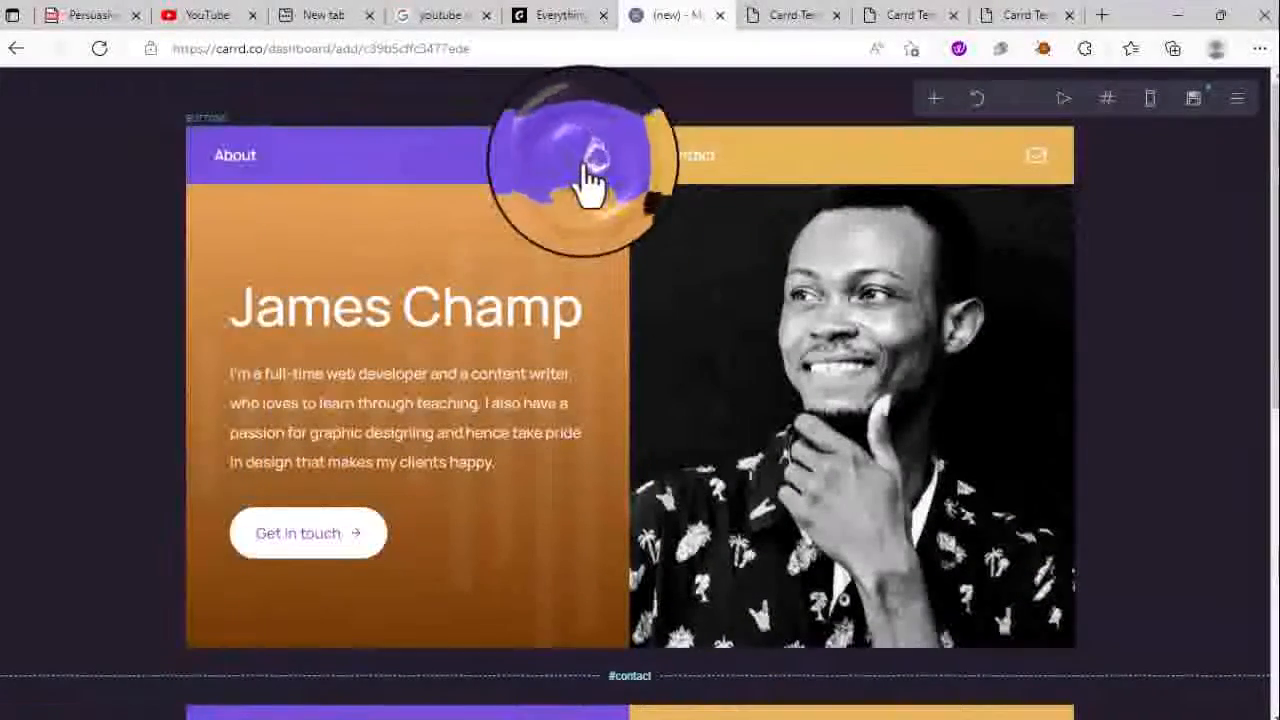
left_click(590, 180)
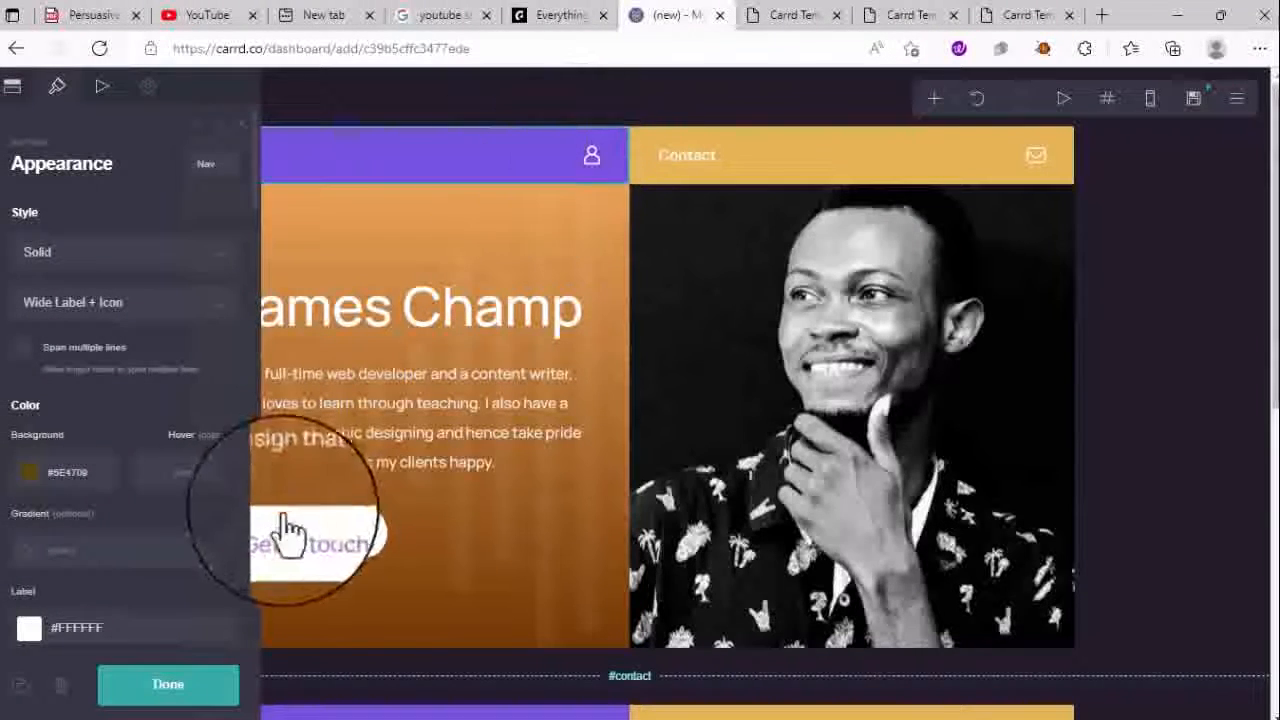
- Set the Get in touch button's link to #contact, then deselect it
left_click(313, 558)
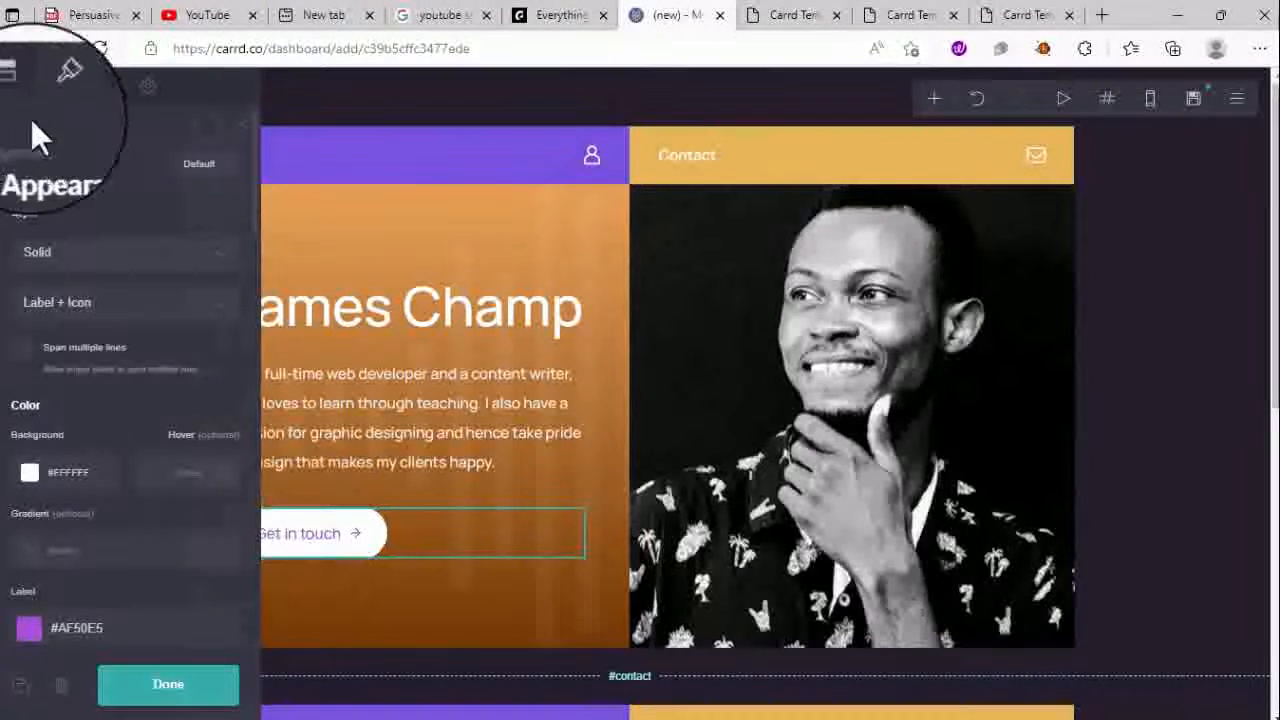
left_click(12, 86)
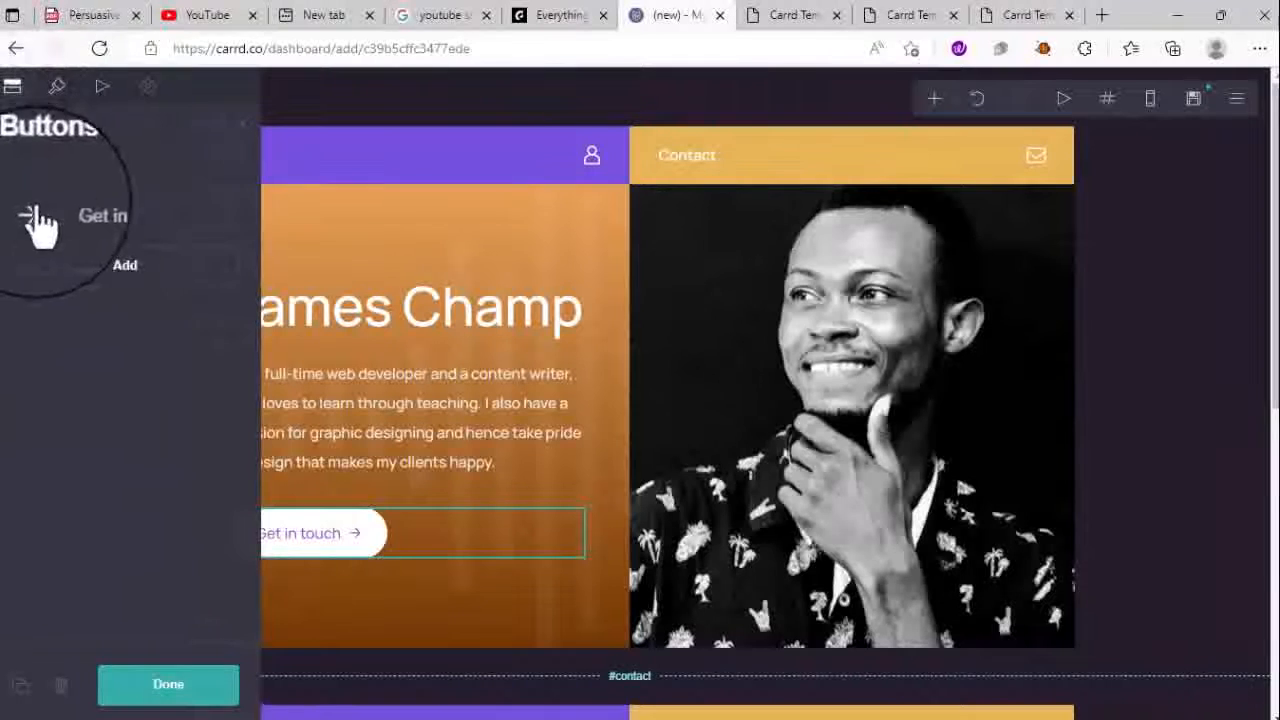
left_click(70, 211)
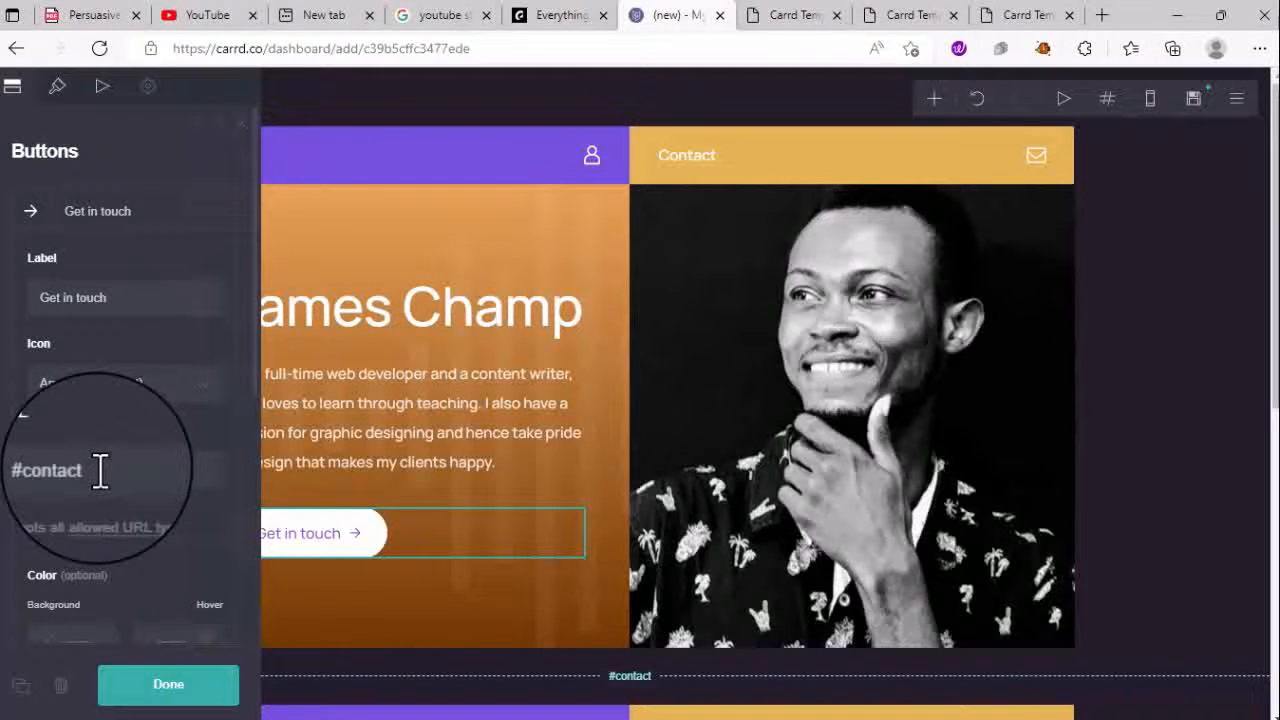
left_click(140, 475)
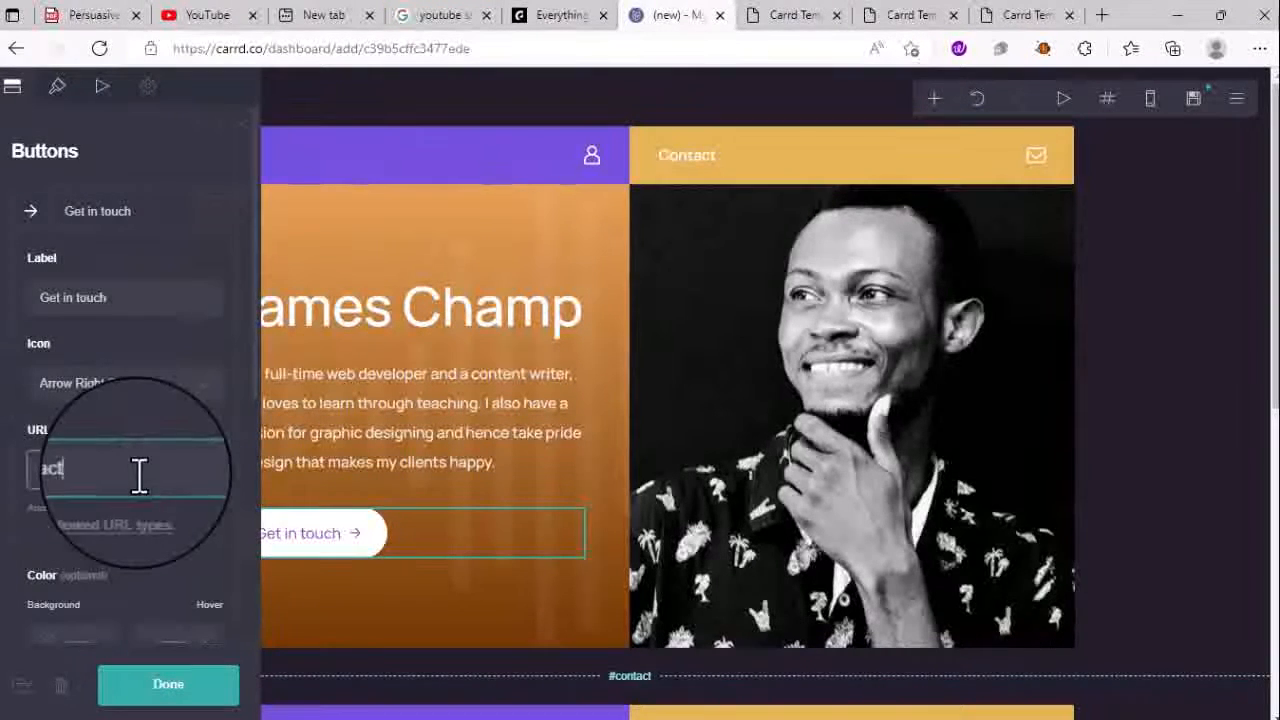
left_click_drag(139, 475, 35, 476)
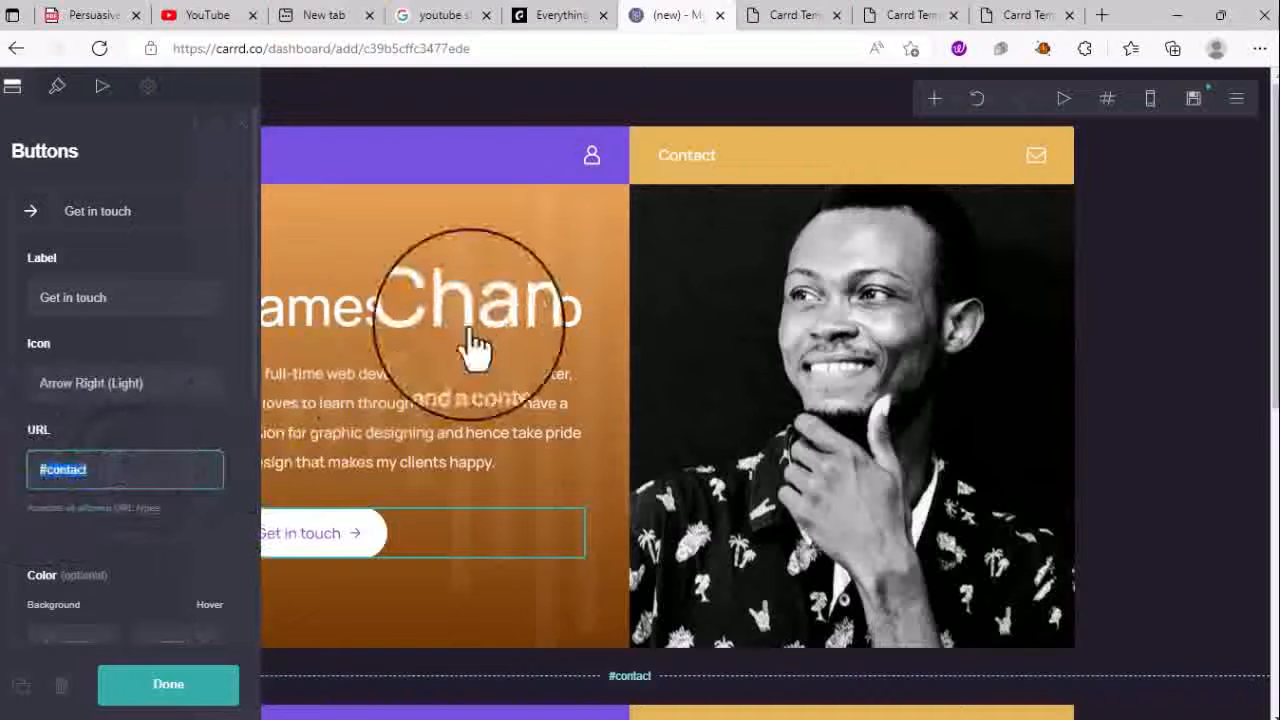
left_click(680, 196)
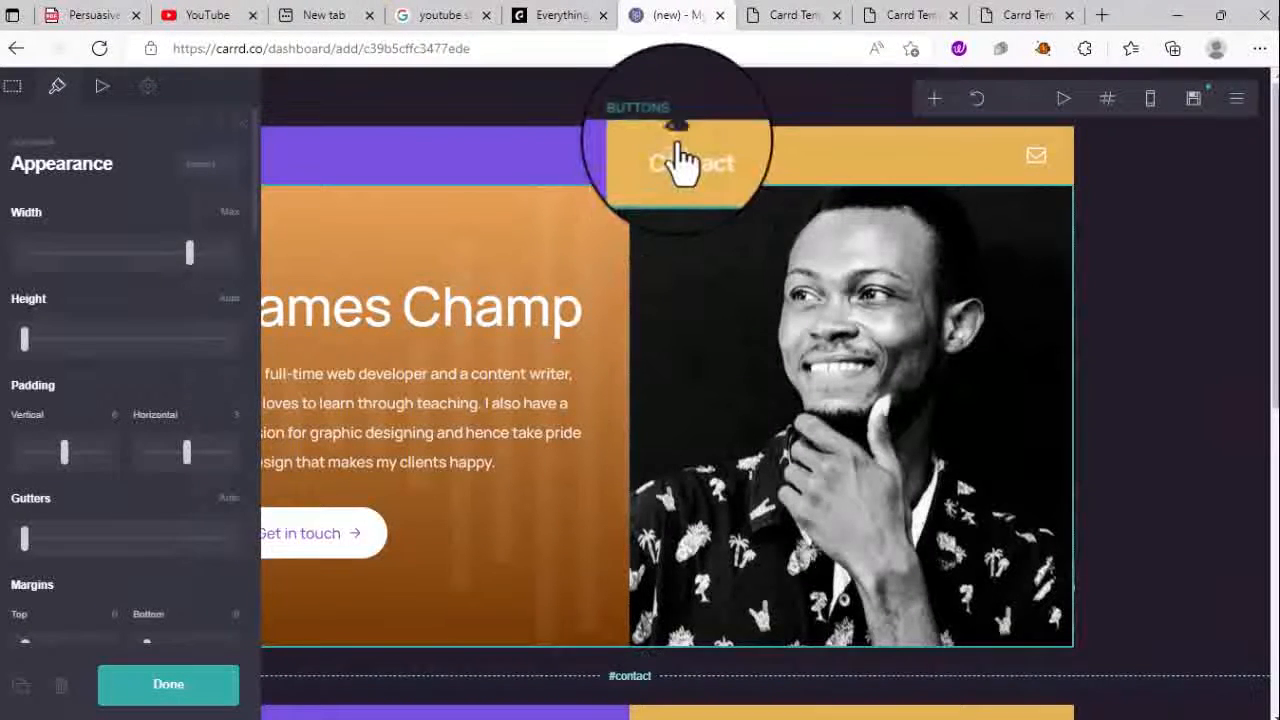
left_click(683, 160)
scroll(665, 395, "down", 5)
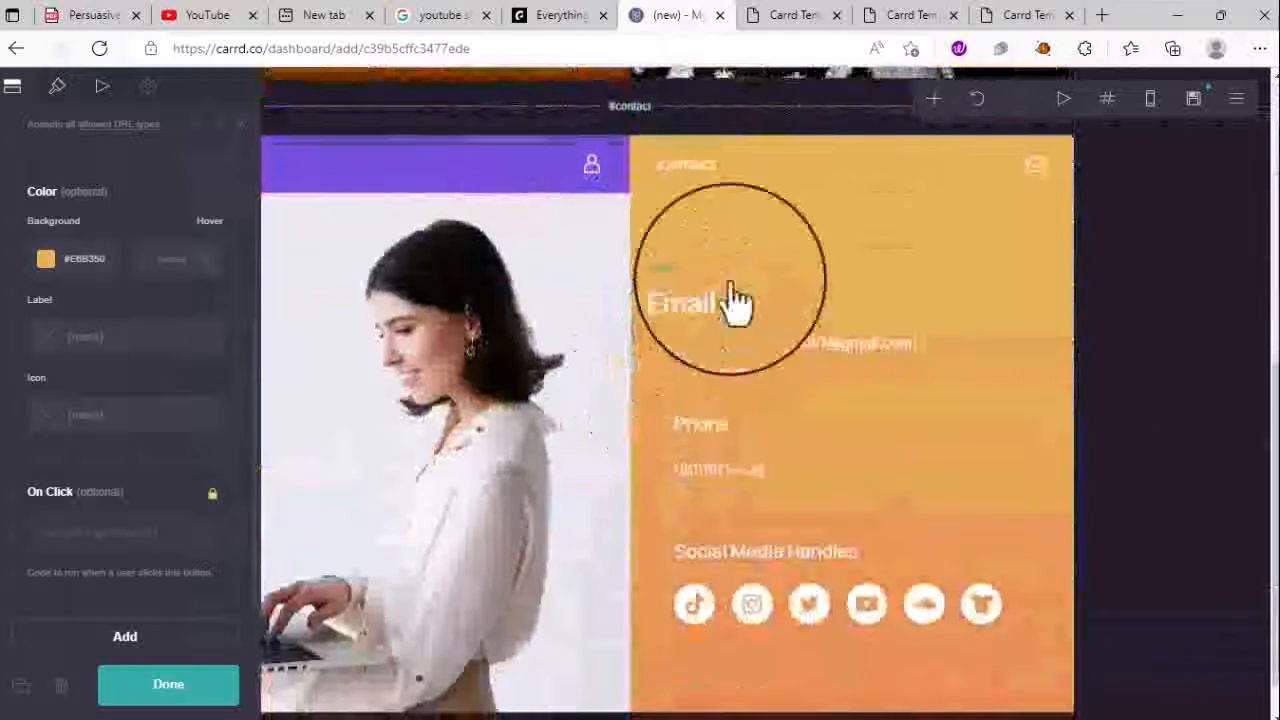
left_click(797, 162)
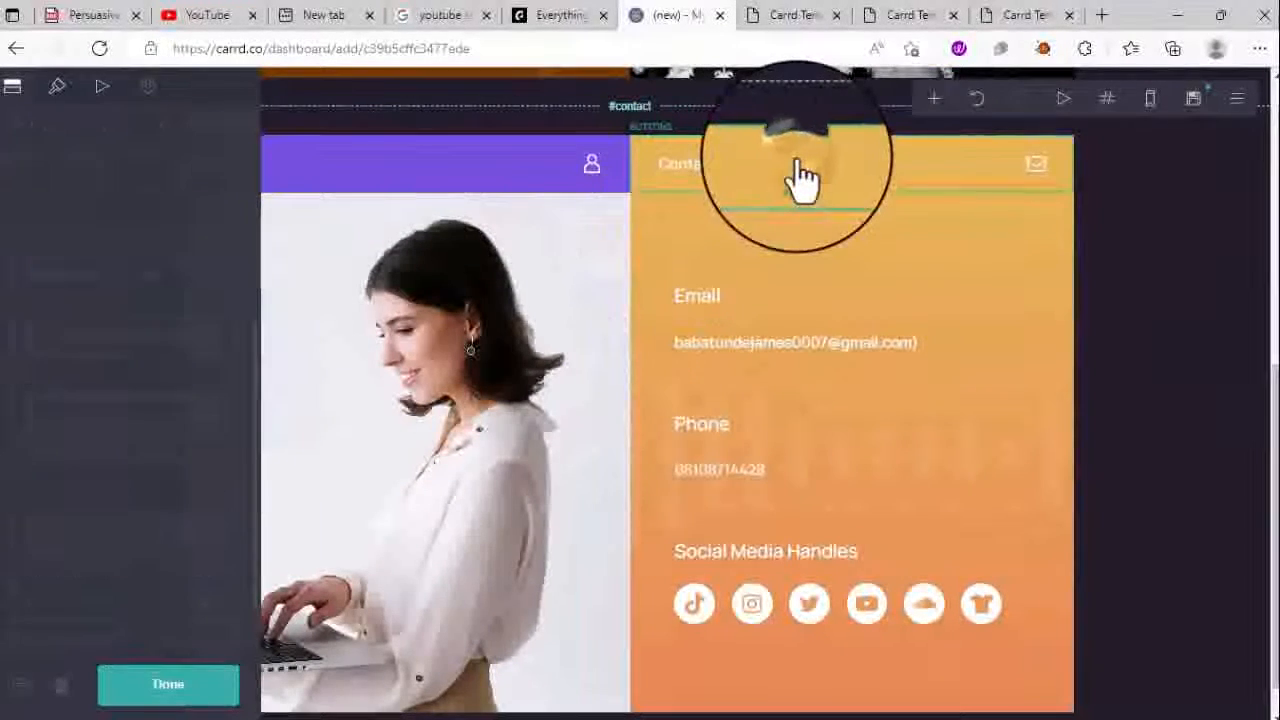
scroll(118, 440, "up", 5)
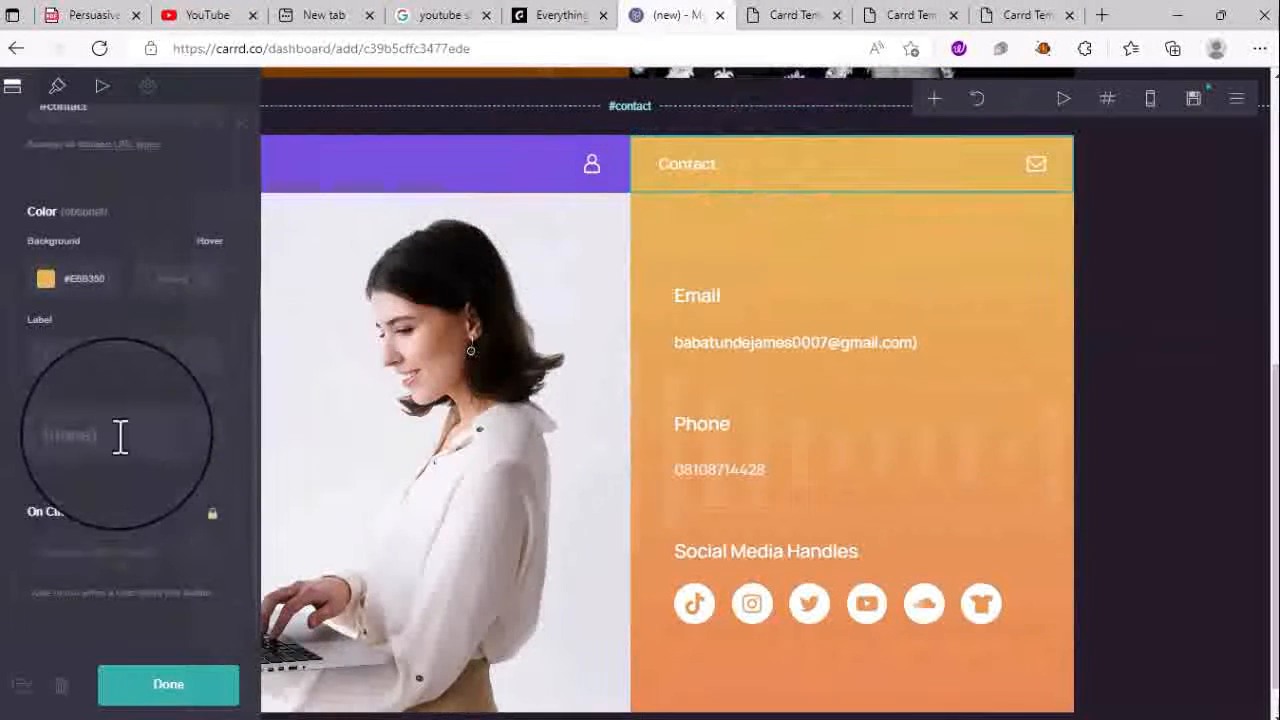
left_click(103, 476)
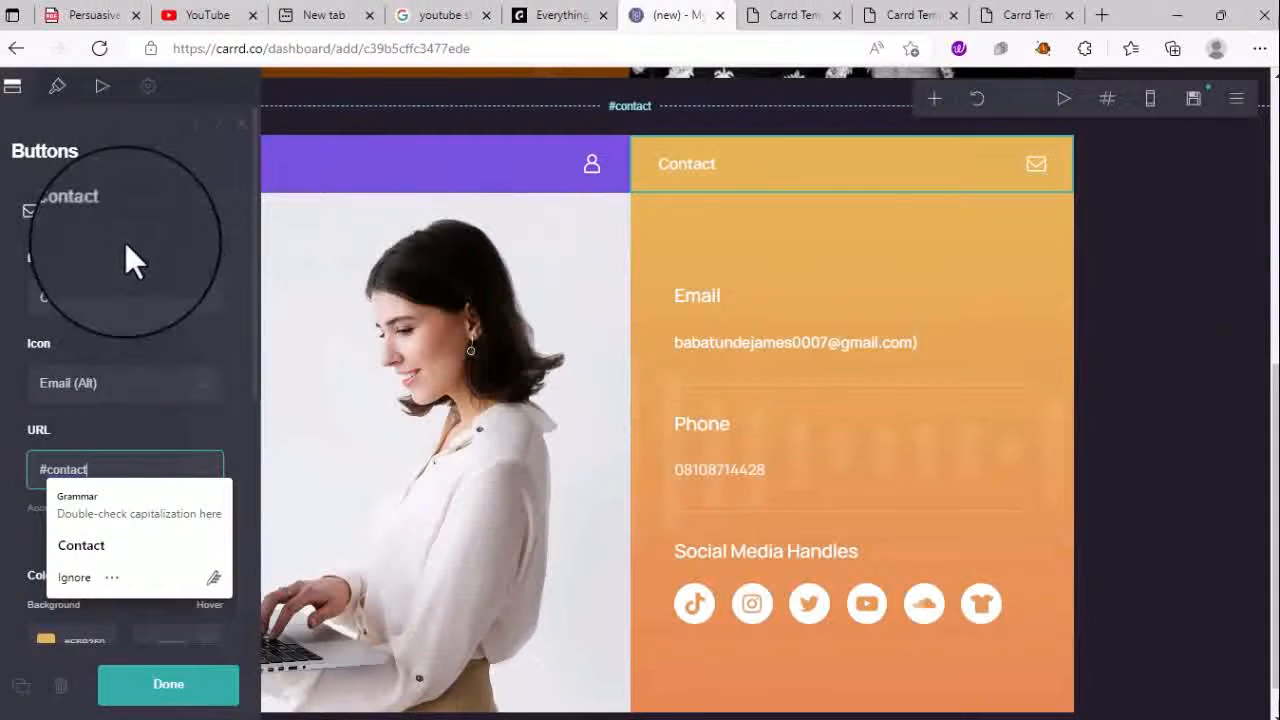
left_click(880, 421)
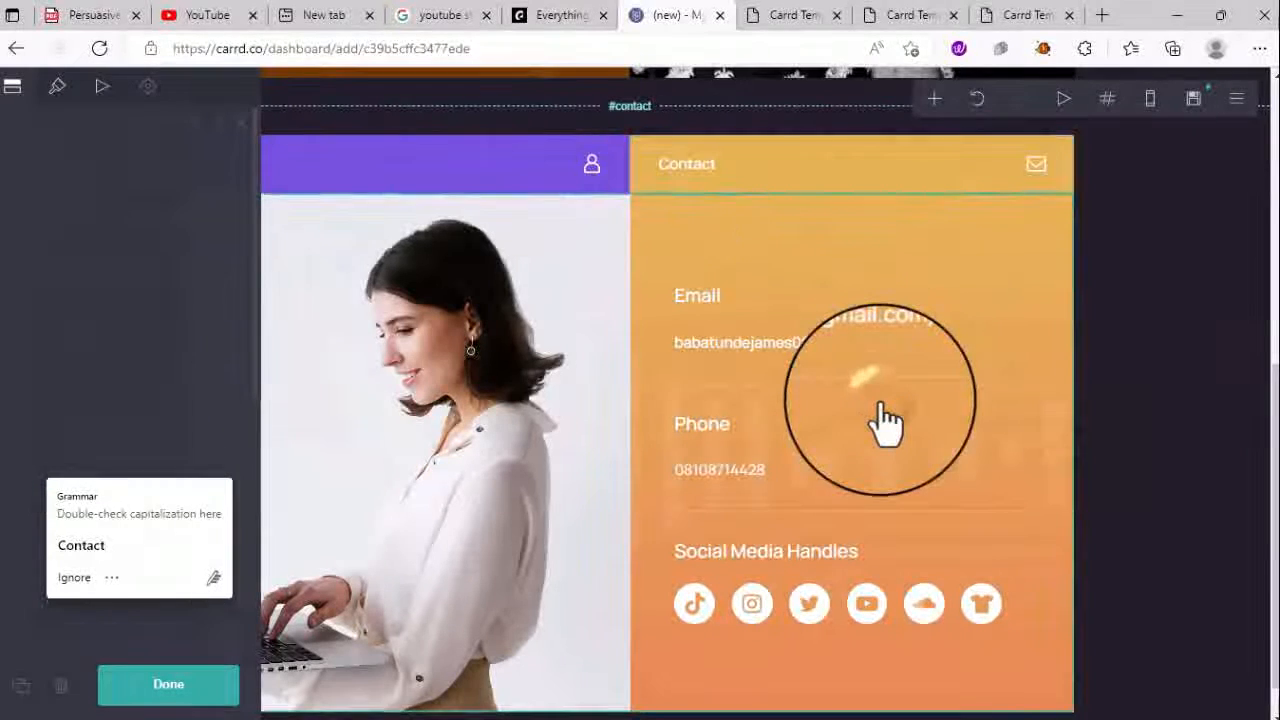
left_click(994, 318)
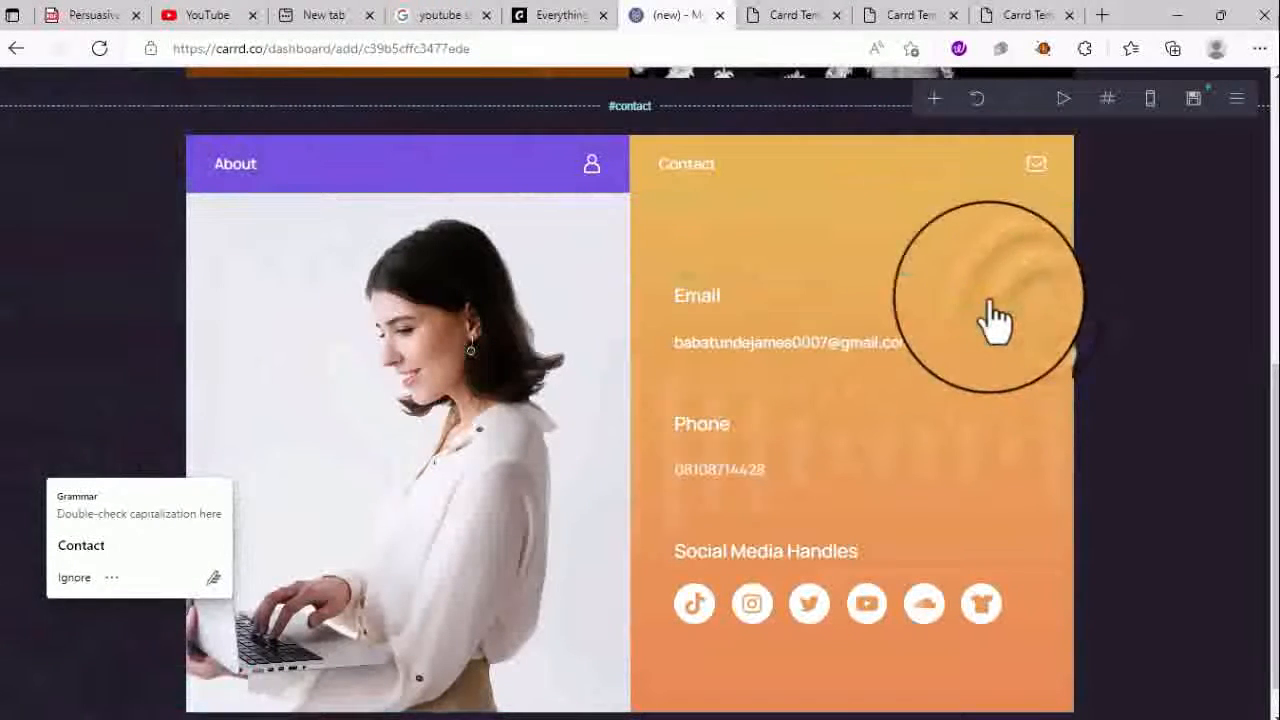
left_click(1012, 386)
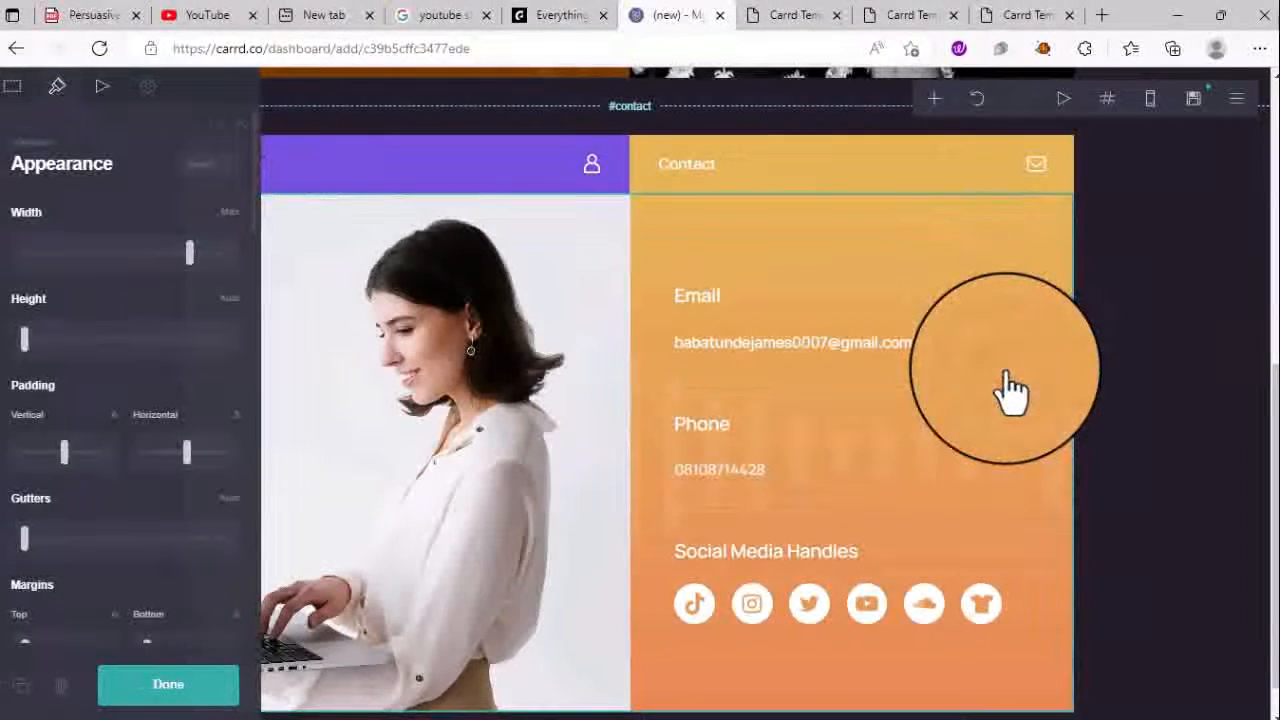
left_click(1028, 698)
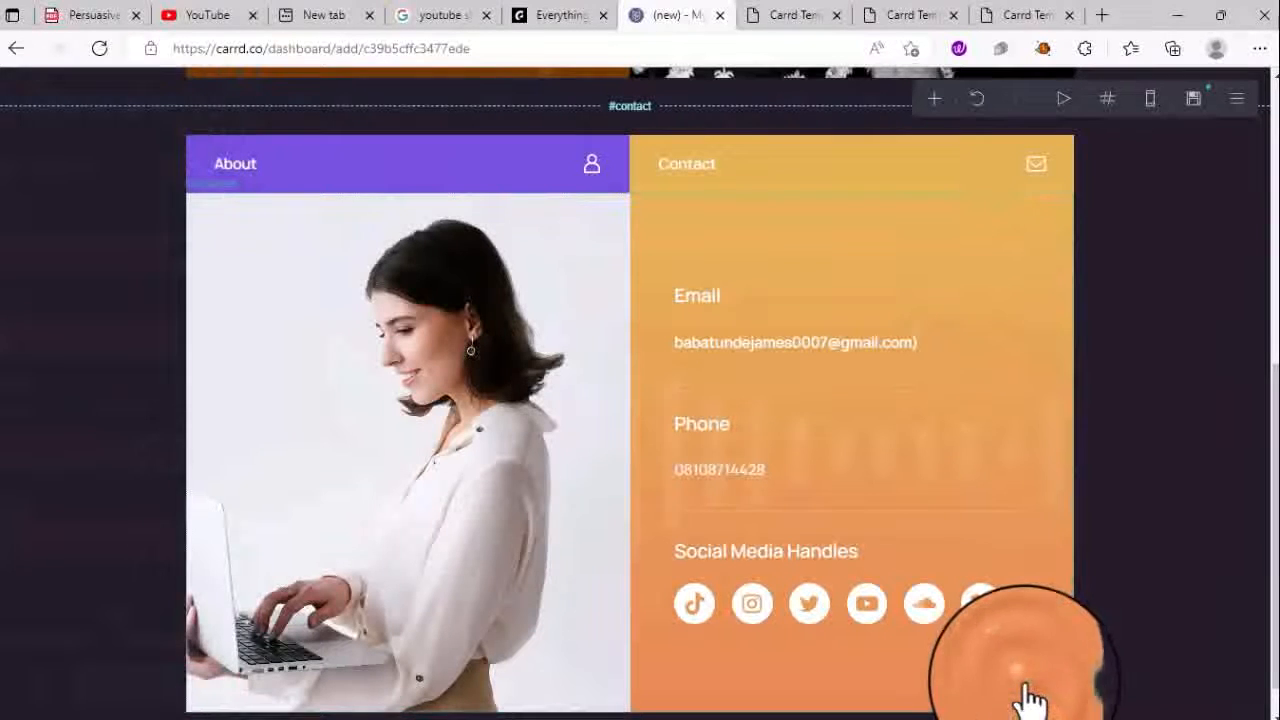
left_click(1030, 700)
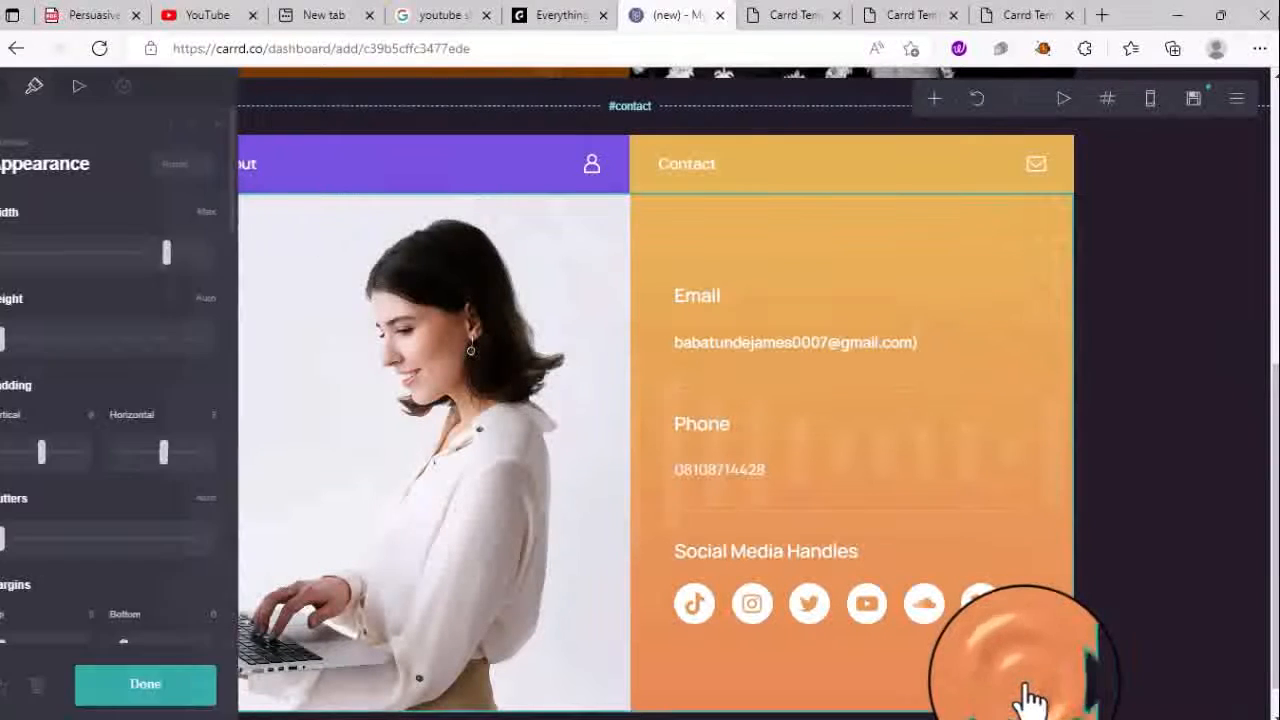
- Review the hero container's Columns and Appearance settings
left_click(16, 90)
scroll(122, 352, "down", 1)
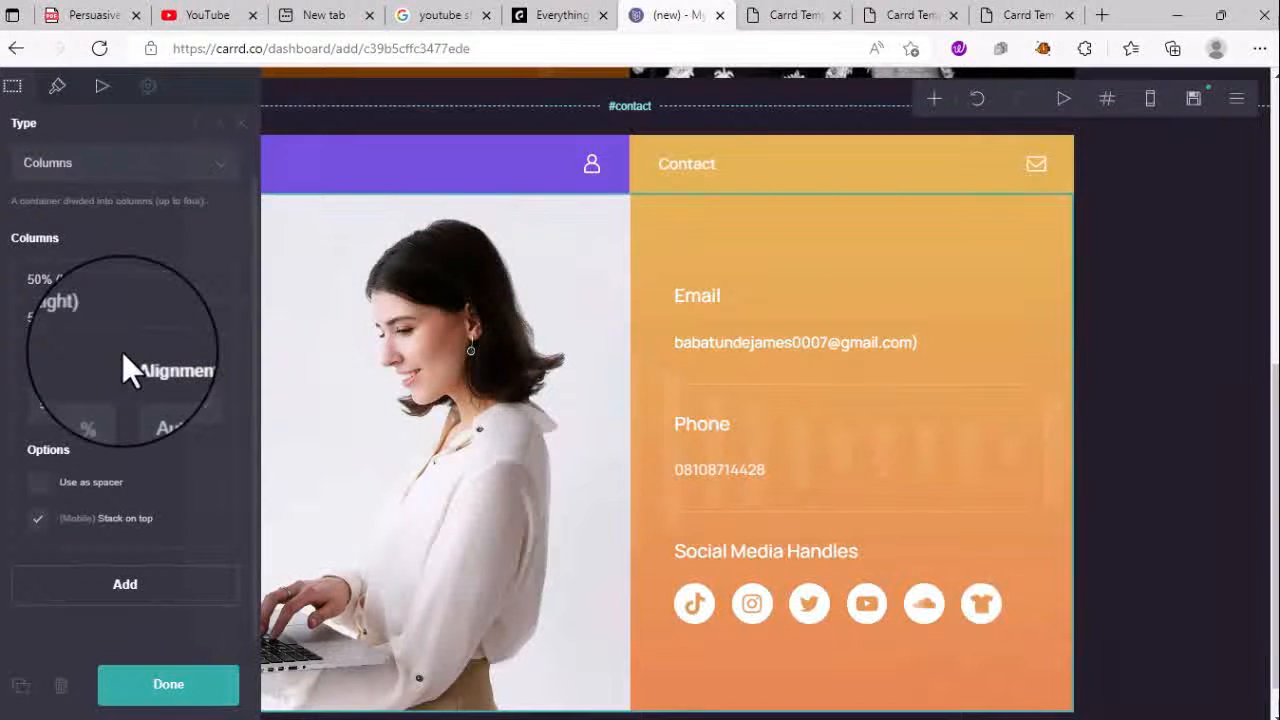
scroll(122, 352, "up", 1)
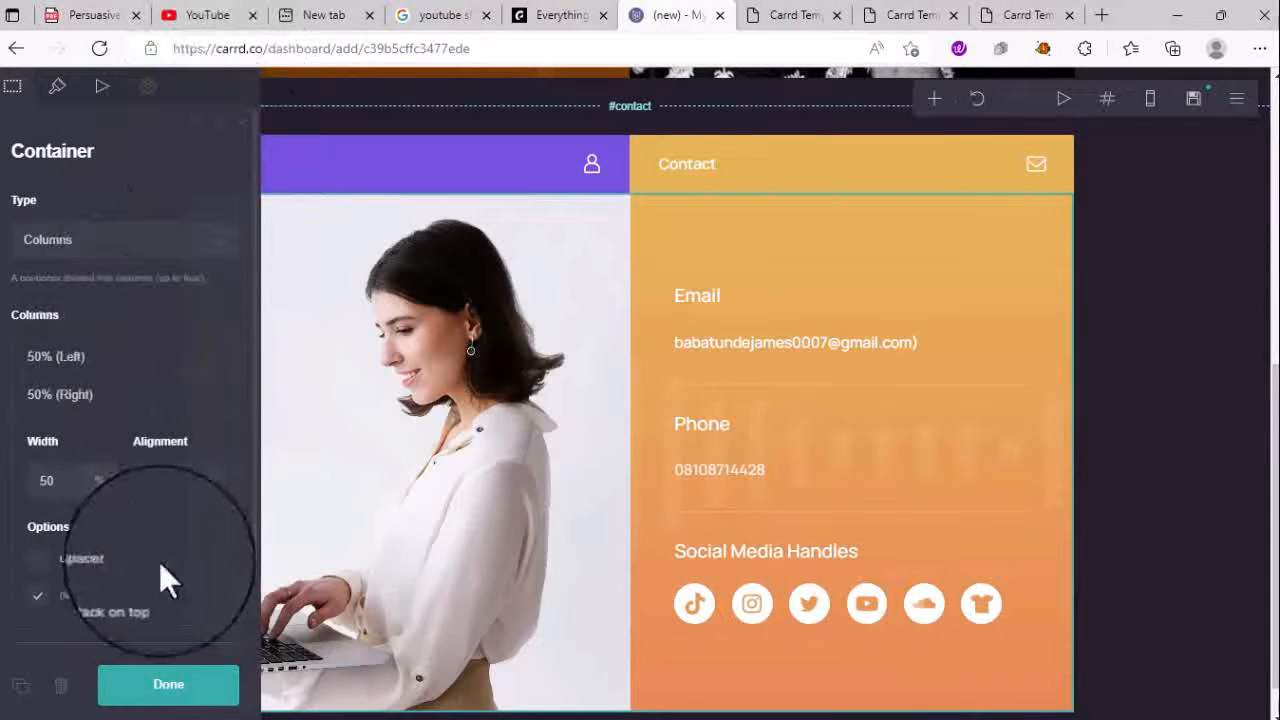
scroll(126, 643, "down", 1)
scroll(133, 539, "down", 1)
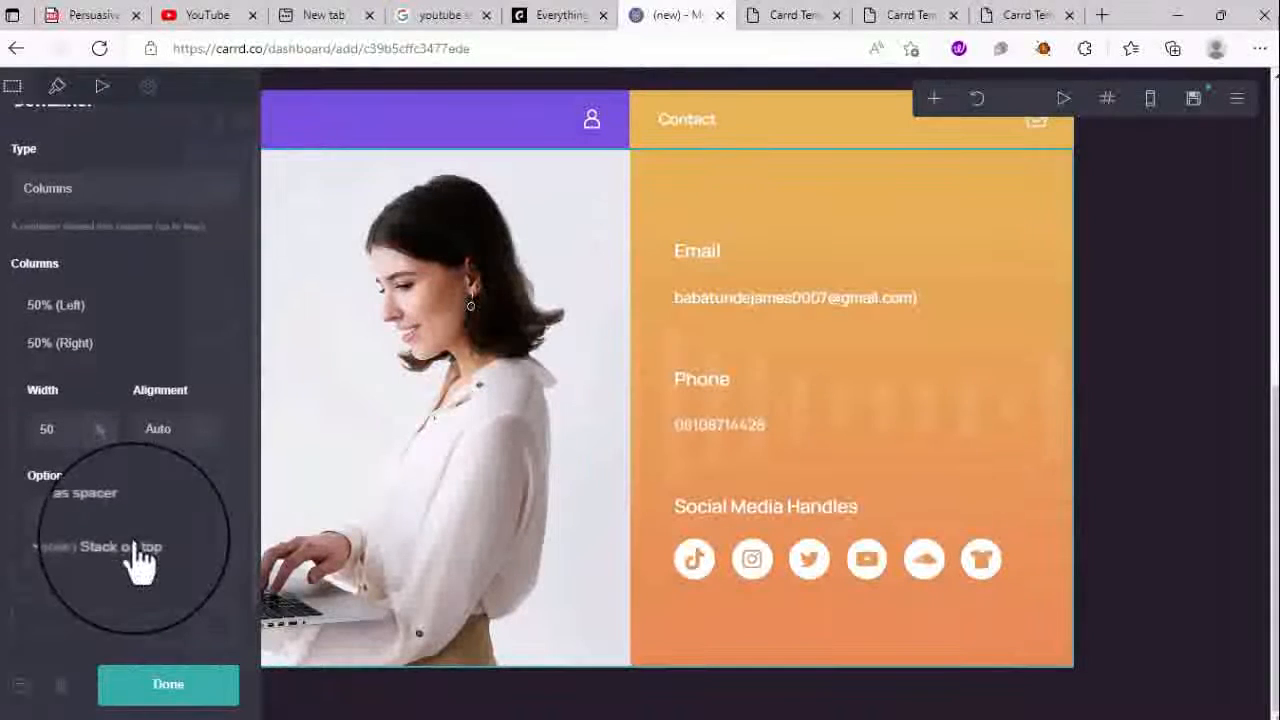
scroll(133, 541, "down", 1)
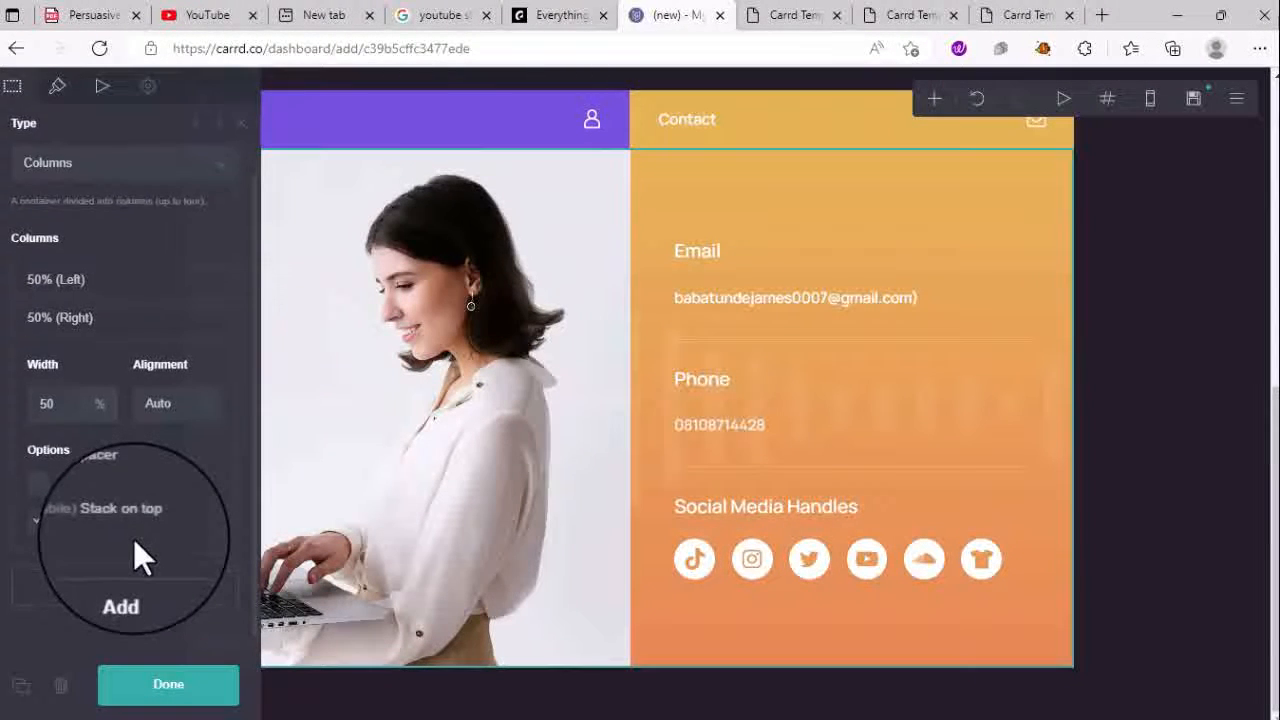
scroll(133, 538, "up", 1)
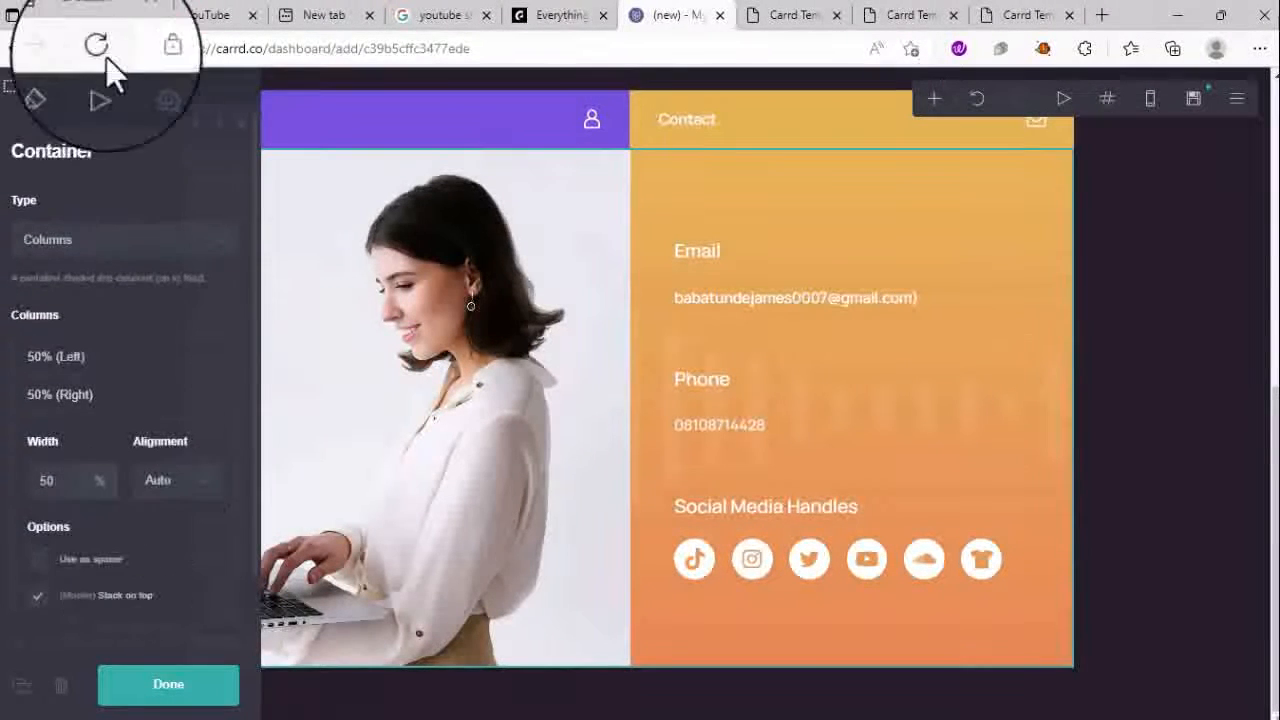
left_click(66, 90)
scroll(156, 335, "down", 3)
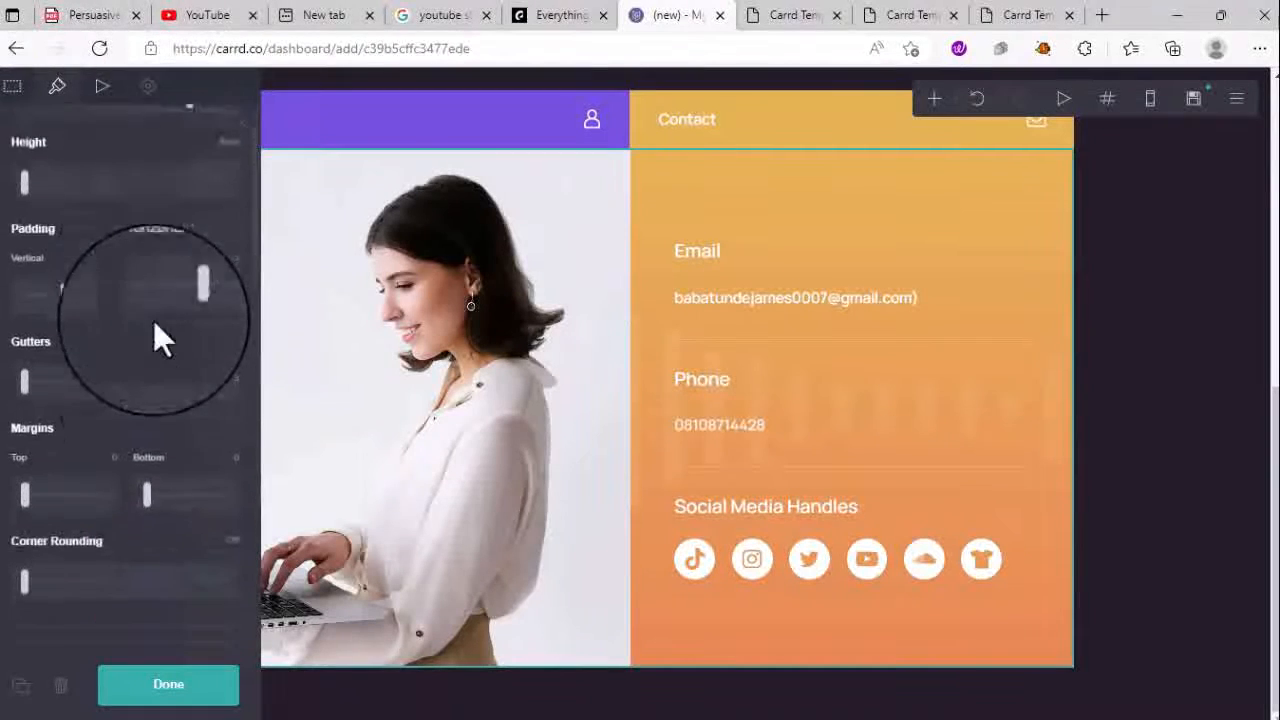
scroll(153, 320, "down", 3)
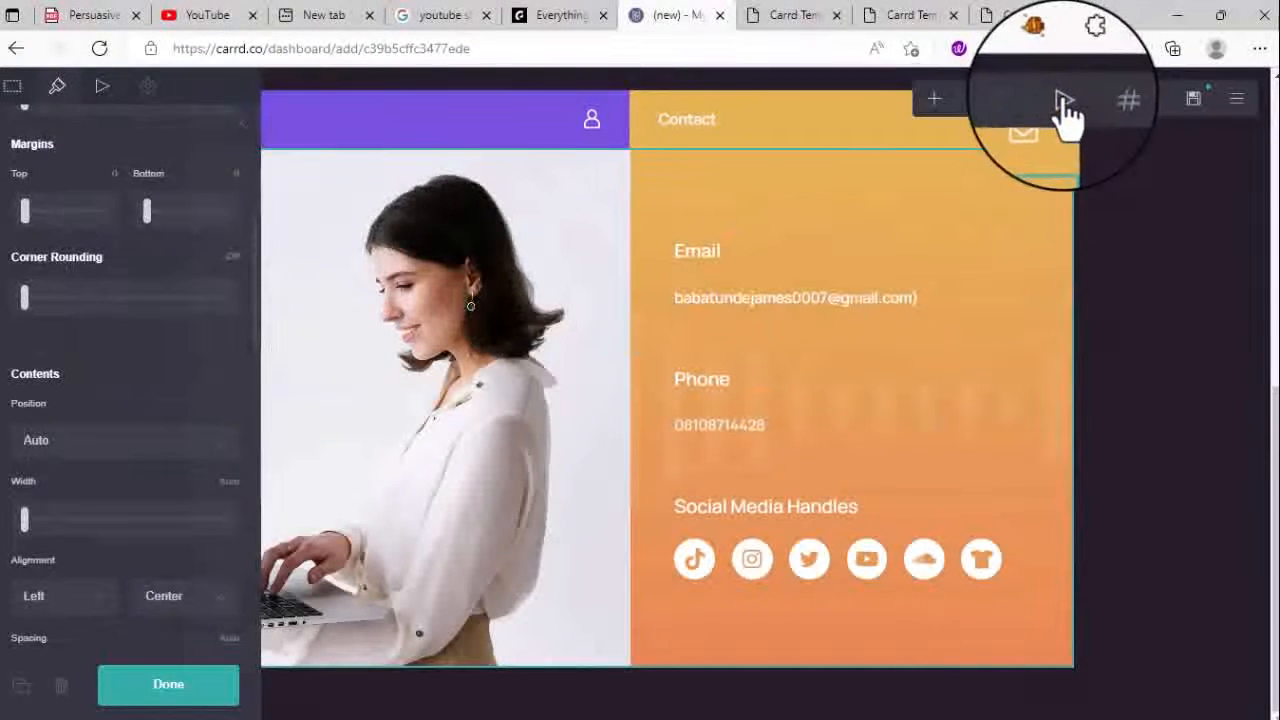
- Play the entrance animation preview and close the background settings with Done
left_click(1064, 102)
scroll(634, 370, "up", 4)
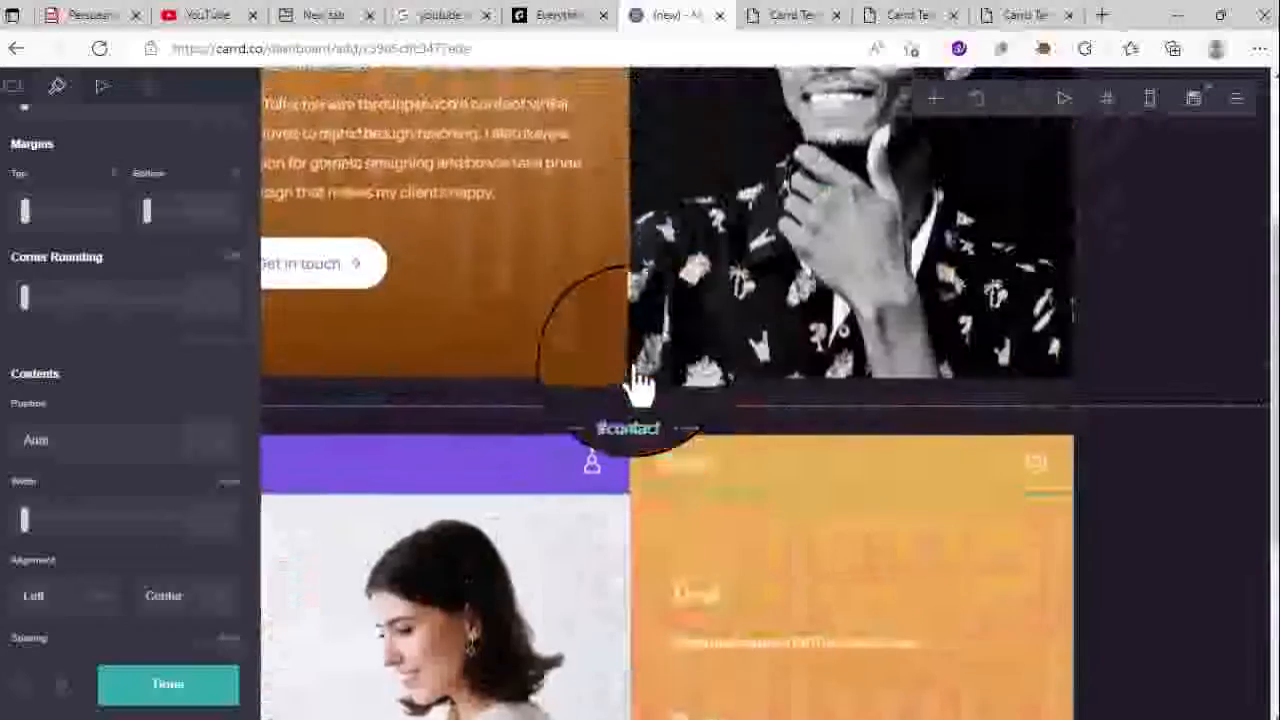
scroll(636, 385, "up", 3)
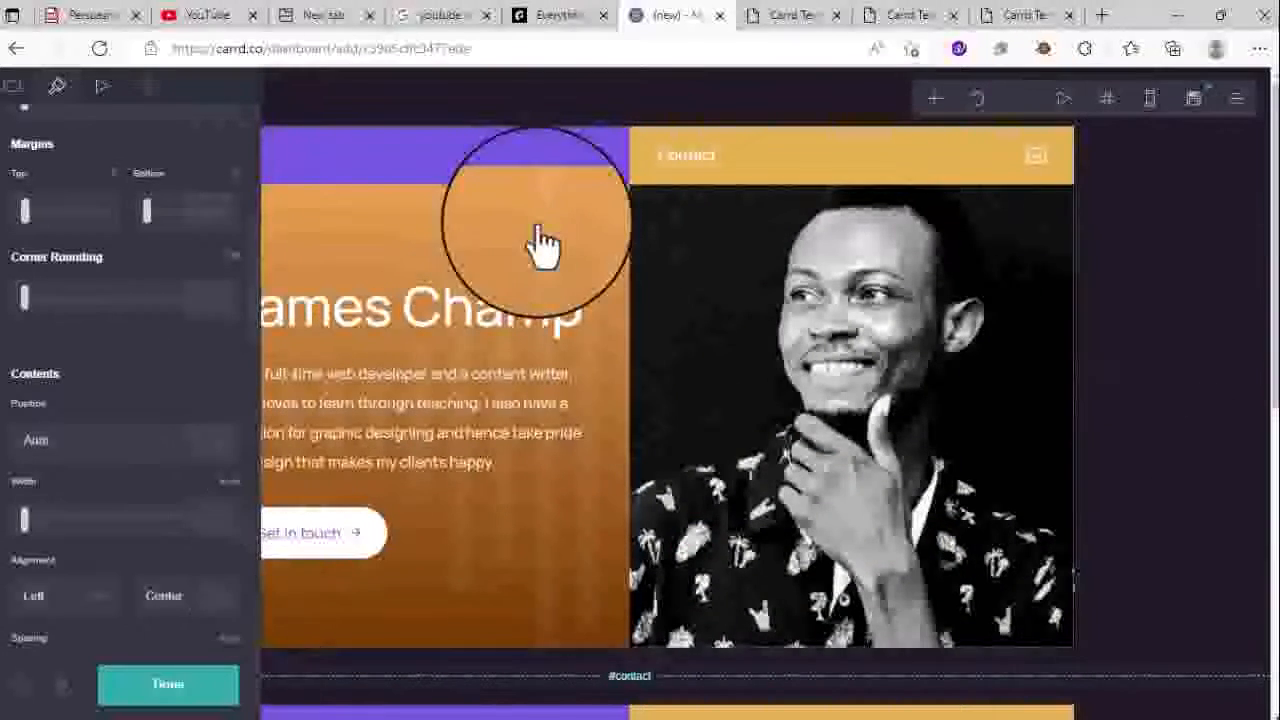
left_click(1150, 540)
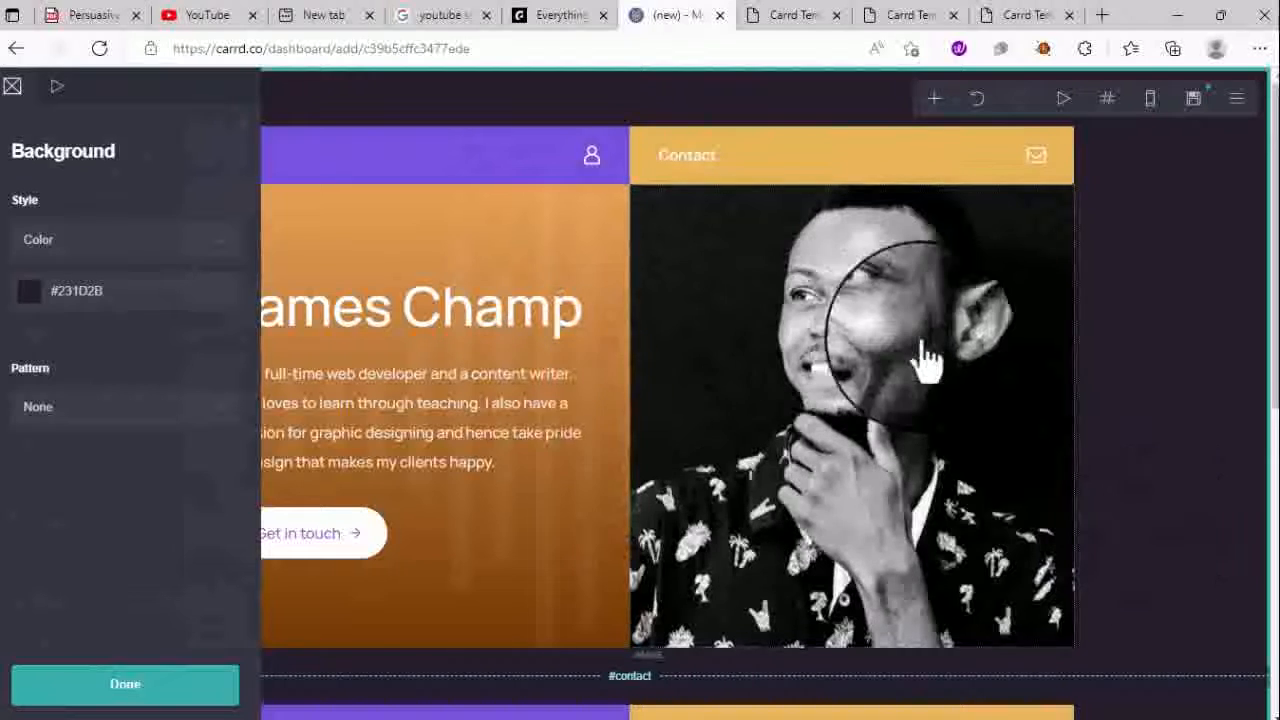
left_click(190, 698)
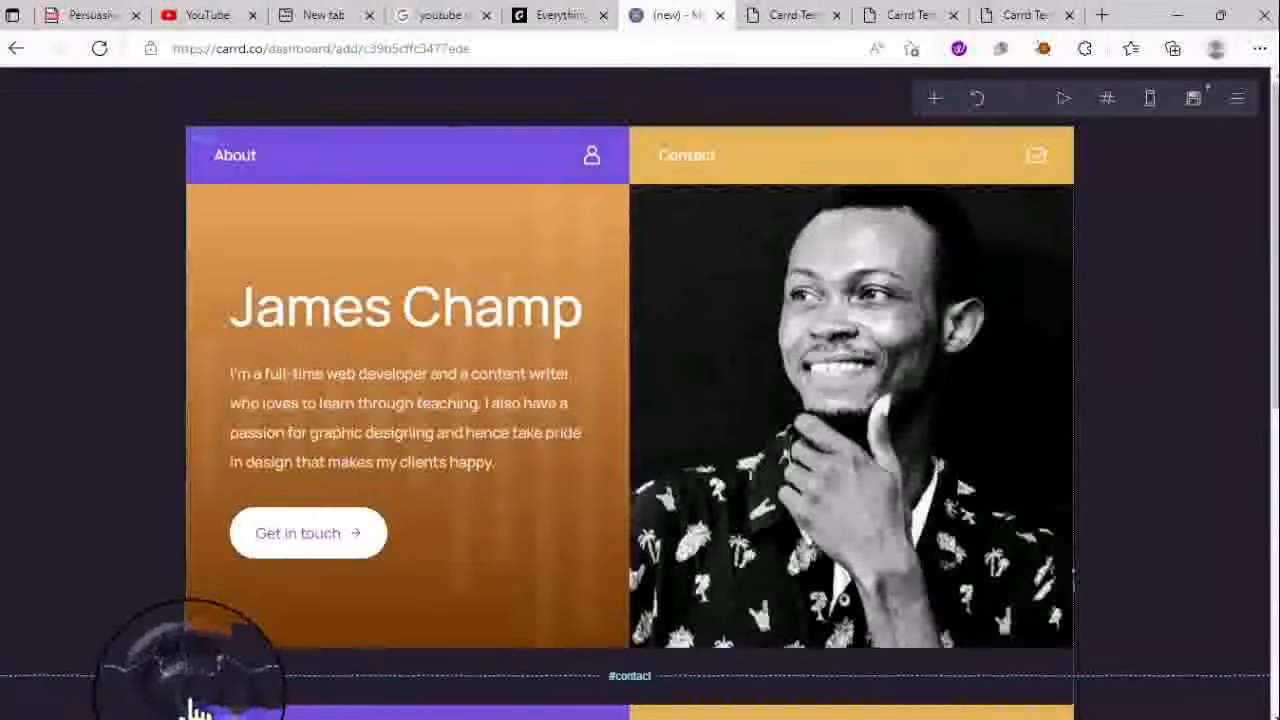
- Publish the site titled 'profile' with description 'demo profile' to profile1.carrd.co
left_click(1193, 100)
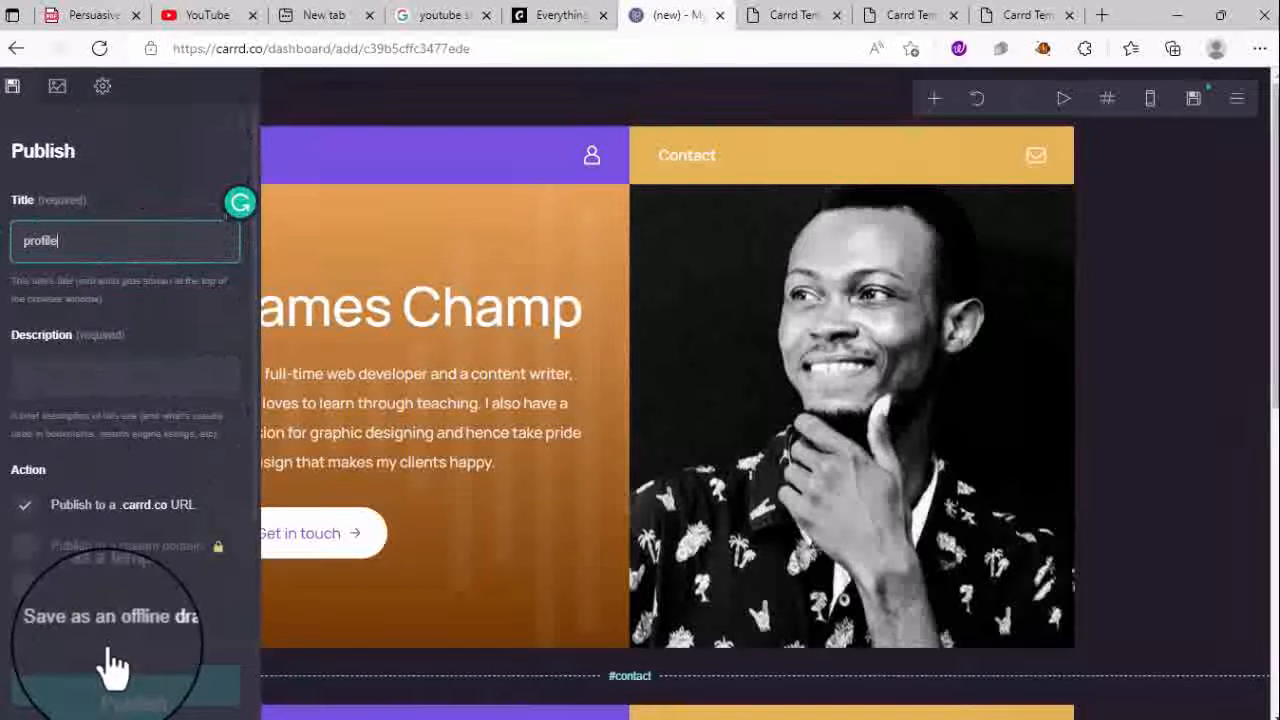
left_click(84, 370)
type("demo profile")
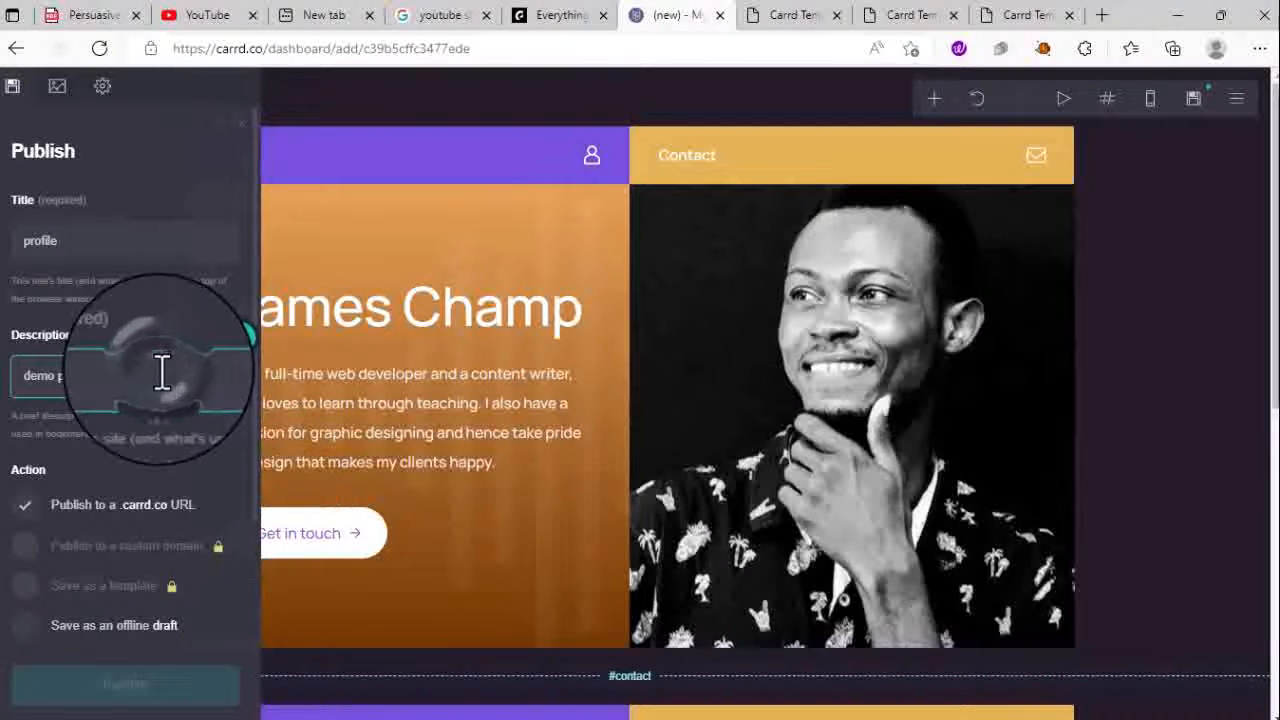
scroll(103, 494, "down", 2)
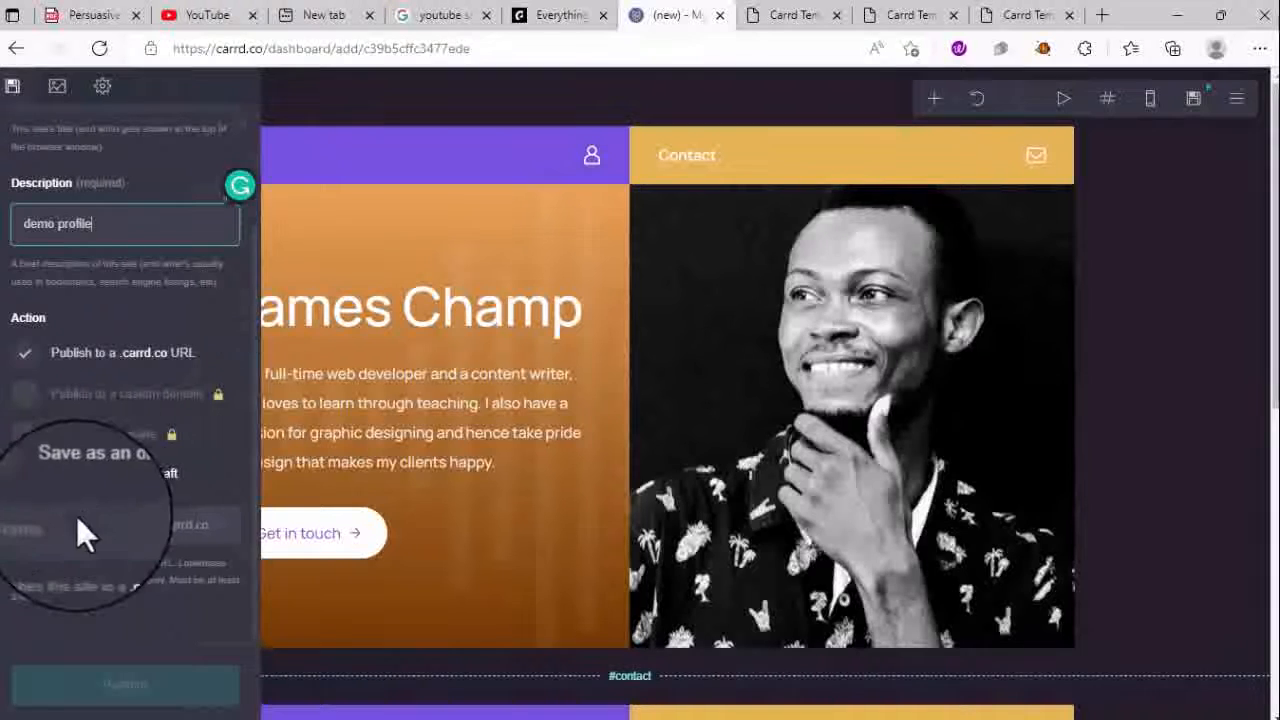
left_click(80, 525)
type("p")
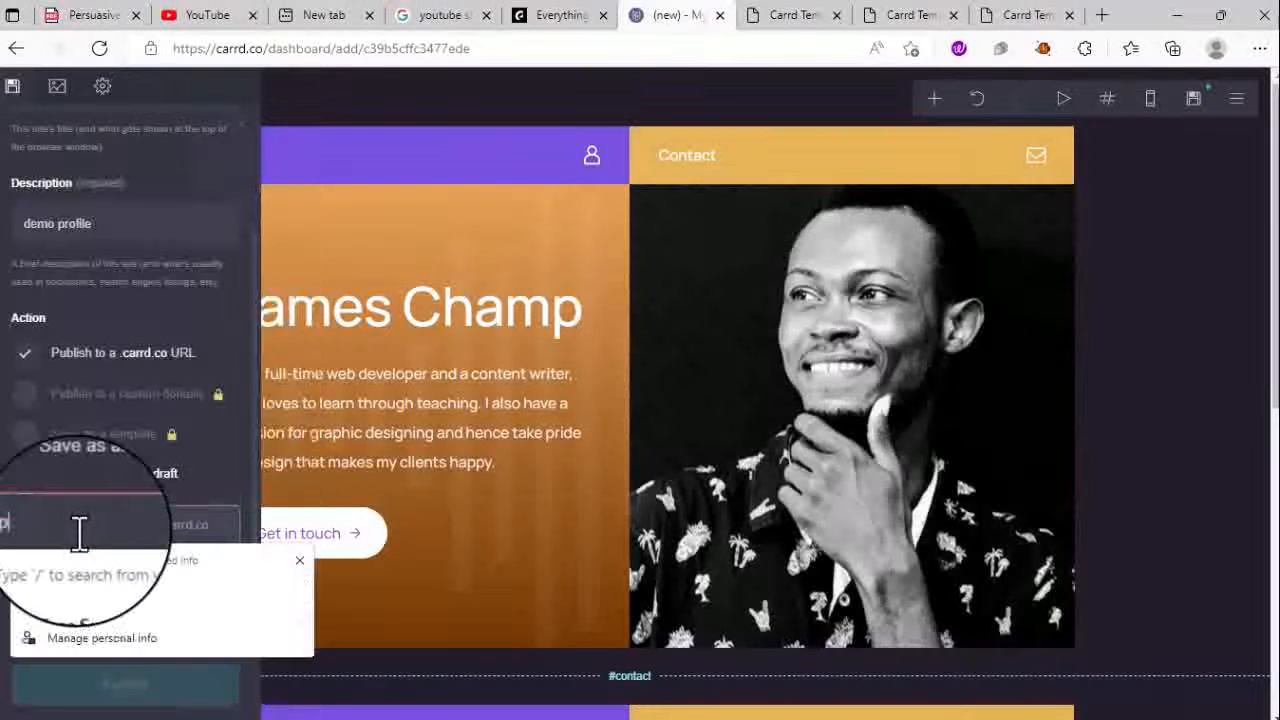
type("rofile")
scroll(120, 172, "up", 2)
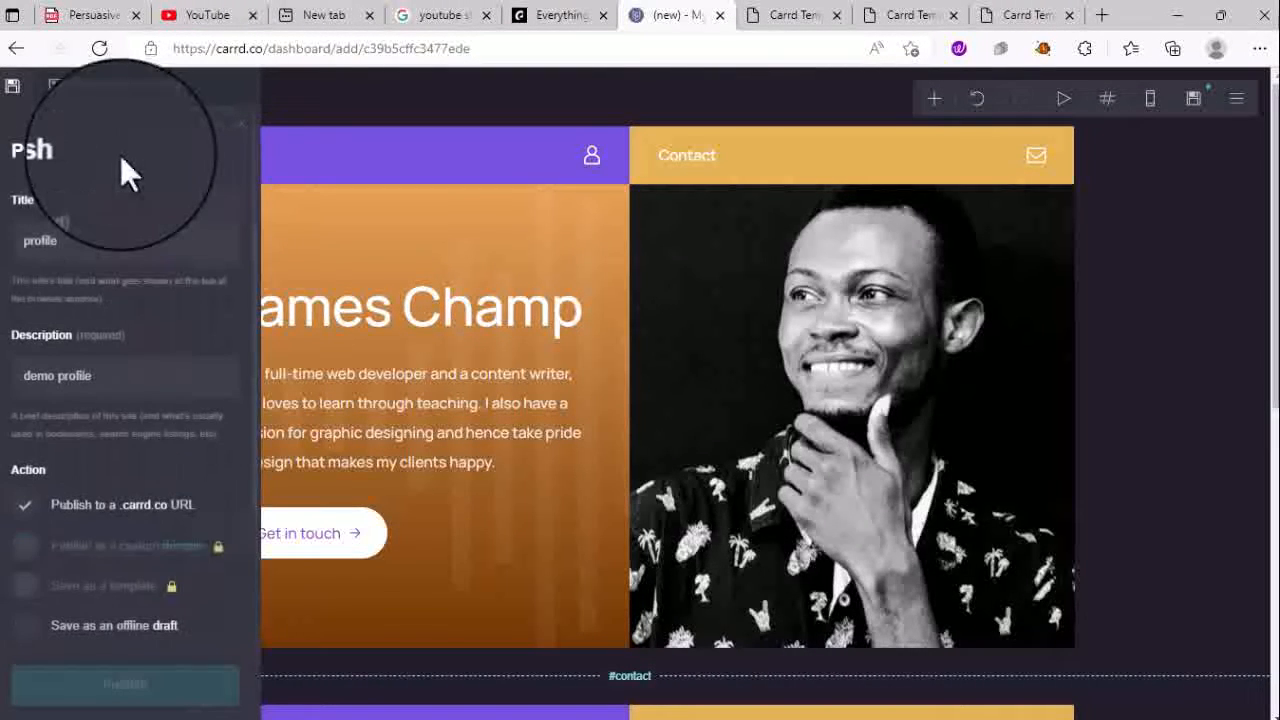
scroll(115, 300, "down", 2)
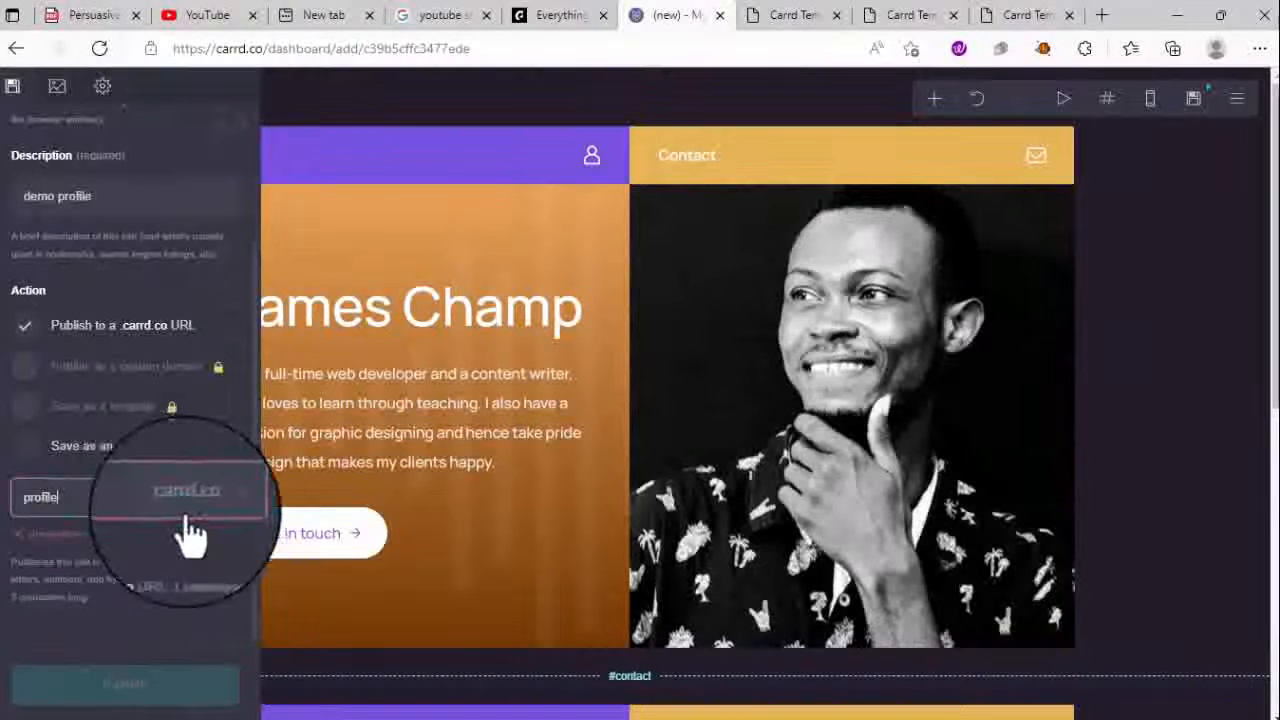
type("file")
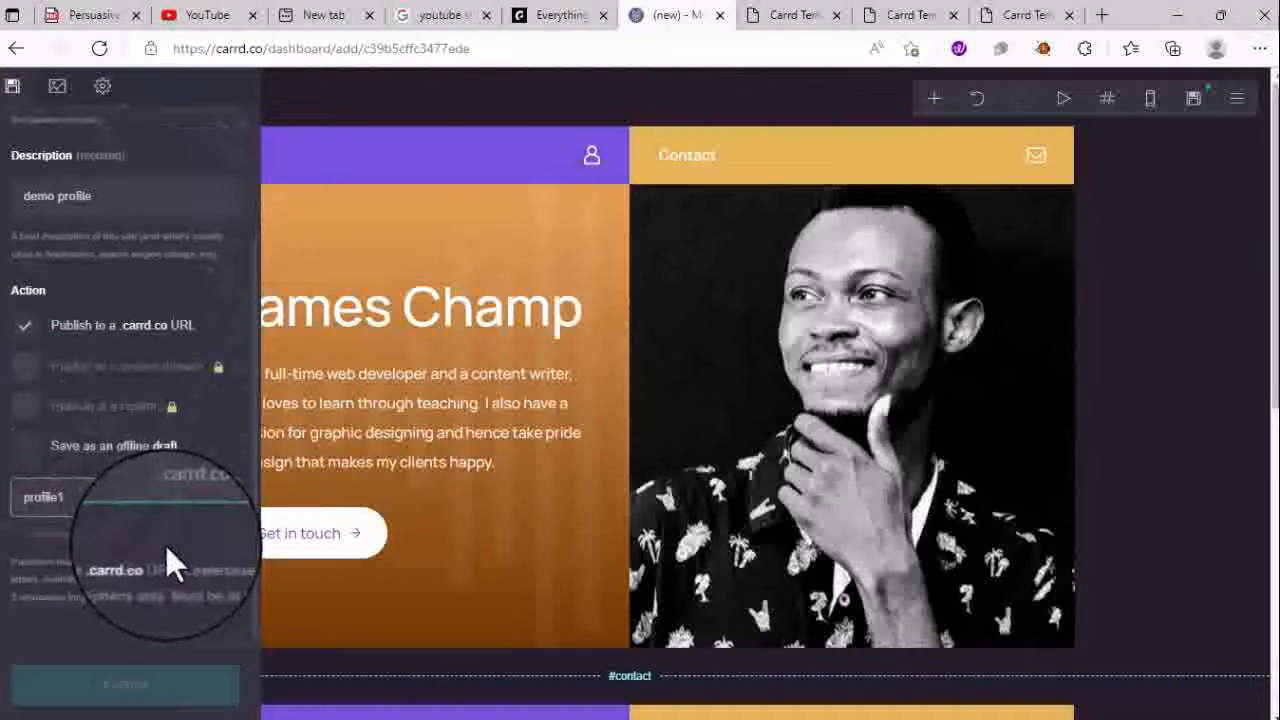
type("1")
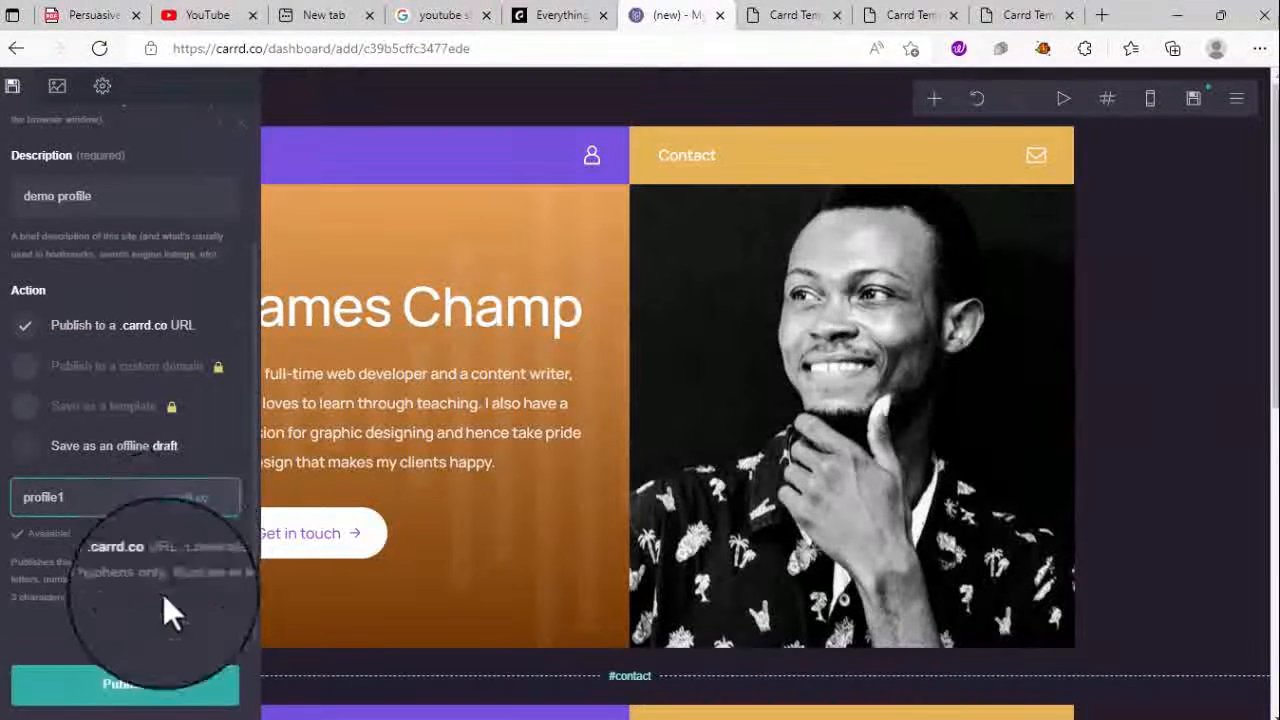
left_click(166, 704)
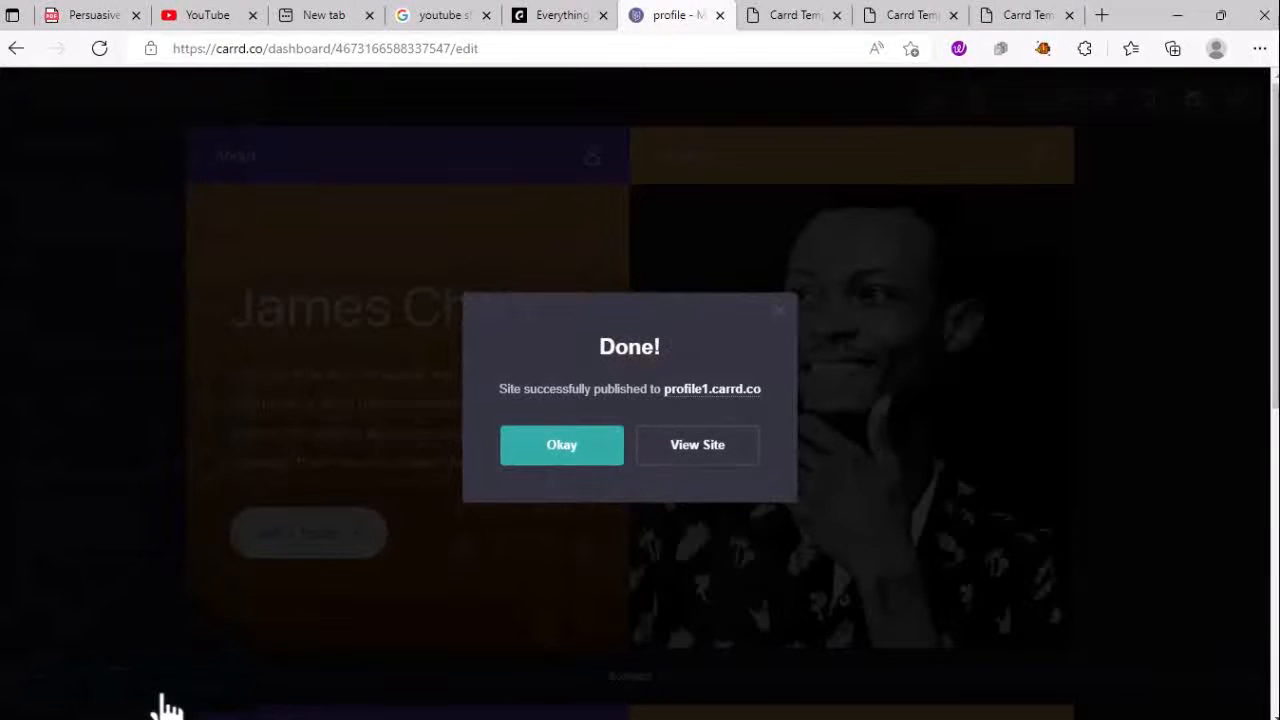
- View profile1.carrd.co live, jump to its contact section, go back, and select the address
left_click(692, 450)
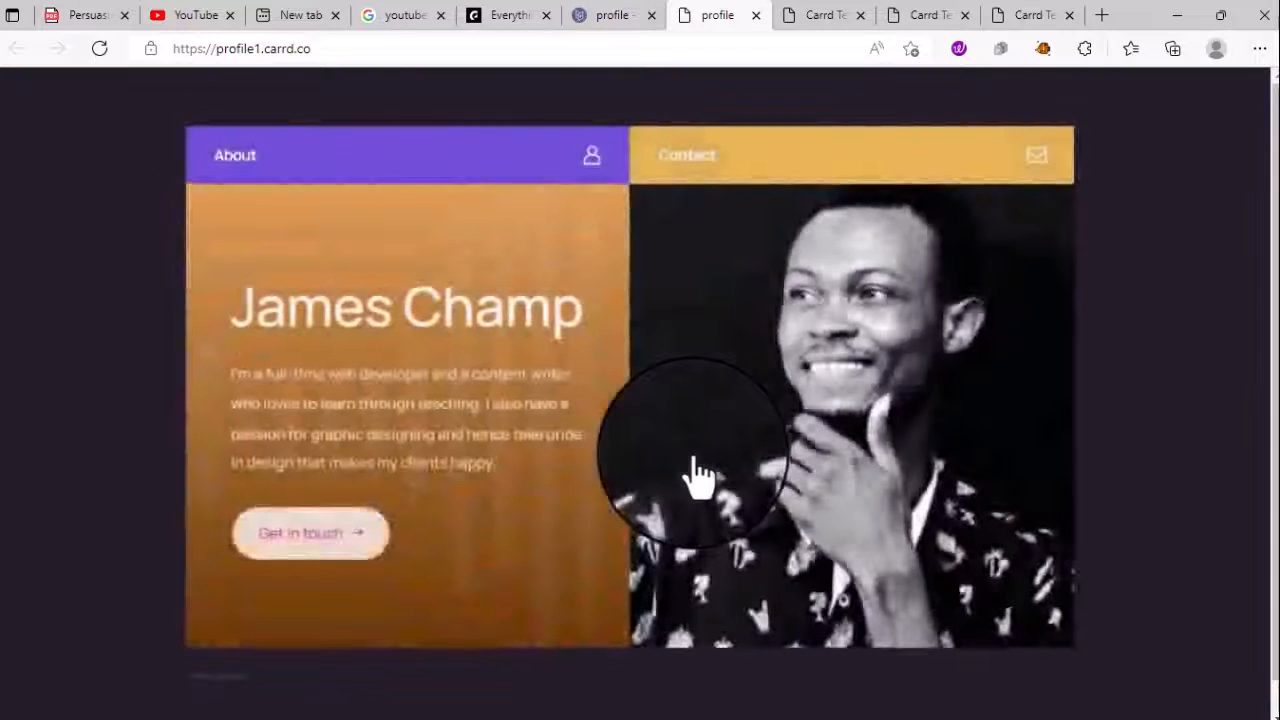
left_click(326, 556)
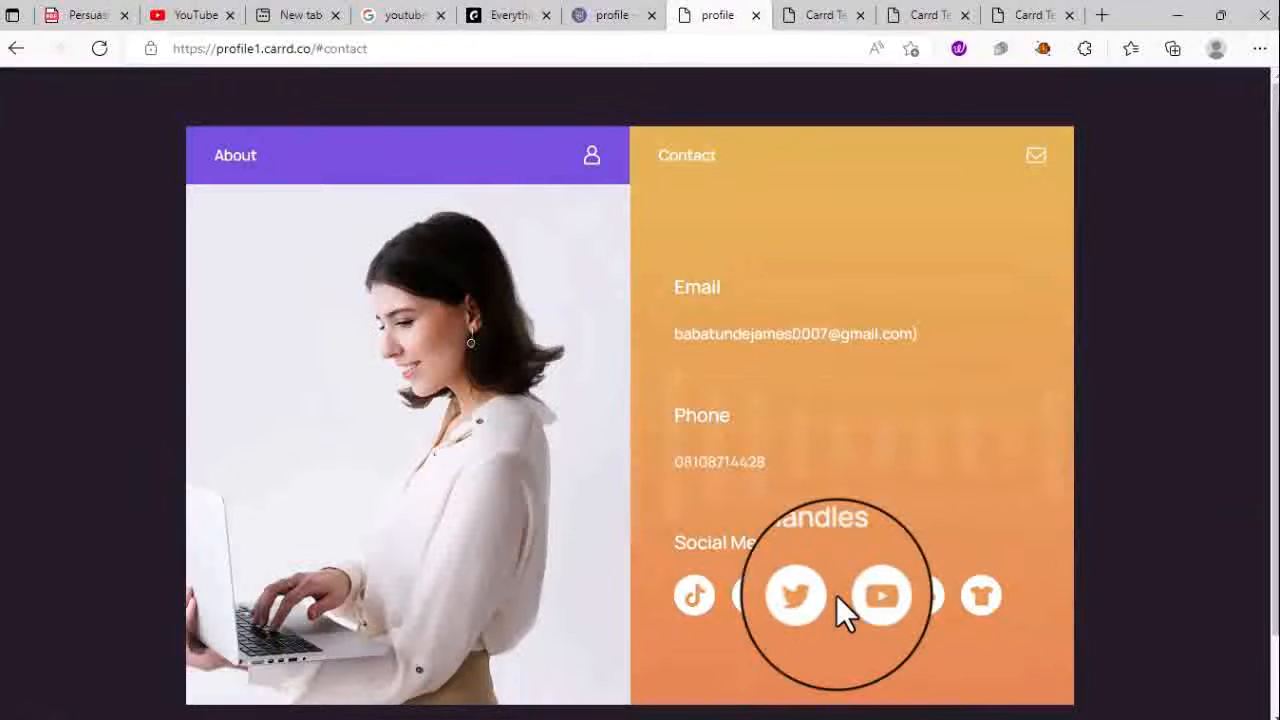
scroll(803, 590, "down", 1)
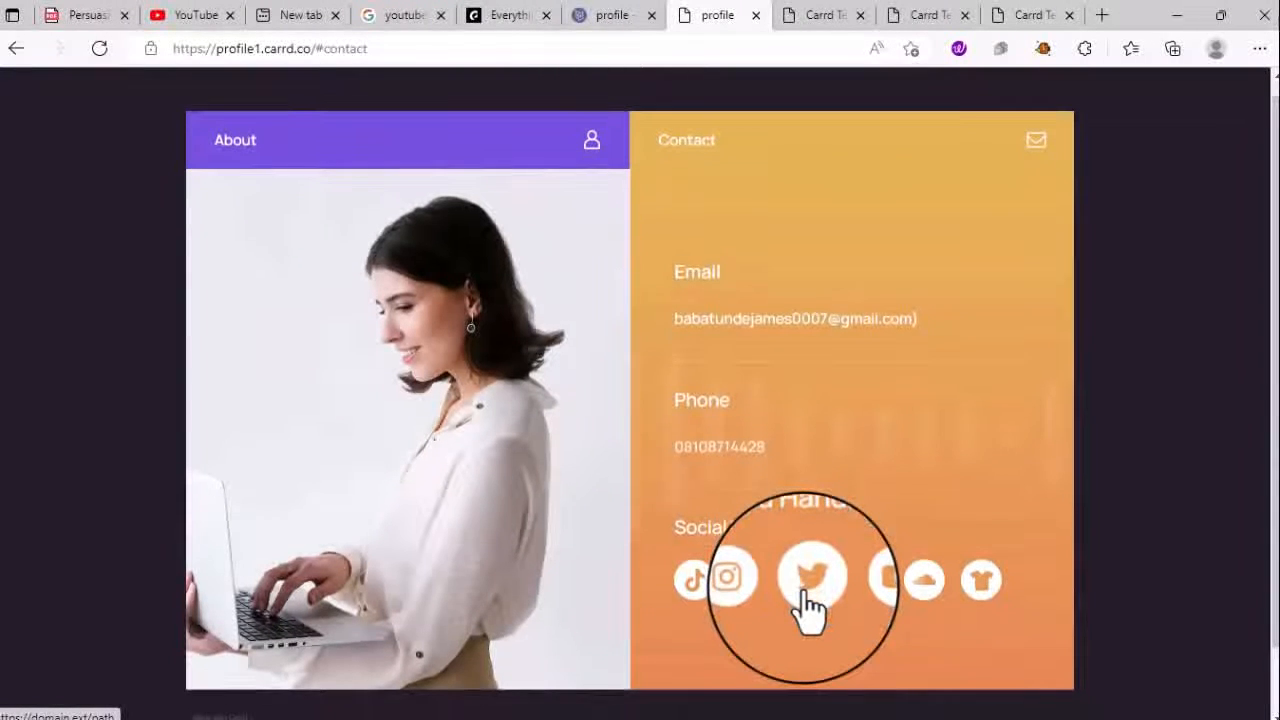
scroll(808, 605, "up", 1)
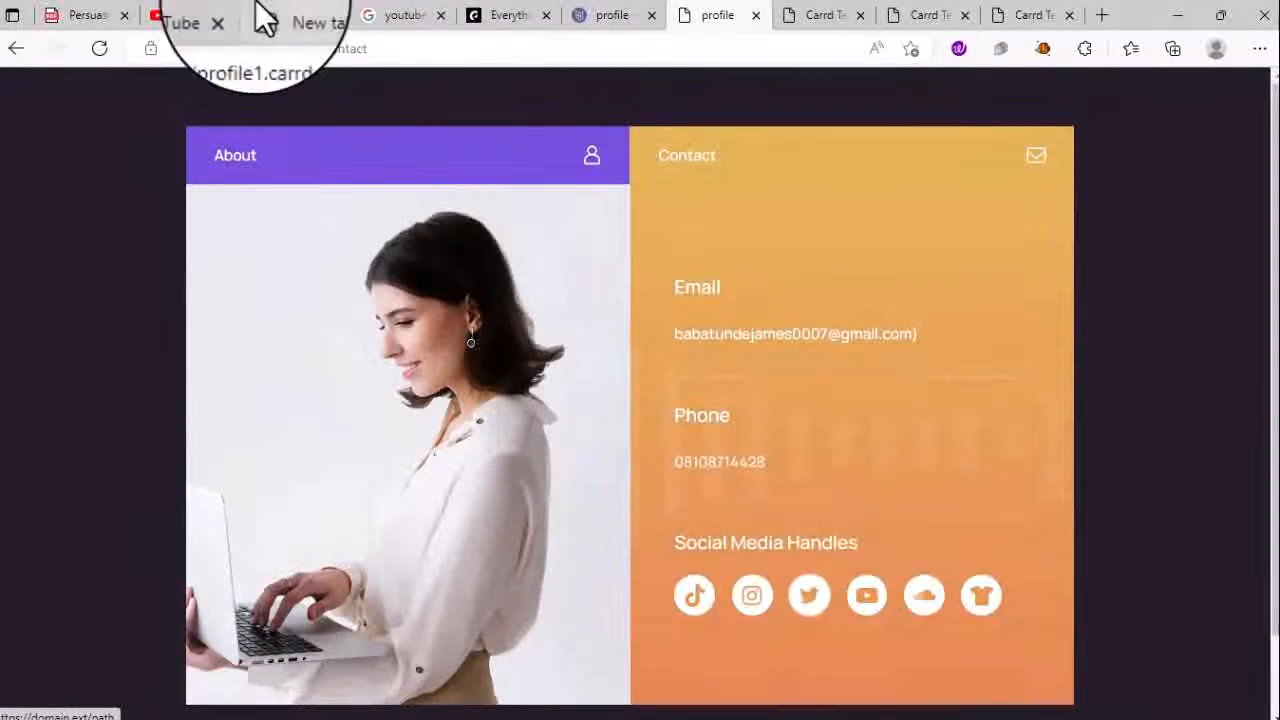
left_click(16, 50)
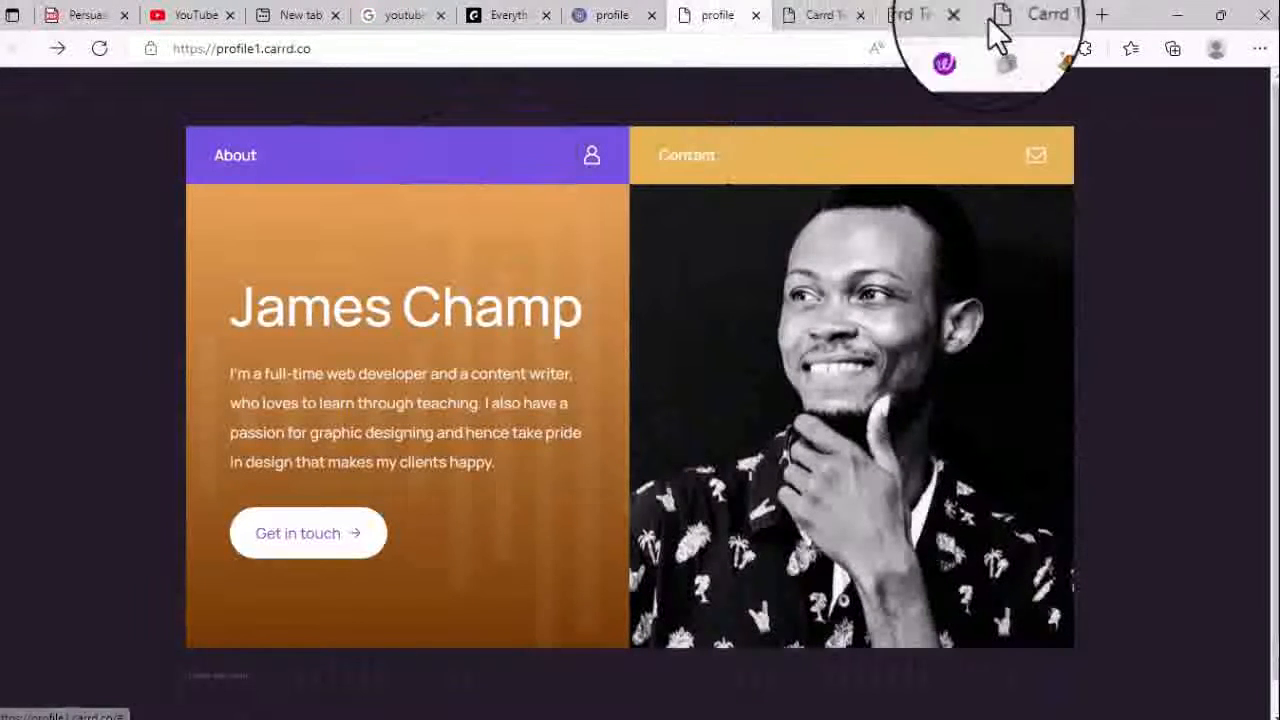
left_click_drag(340, 45, 220, 48)
key("ctrl+c")
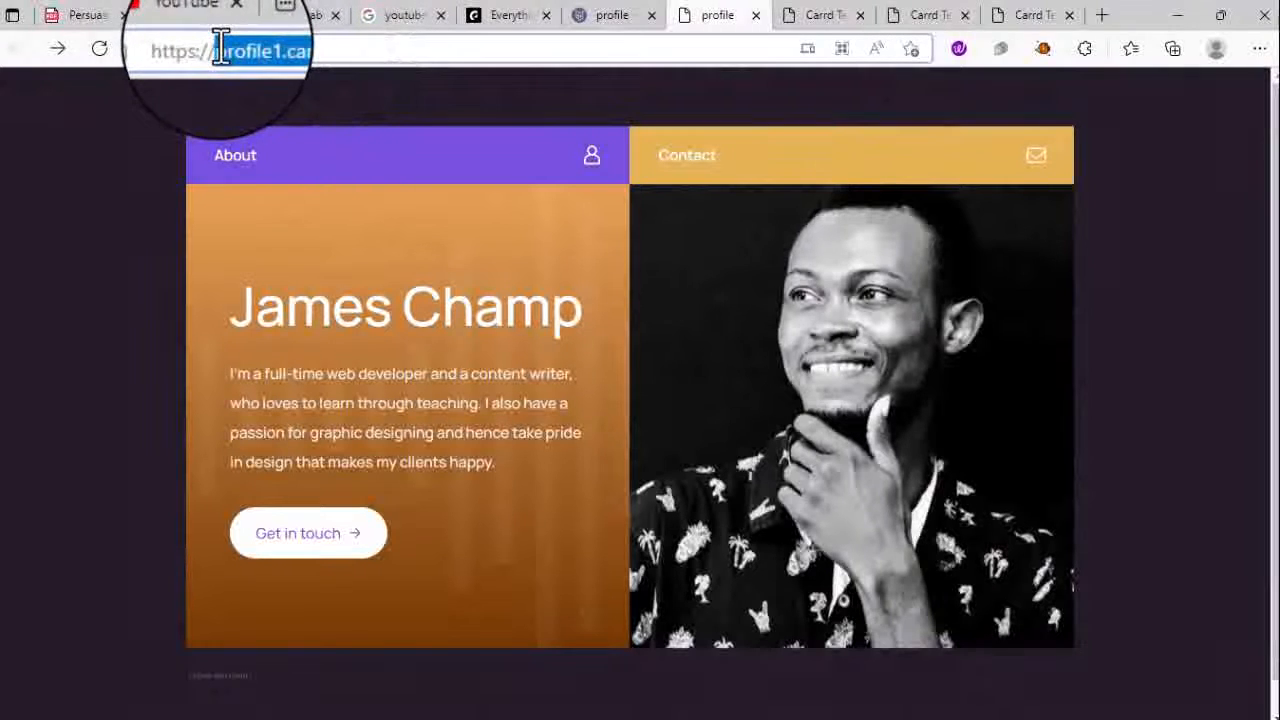
- Open profile1.carrd.co in a new Edge tab by pasting the address
left_click(1106, 18)
key("ctrl+v")
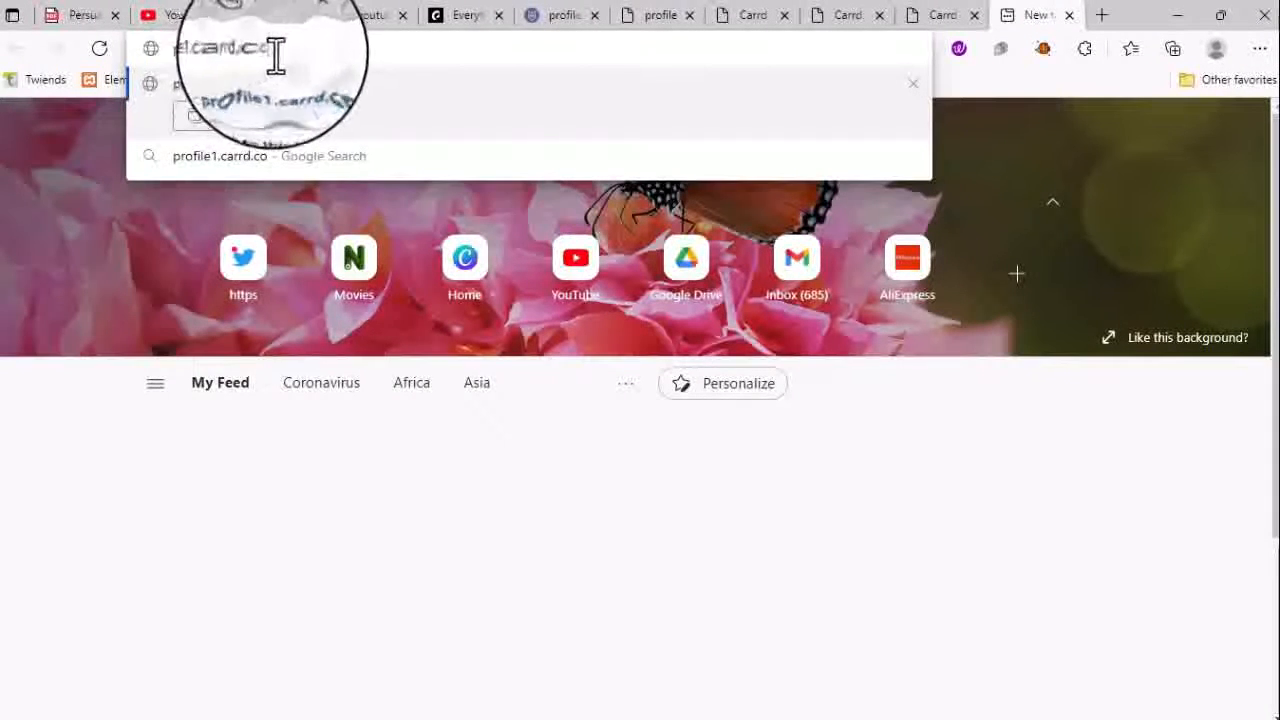
left_click_drag(277, 55, 166, 49)
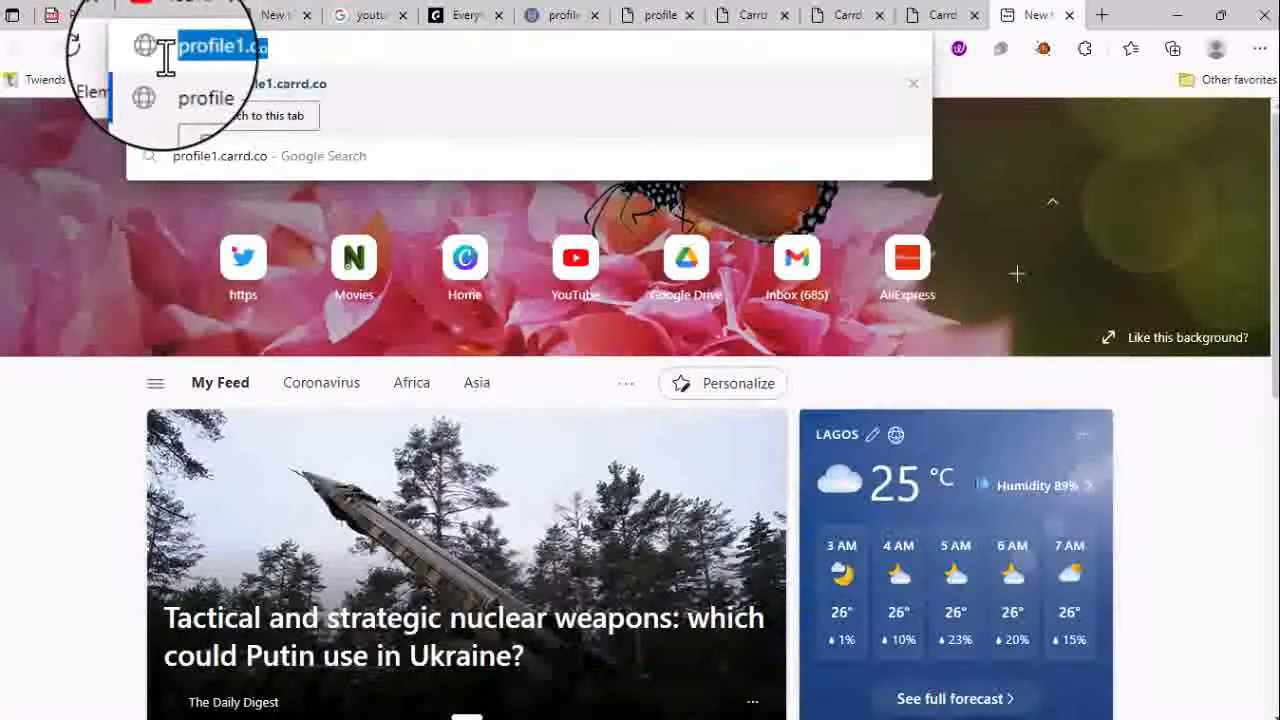
key("Return")
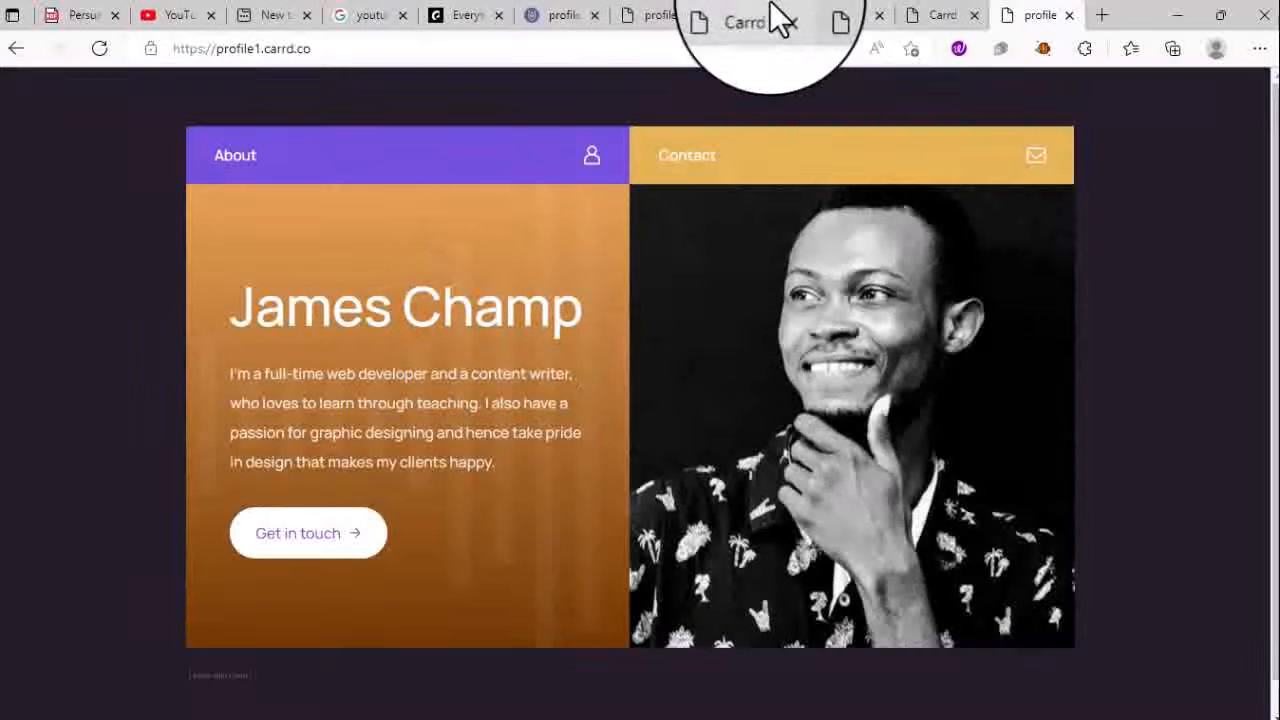
- Back in the editor, dismiss the publish confirmation and reopen the main menu
left_click(551, 20)
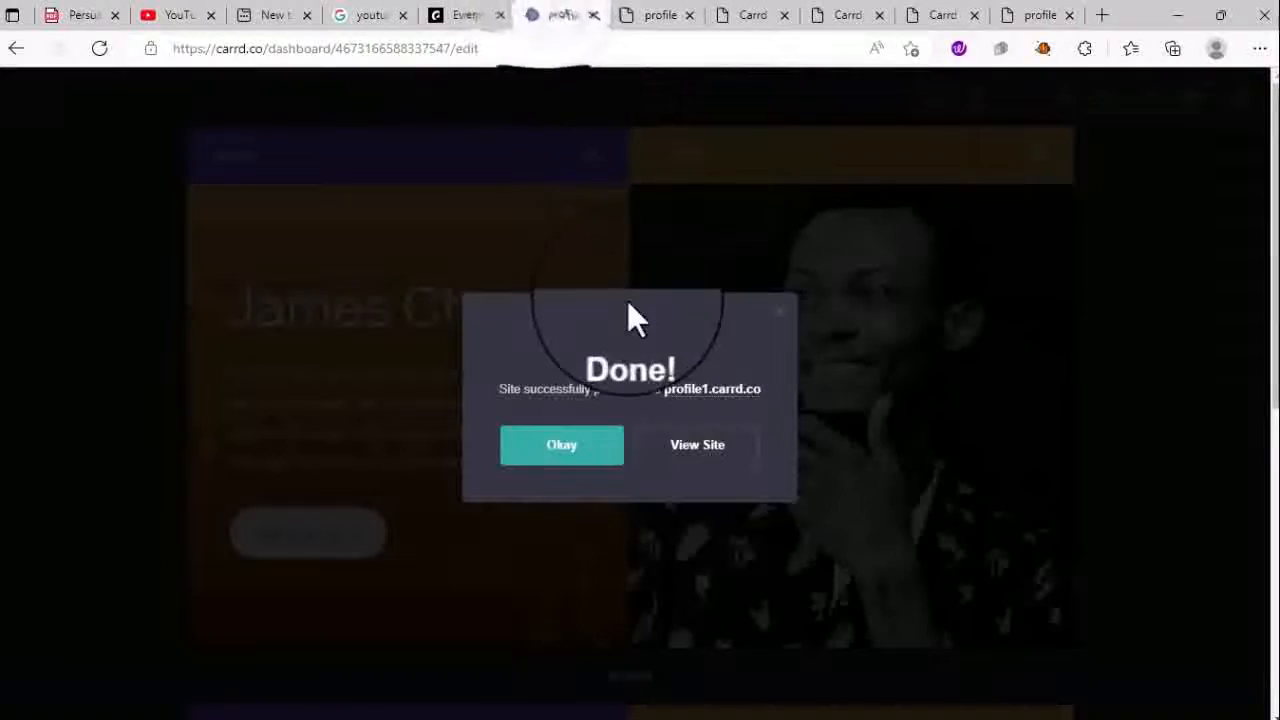
left_click(778, 308)
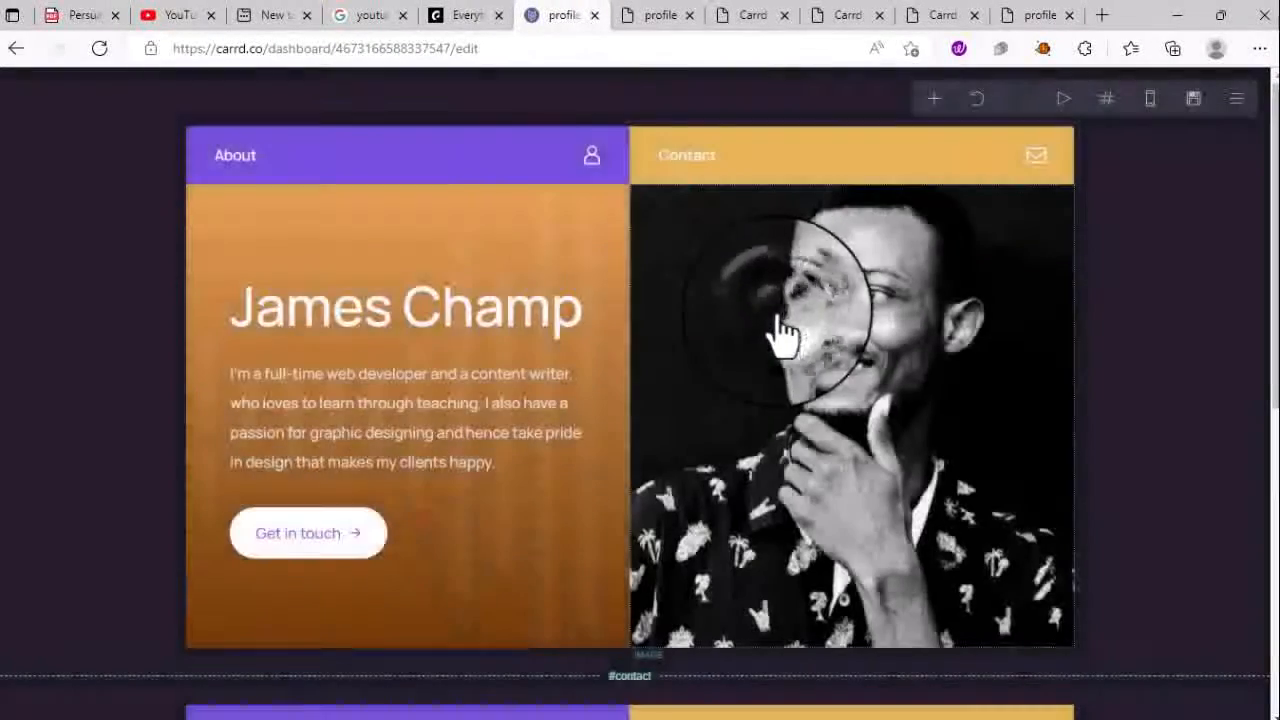
scroll(545, 250, "down", 4)
scroll(545, 250, "down", 2)
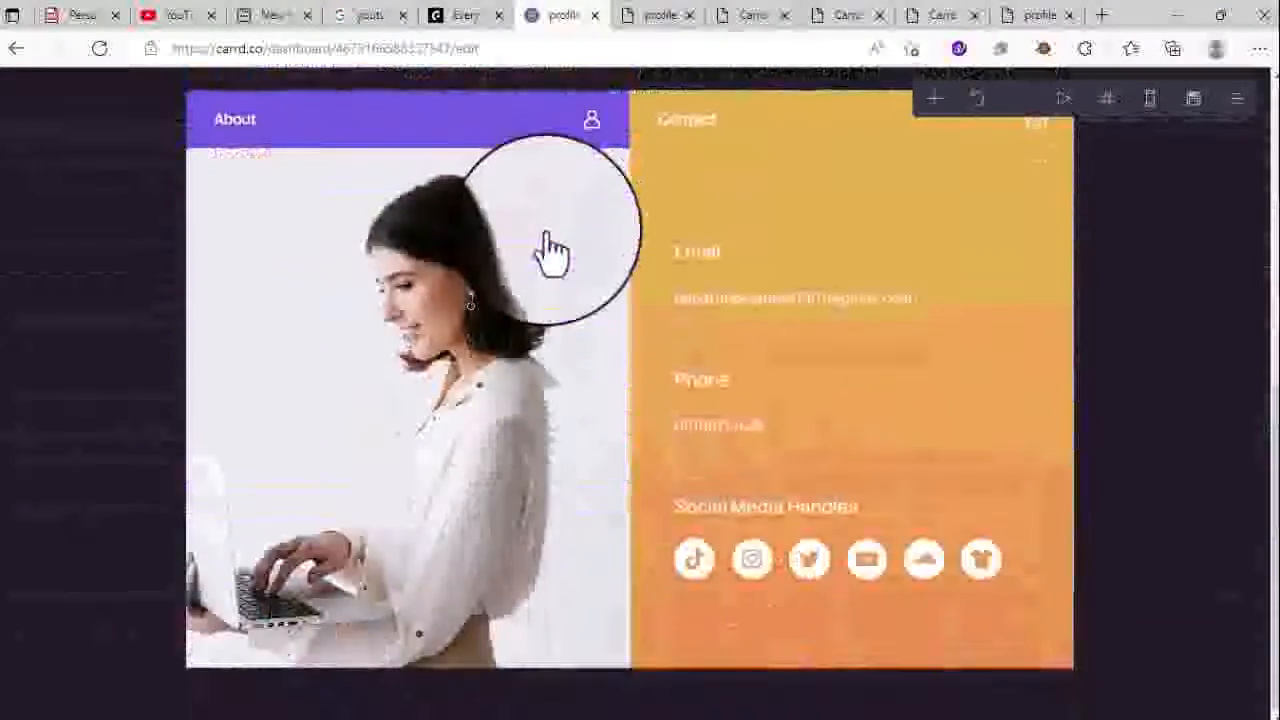
scroll(543, 251, "up", 6)
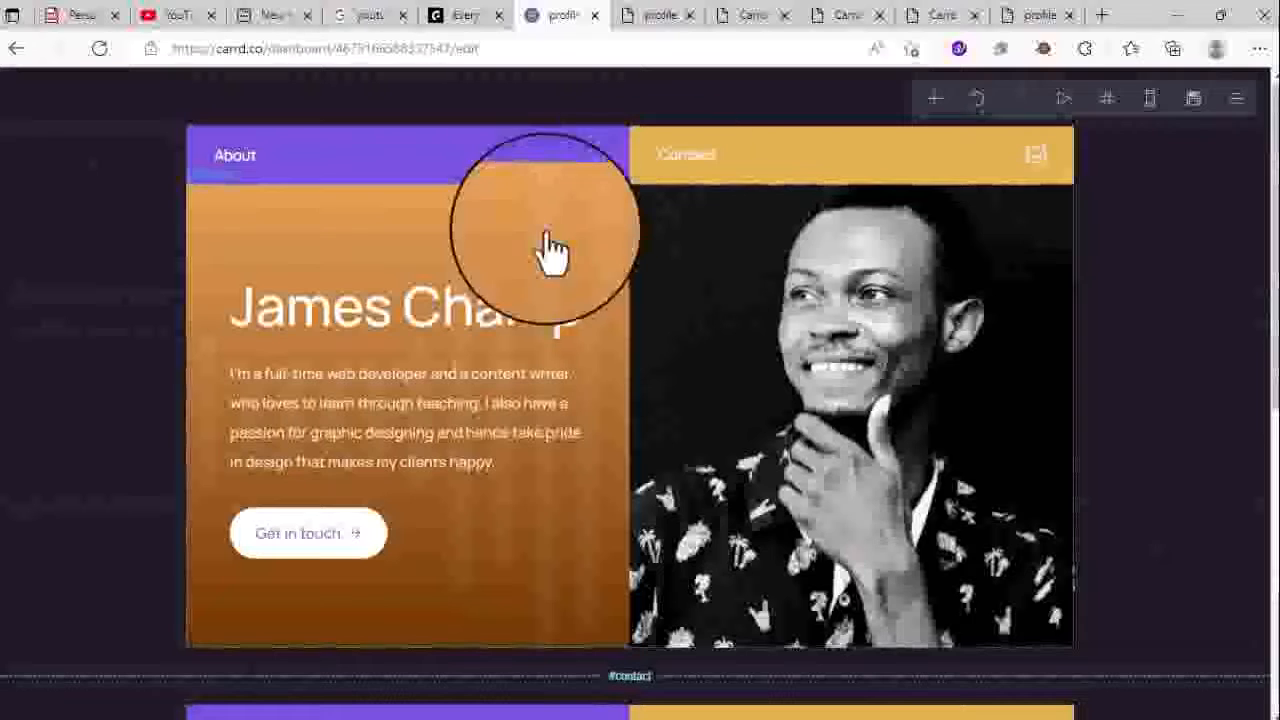
left_click(1238, 108)
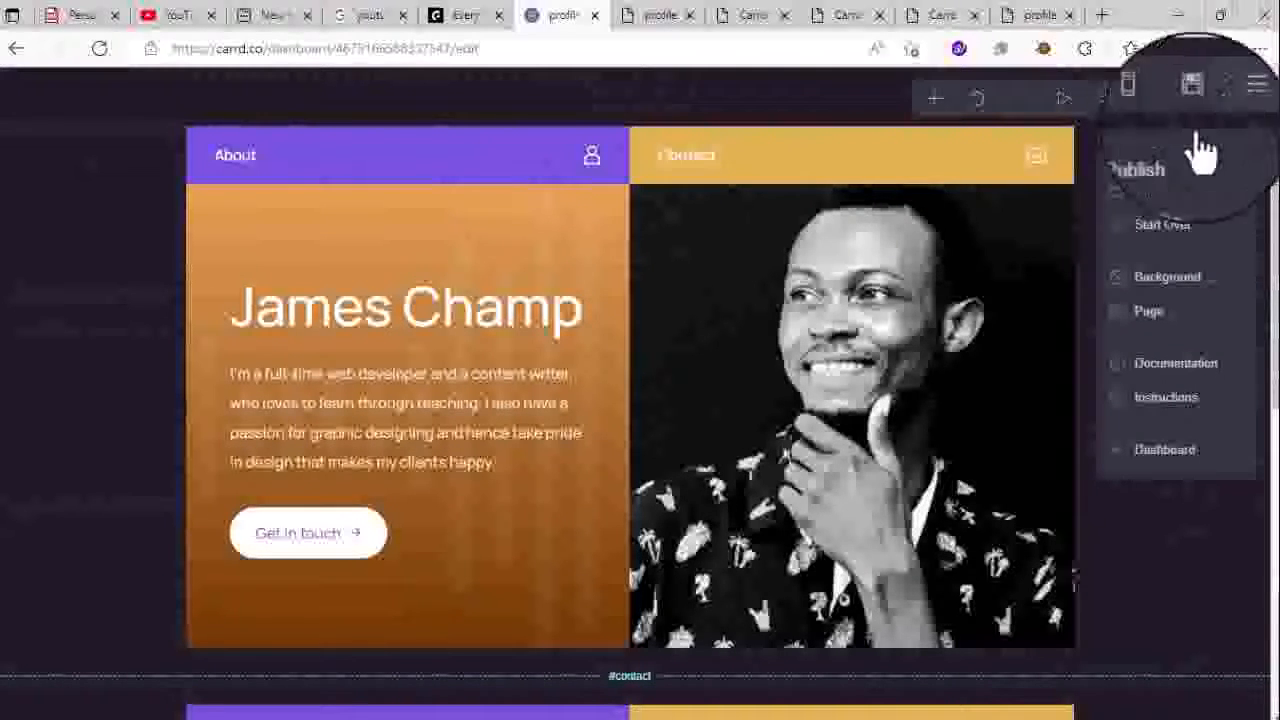
left_click(623, 106)
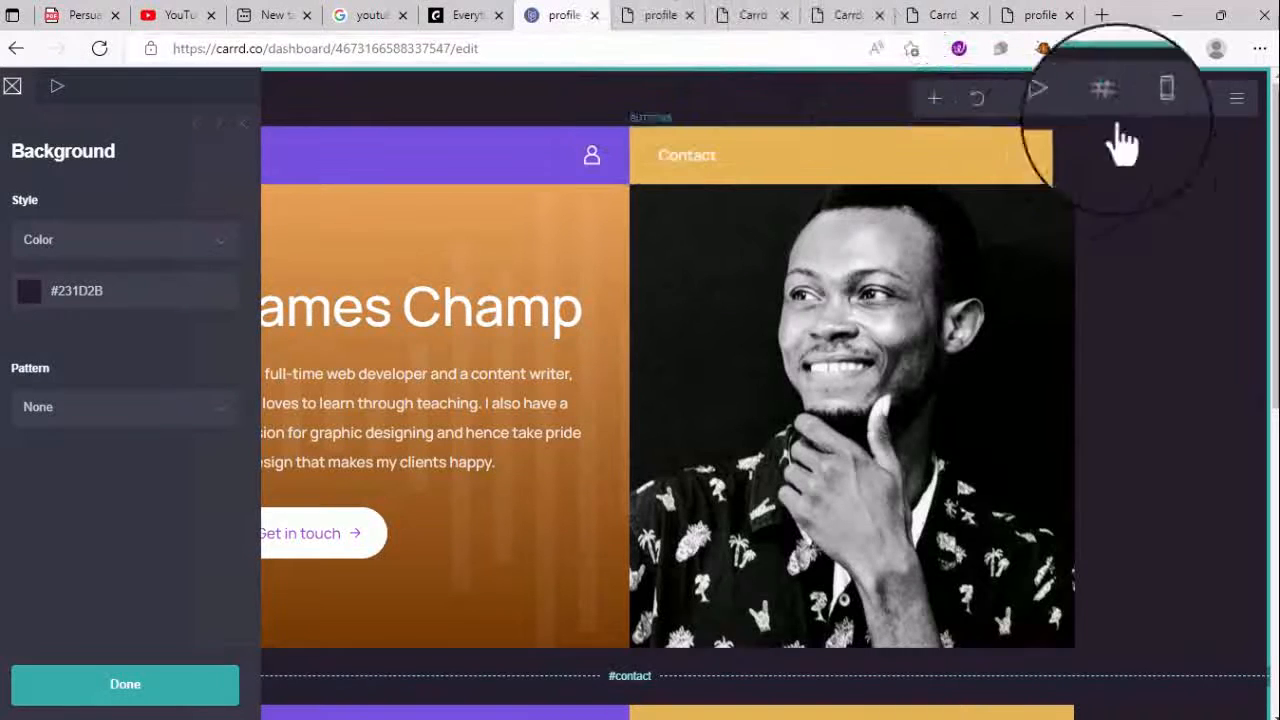
left_click(1237, 98)
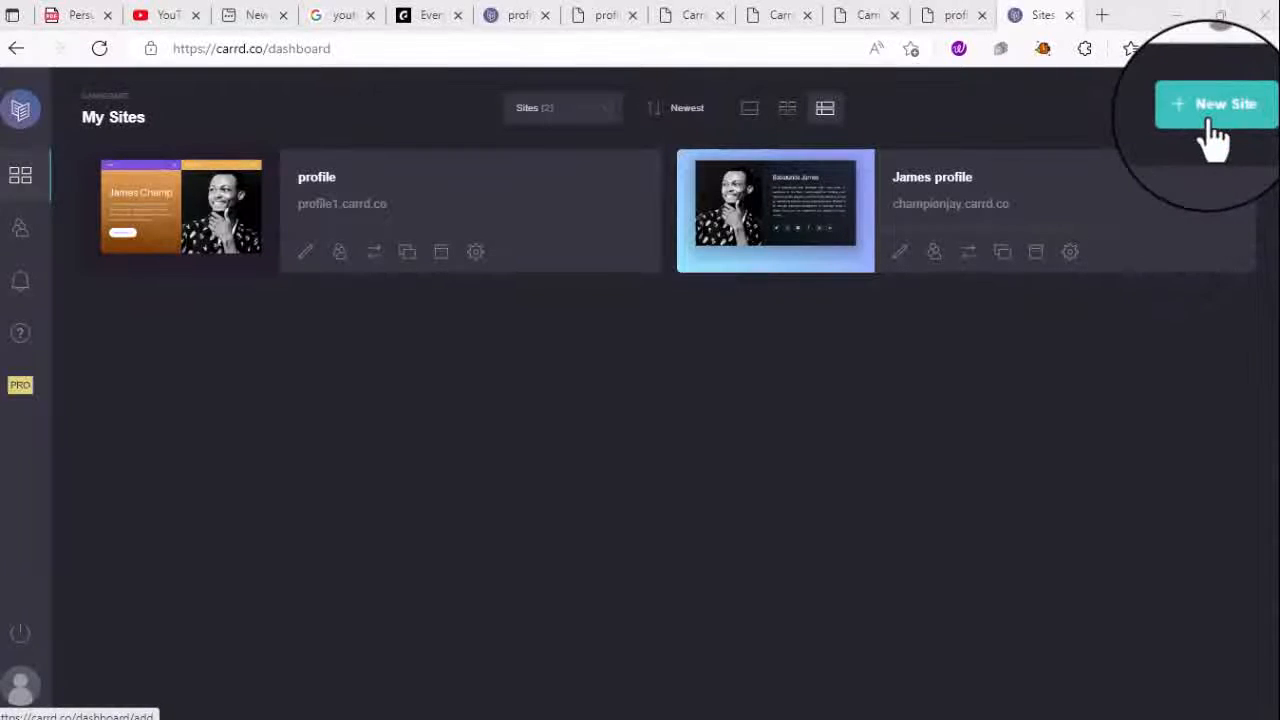
- Create a new blank site and add a Container with Type left on Default
left_click(1213, 135)
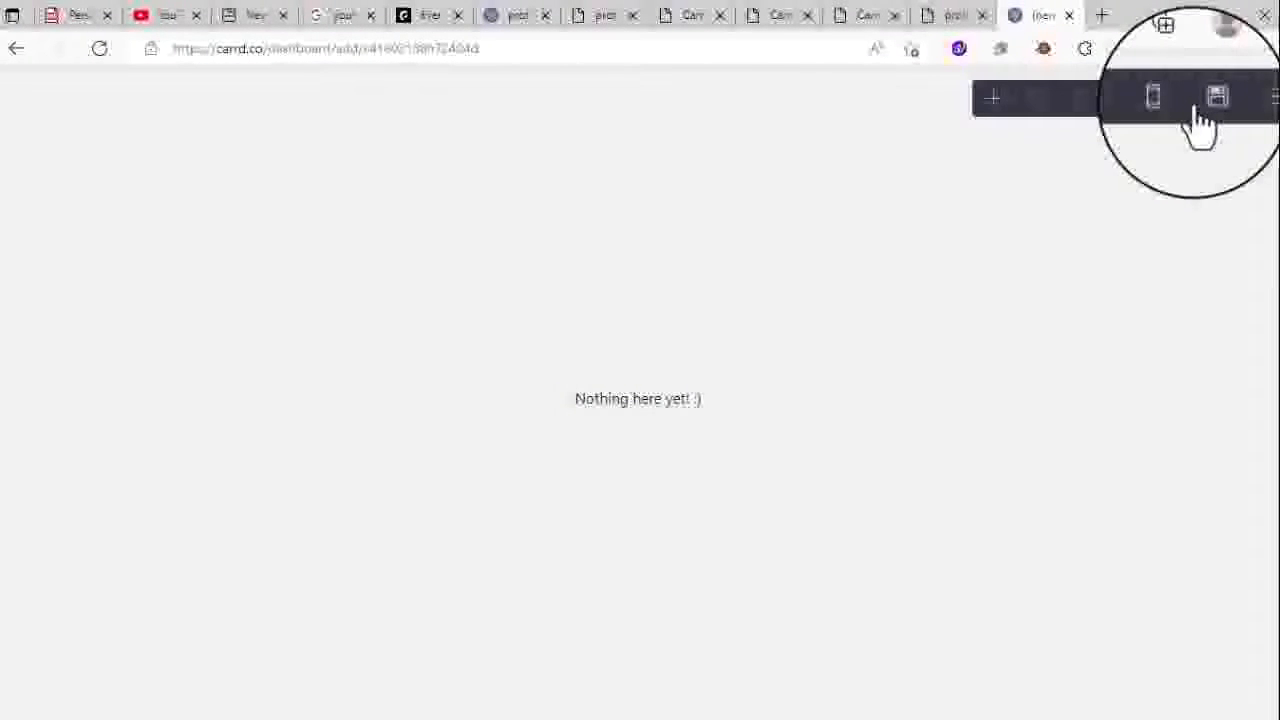
left_click(993, 97)
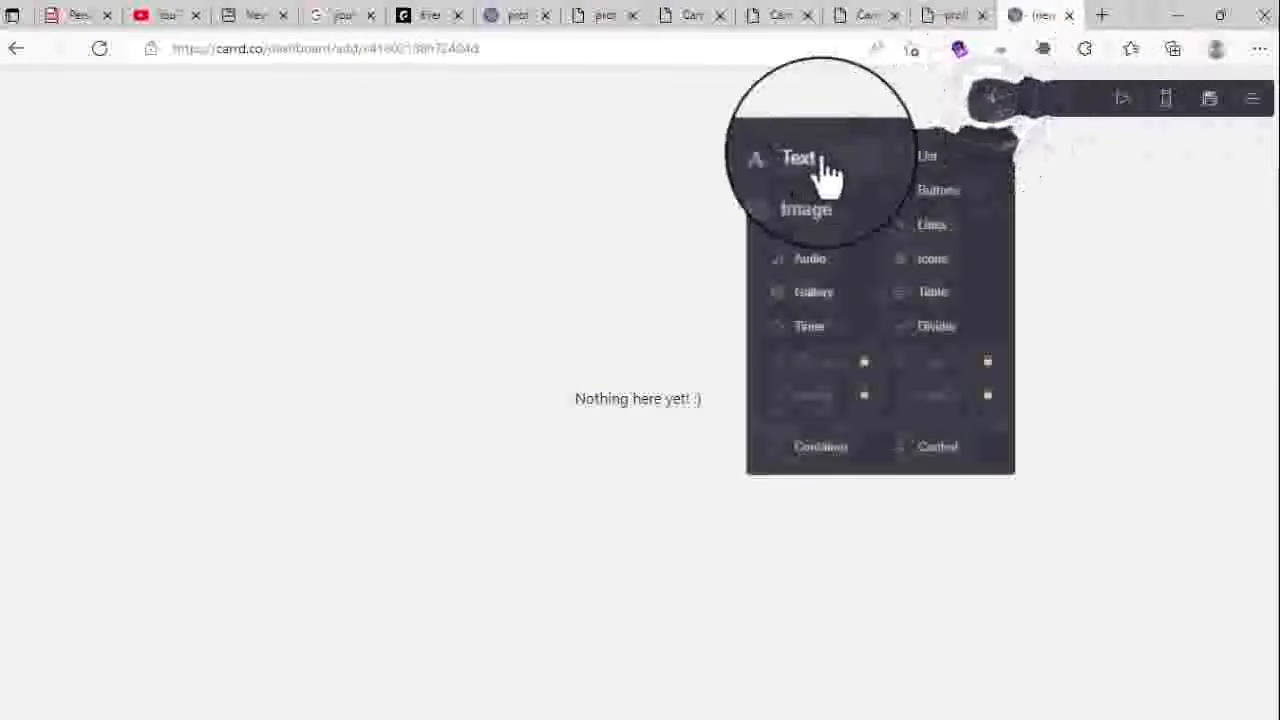
left_click(821, 452)
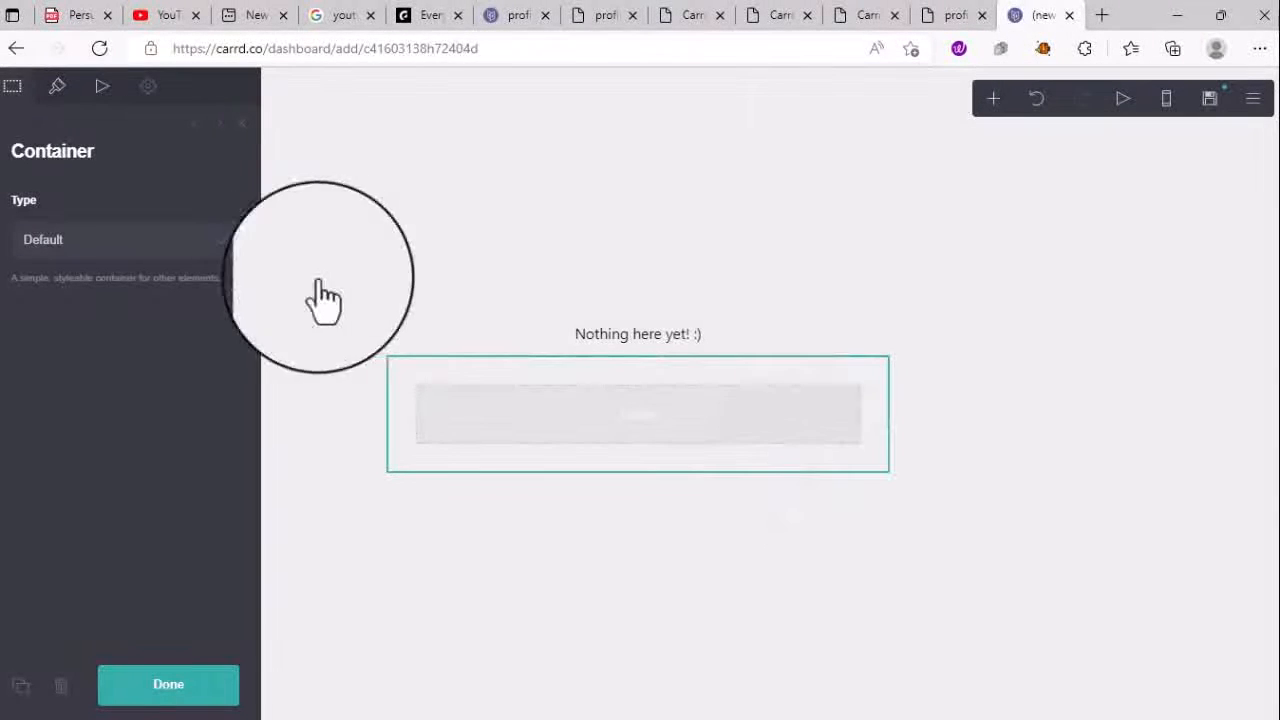
left_click(189, 253)
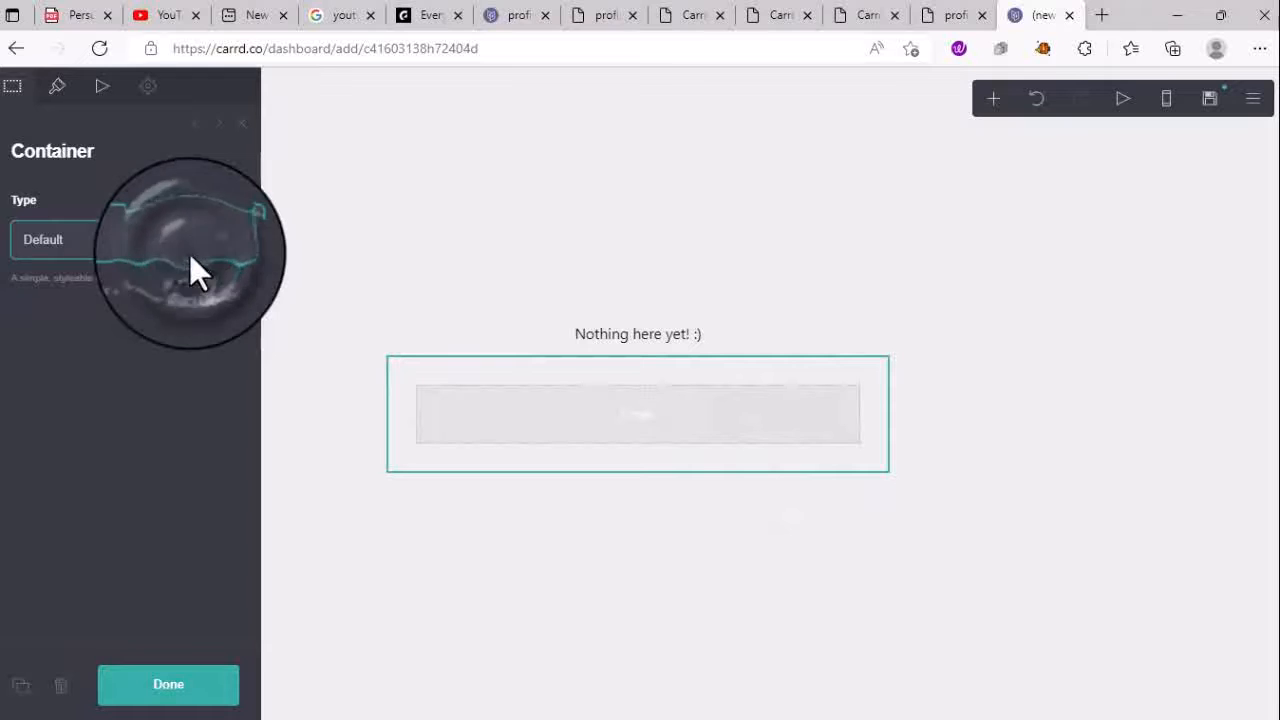
left_click(203, 242)
left_click(203, 242)
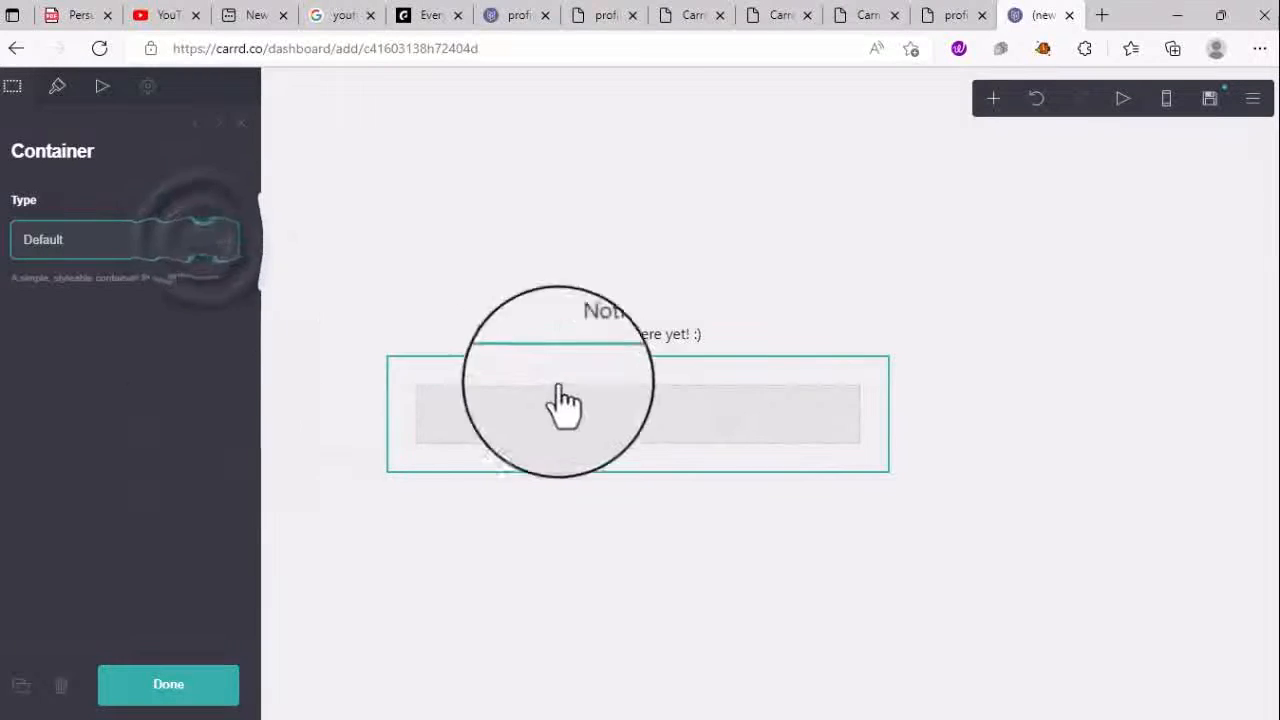
left_click(640, 425)
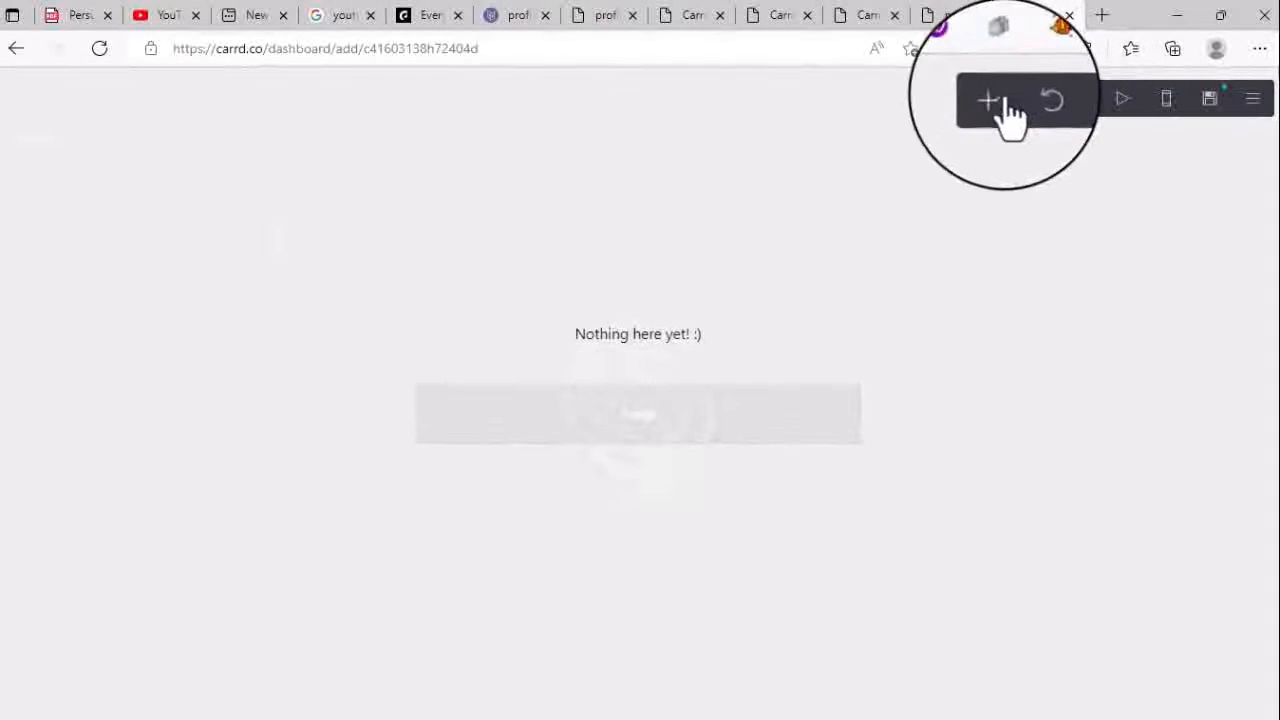
- Add a Text element, drag it into the container, and select its placeholder 'Text'
left_click(993, 98)
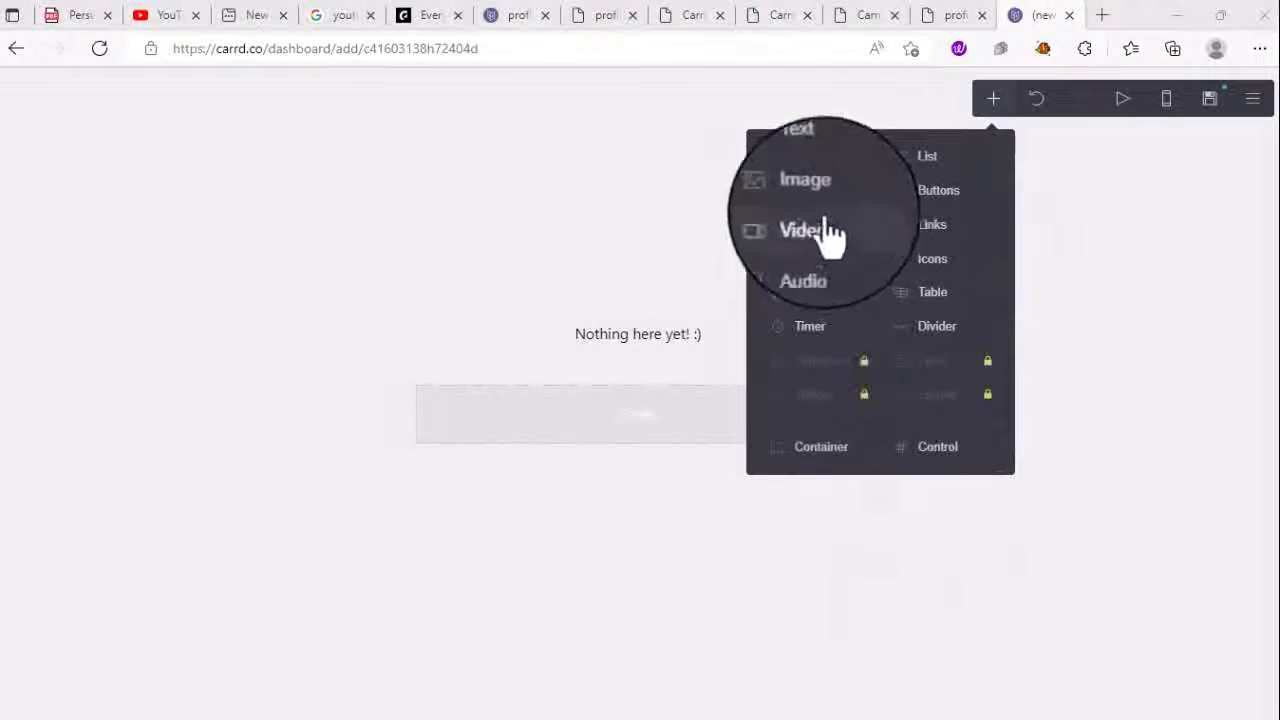
left_click(796, 162)
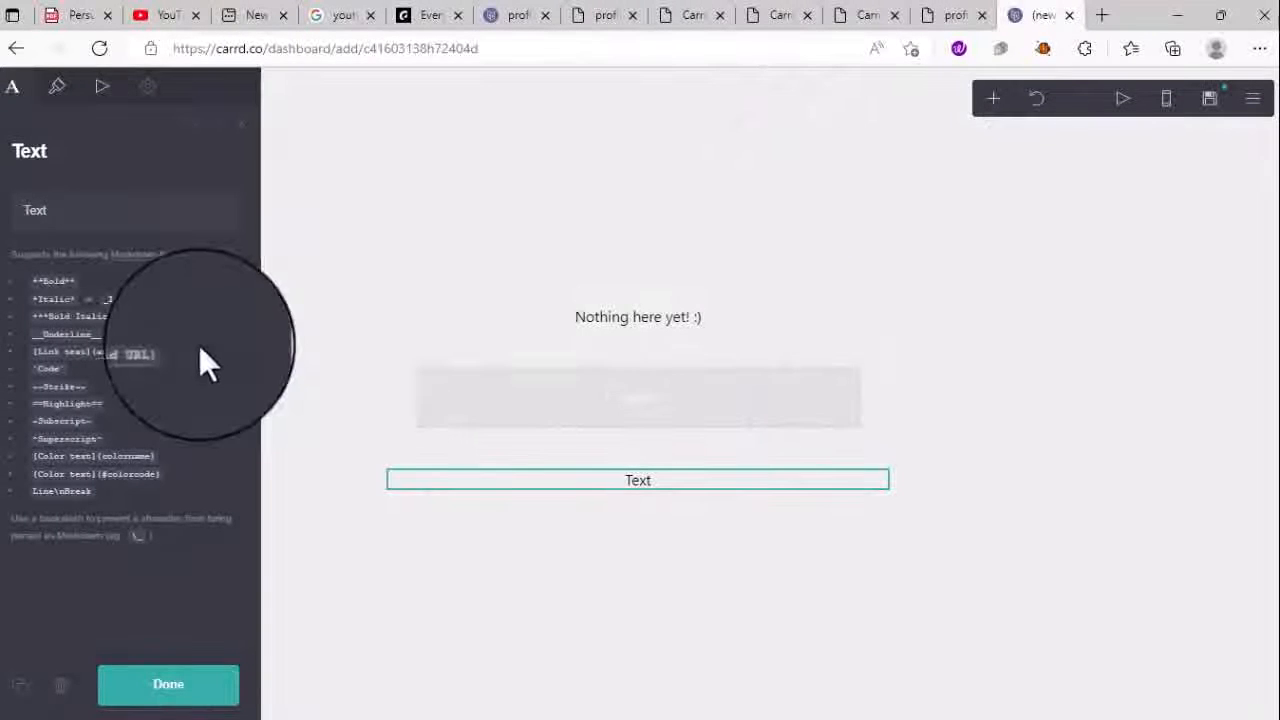
left_click_drag(432, 496, 668, 432)
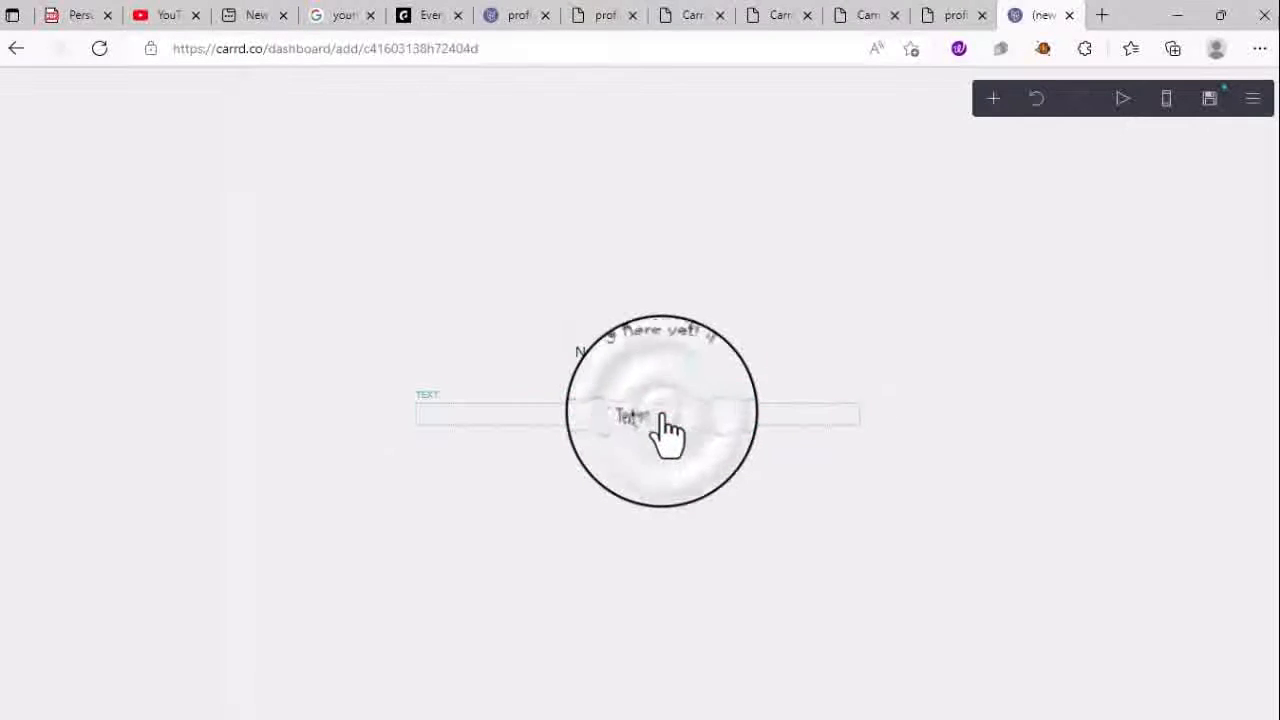
left_click(662, 416)
left_click_drag(57, 206, 19, 205)
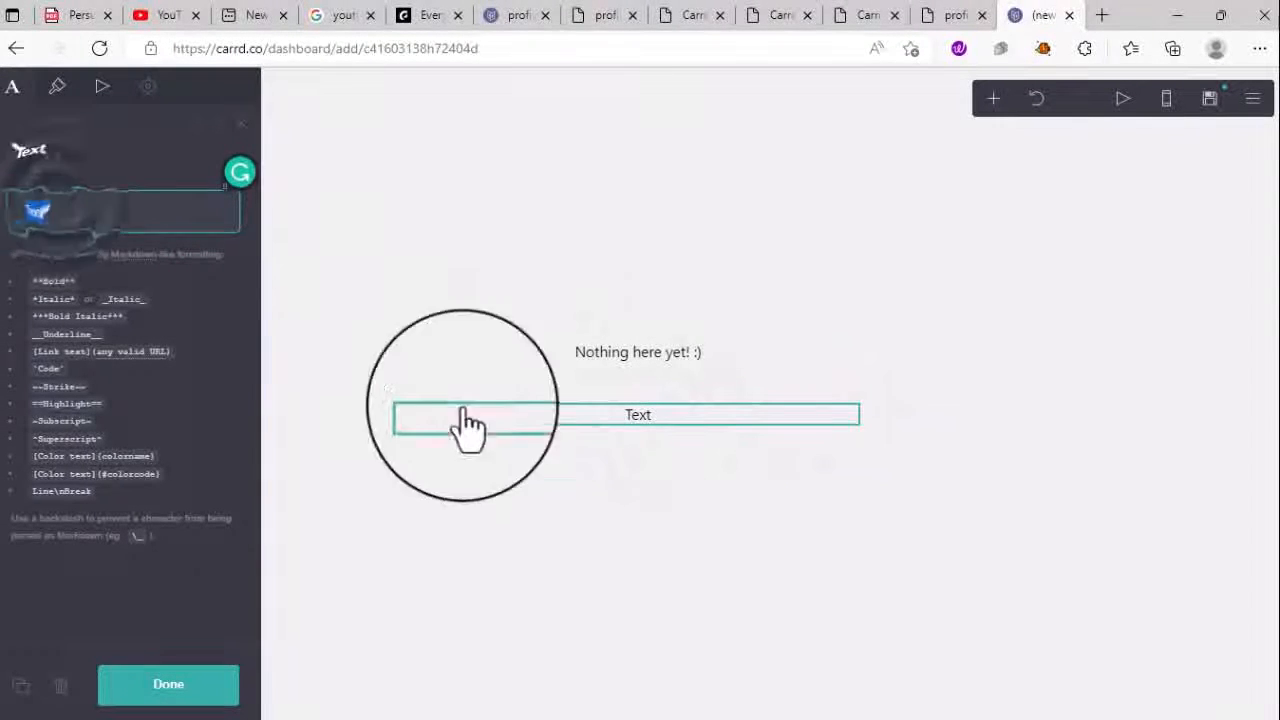
left_click(684, 541)
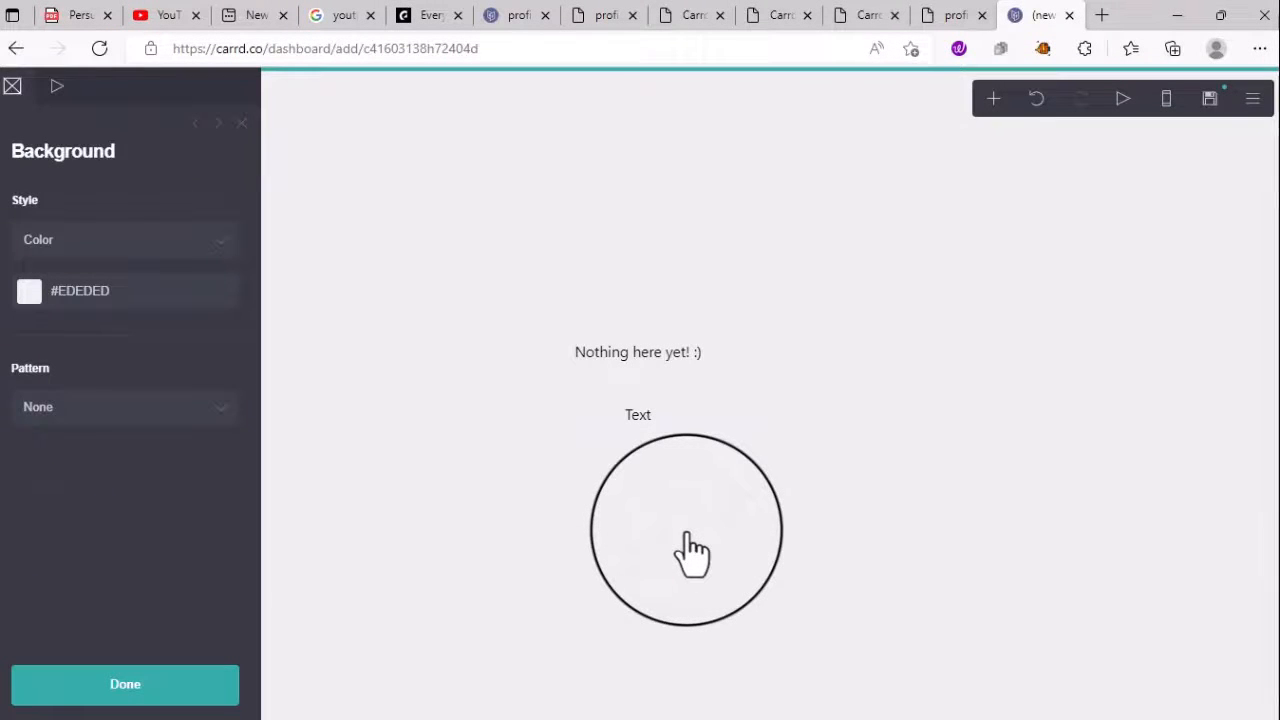
left_click(921, 598)
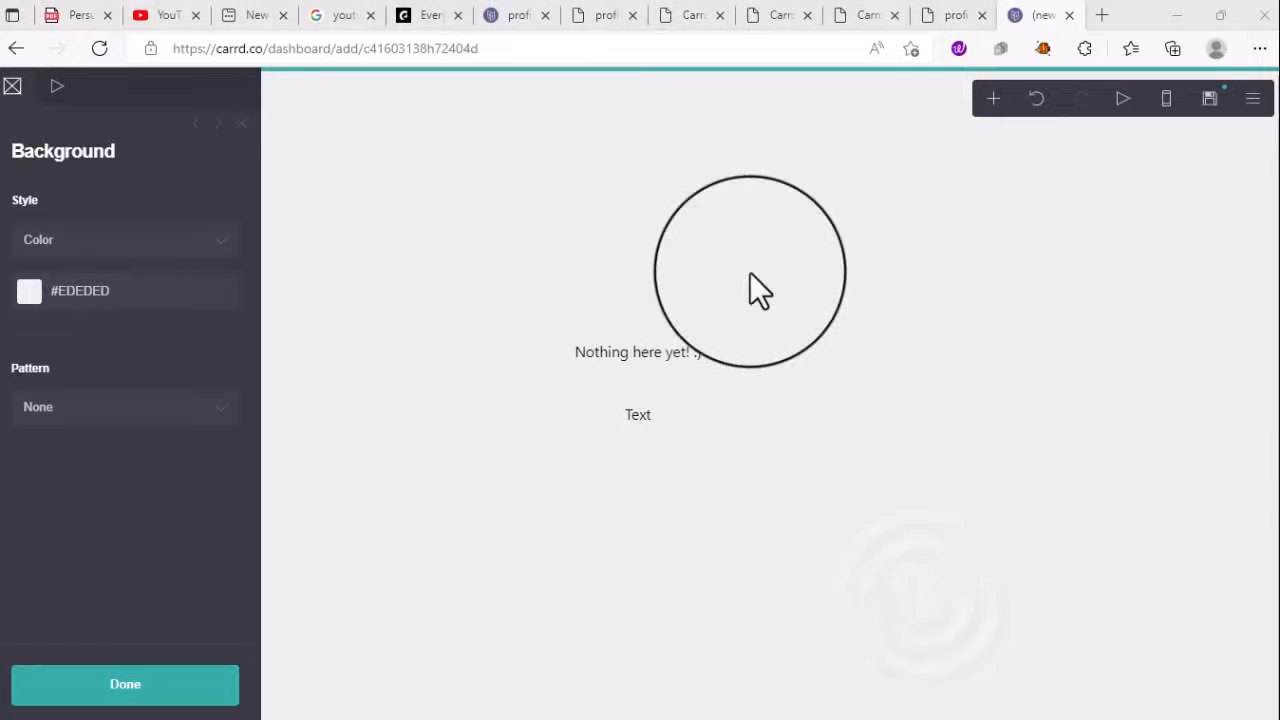